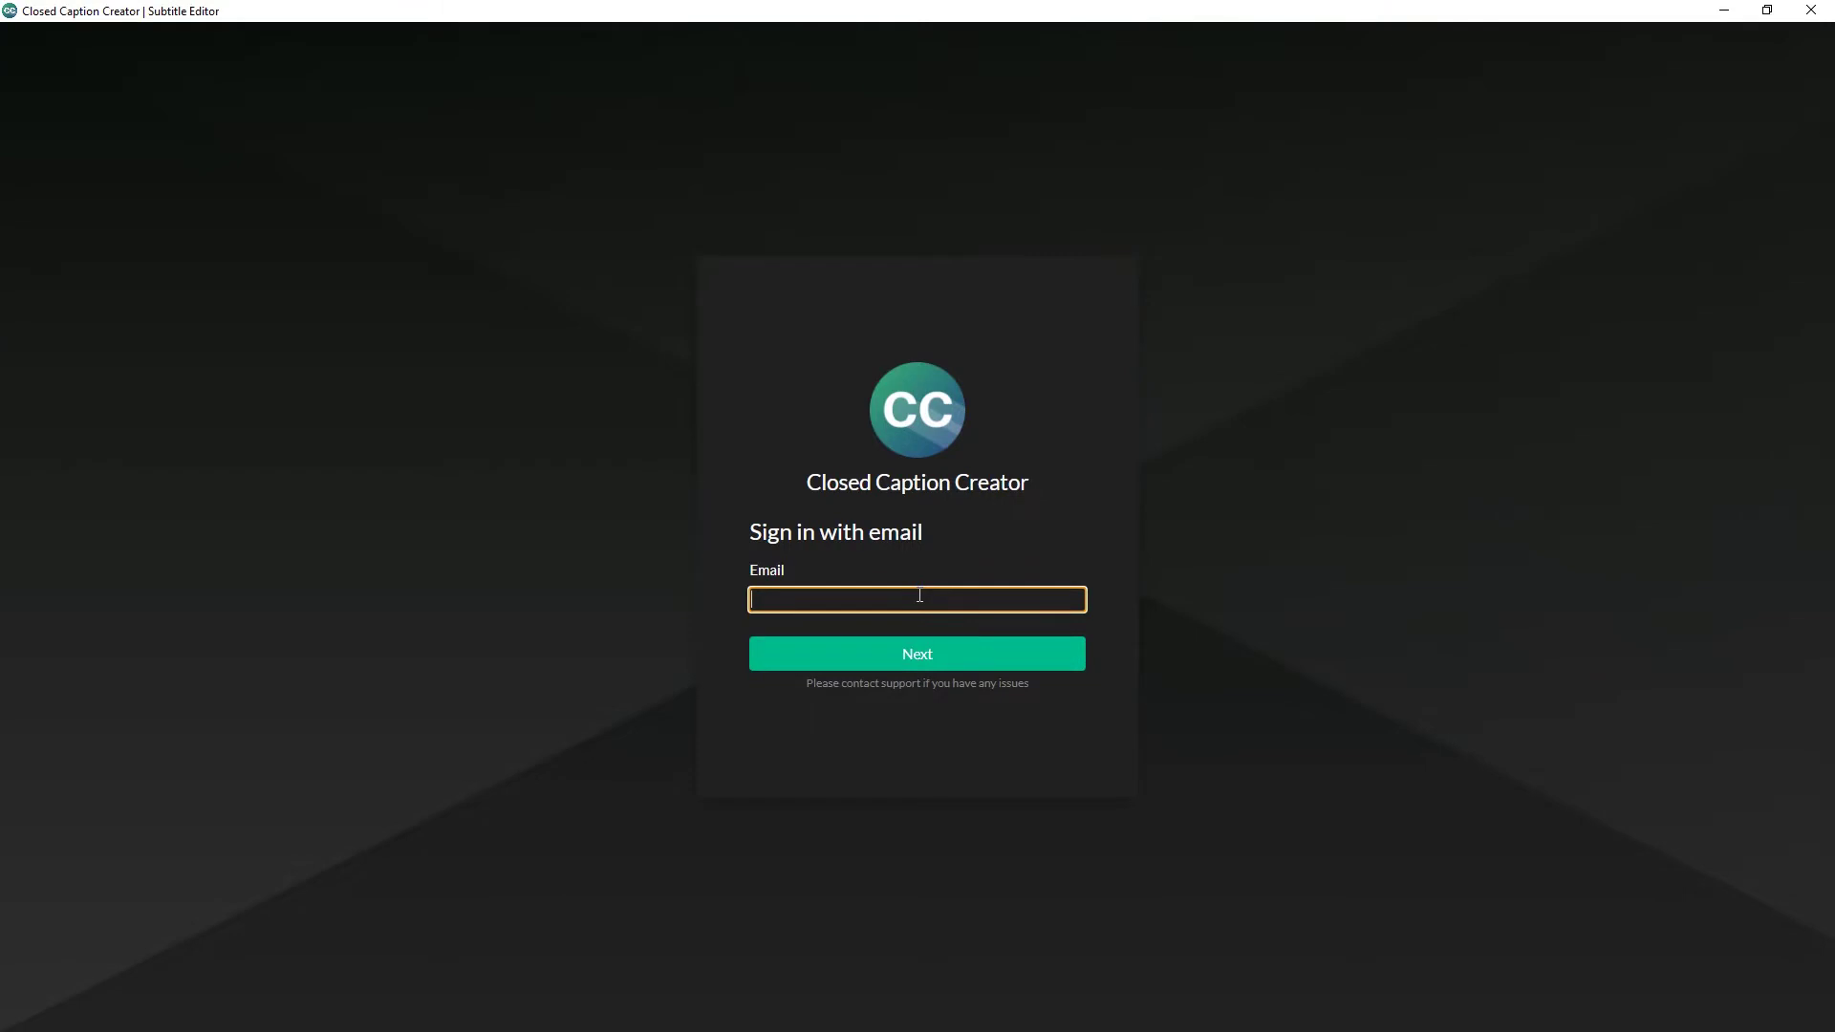
Step: Sign in to Closed Caption Creator with the account e-mail and password
key(Return)
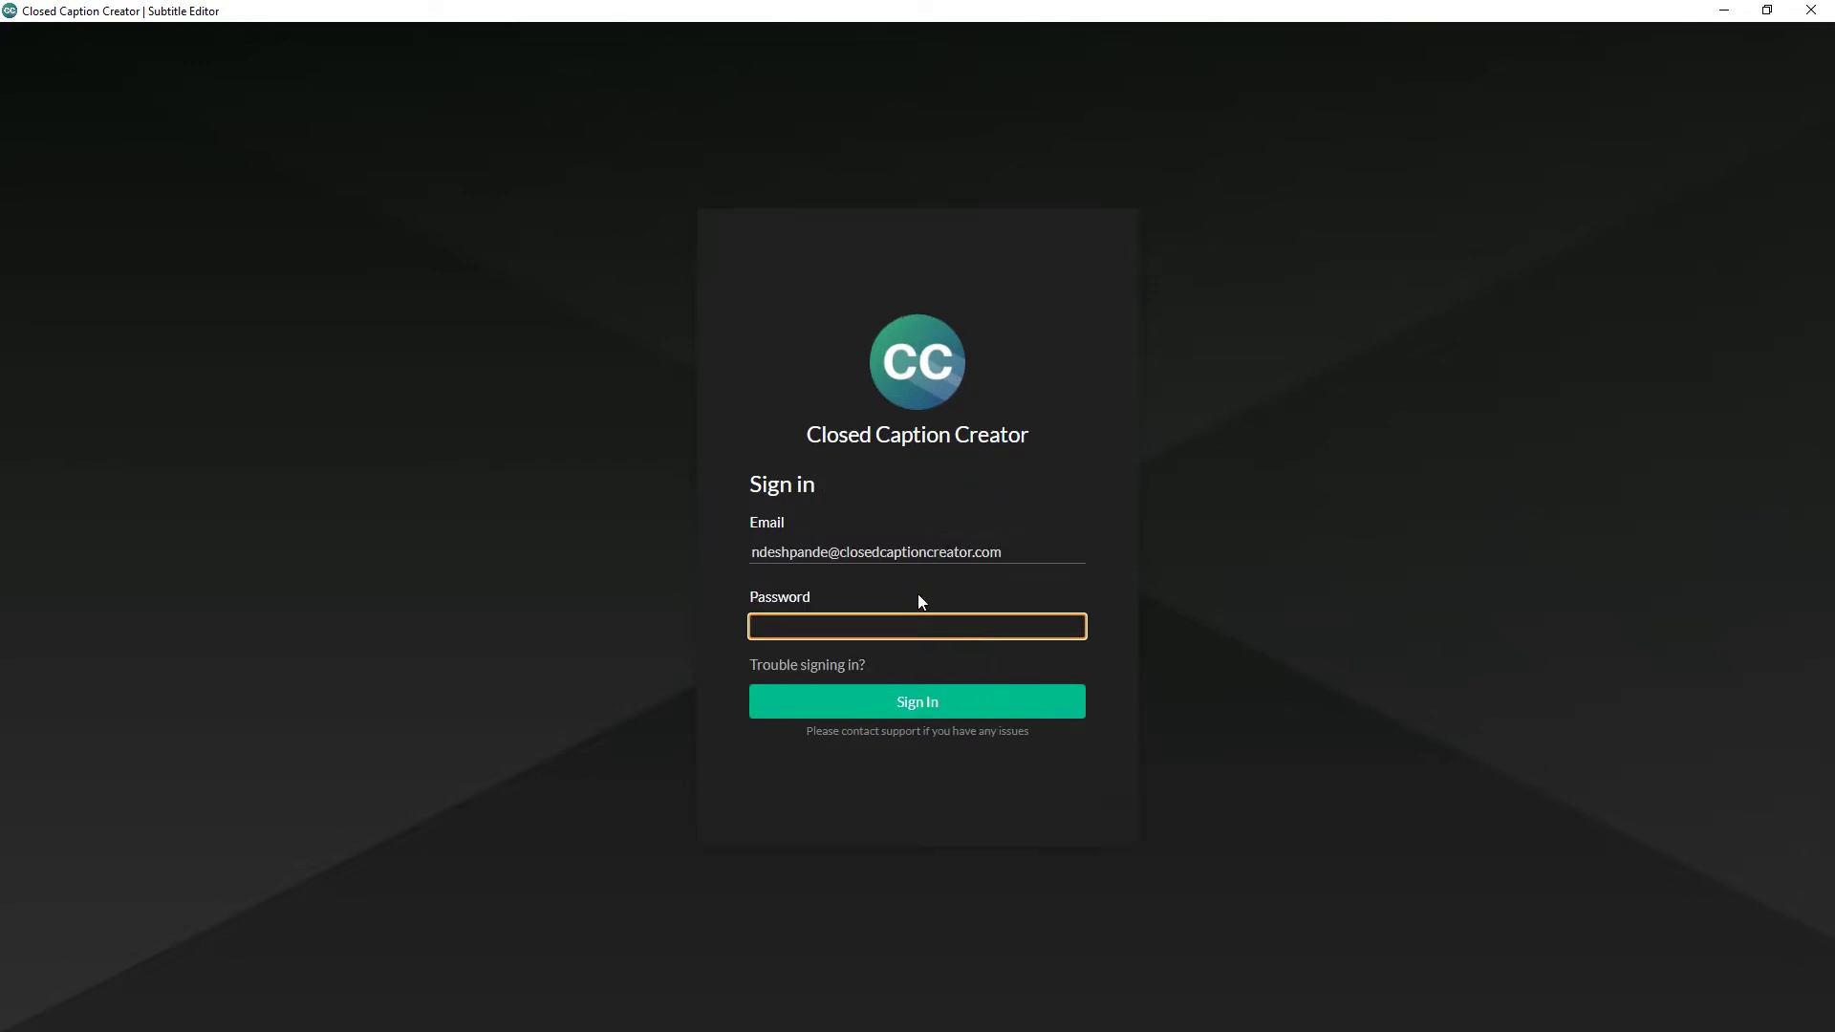
text(••••••••••)
key(Return)
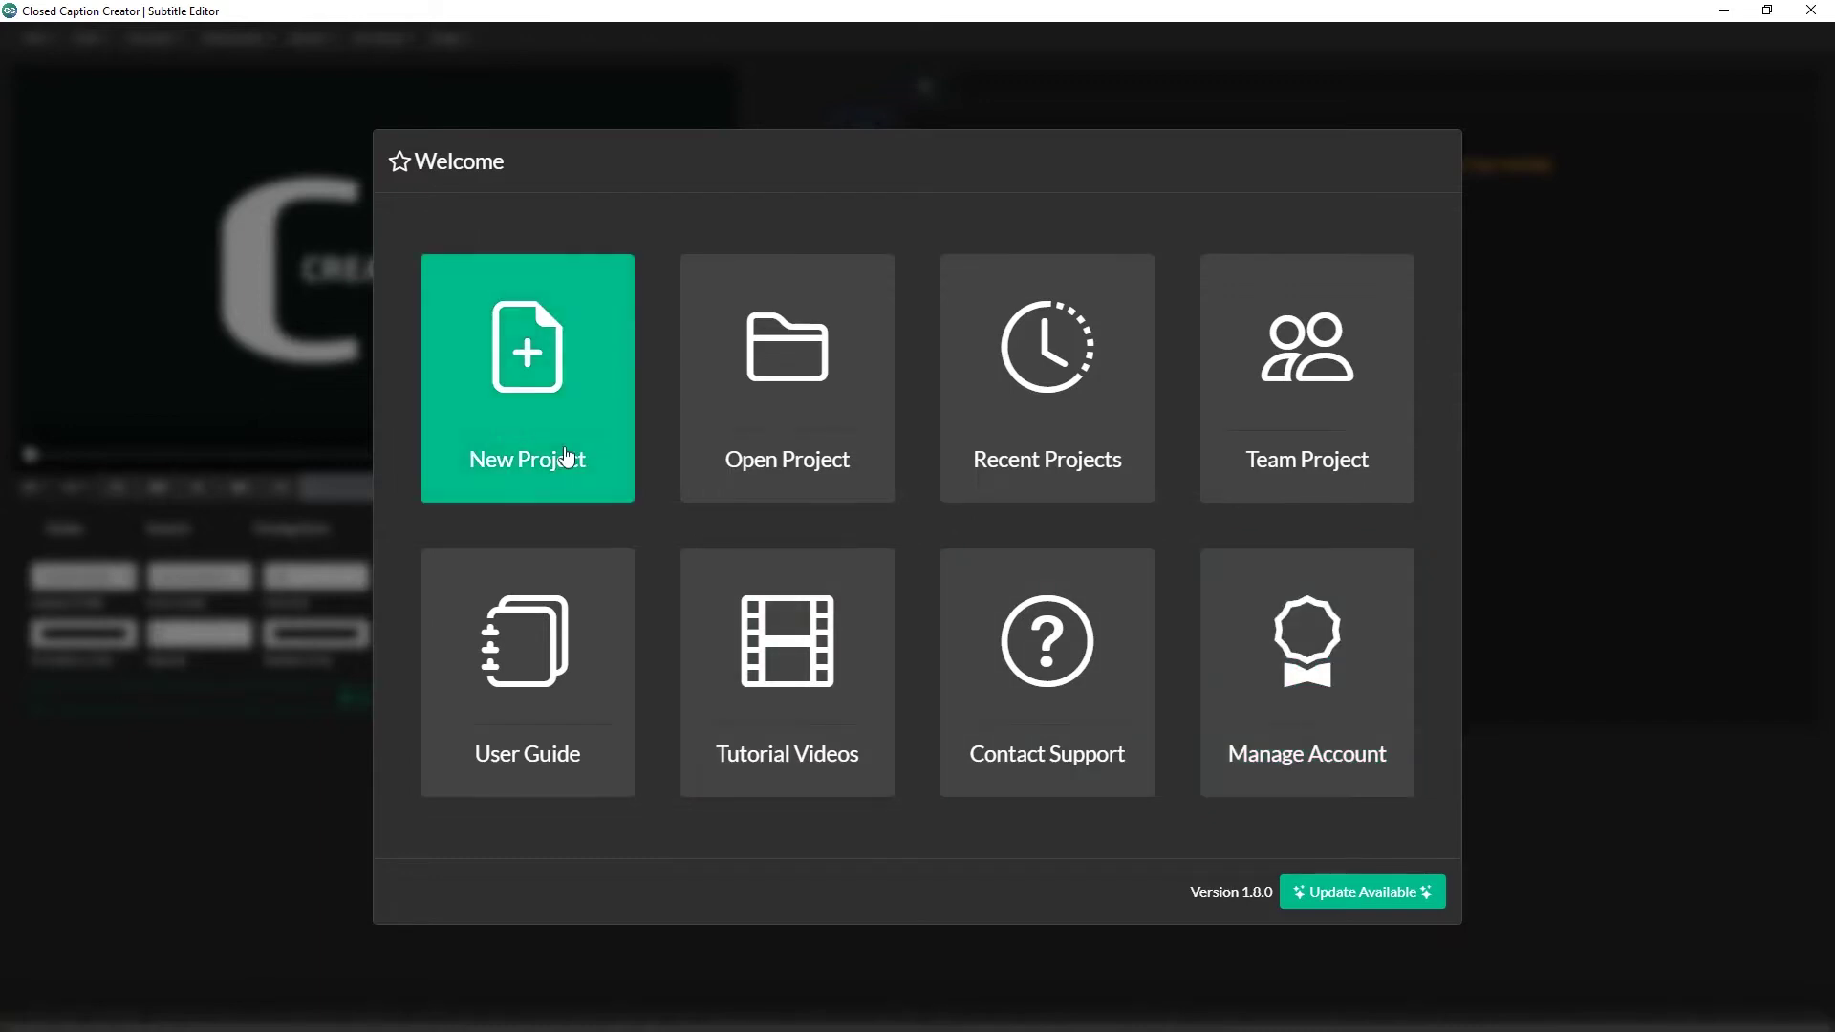
Step: Start a new Default-type project and name it 'My First Project 01'
click(619, 464)
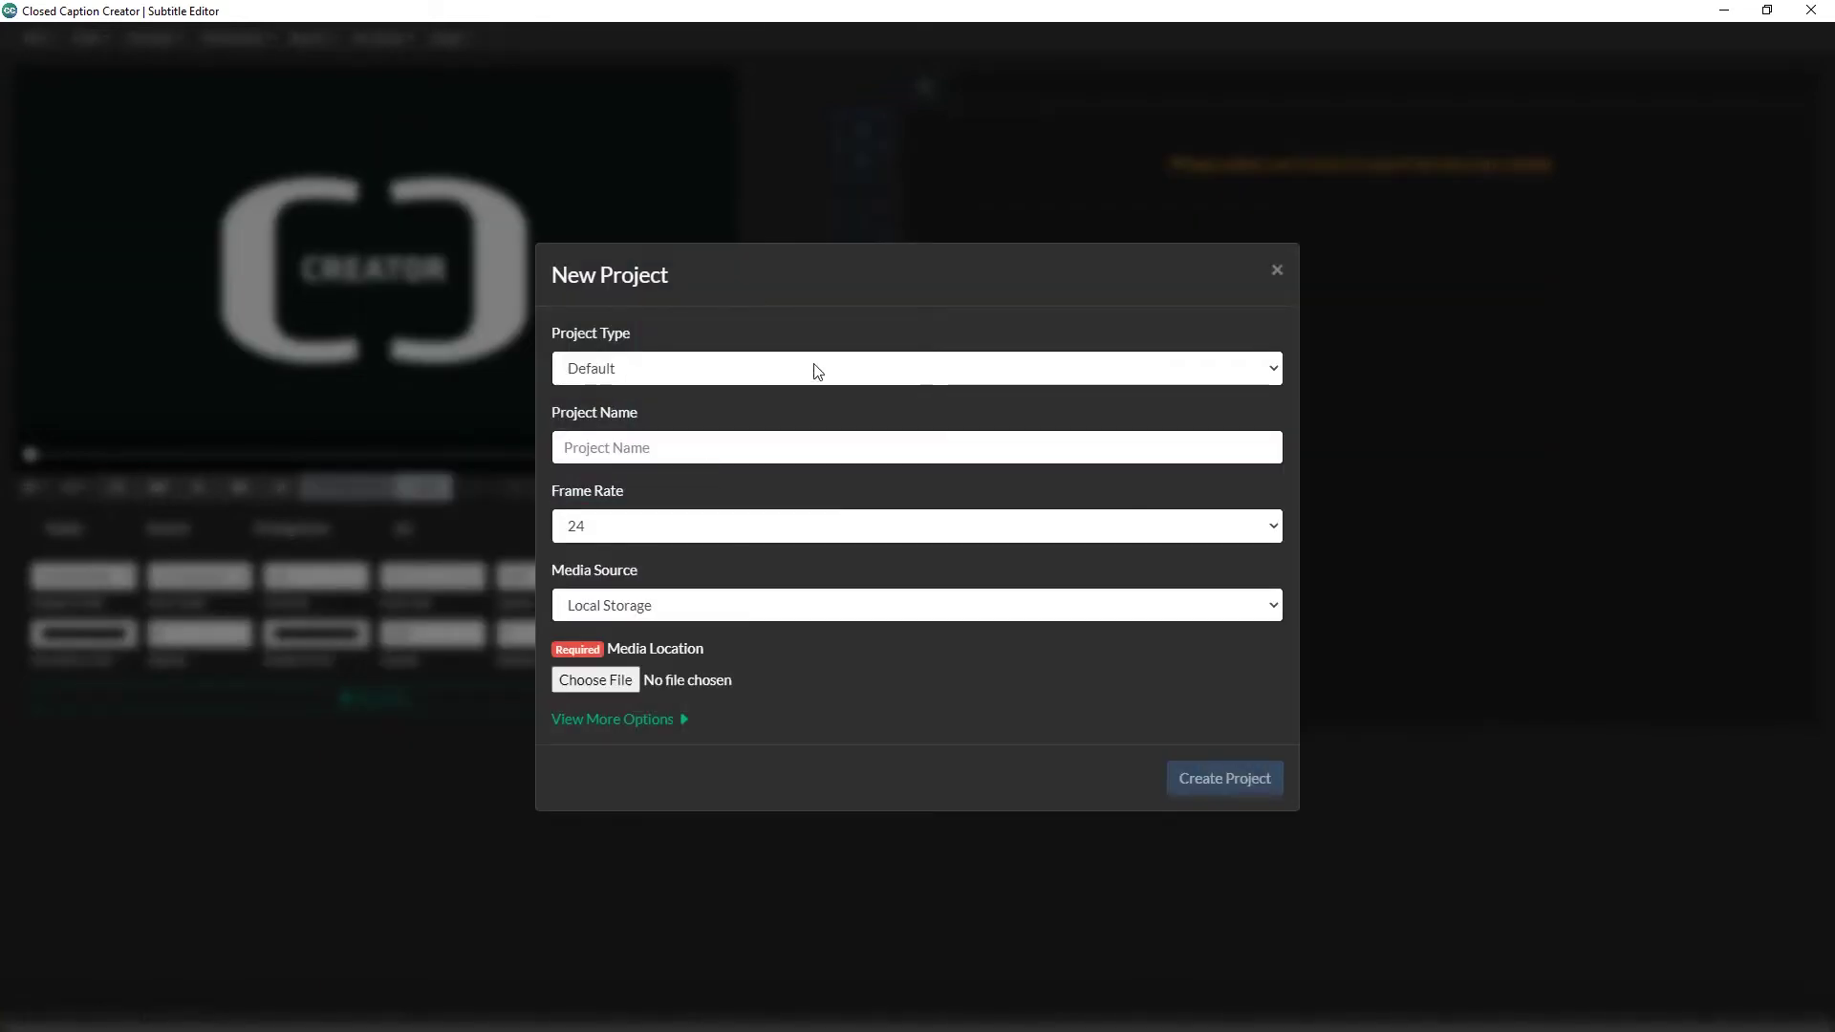
click(1275, 371)
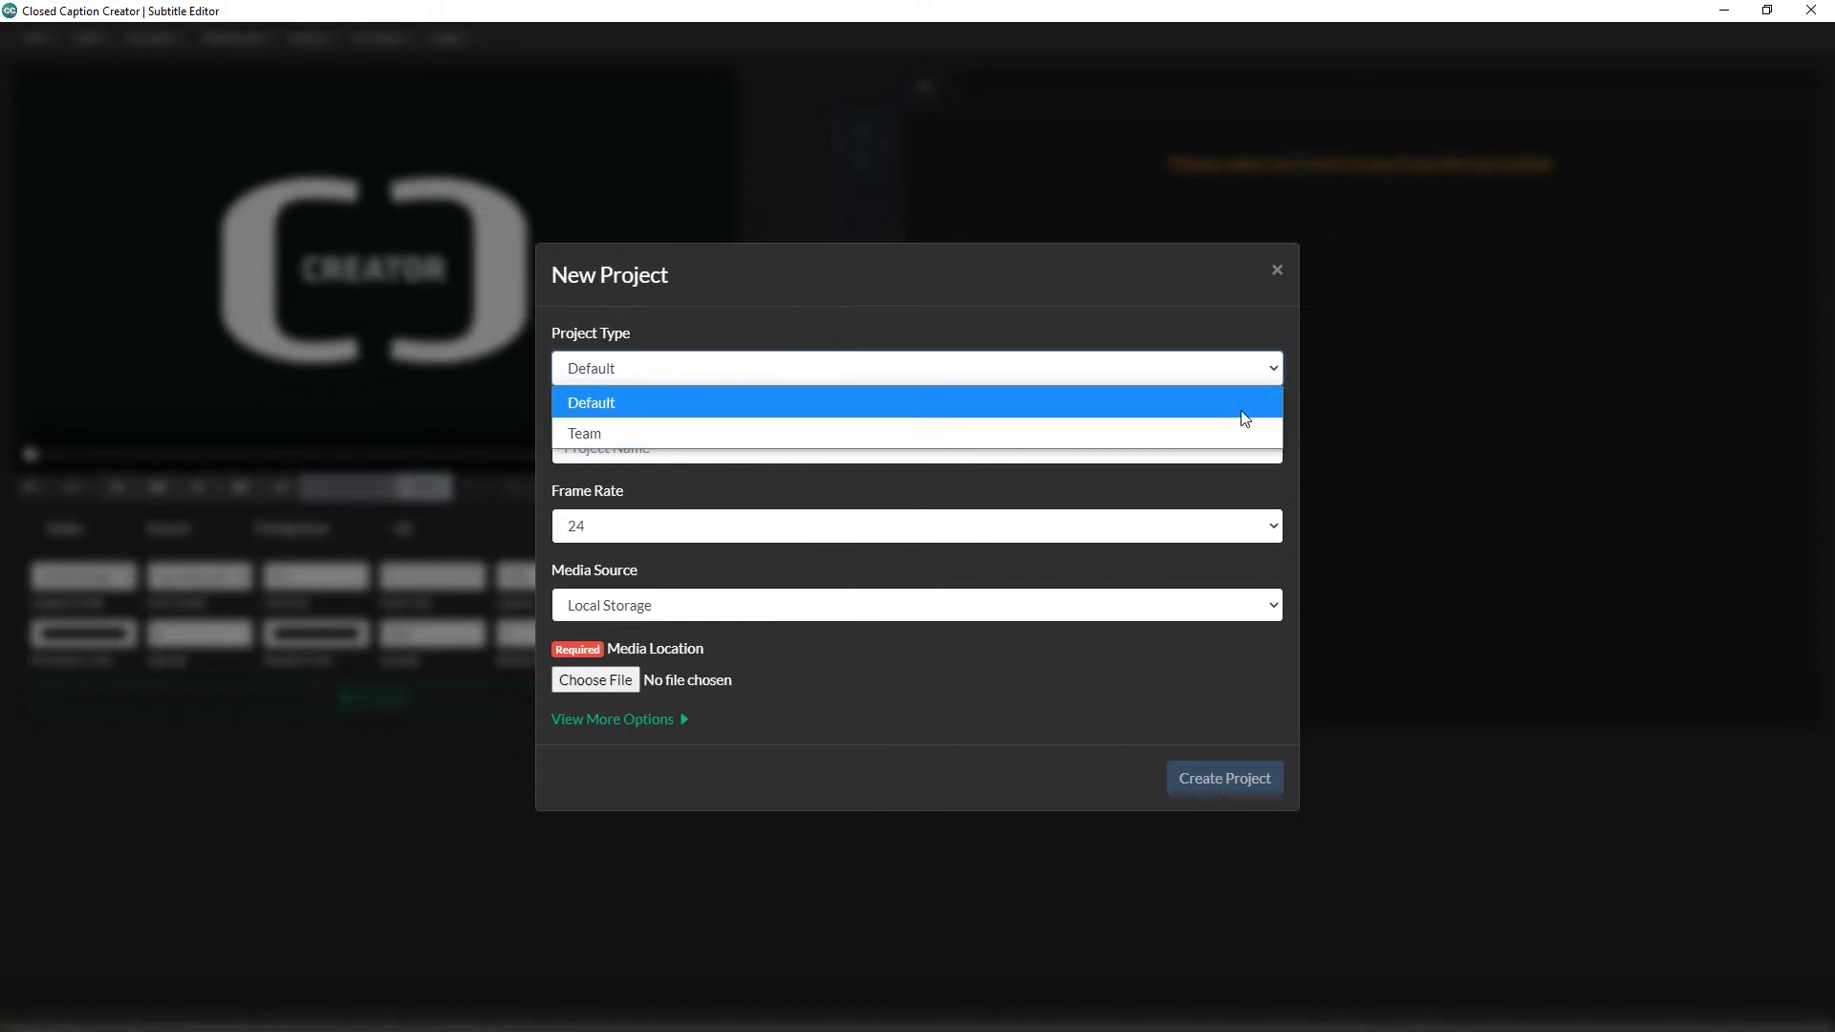
click(1245, 417)
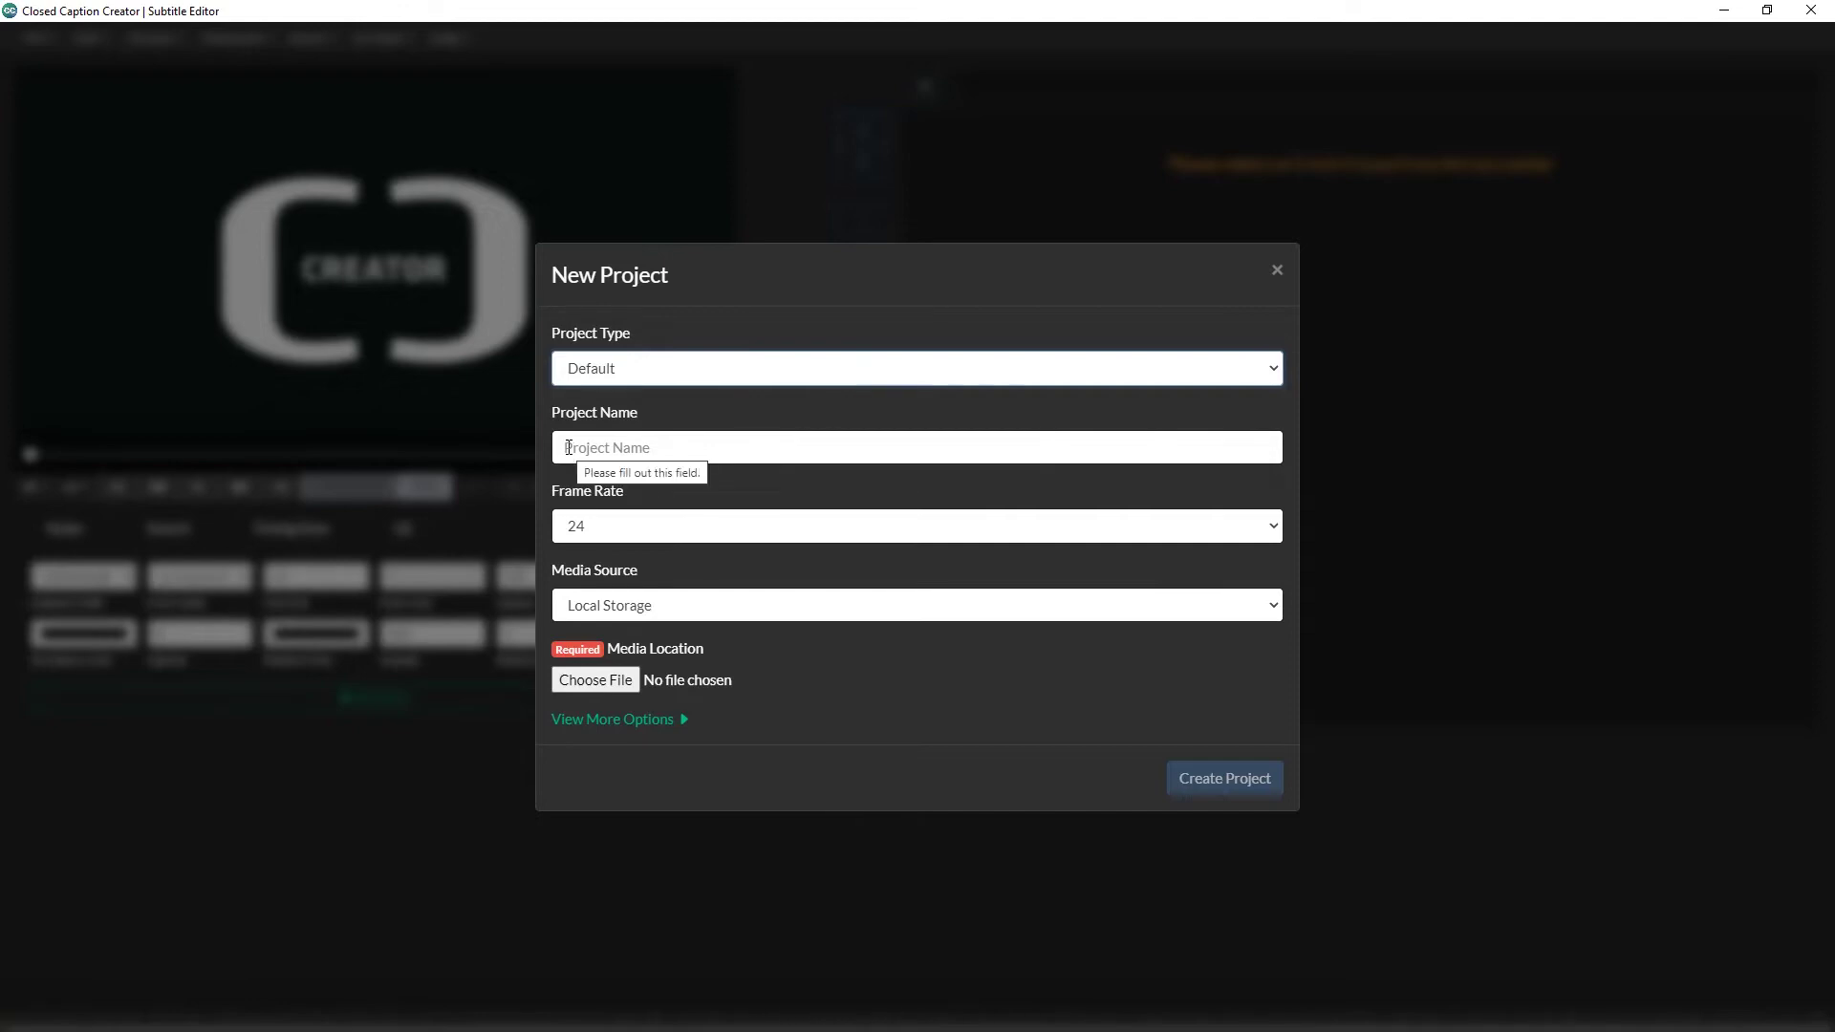
click(569, 447)
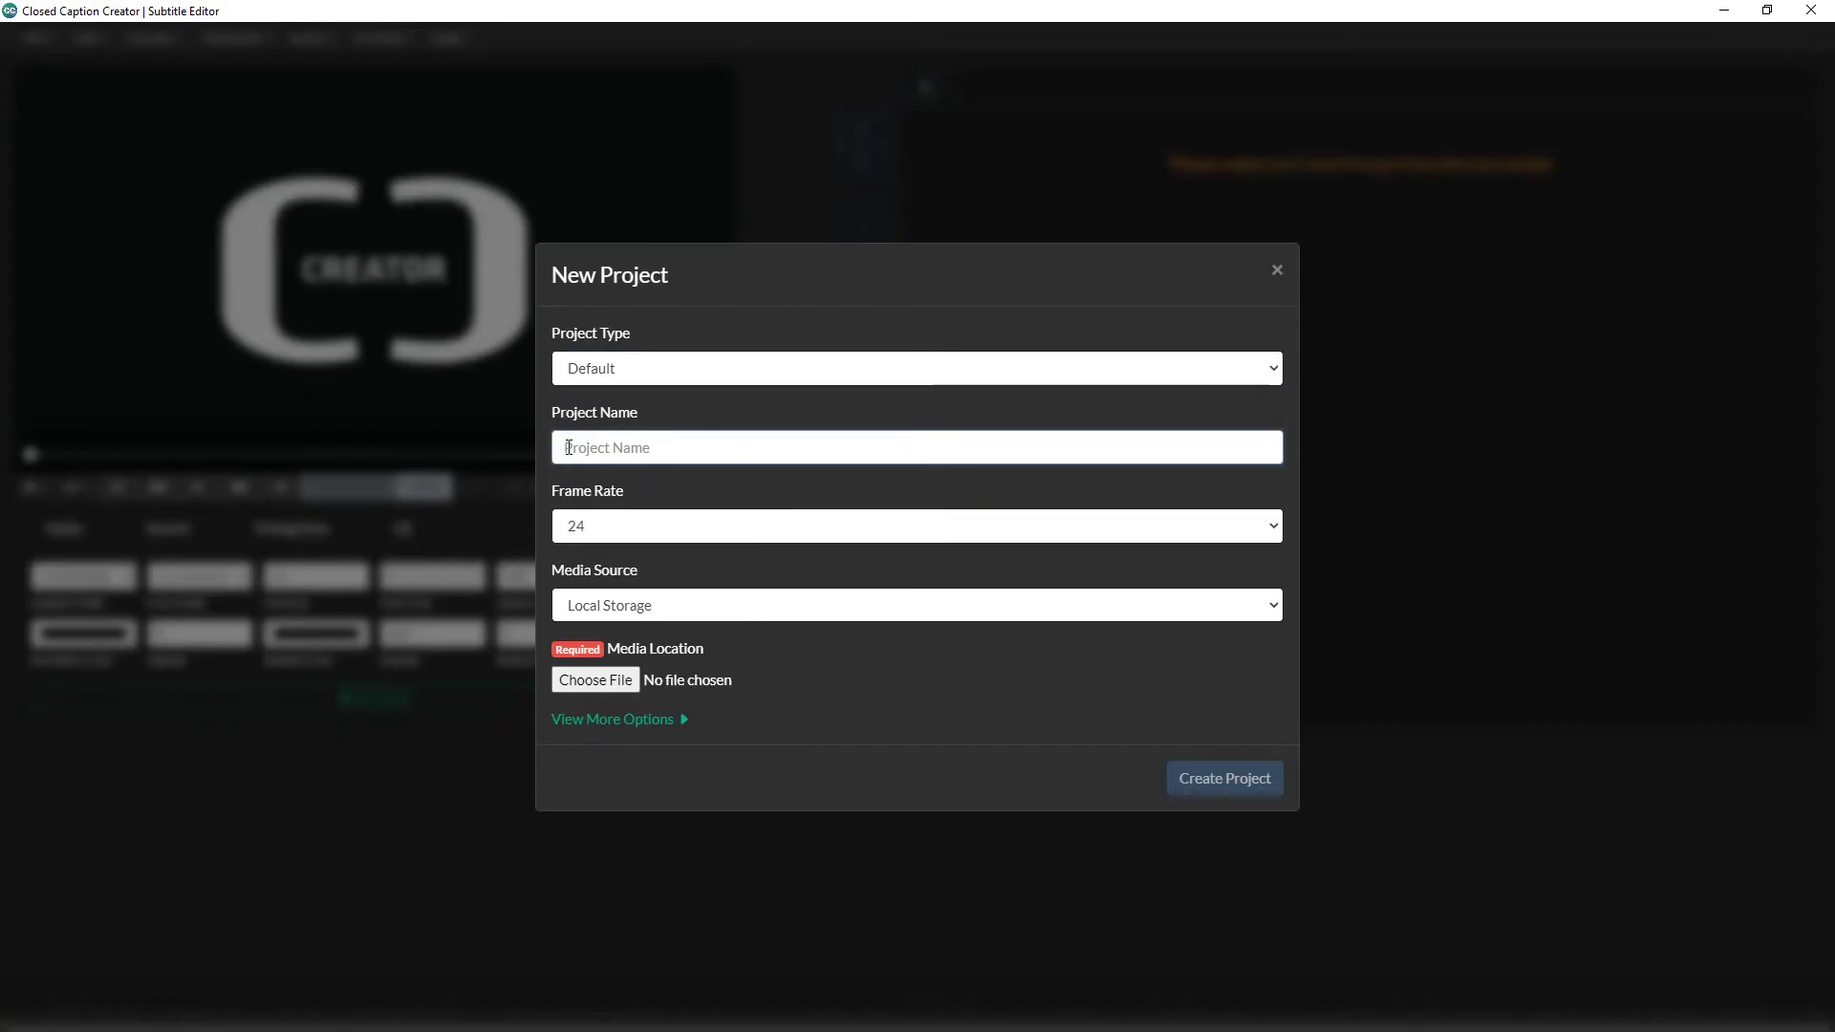
text(My First Project)
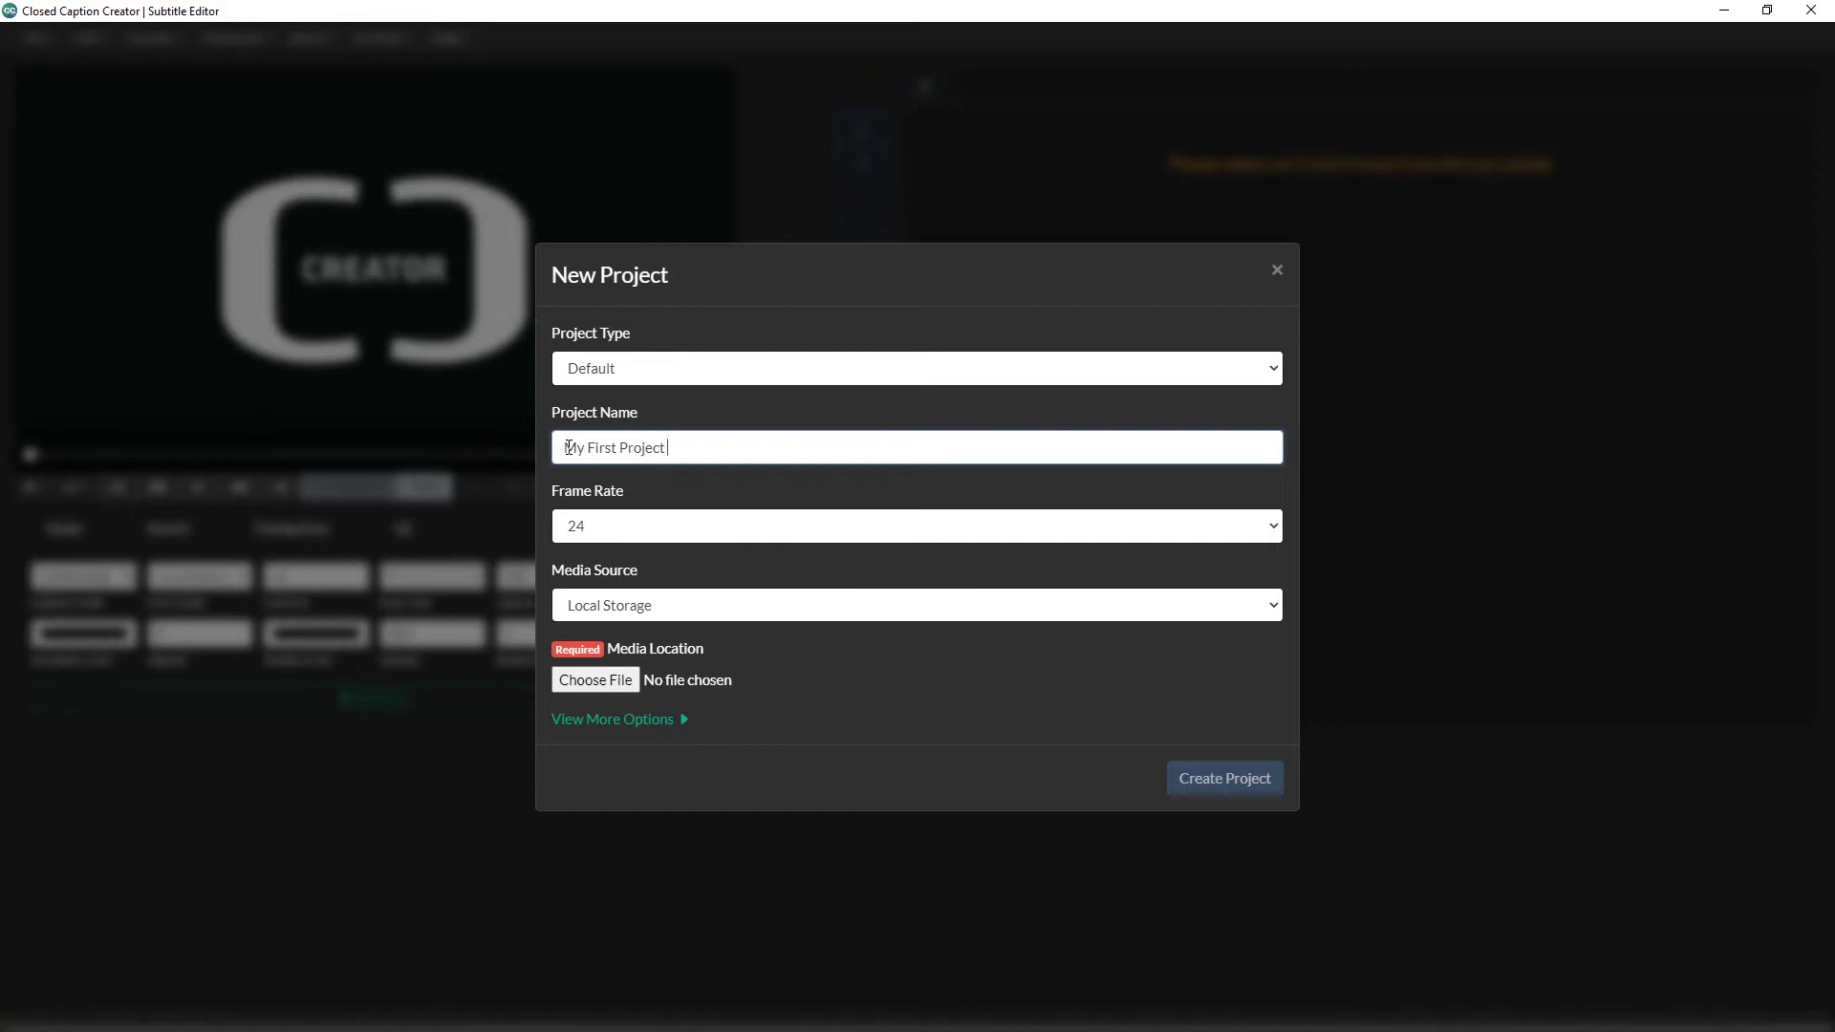
text( 01)
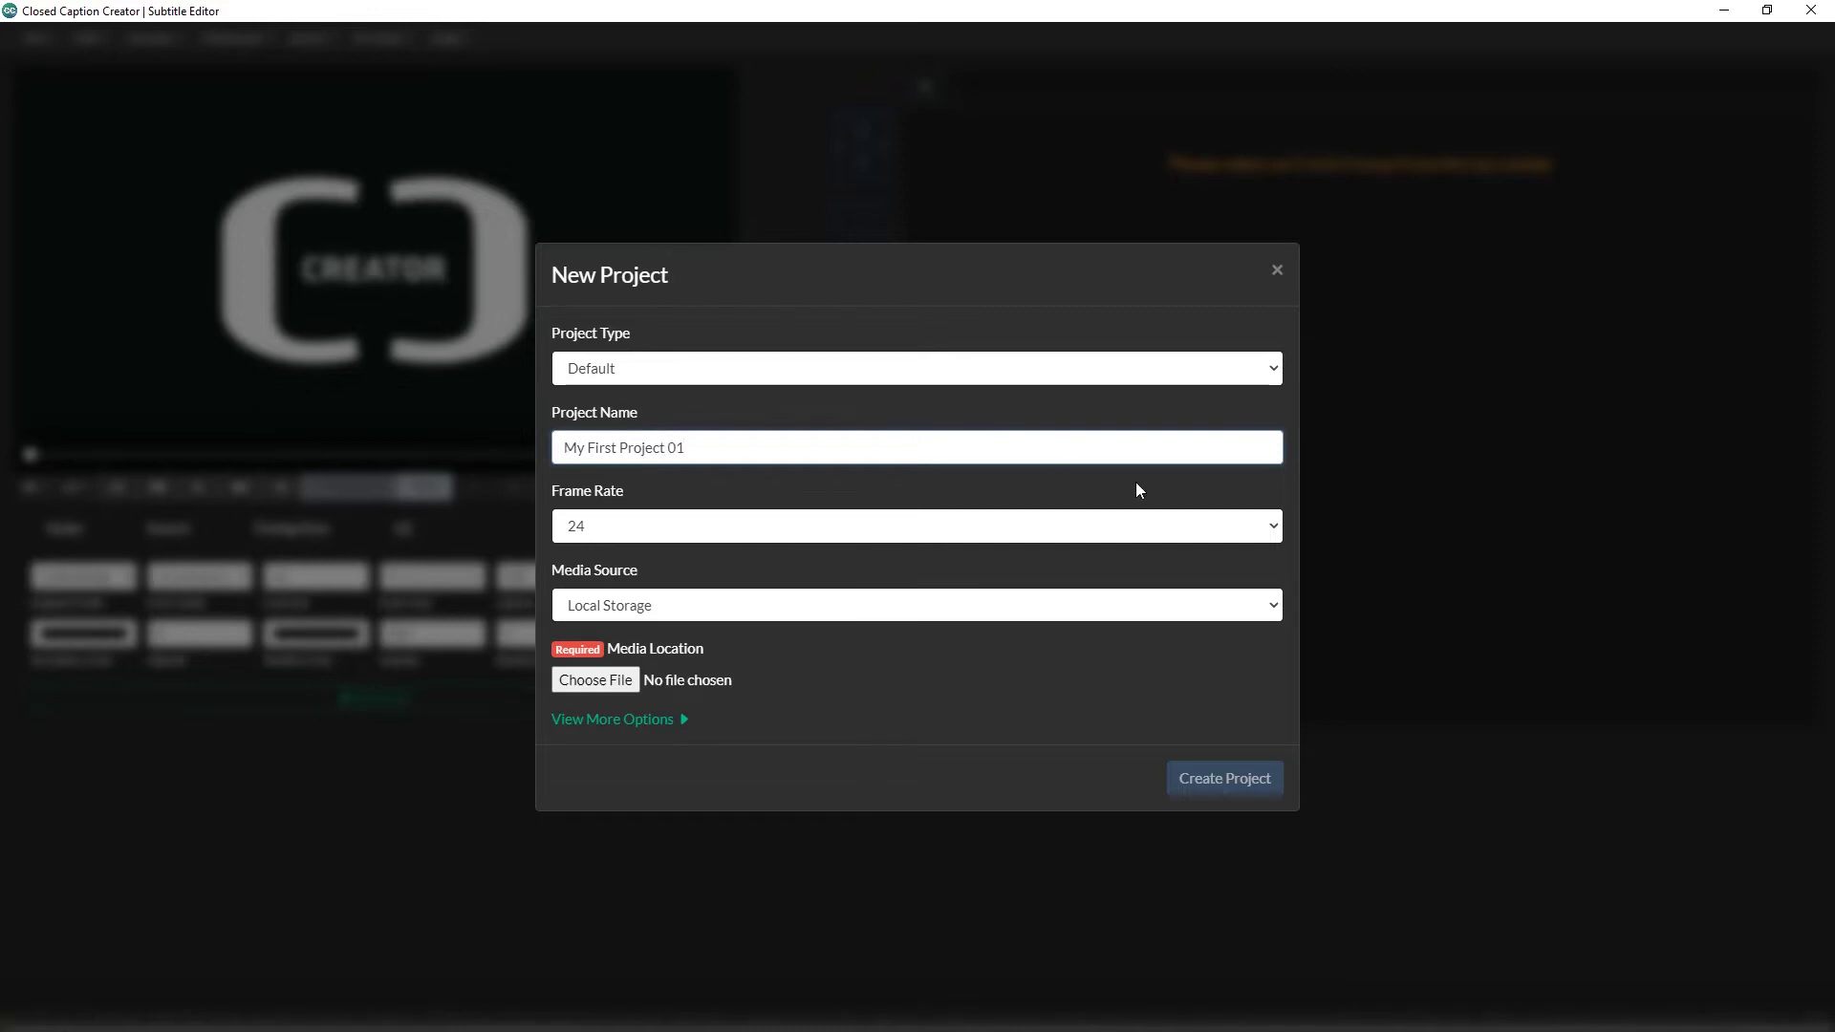
Step: Set the frame rate to 29.97 with drop frame true, keeping Local Storage as media source
click(1276, 532)
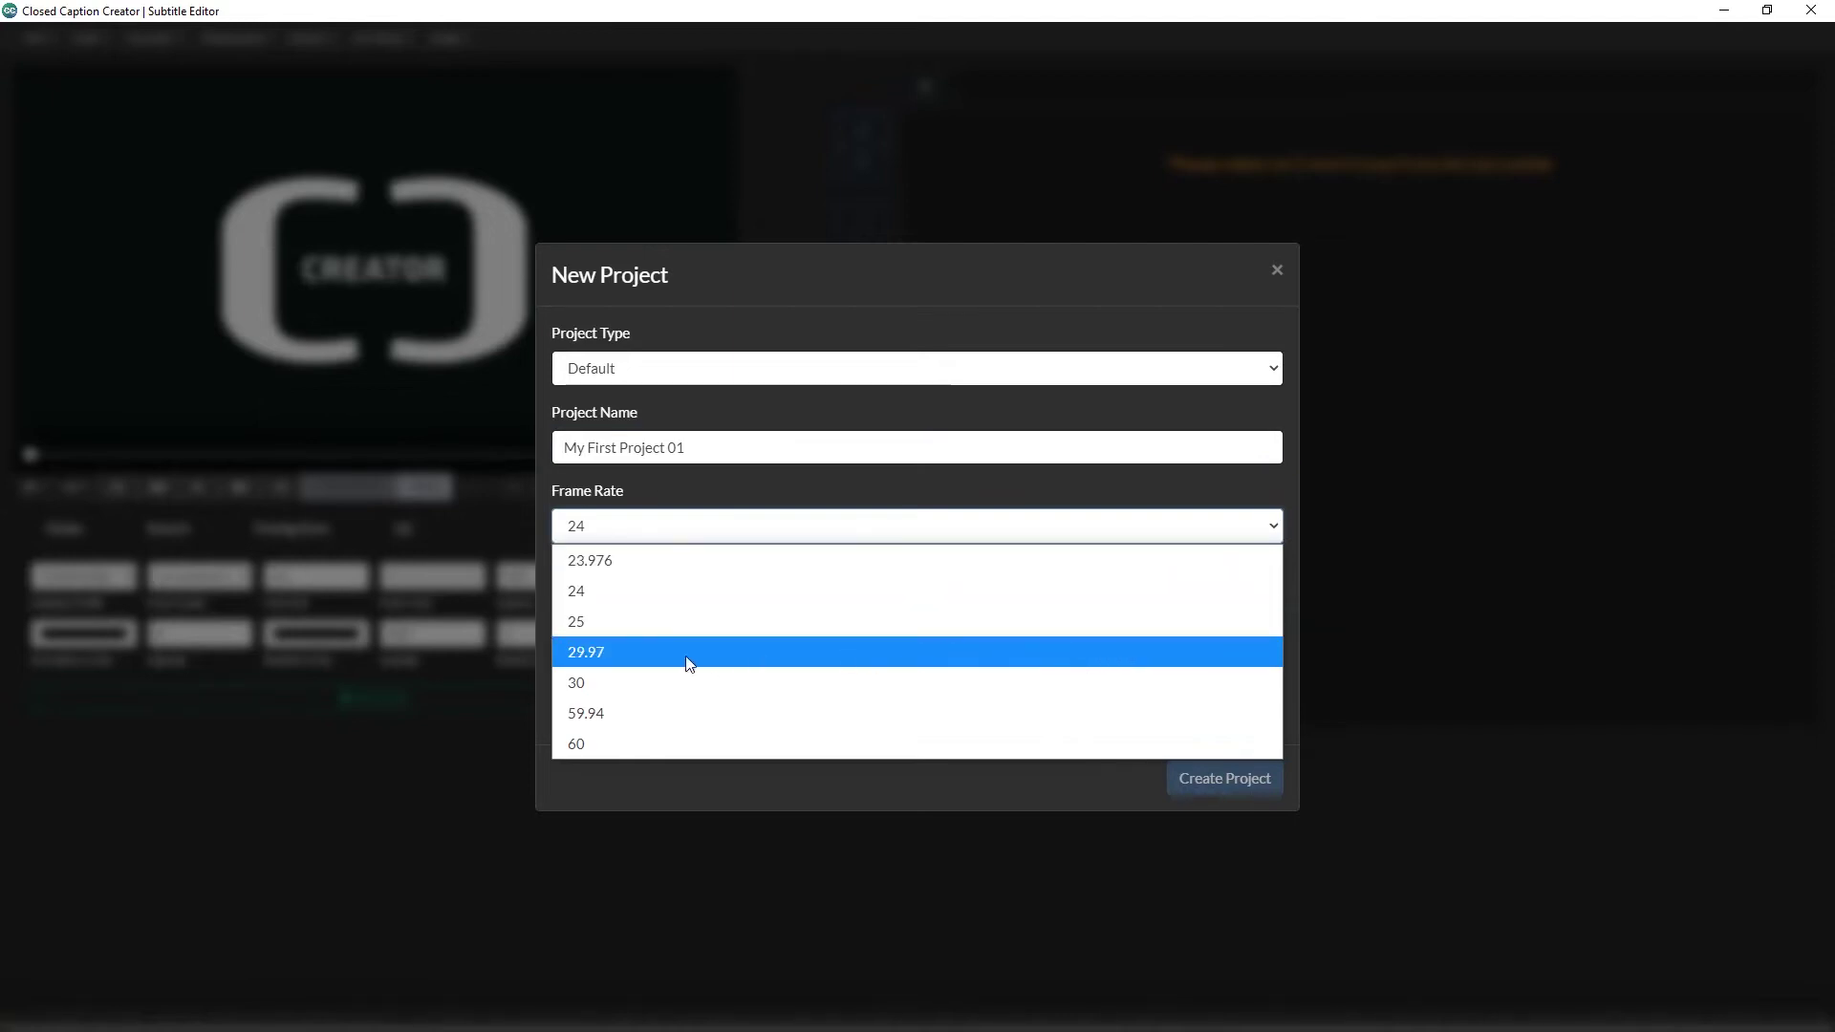
click(596, 657)
click(1020, 526)
click(1014, 571)
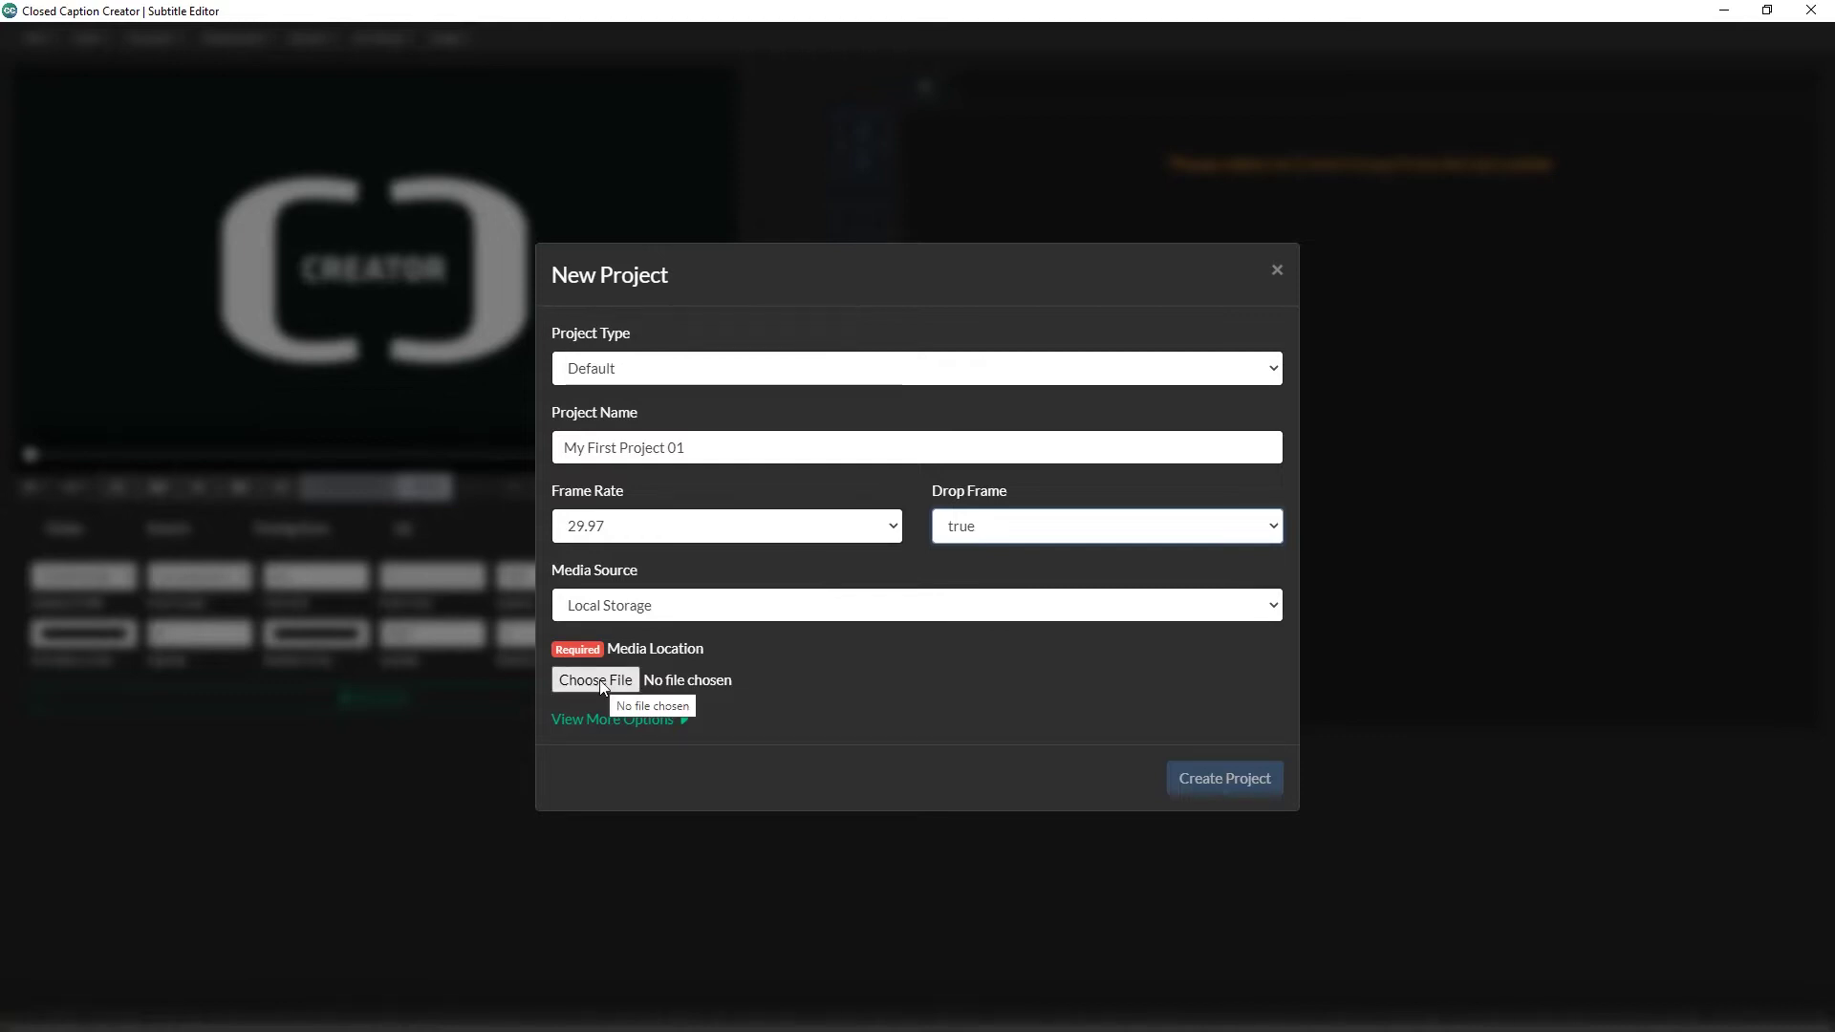
click(652, 606)
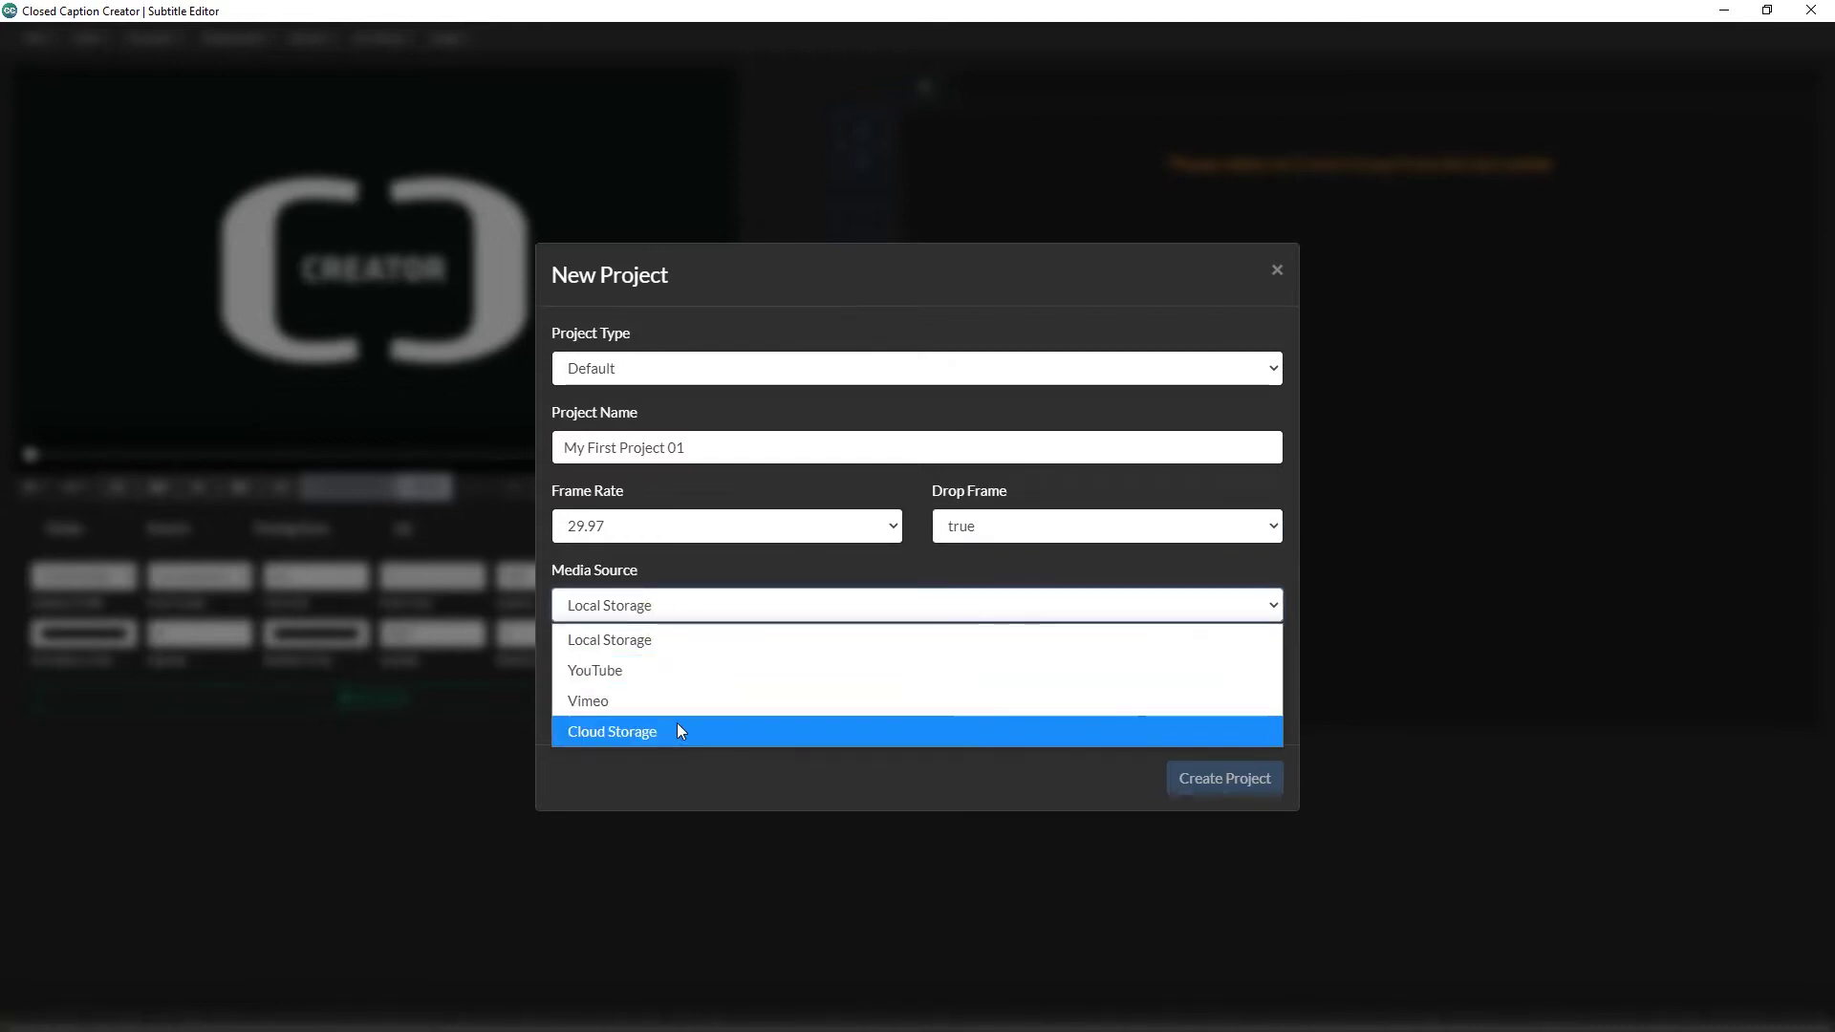
click(699, 641)
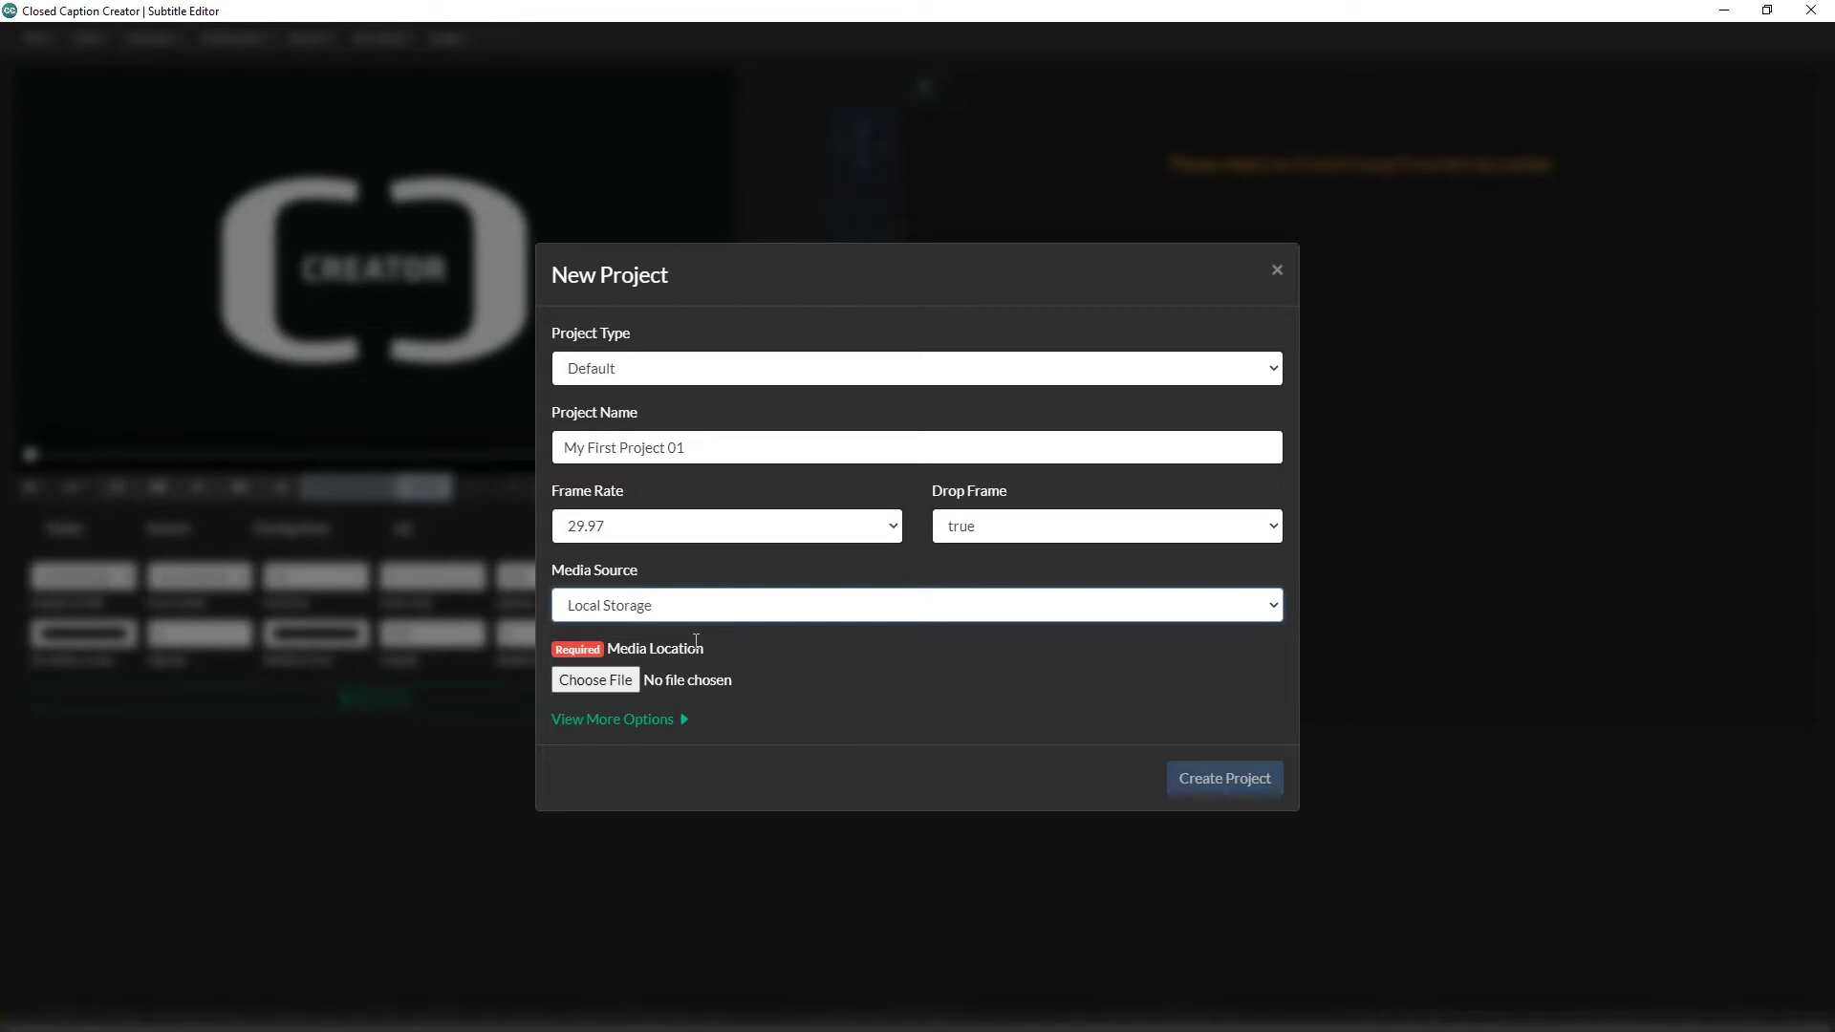
Step: Choose trailer.mp4 as the project video and create the project
click(616, 676)
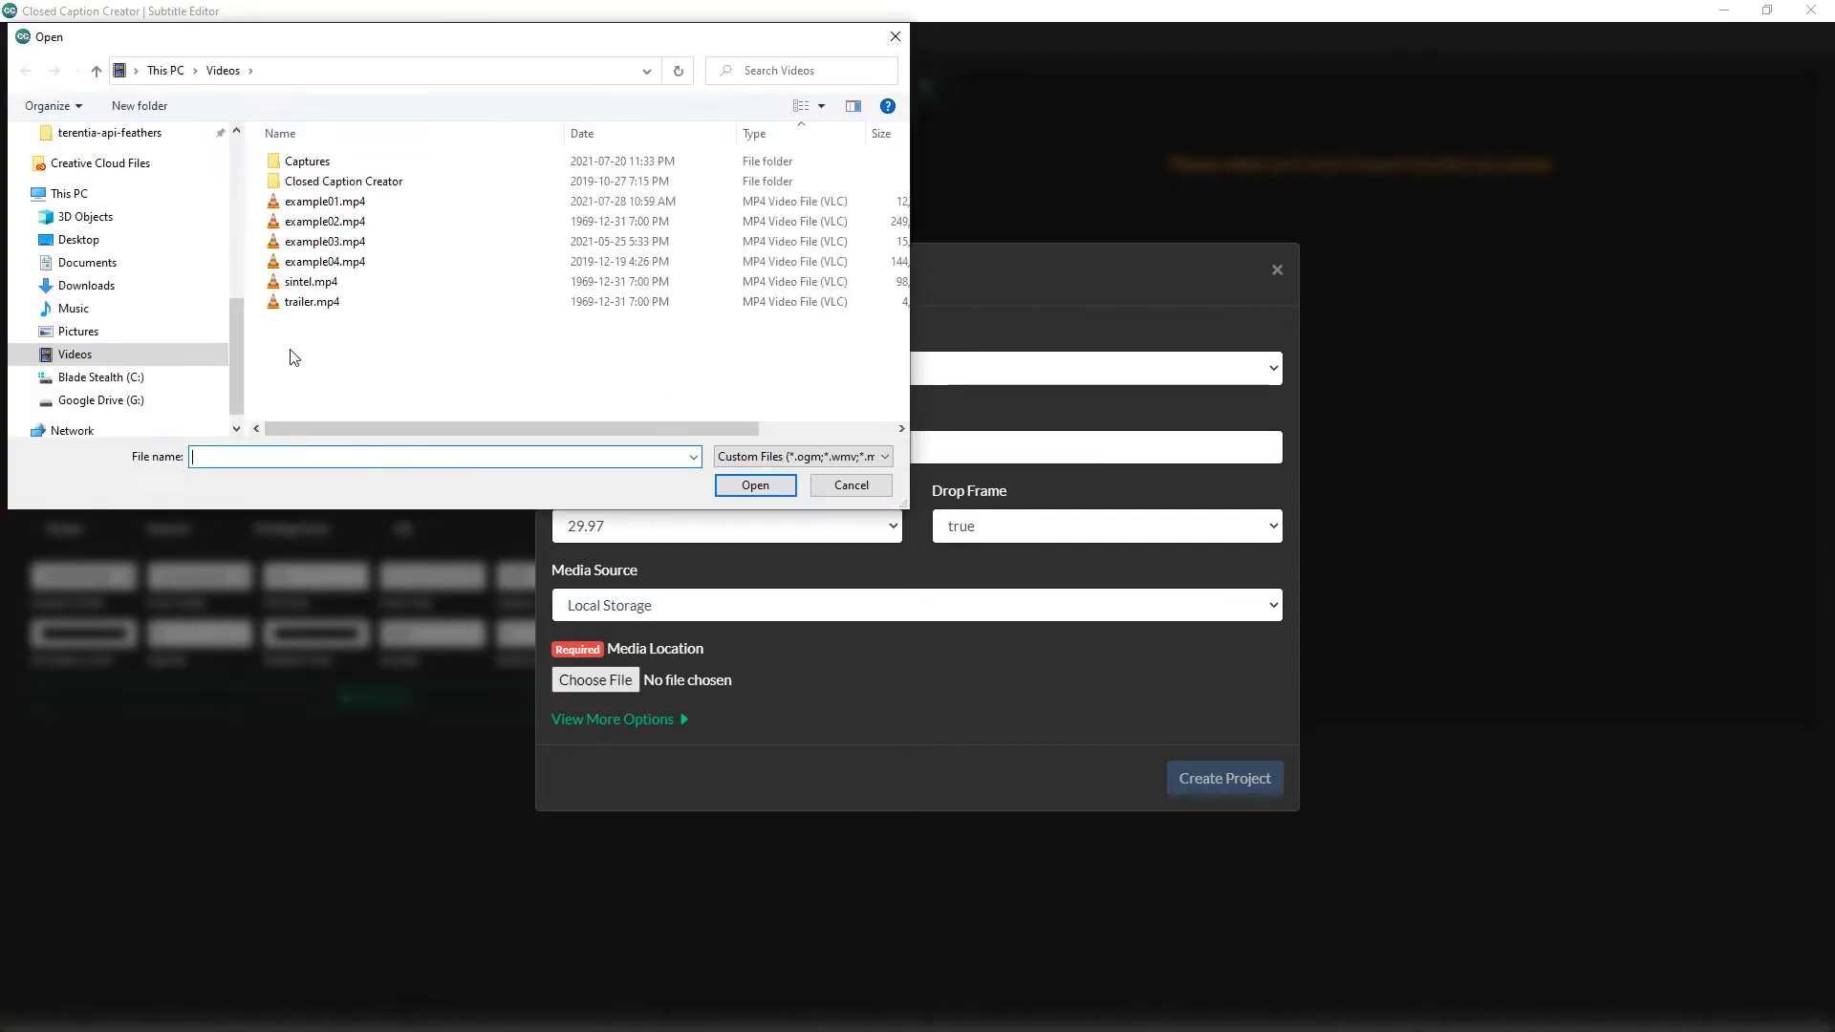
click(310, 302)
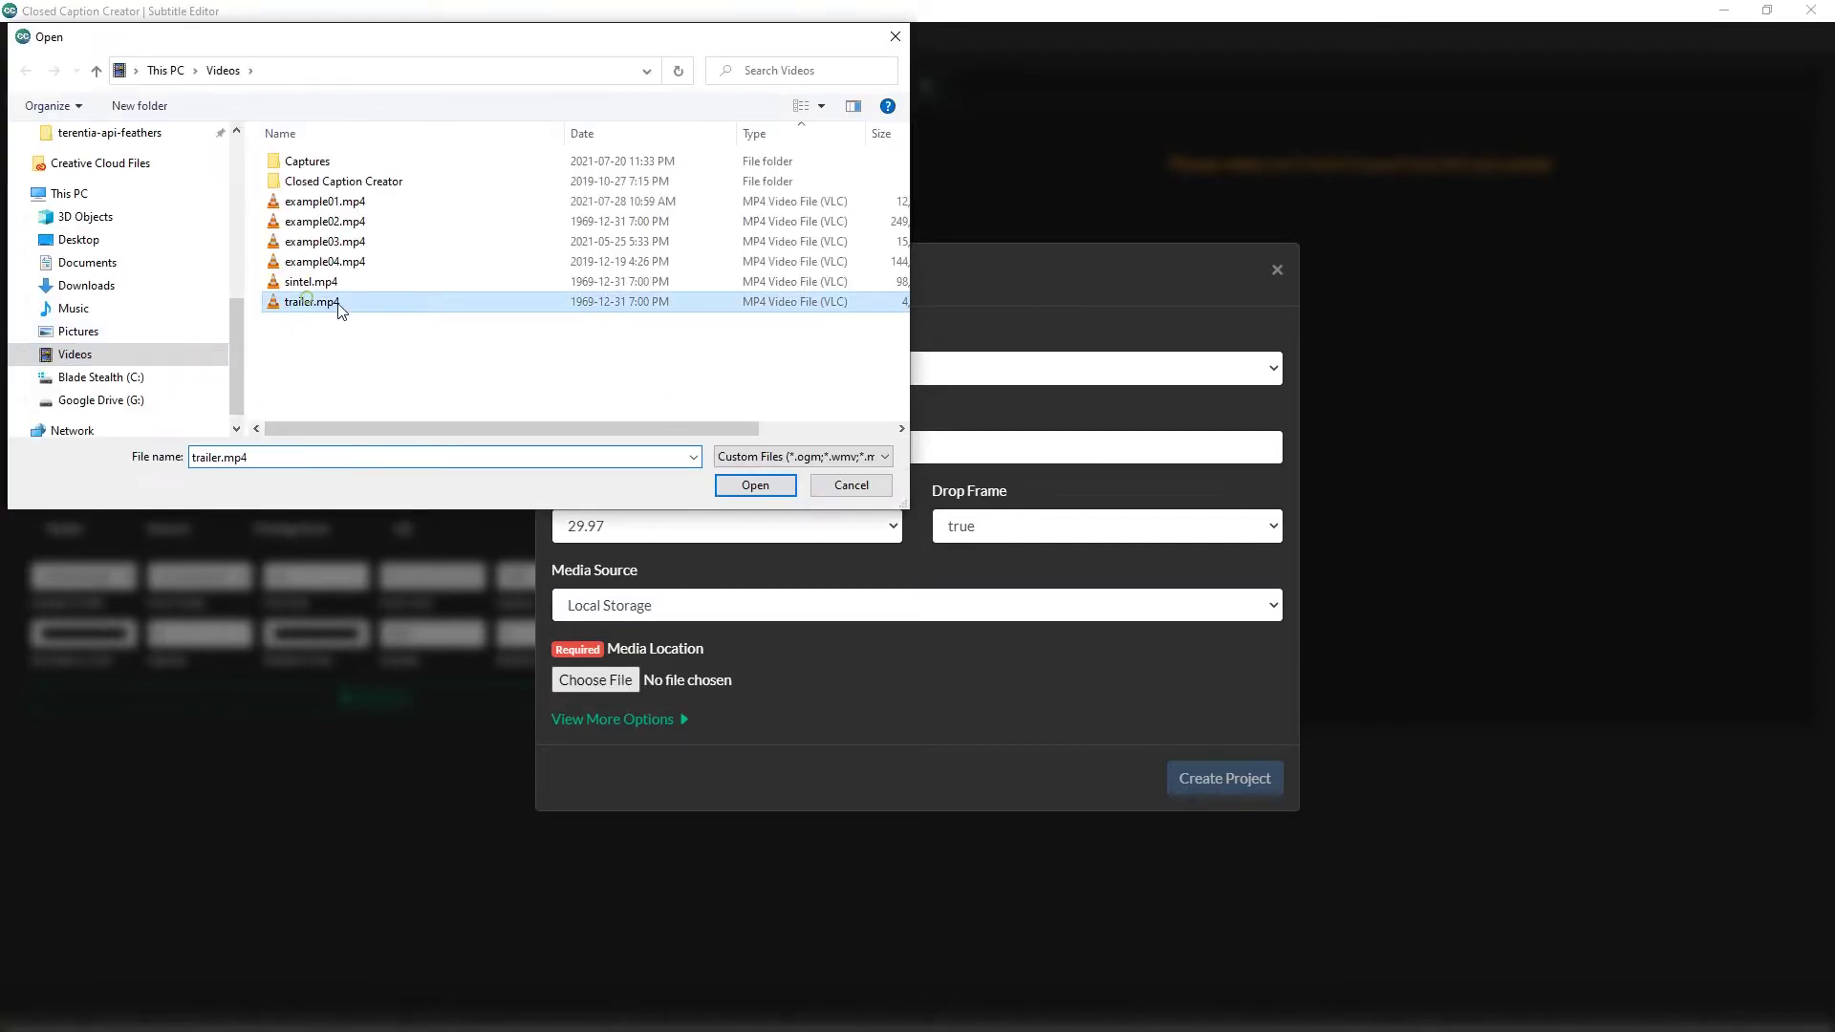
click(753, 484)
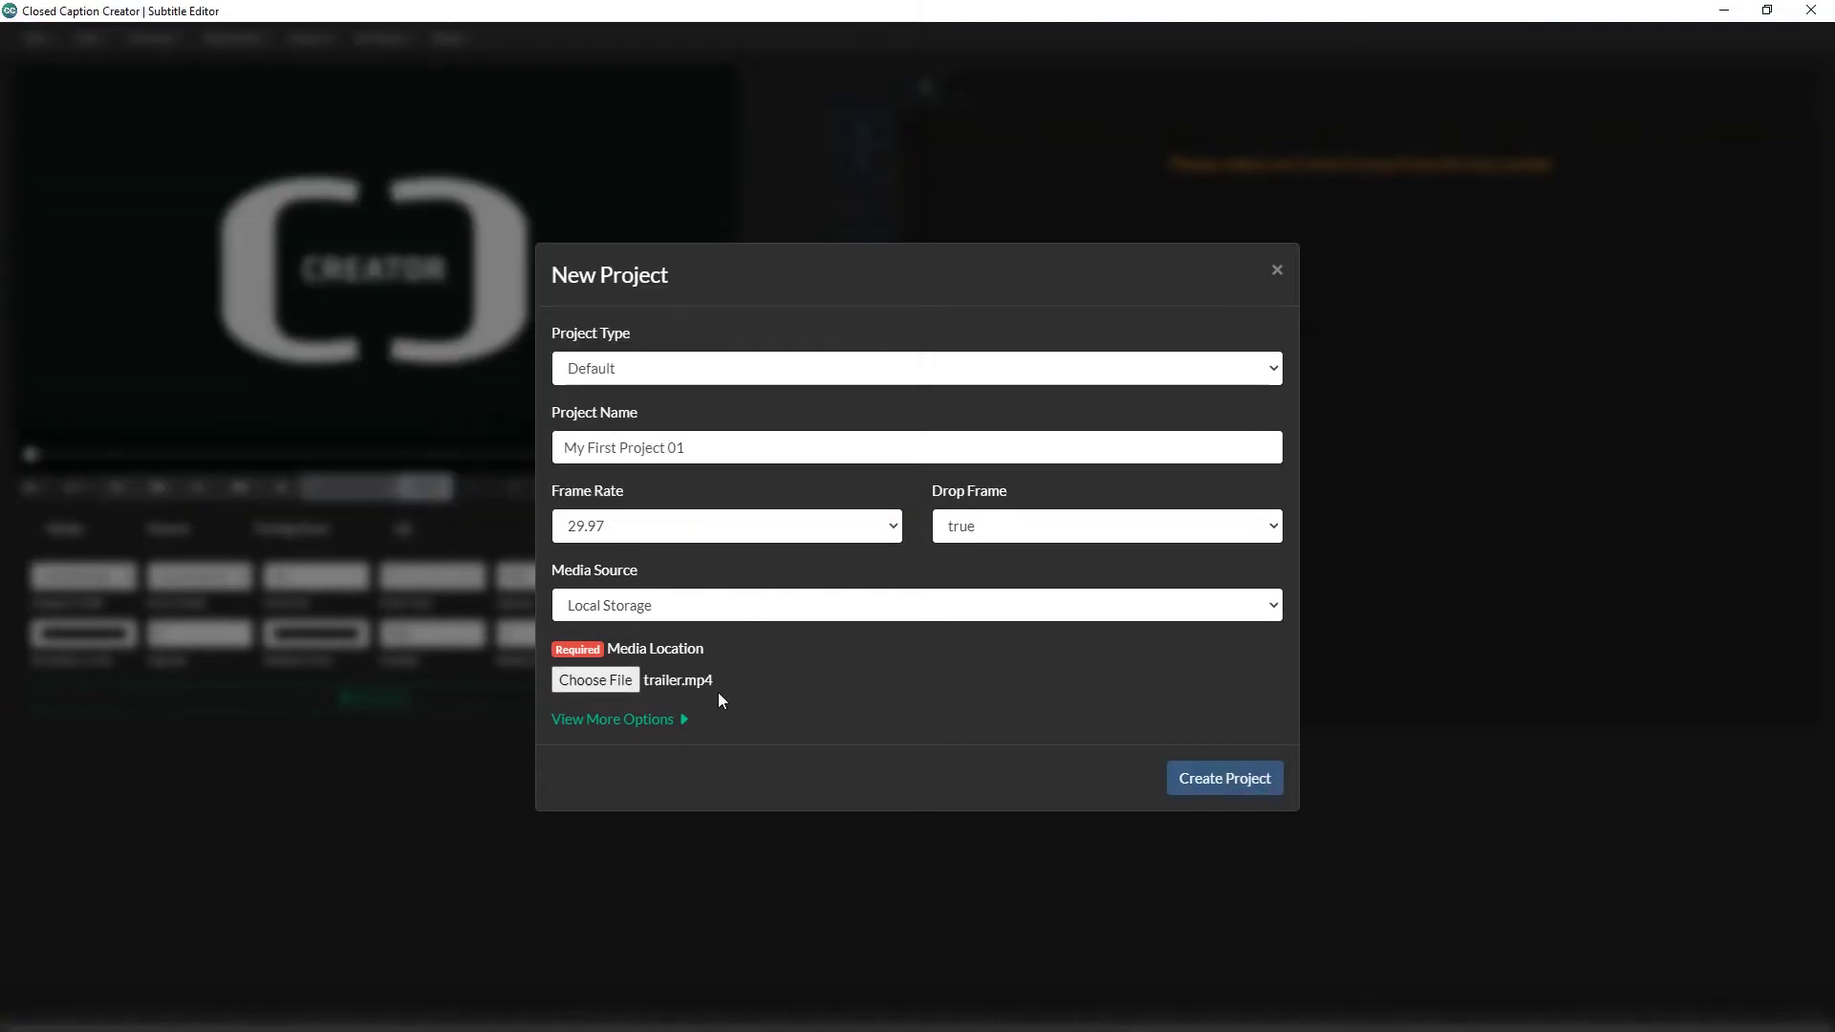
click(663, 721)
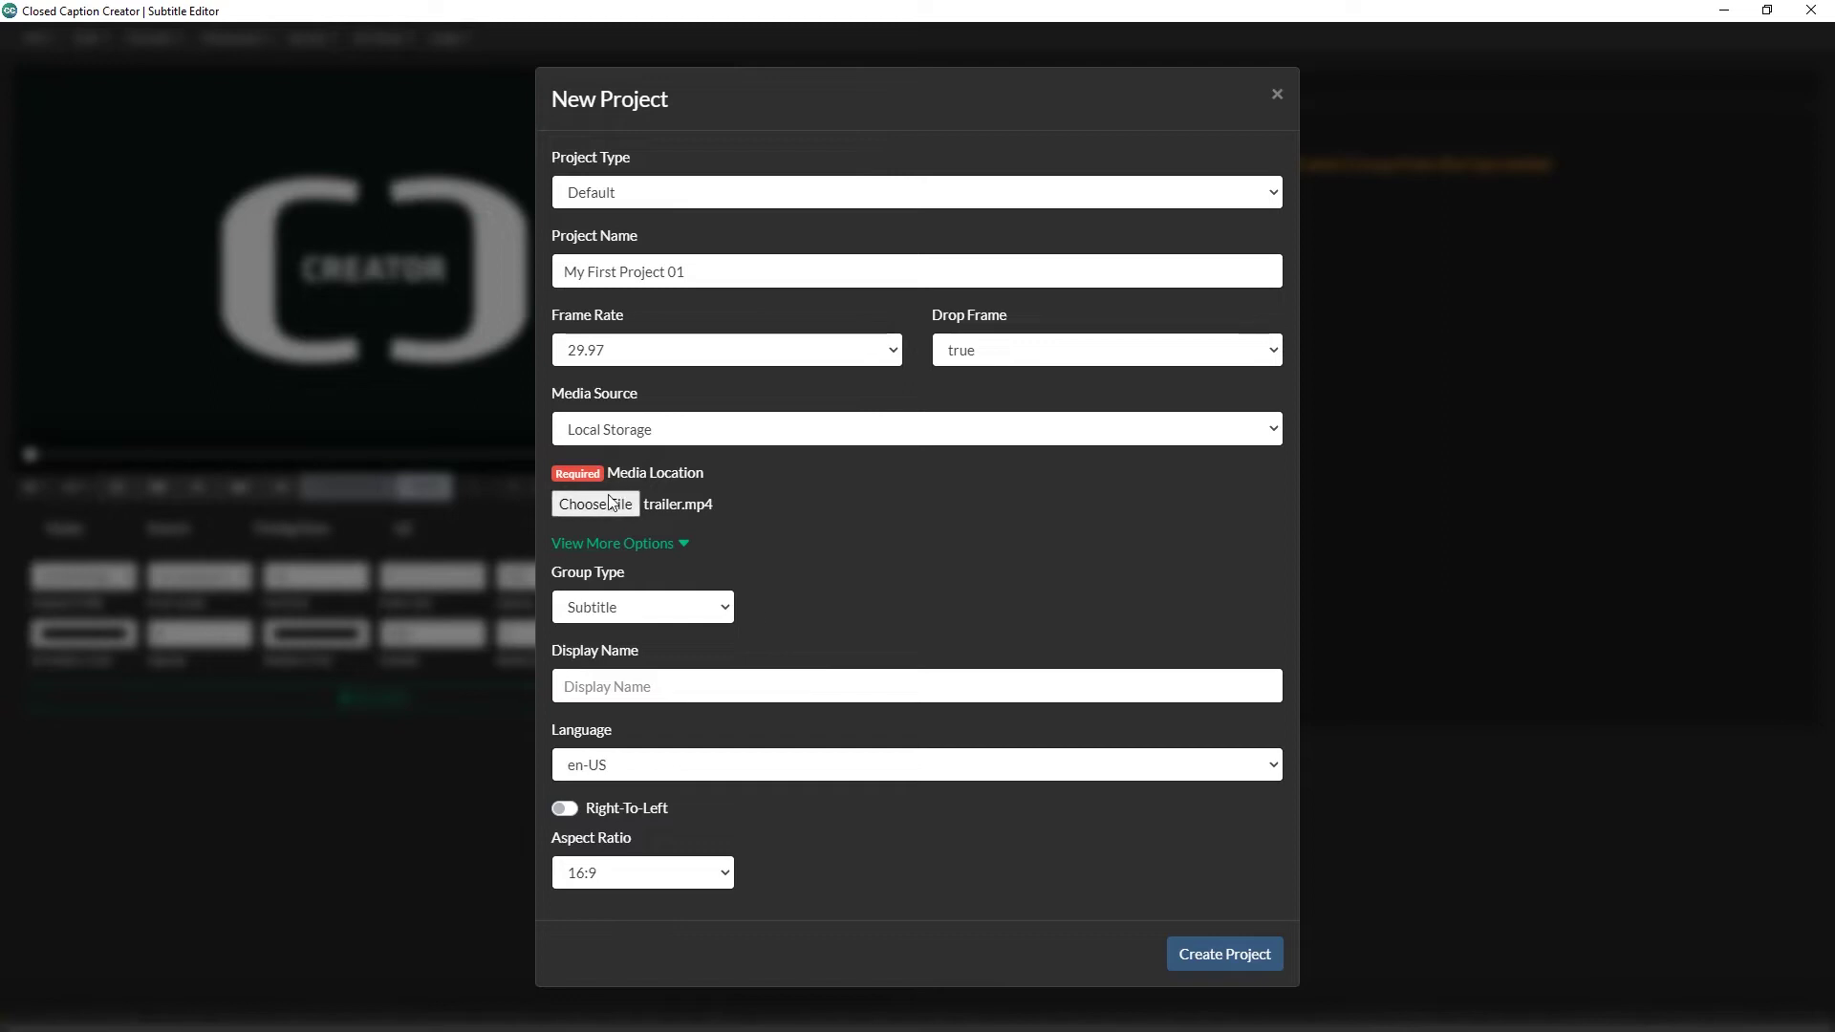
click(613, 547)
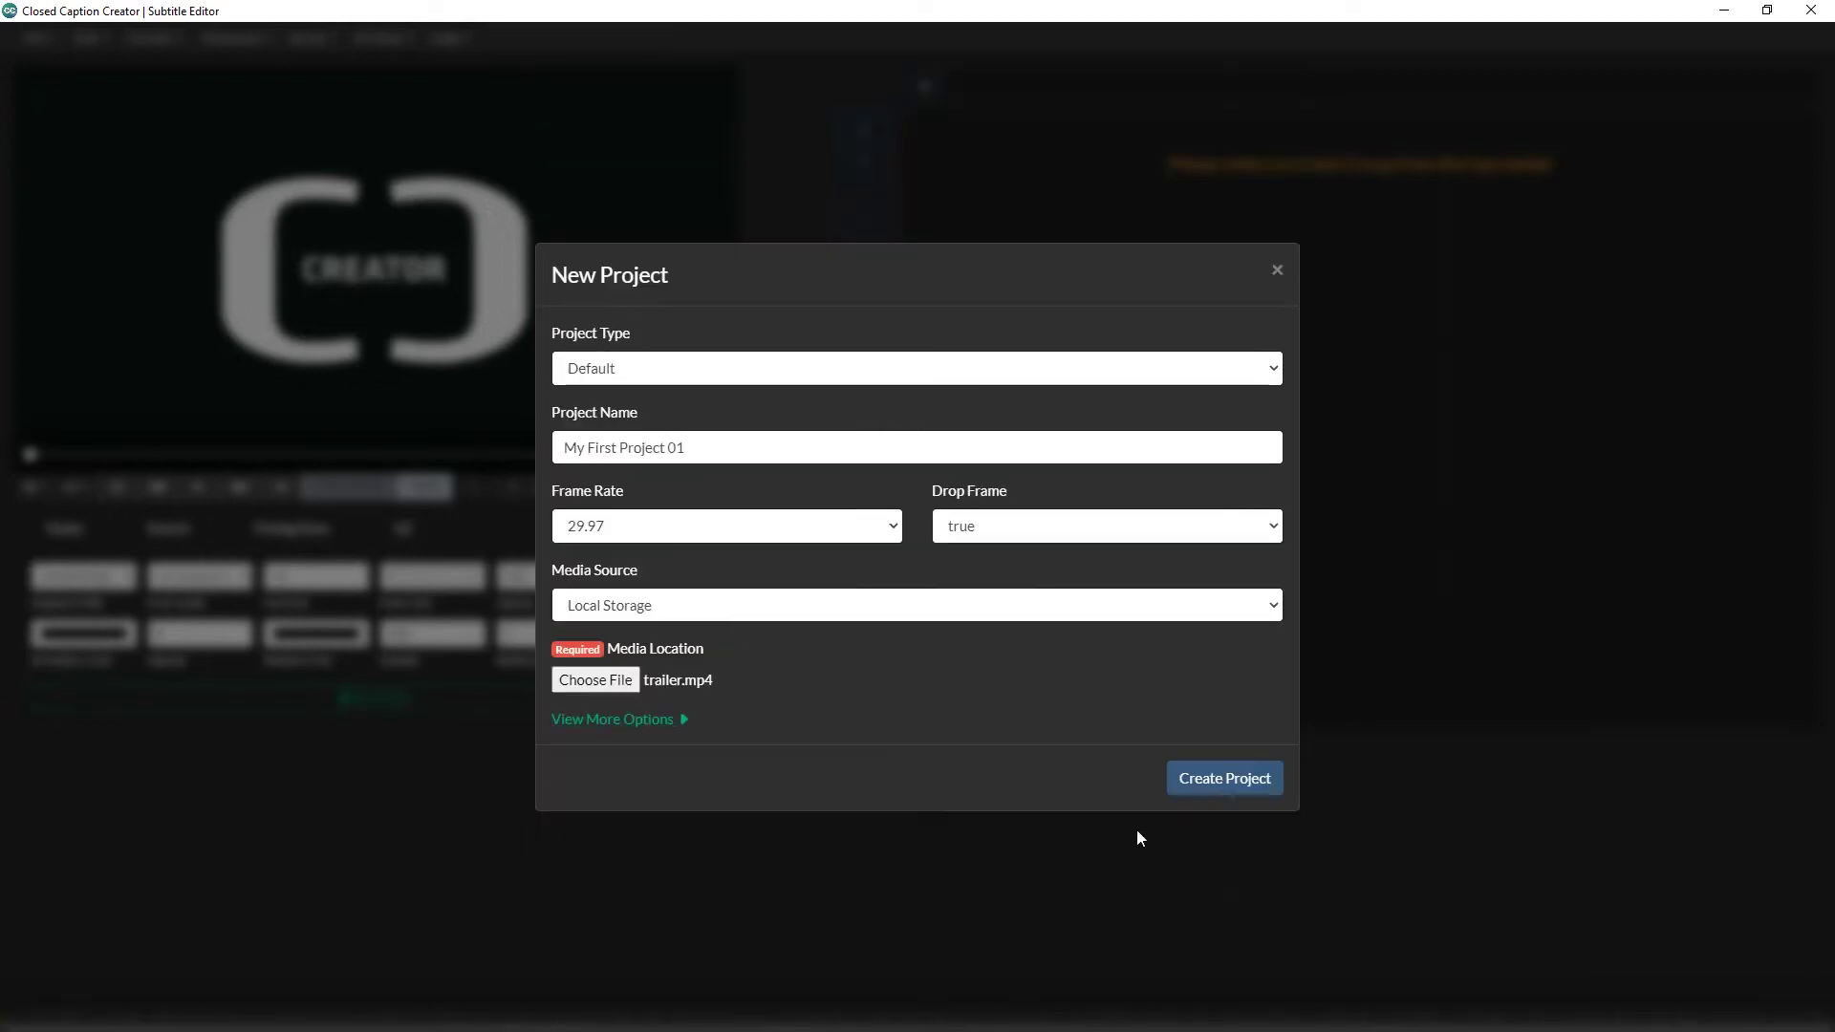
click(1231, 788)
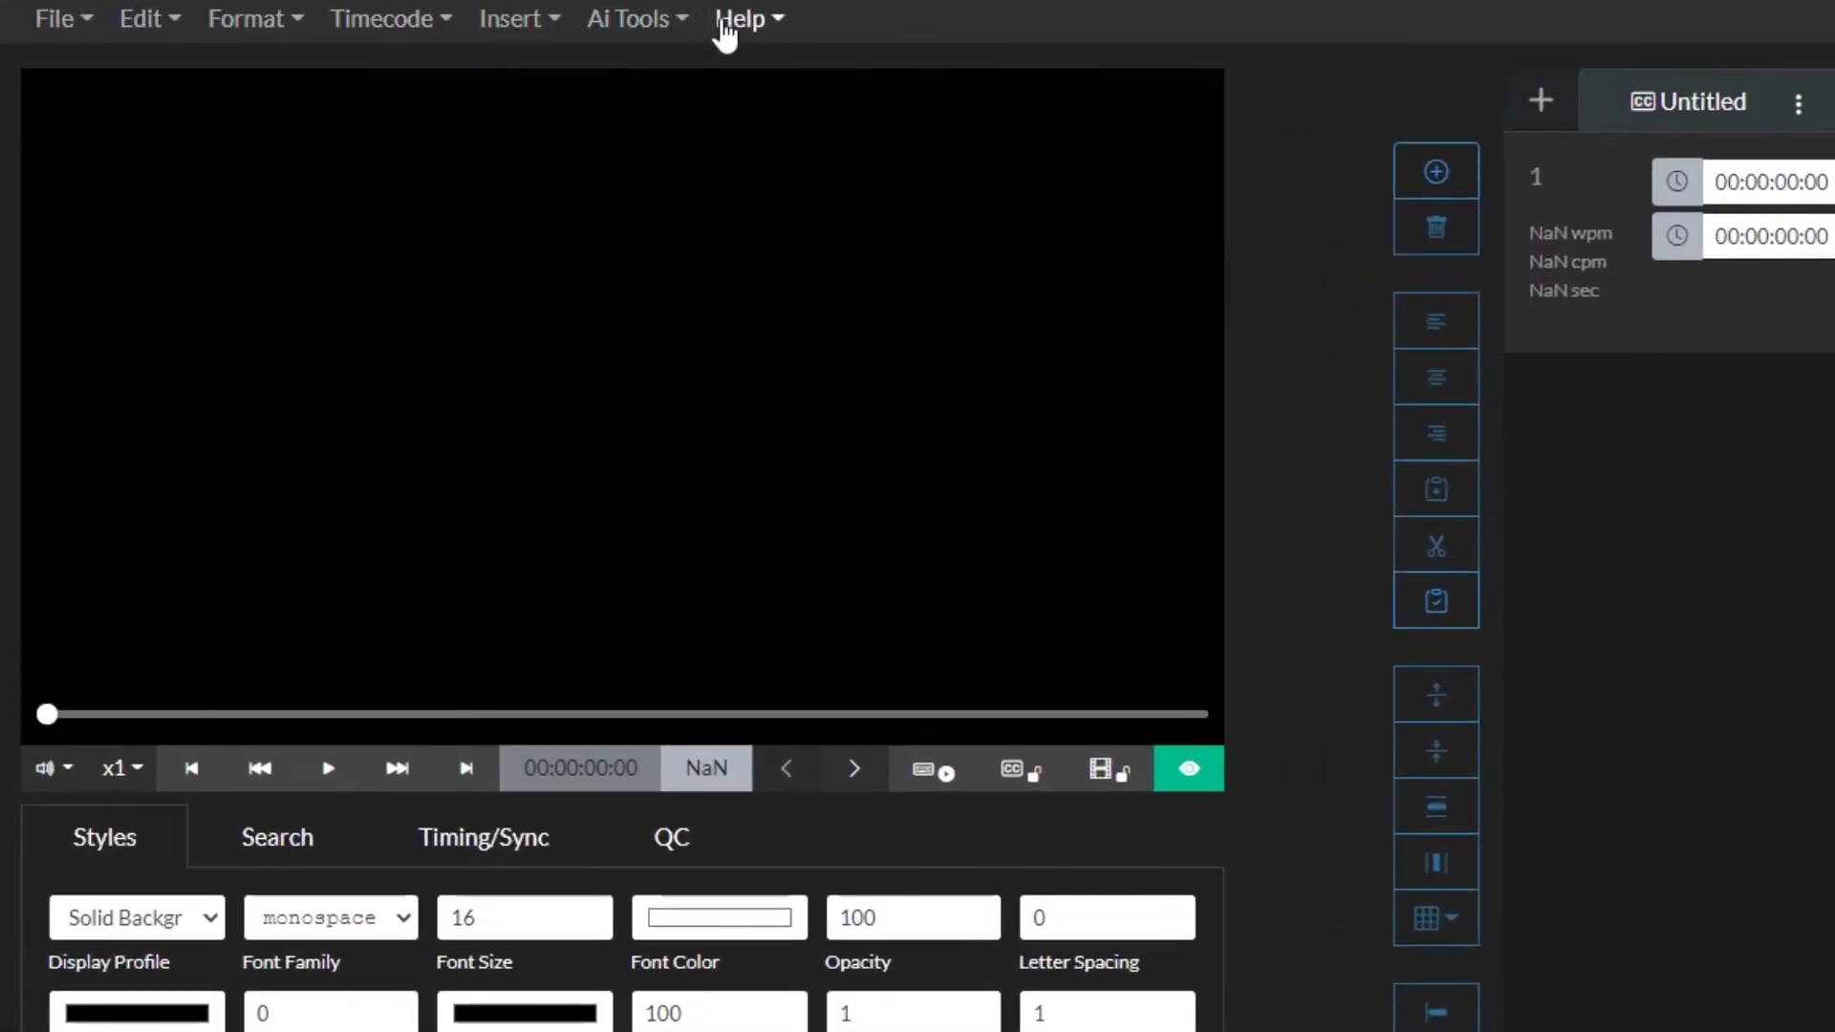
click(76, 21)
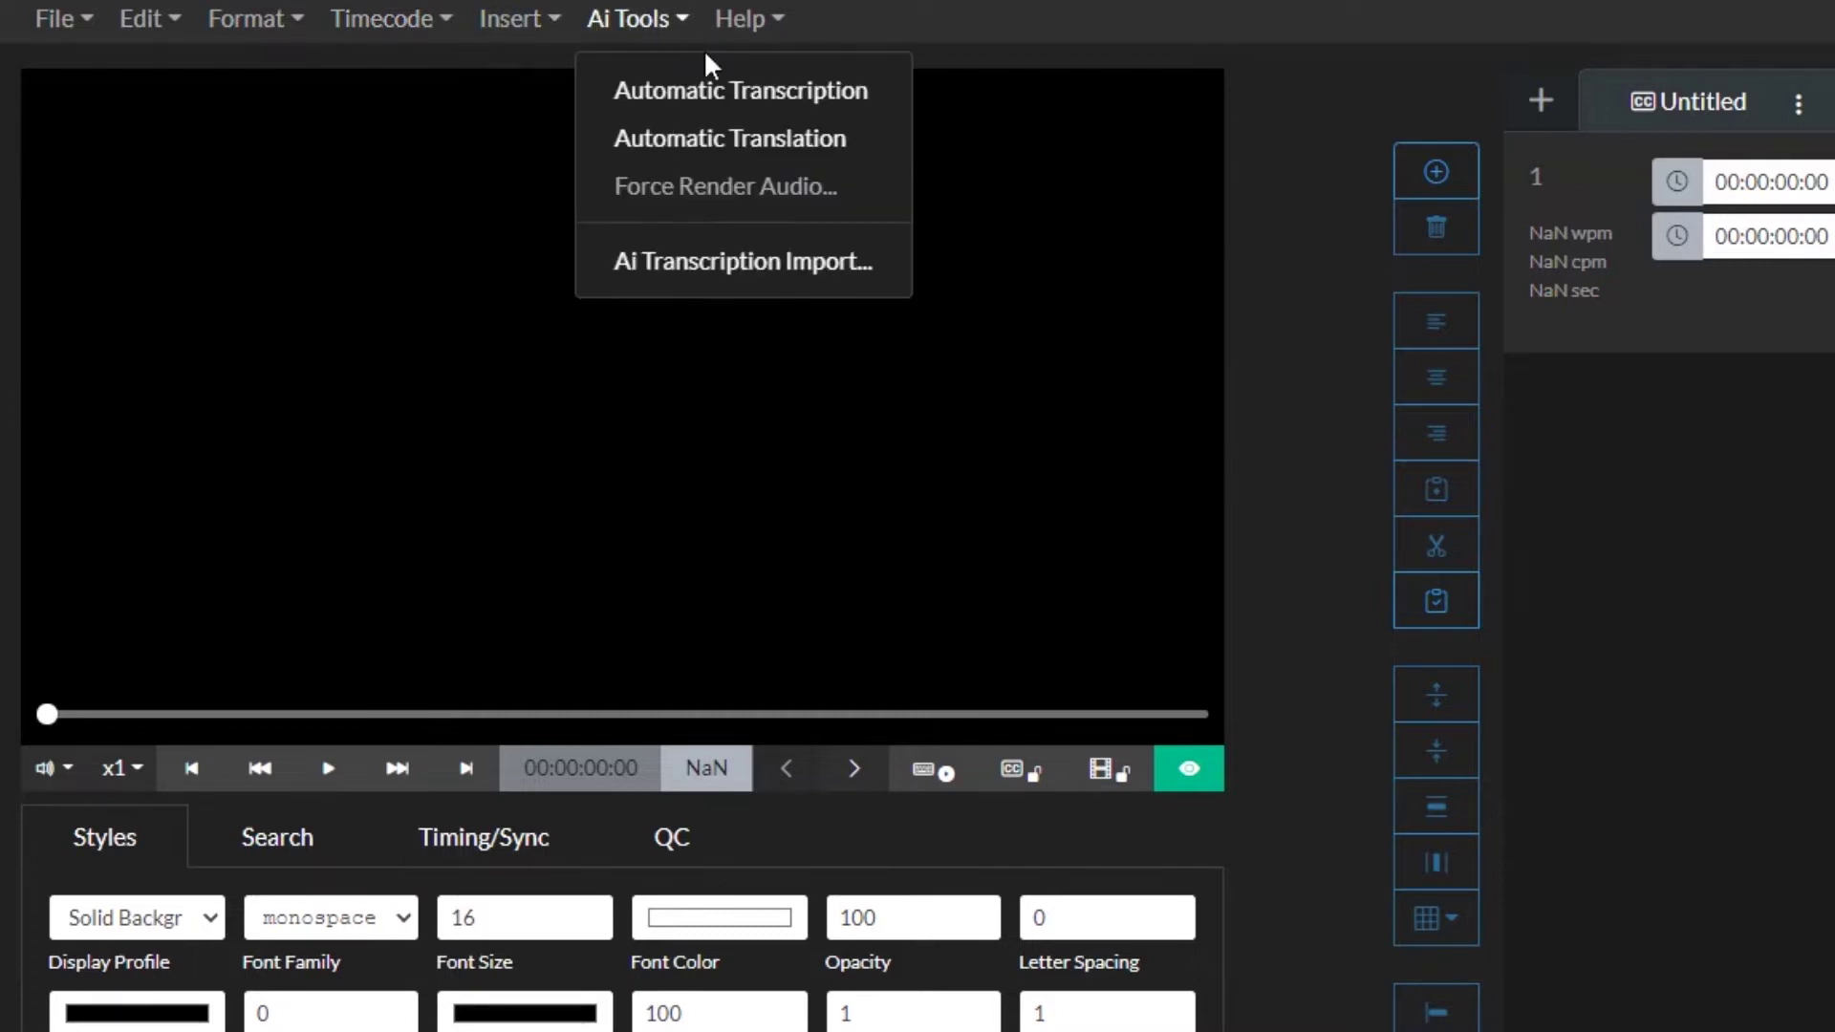
click(626, 26)
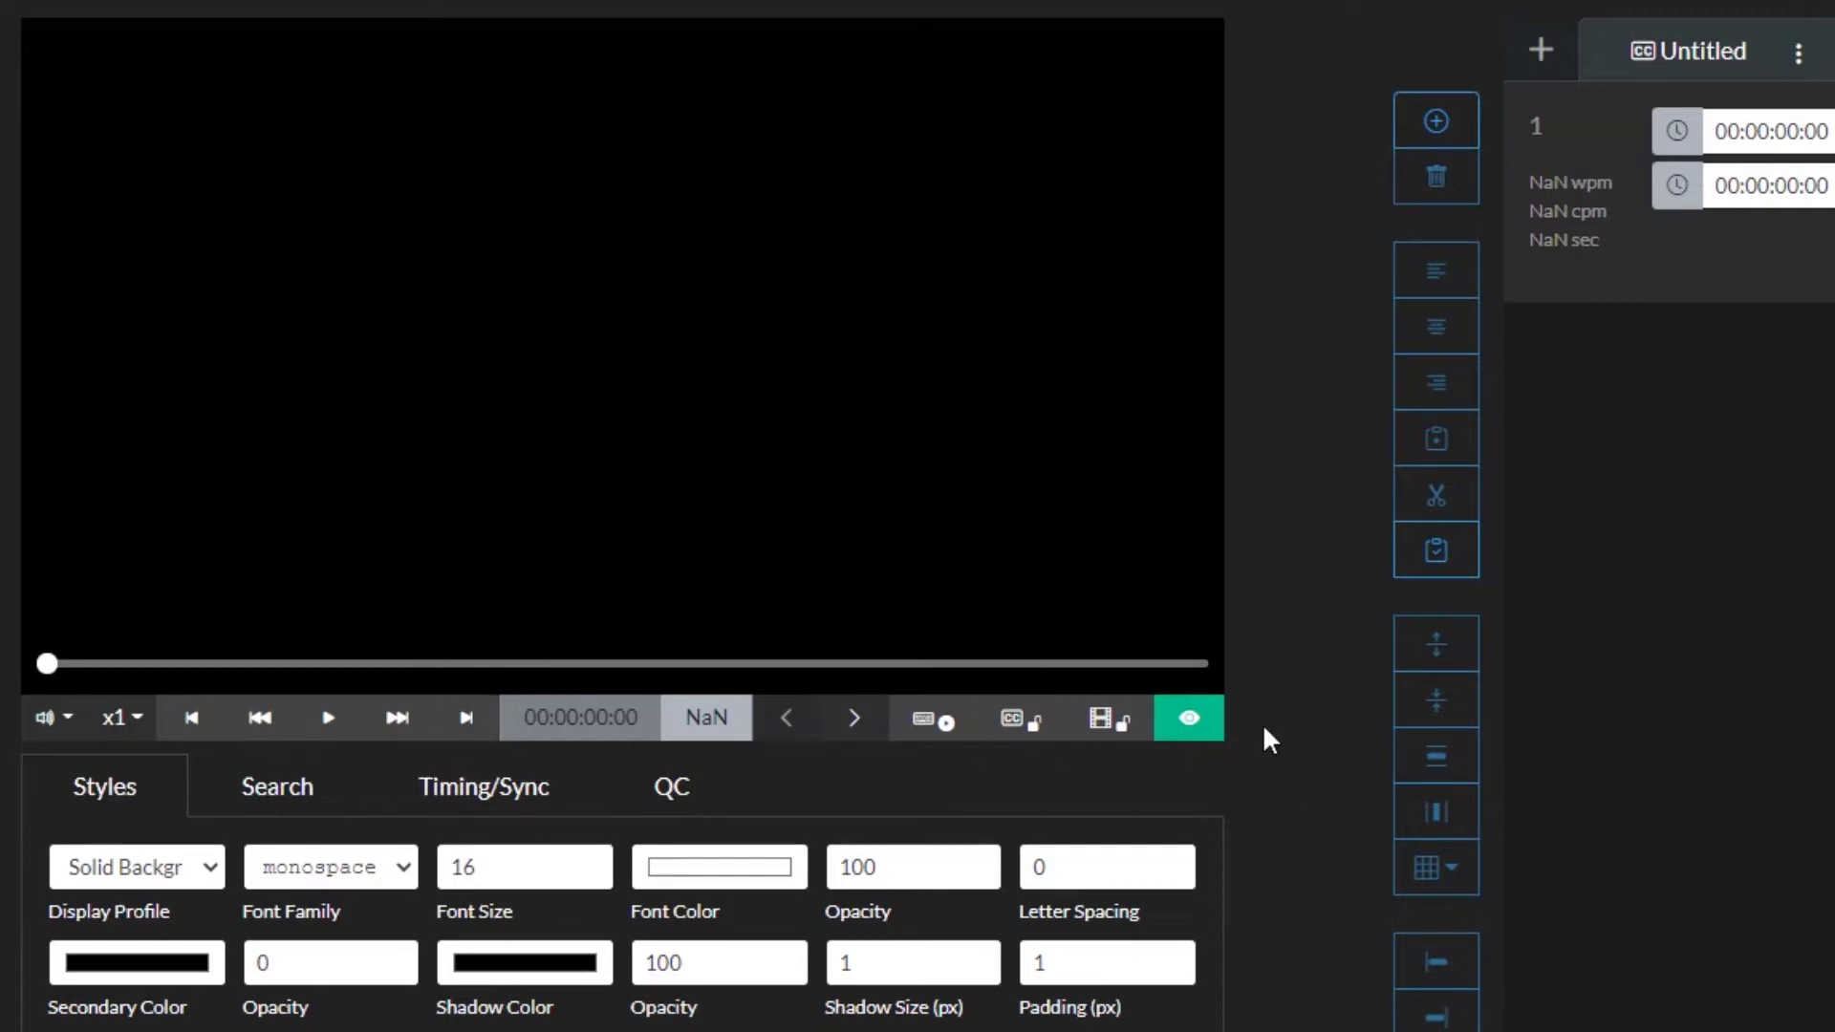
scroll(1263, 727, down, 4)
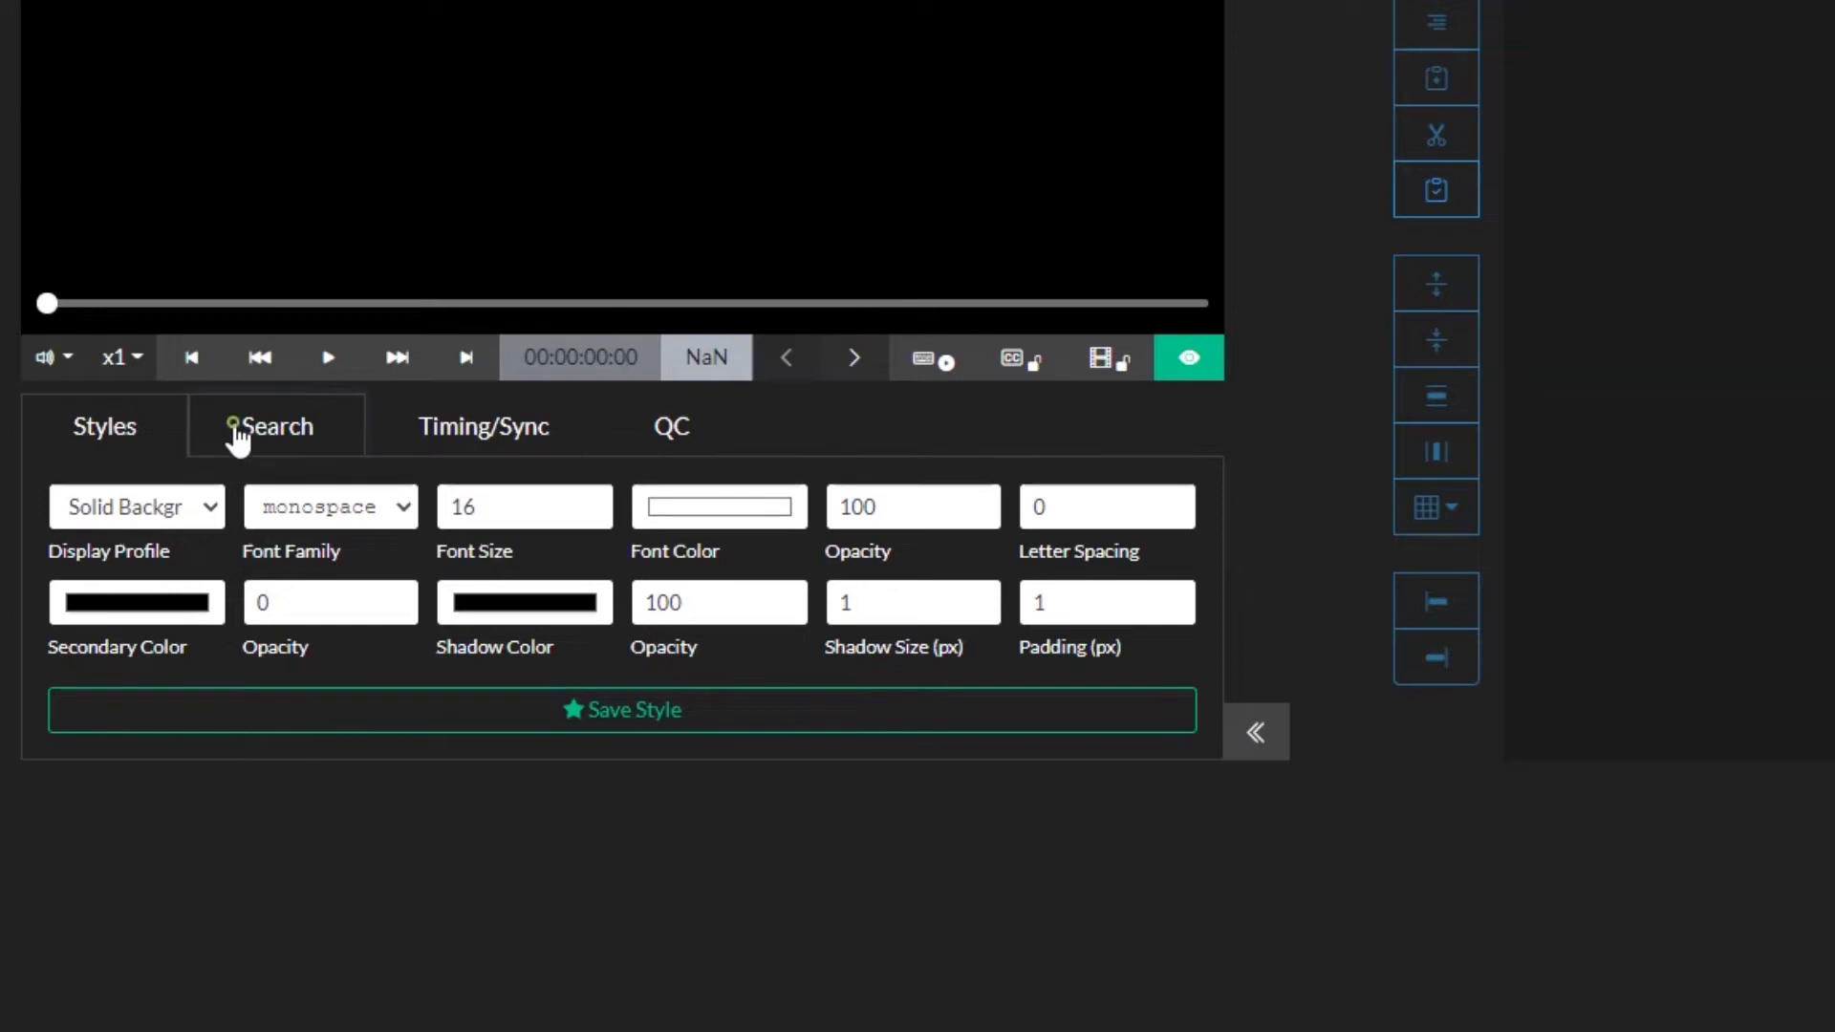
Step: Cycle through the search, timing and quality-check panels, ending on the caption Styles settings
click(218, 440)
click(478, 438)
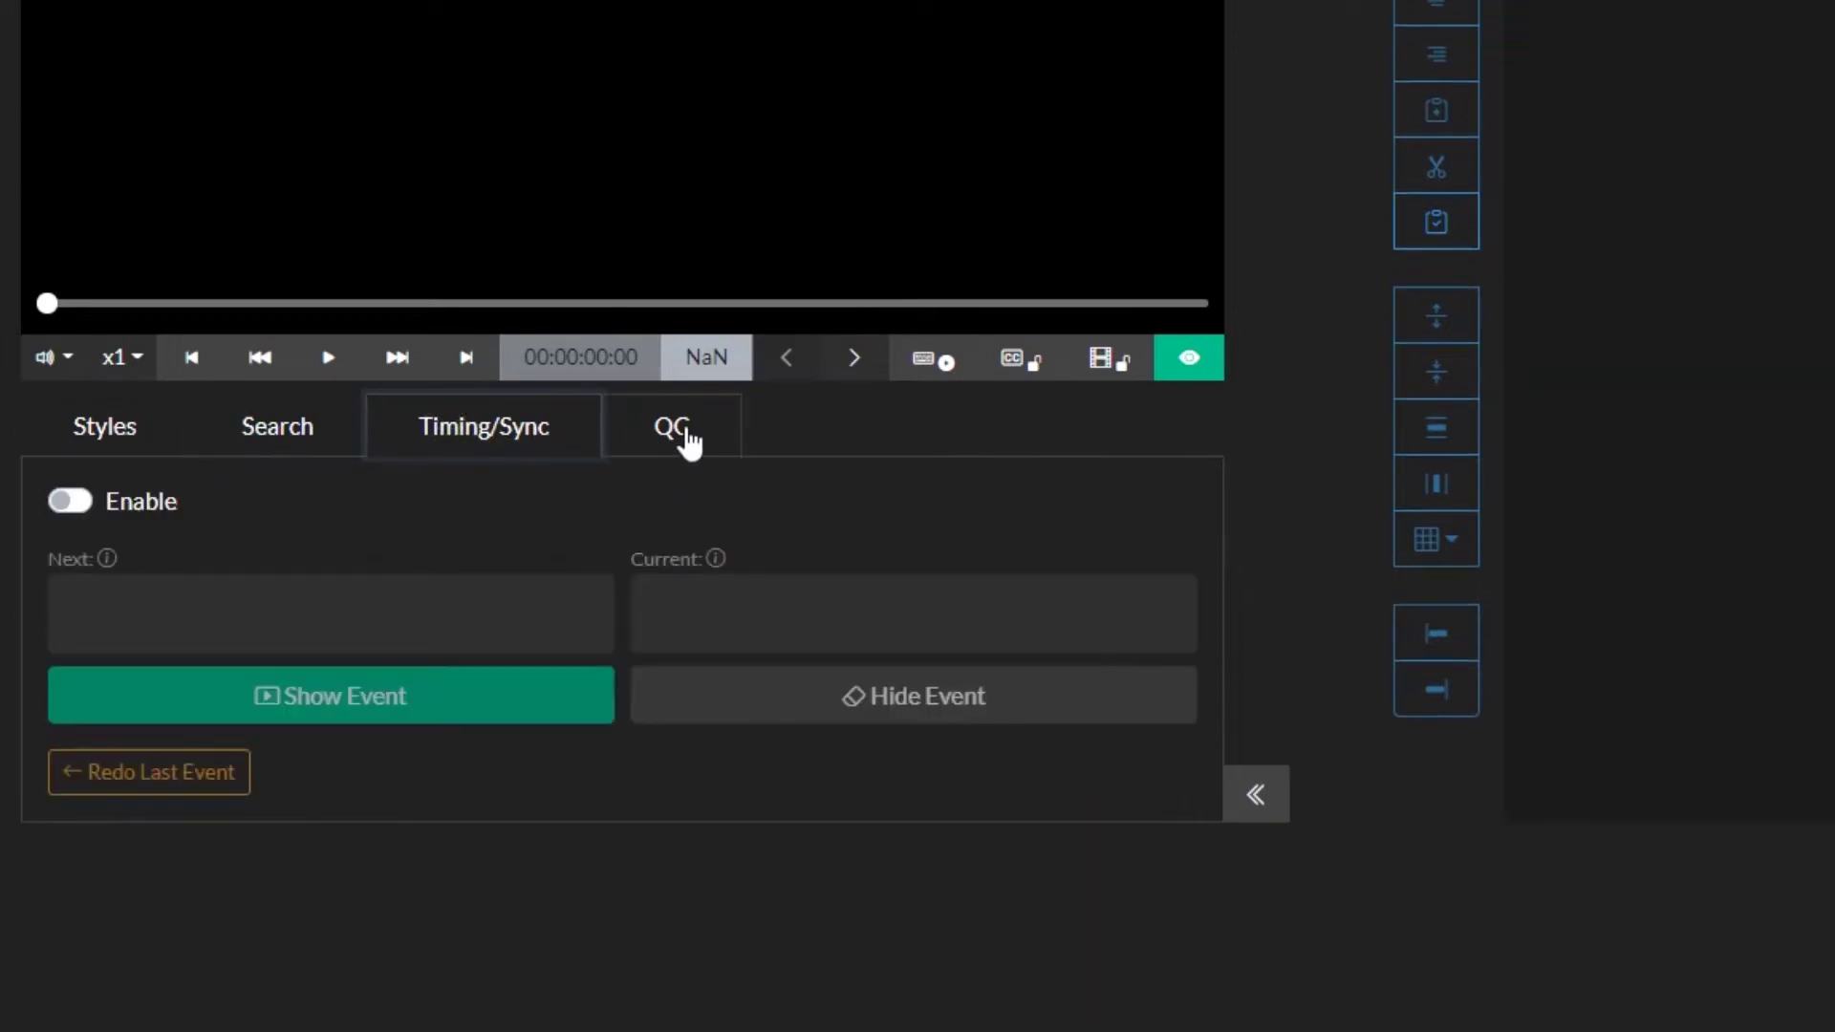
click(680, 428)
click(127, 427)
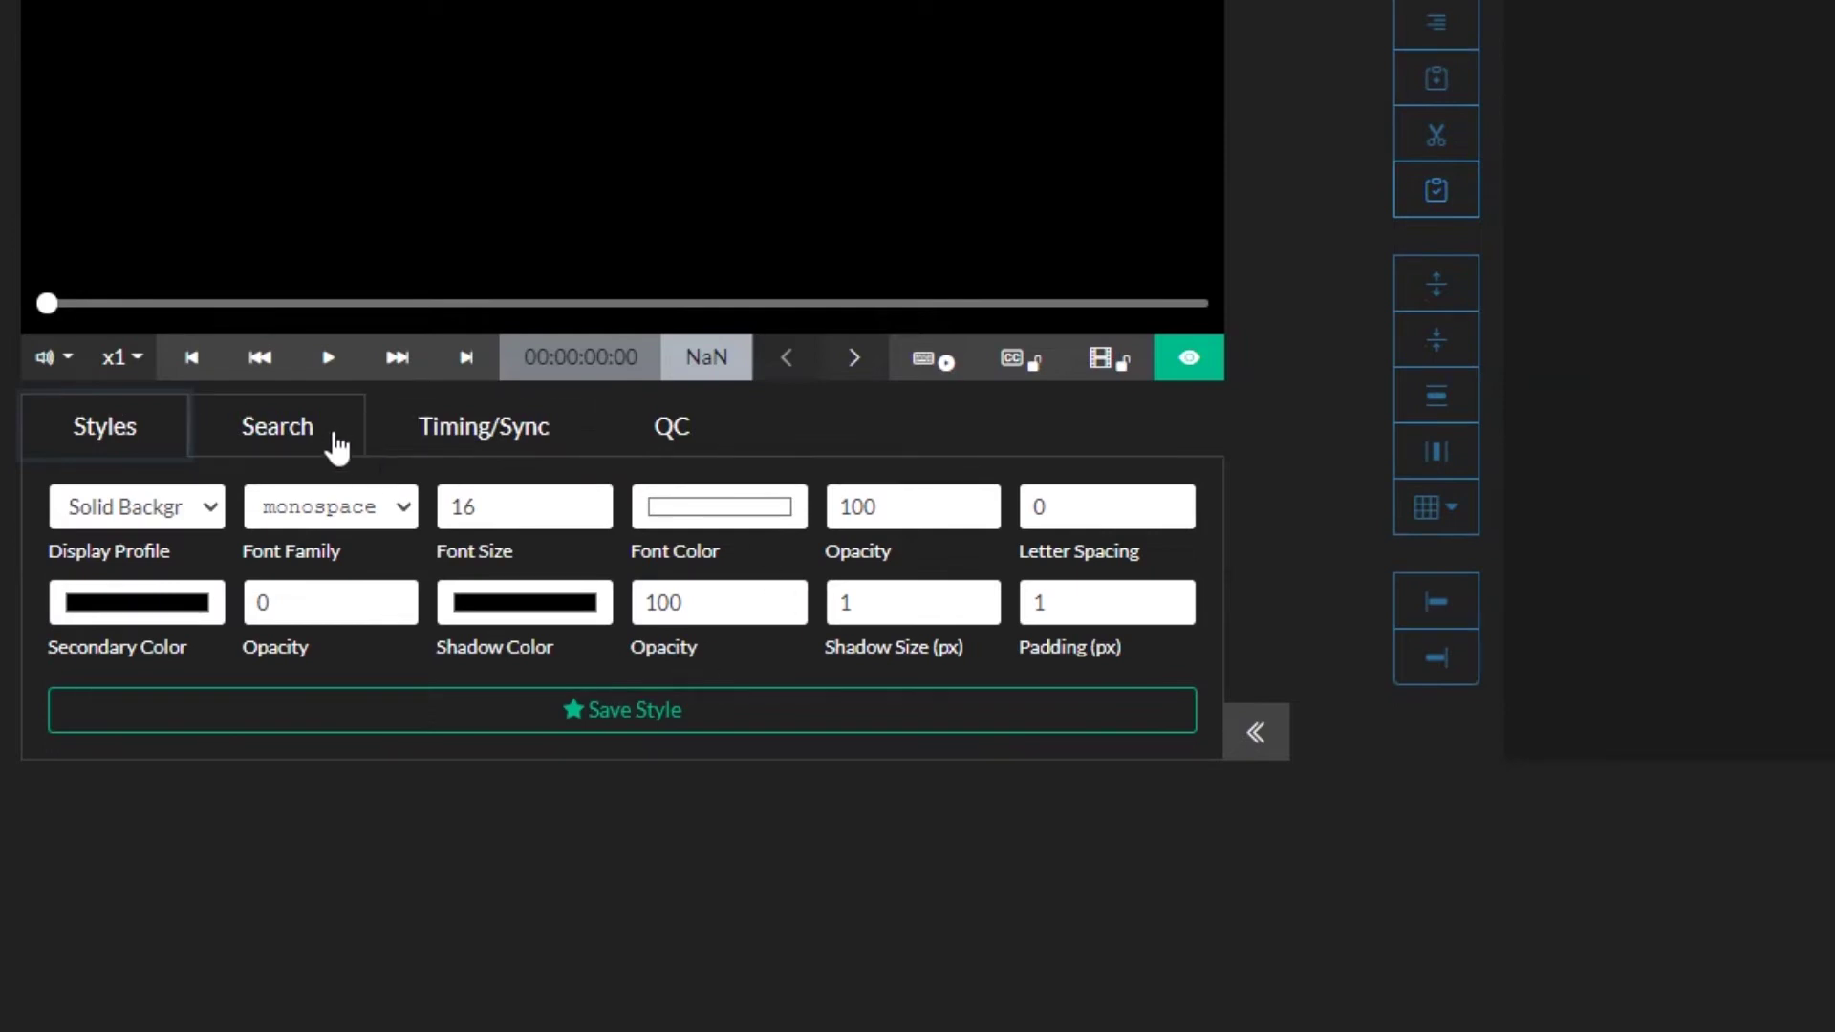
click(336, 446)
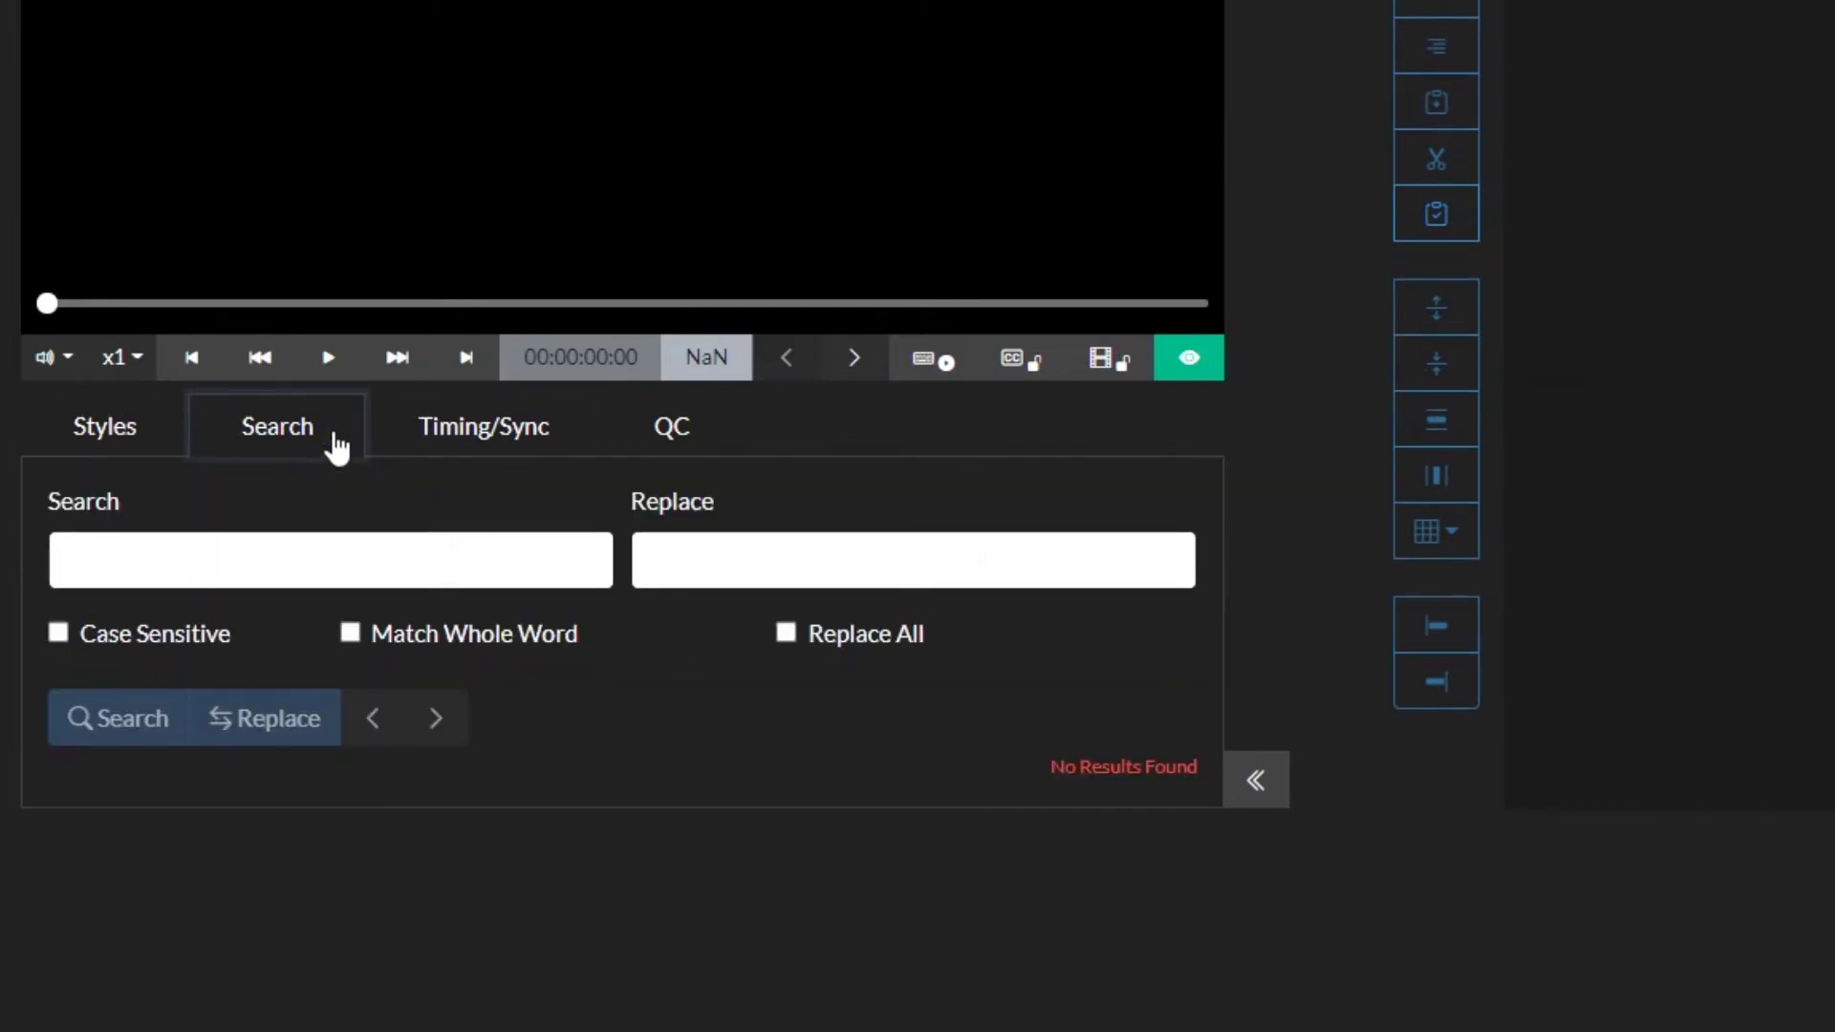
click(431, 438)
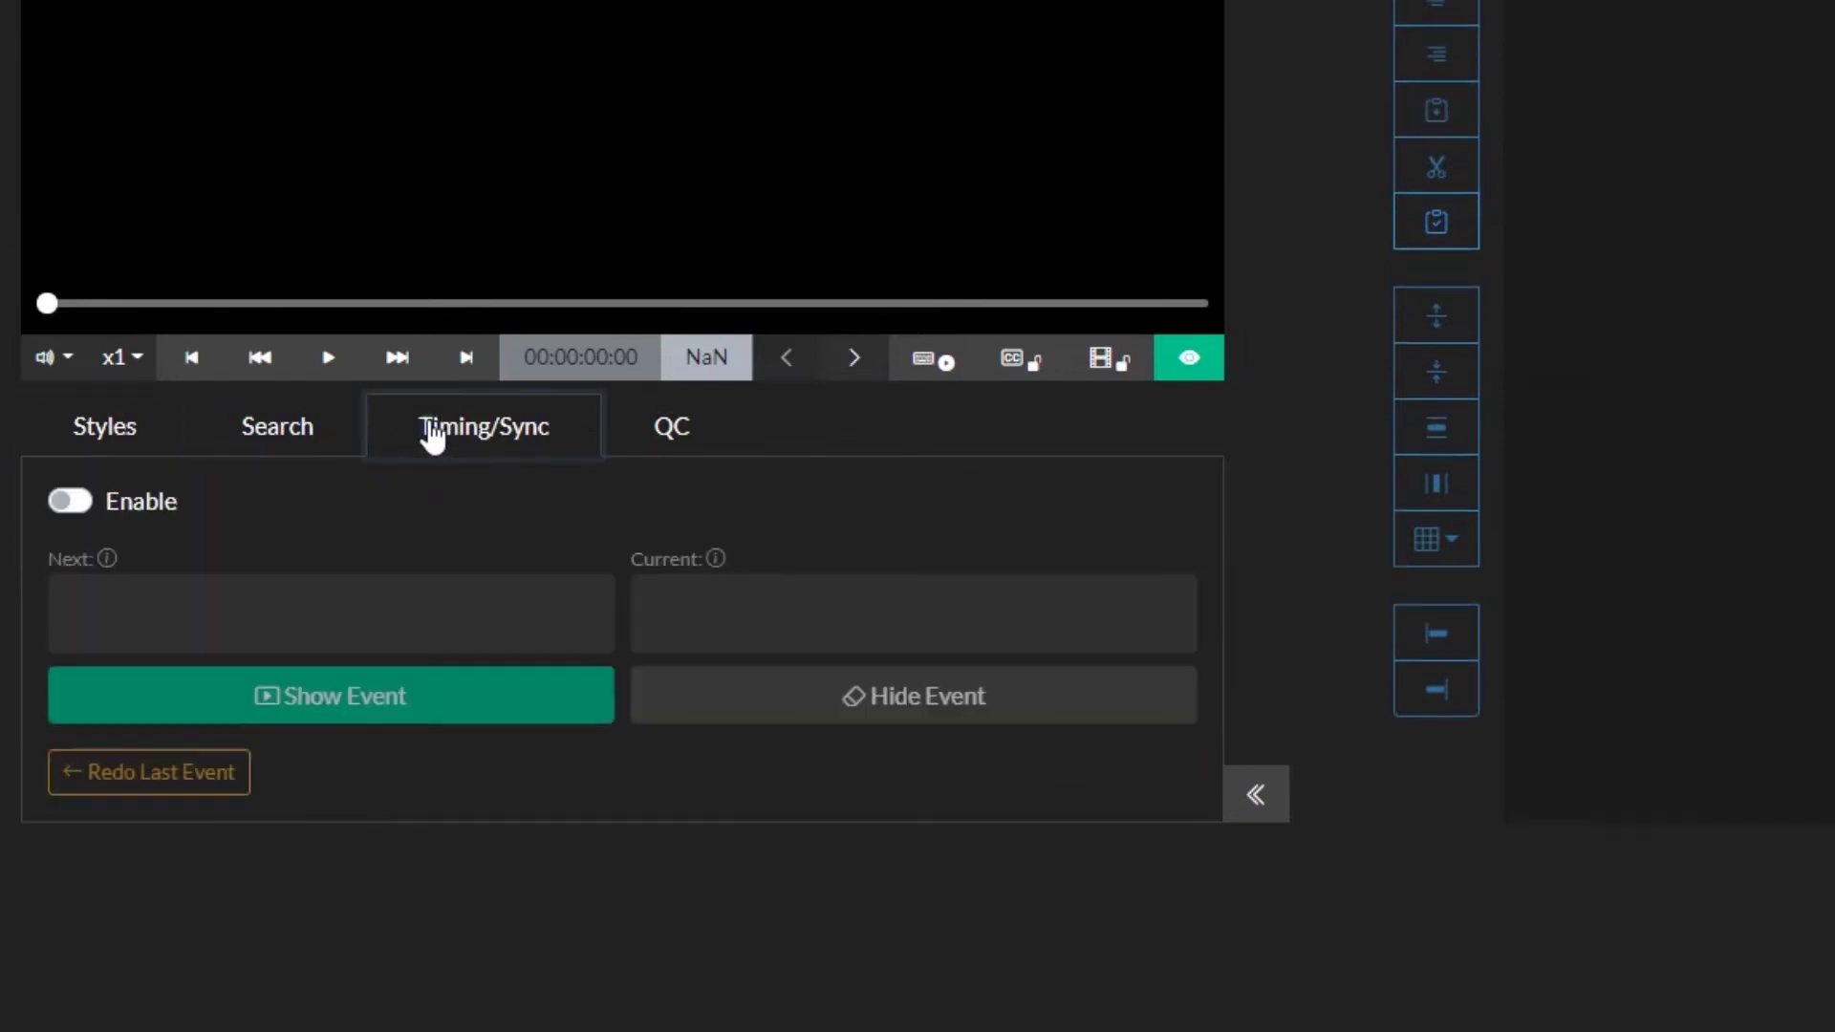
click(650, 434)
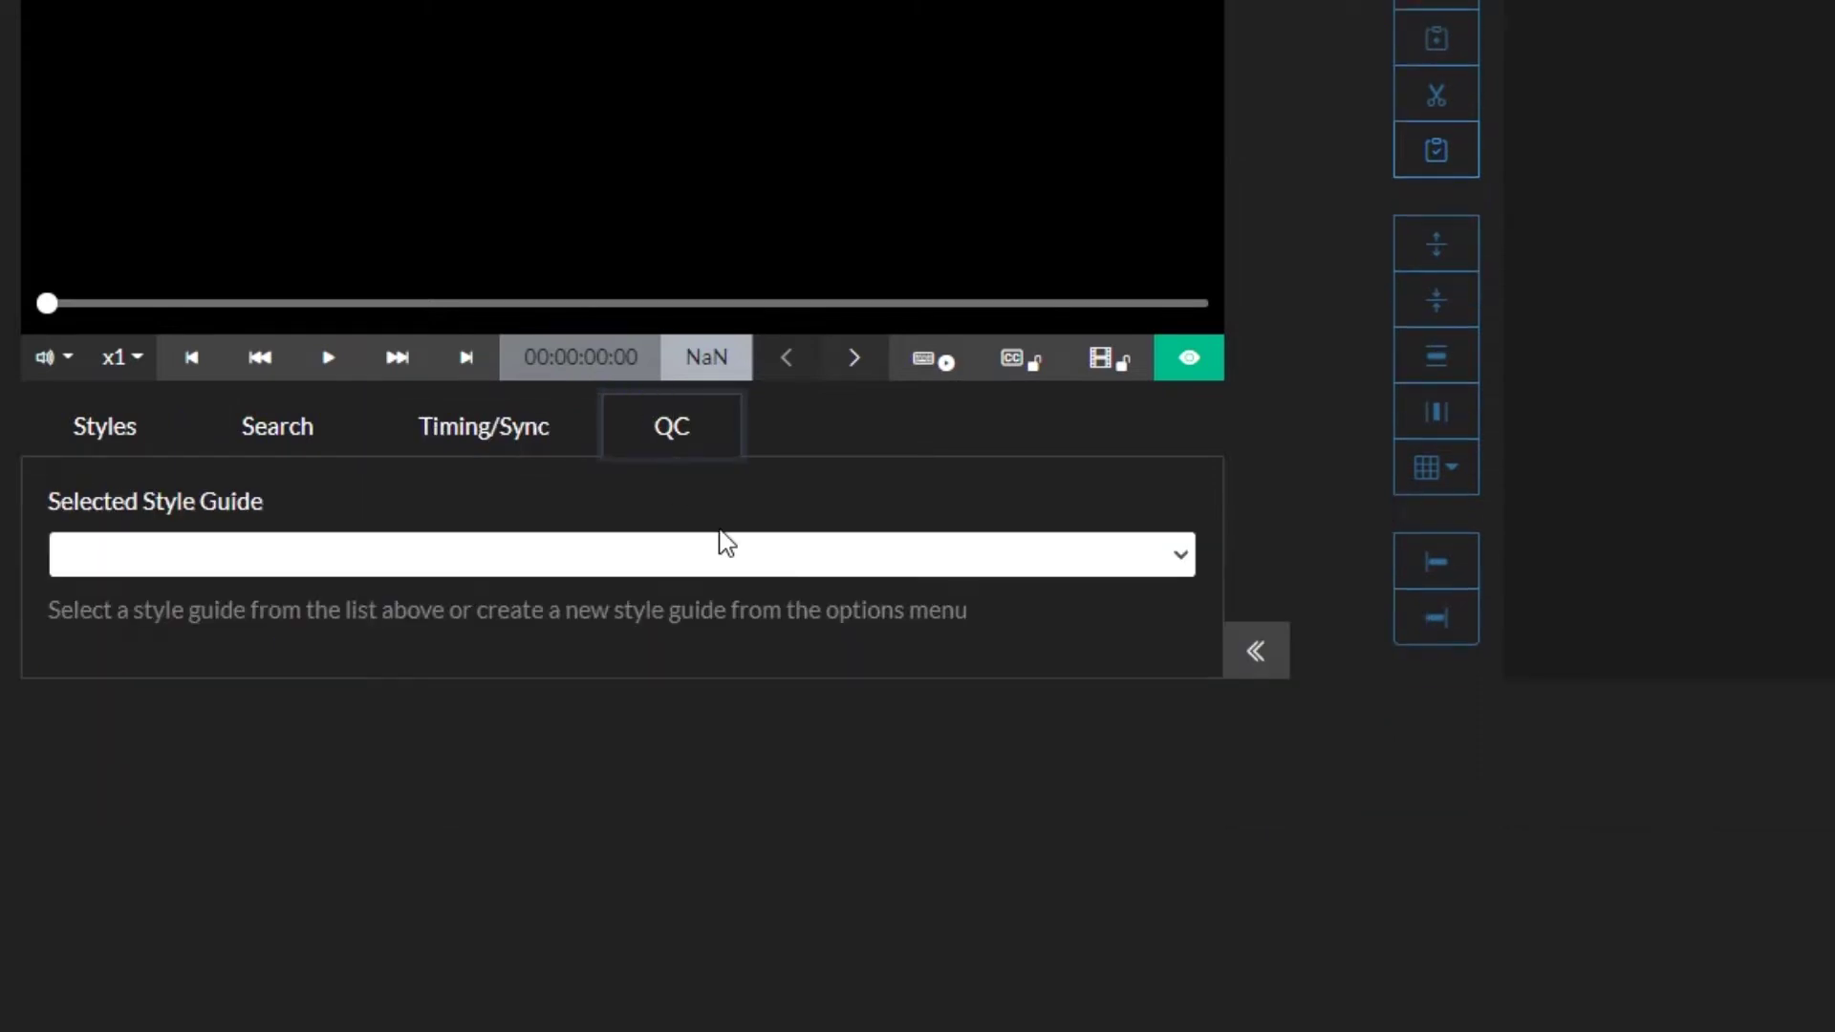
click(76, 440)
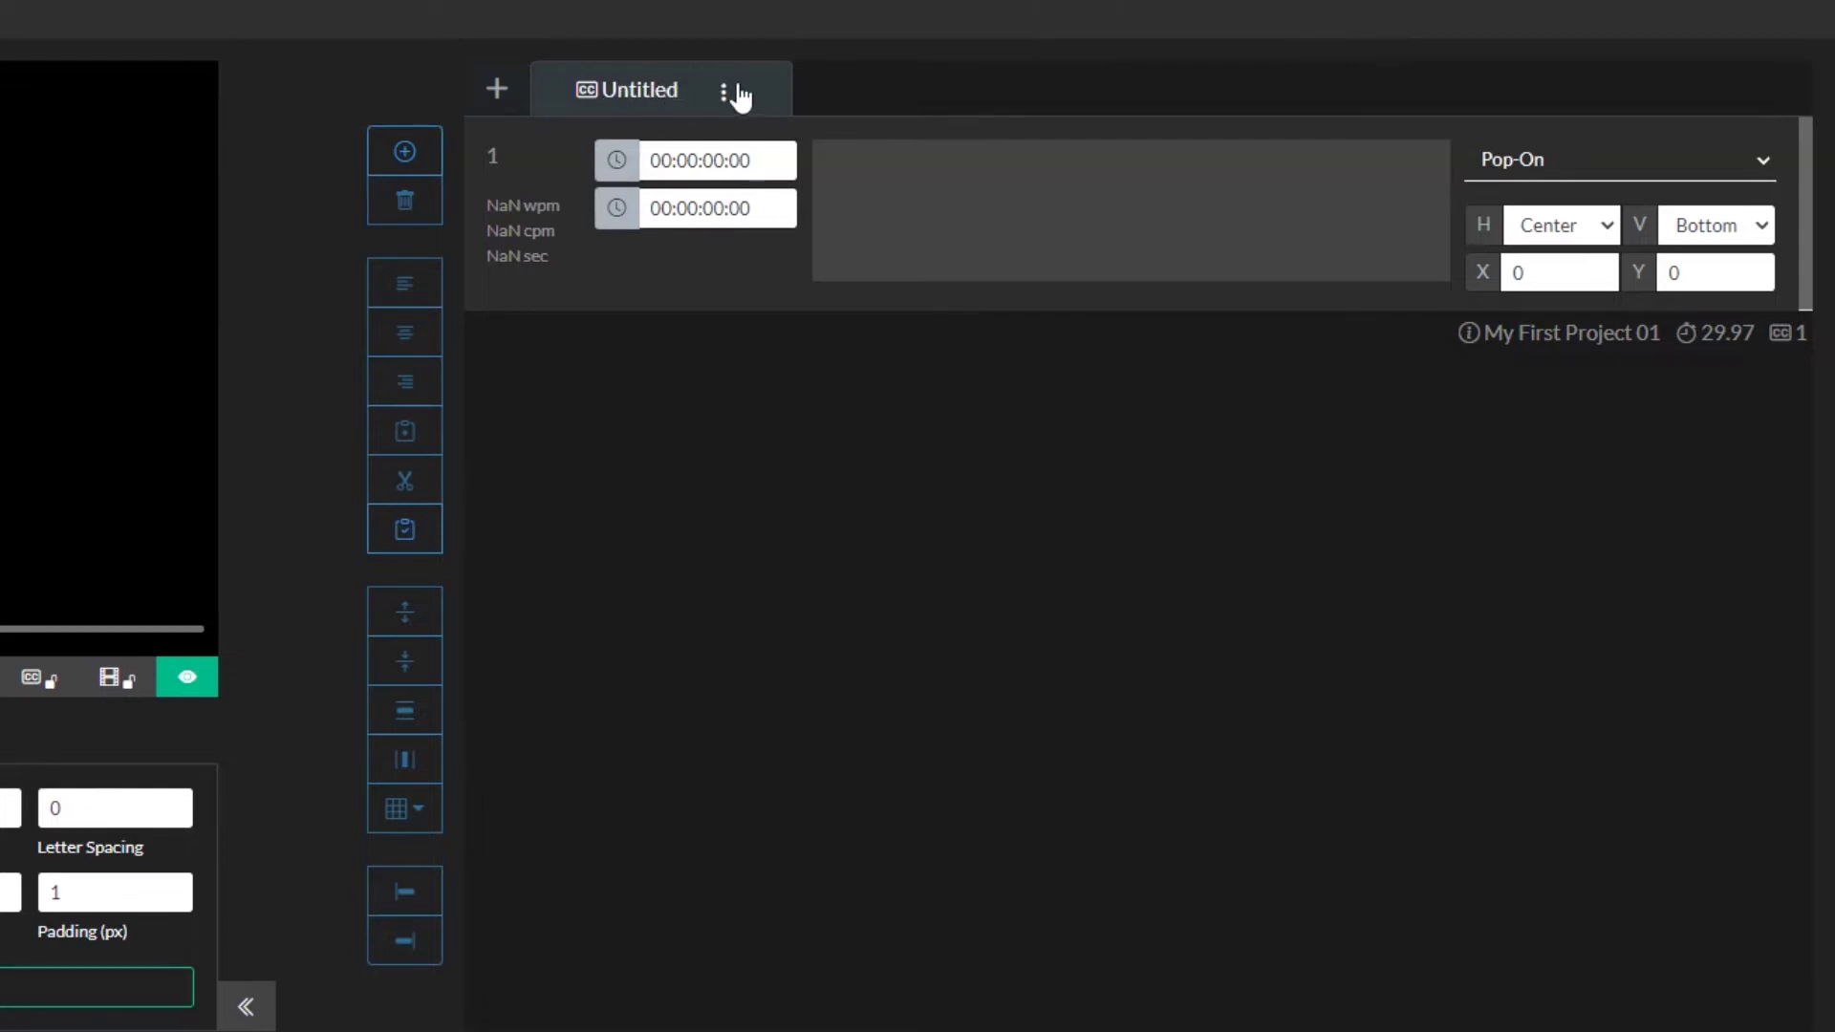
Step: Create a second subtitle group and give the first group three caption events
click(496, 89)
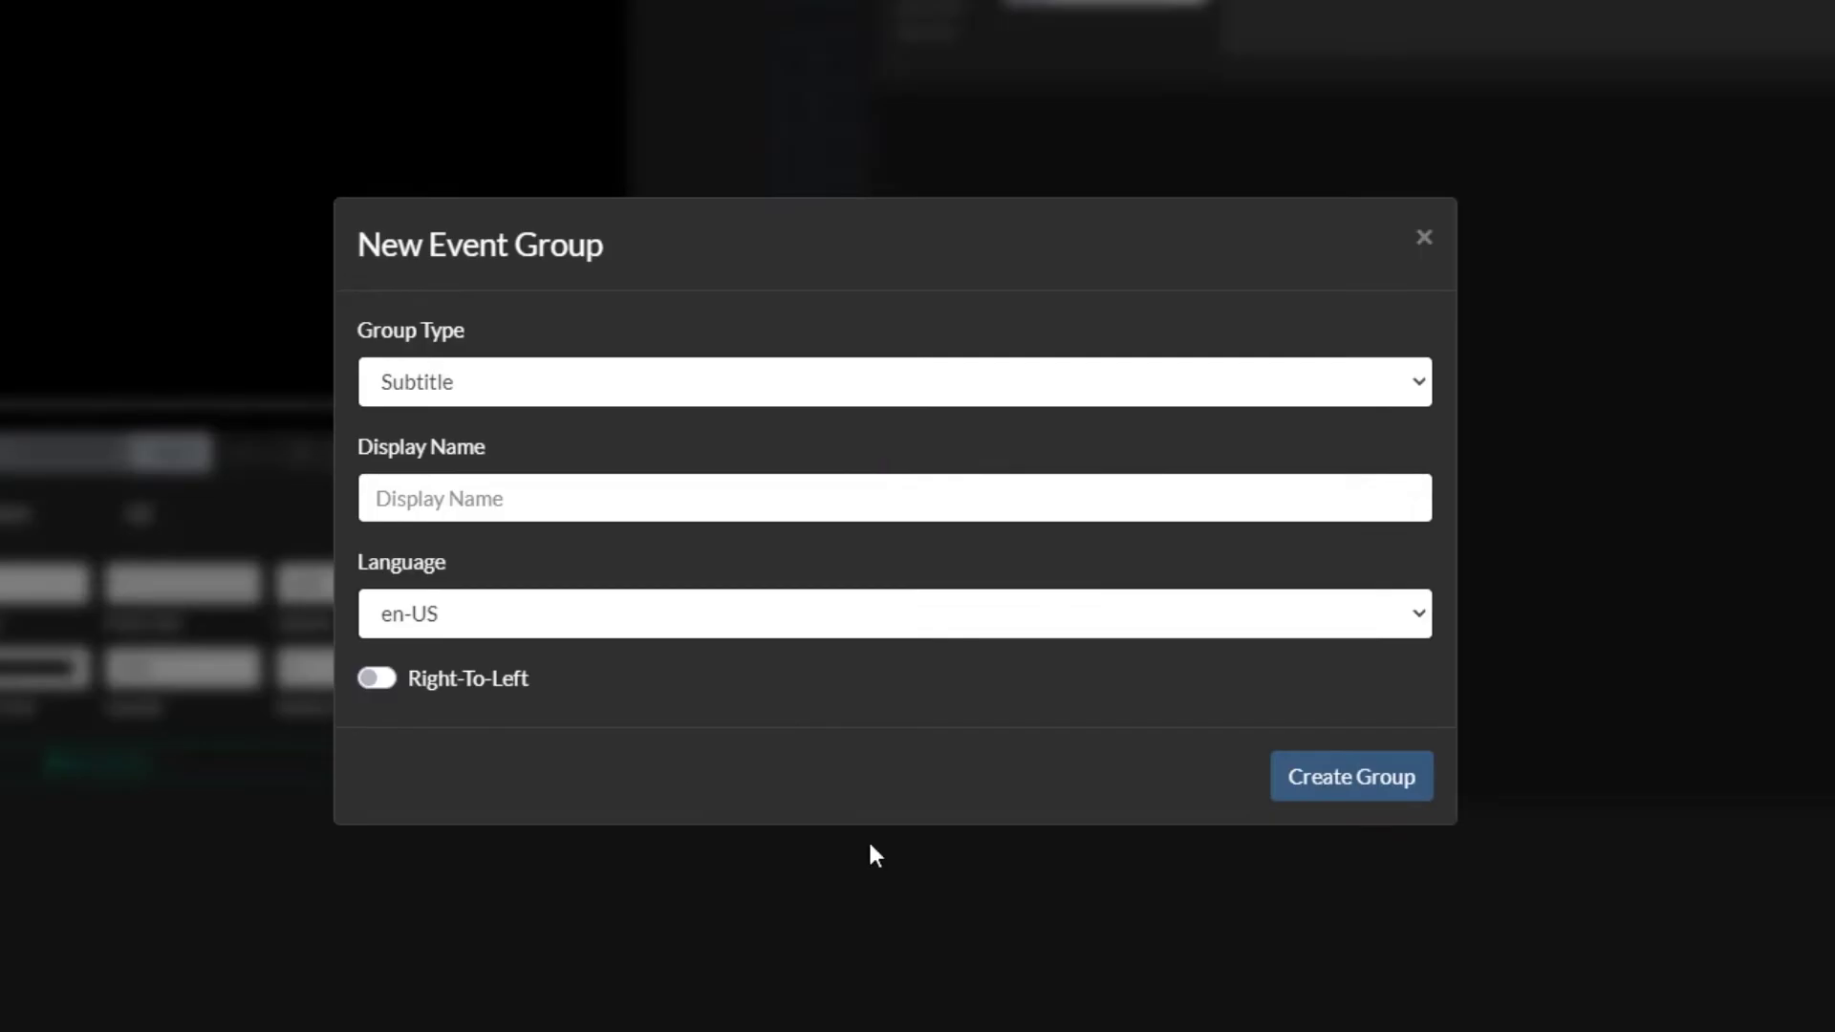
click(1326, 798)
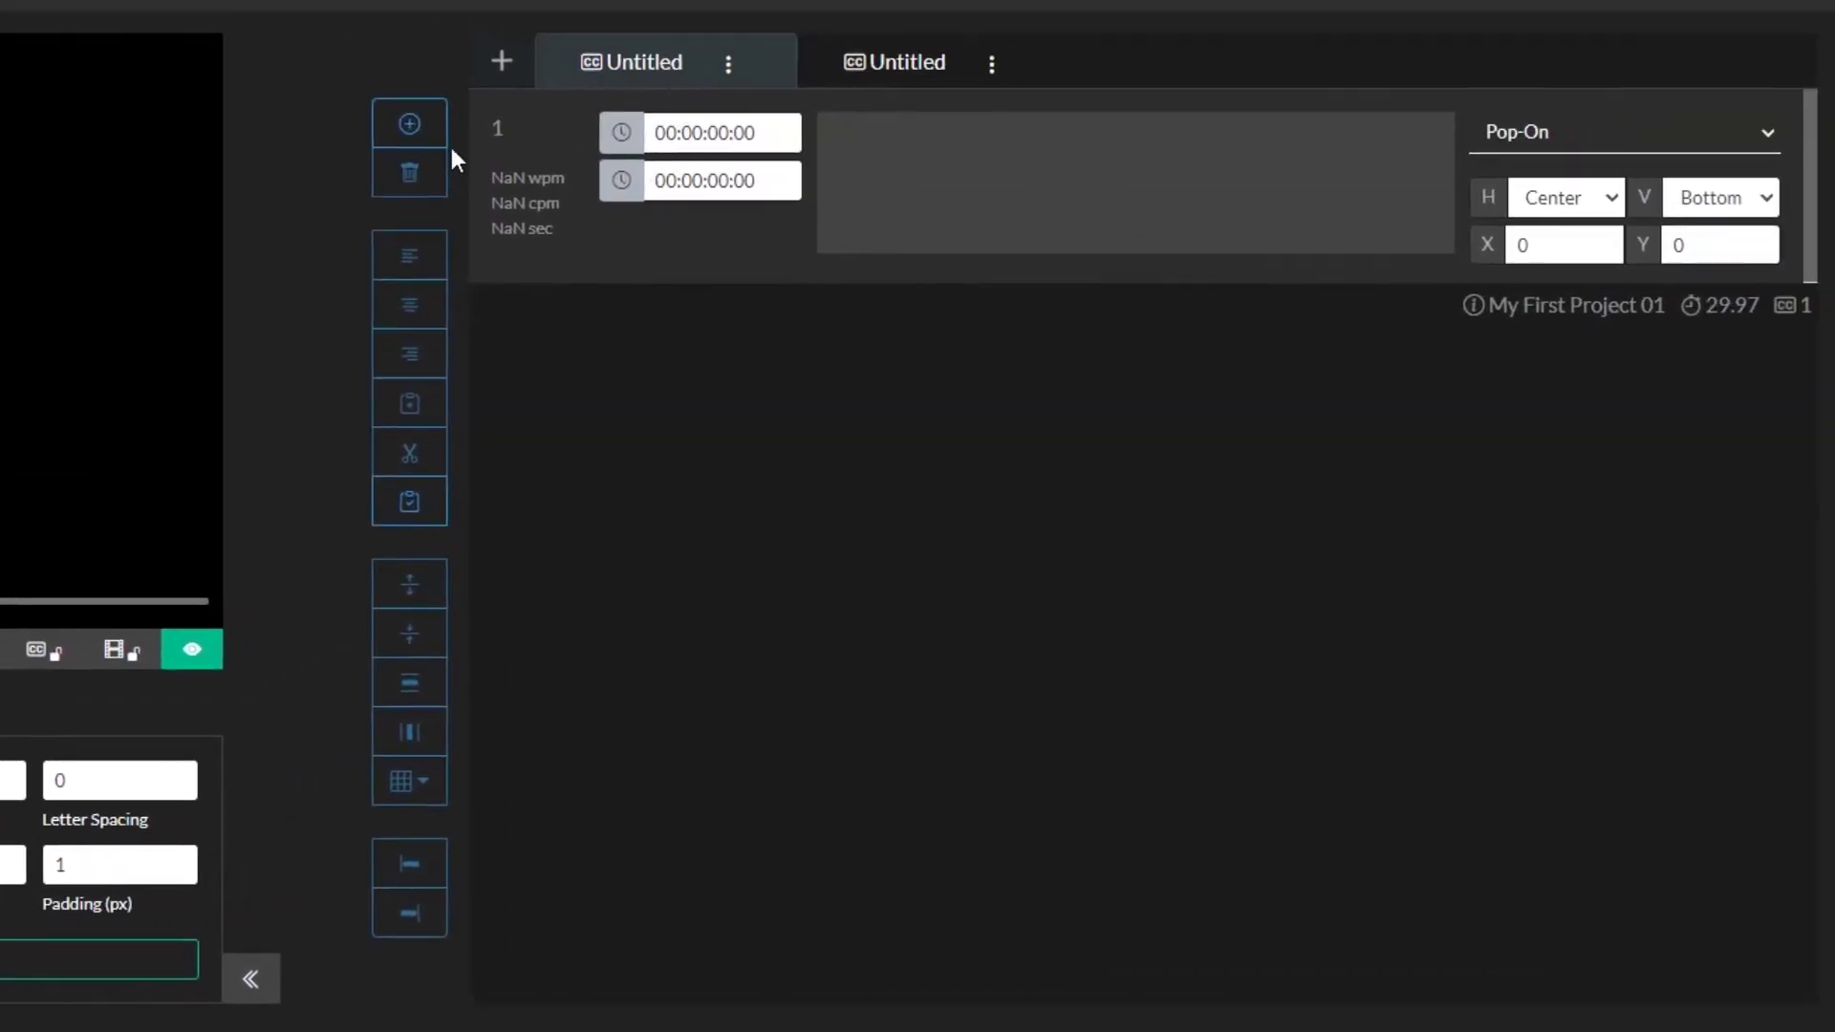
click(425, 126)
click(425, 126)
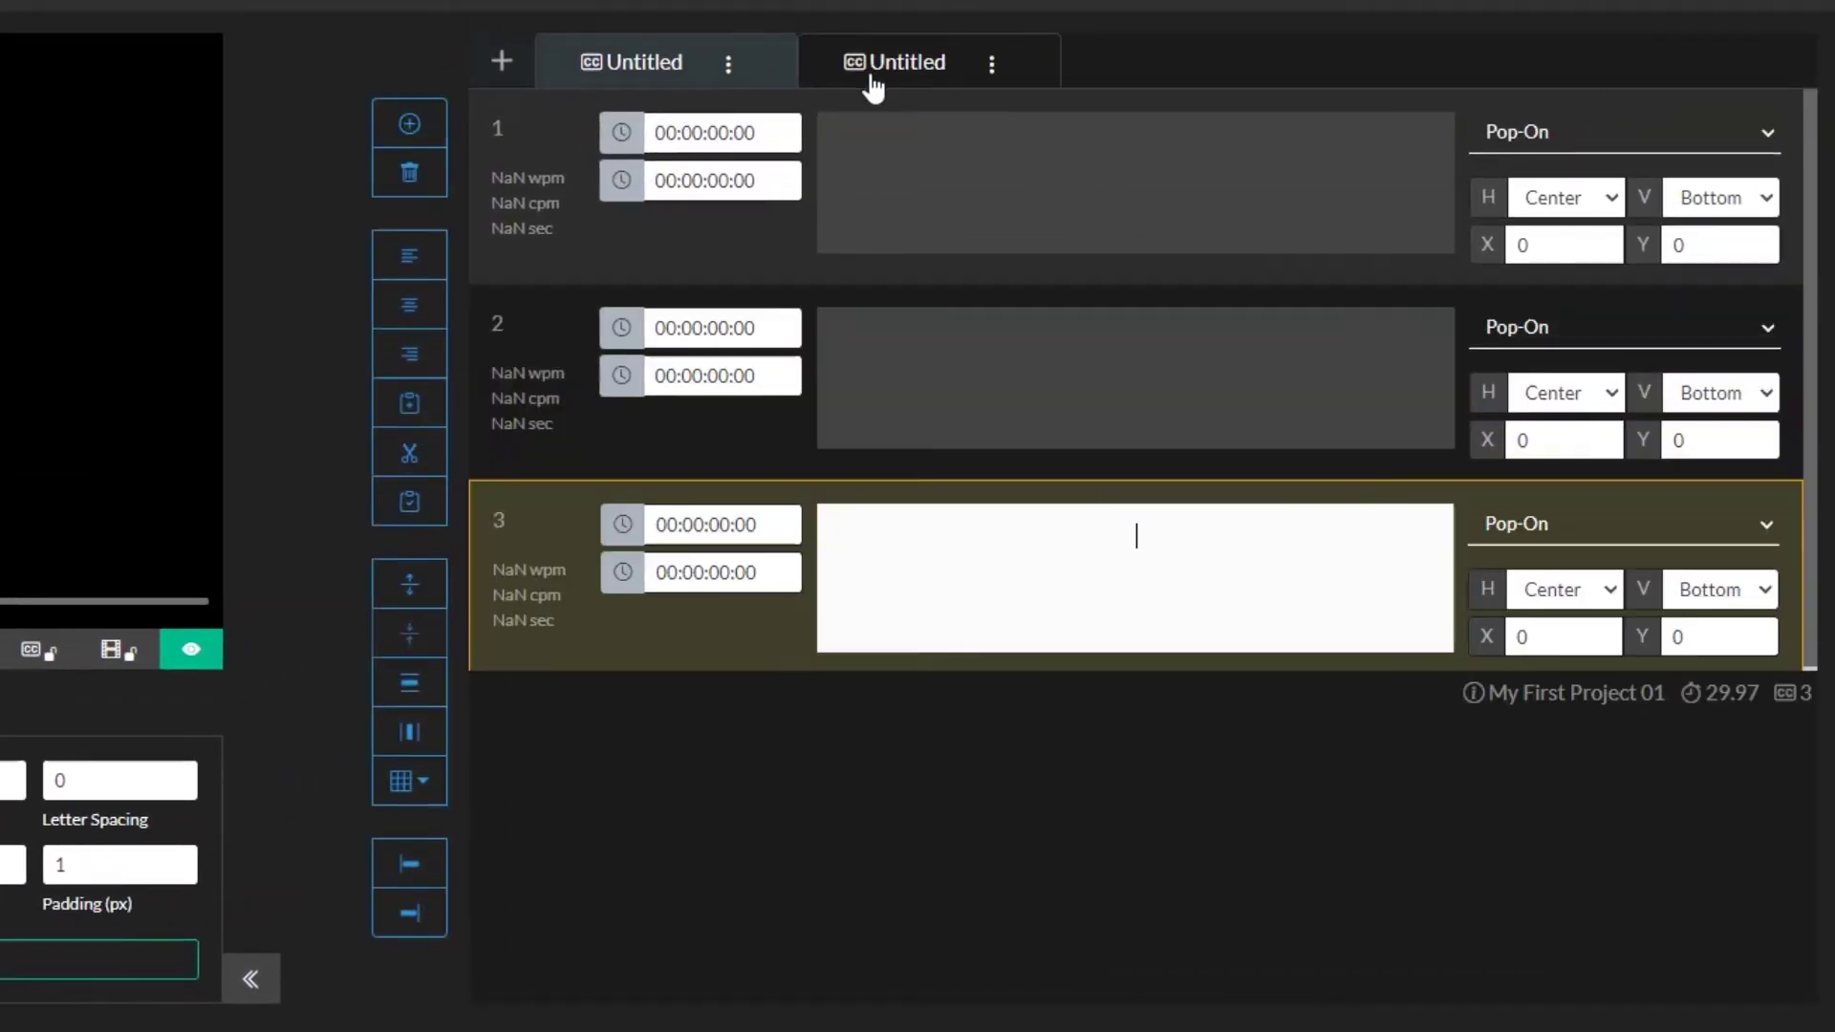
click(868, 76)
click(702, 81)
click(841, 76)
click(705, 80)
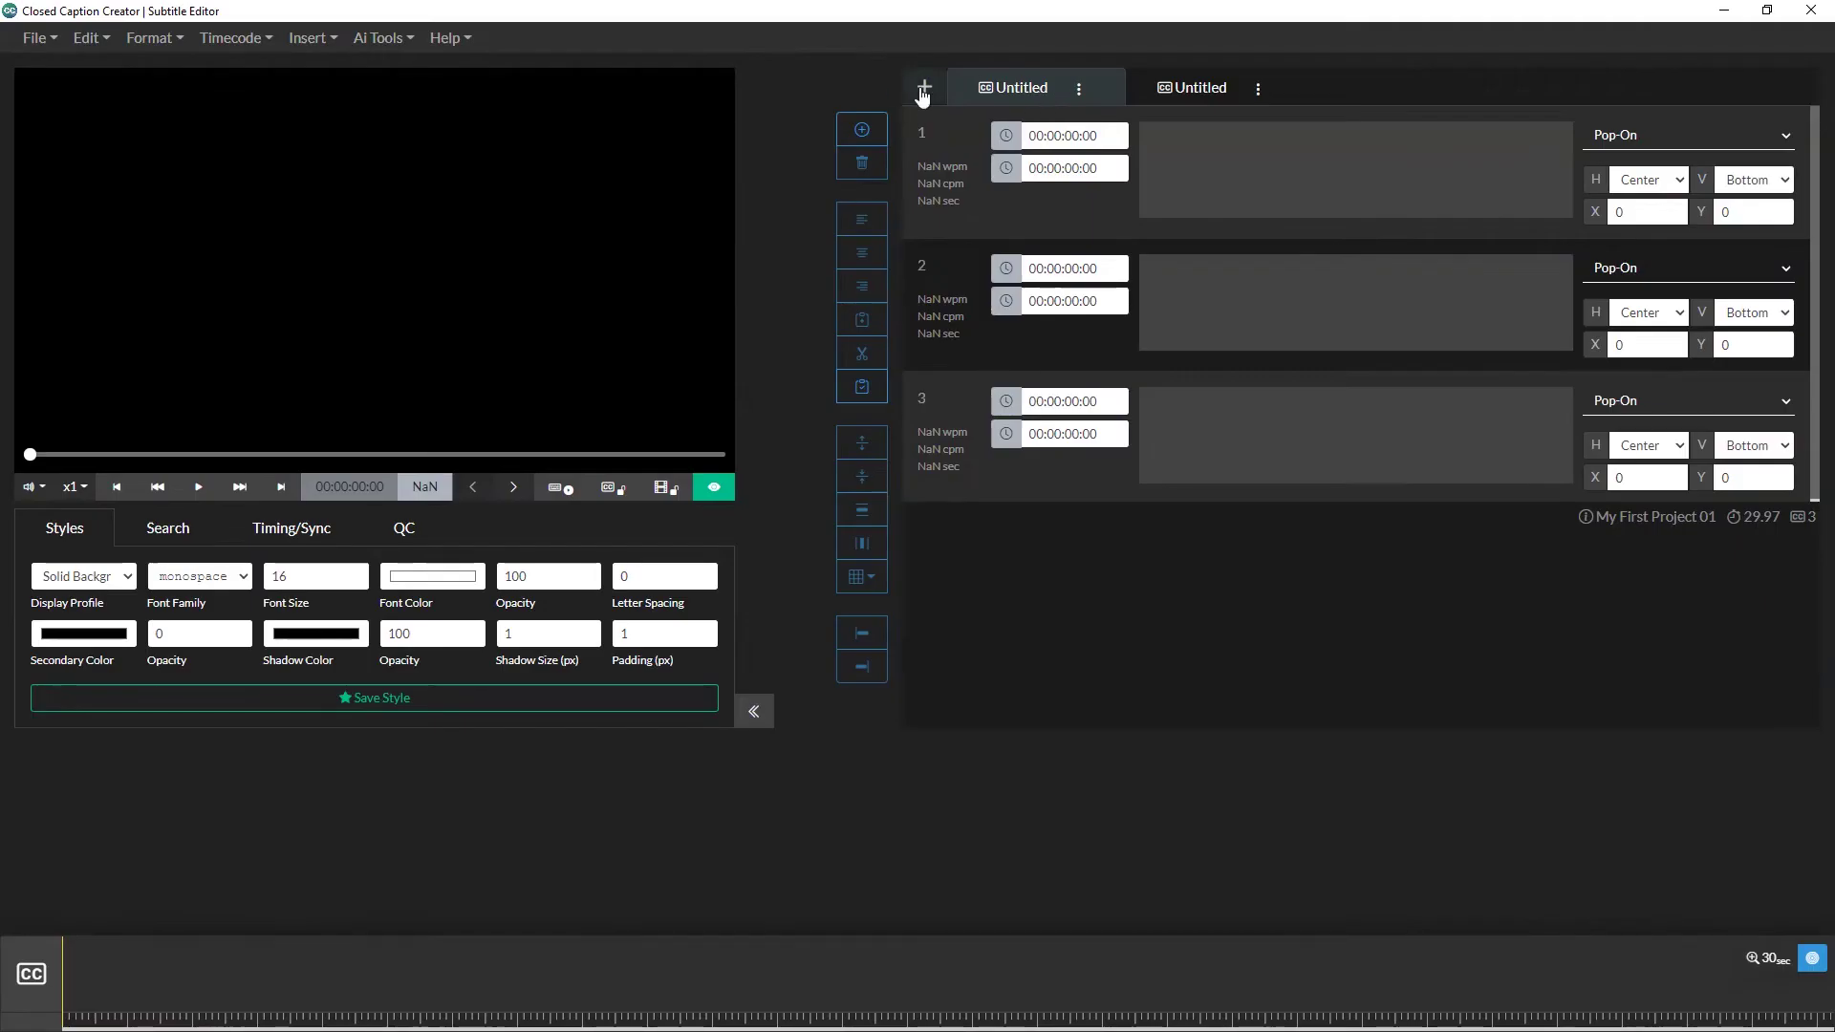
Step: Create an Audio Description event group, then return to the first group
click(923, 88)
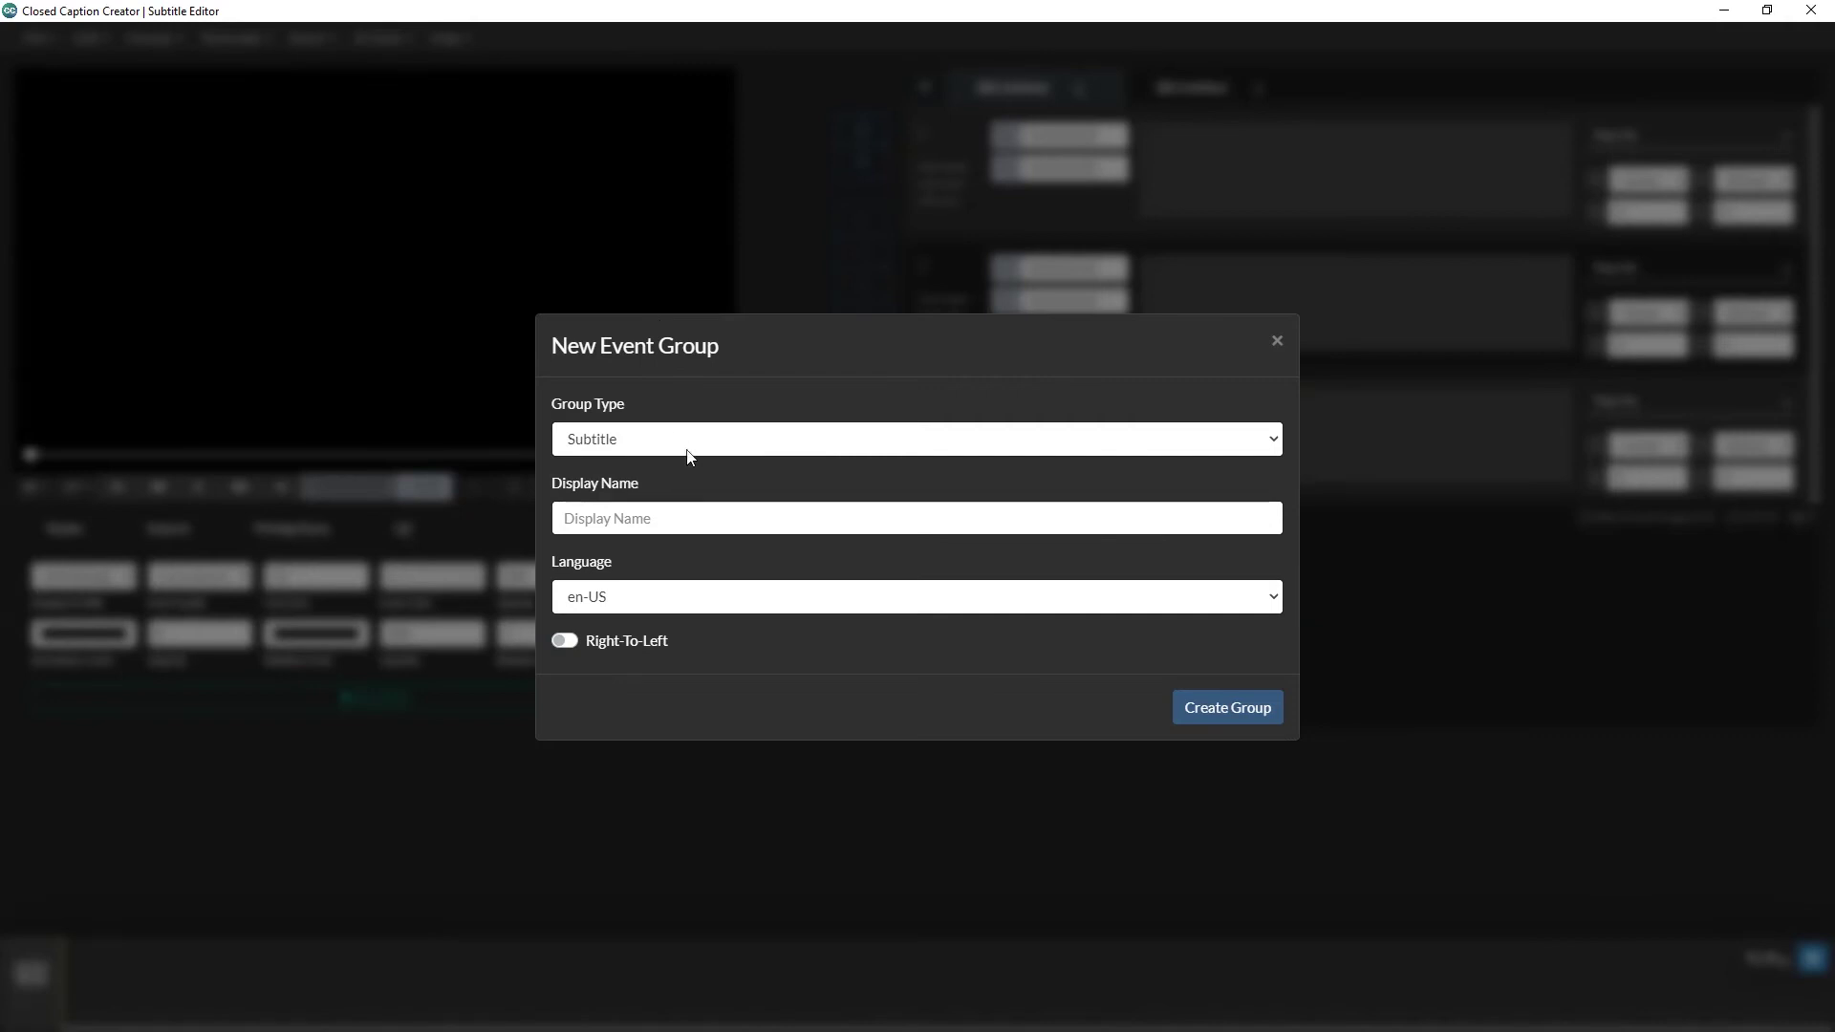
click(686, 444)
click(686, 501)
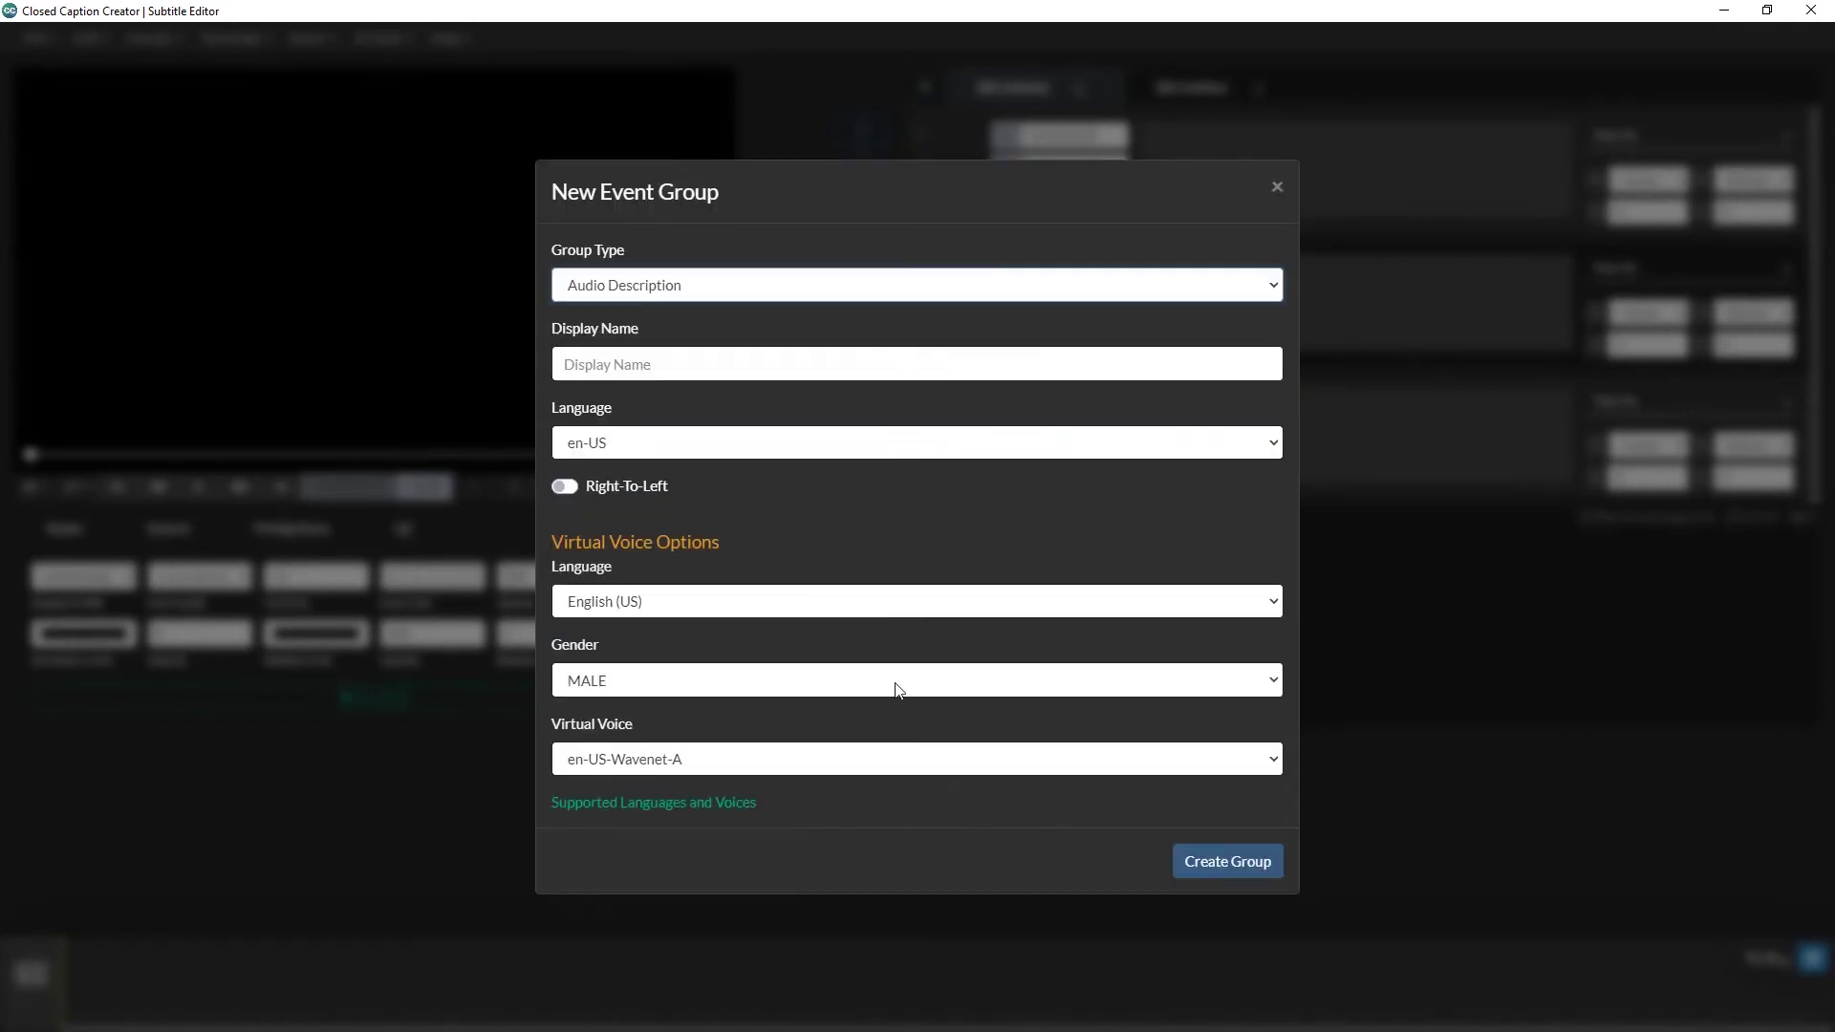
click(1254, 889)
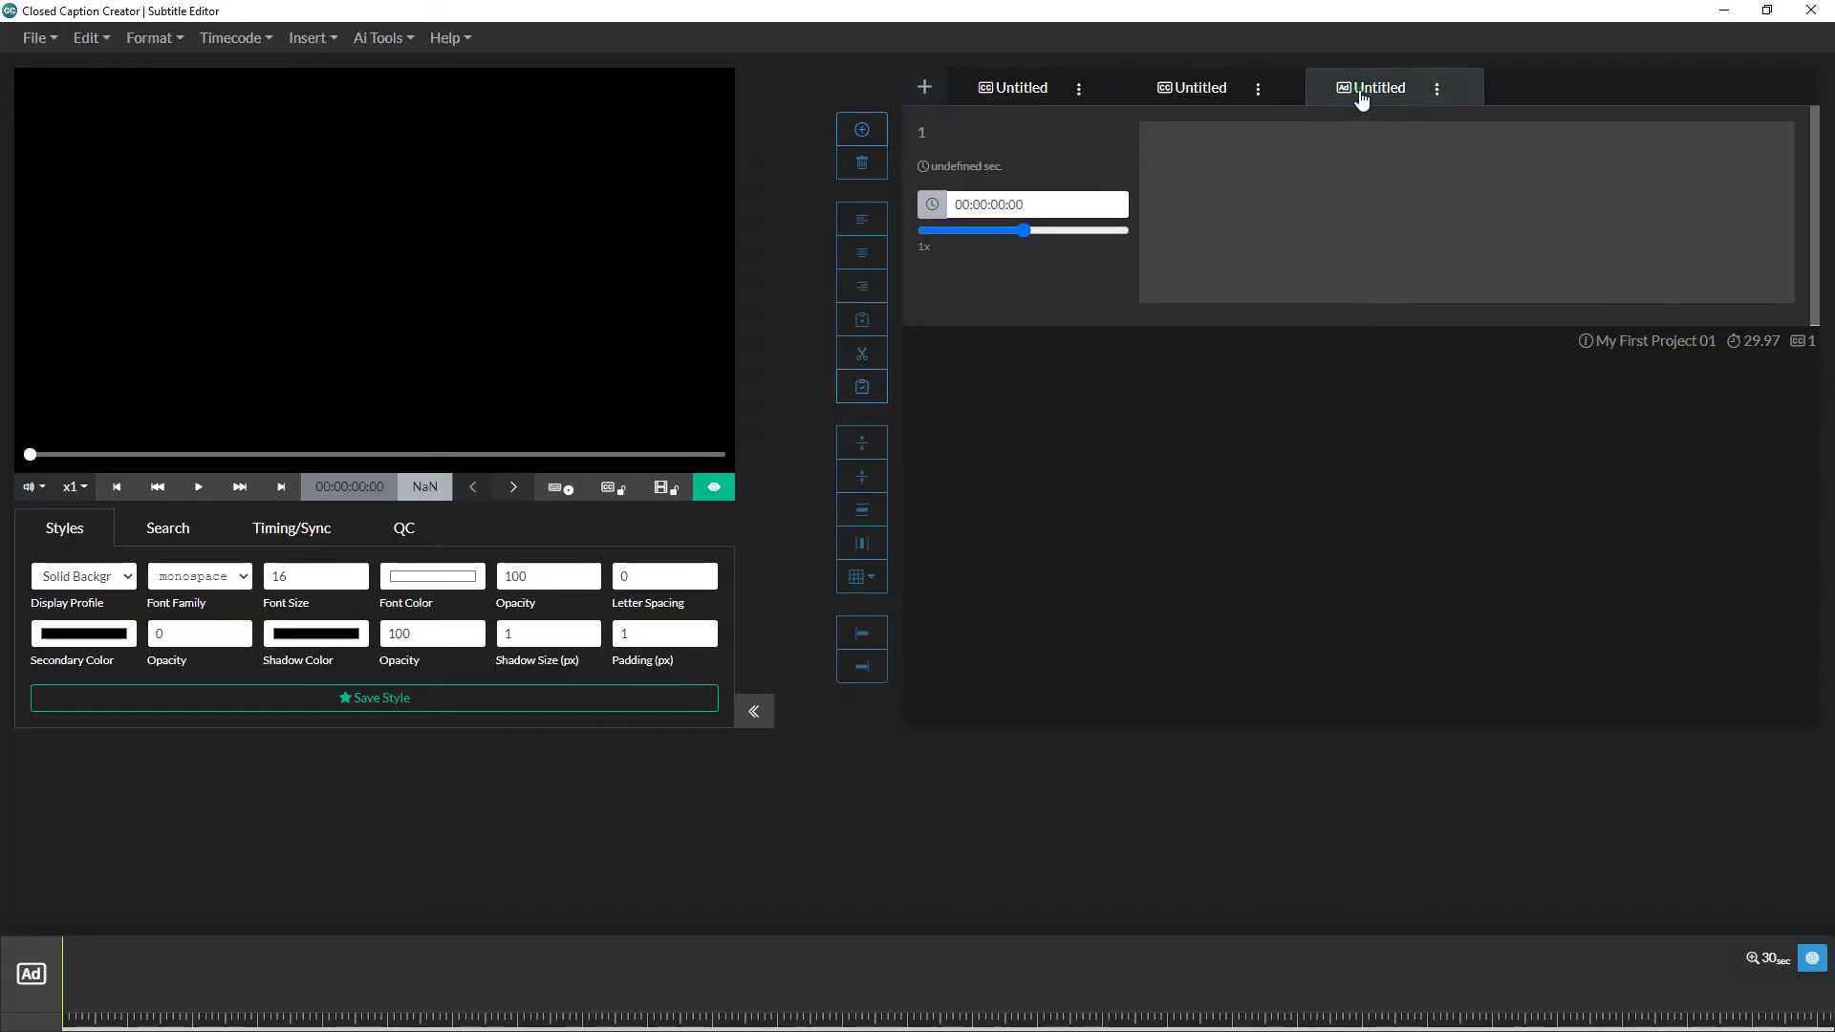
click(1195, 95)
click(1028, 100)
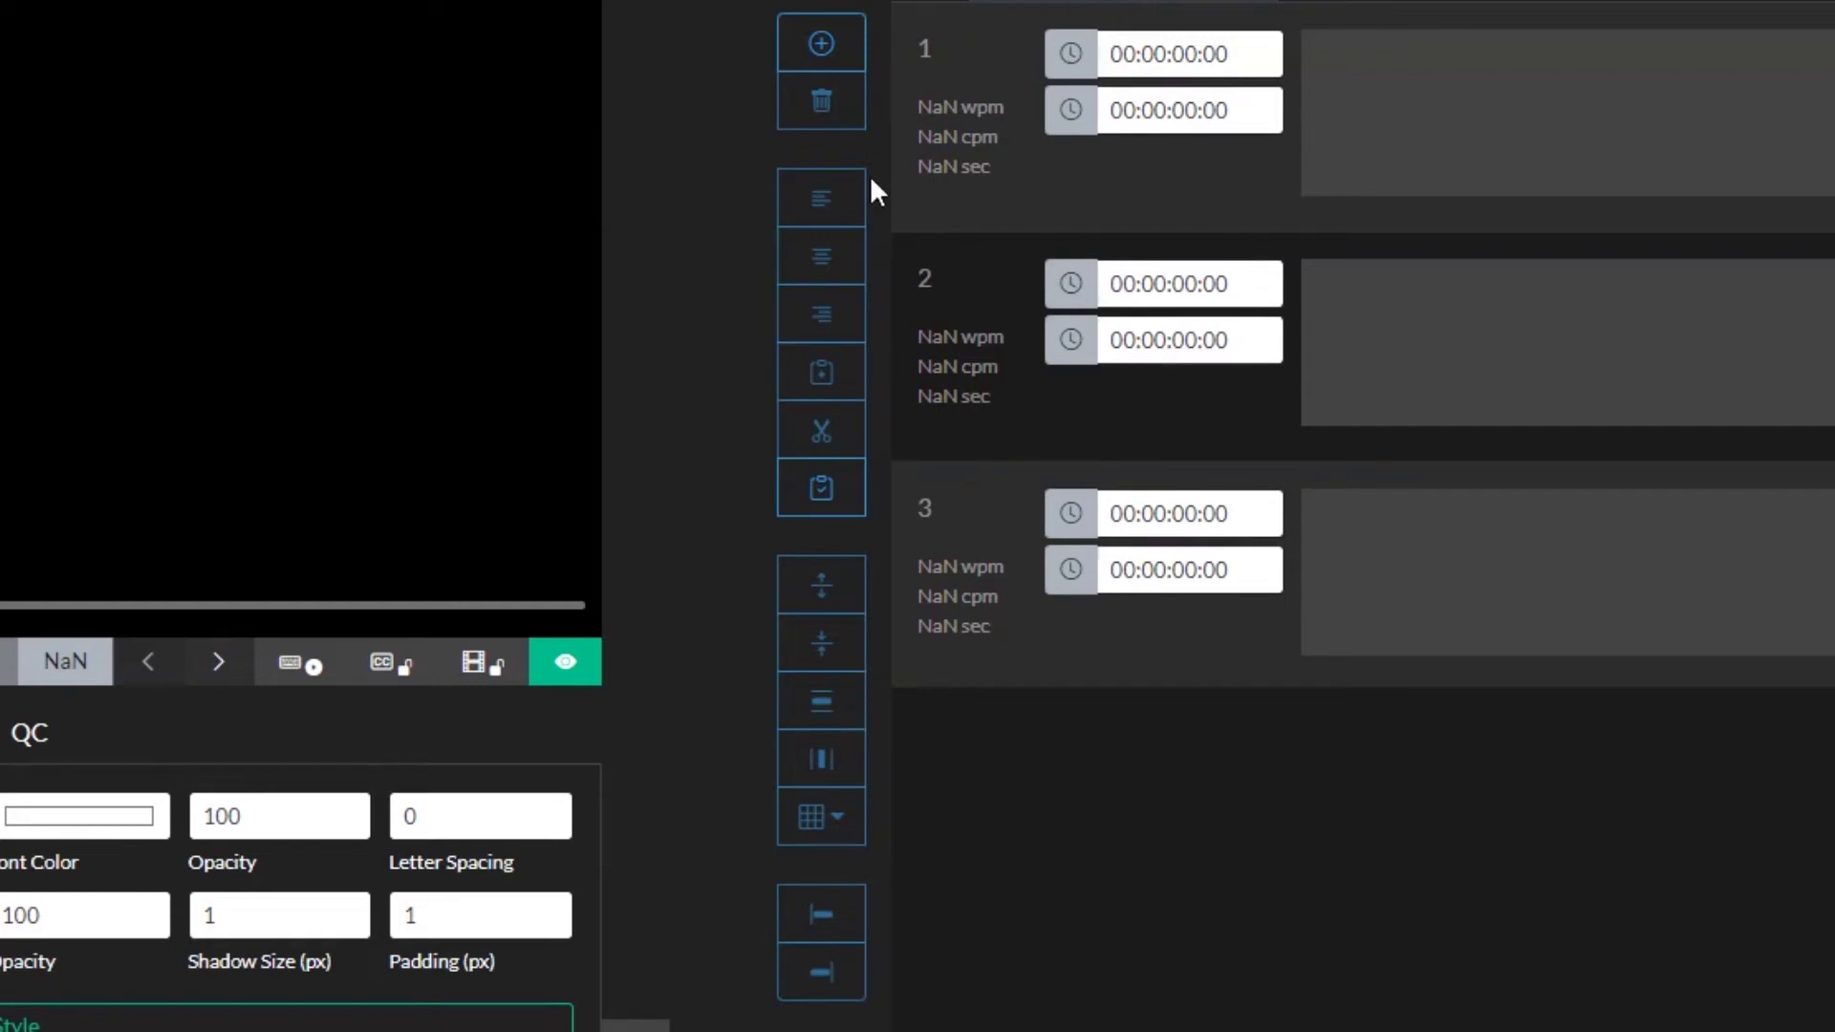
Step: Delete caption events 3 and 2 from the first group
click(1438, 532)
click(828, 104)
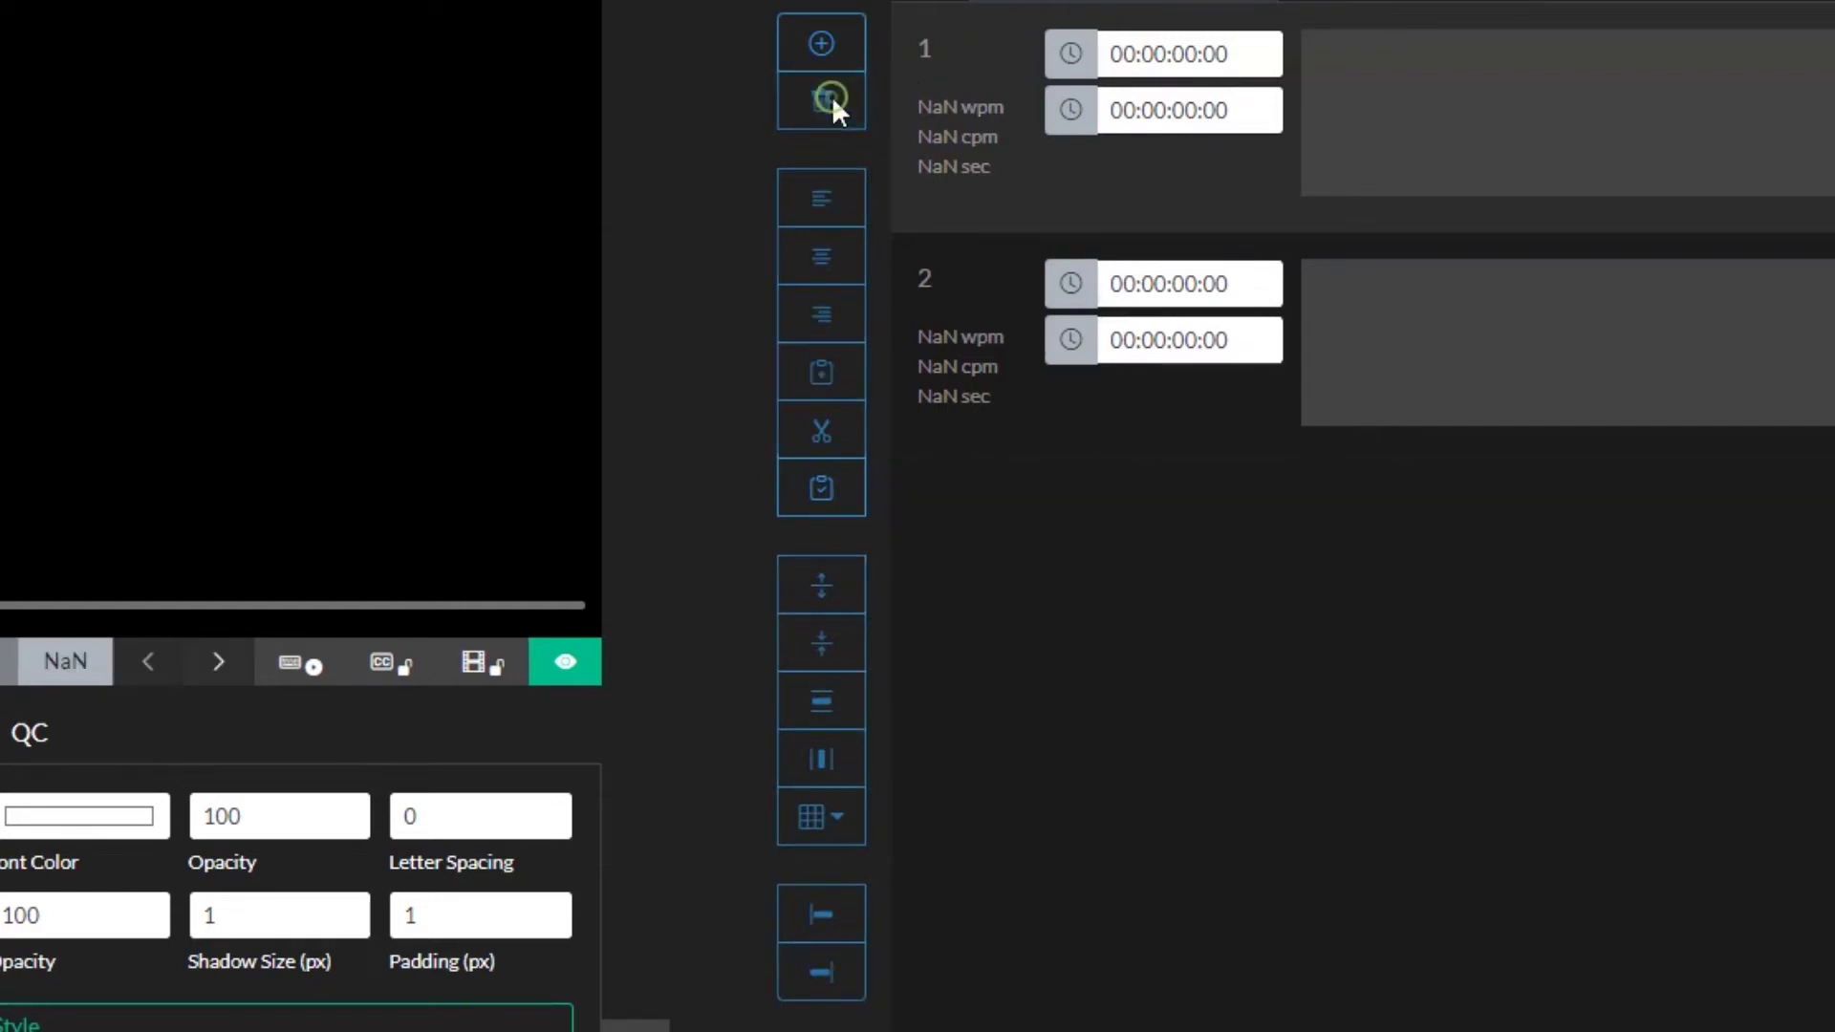
click(1425, 262)
click(823, 99)
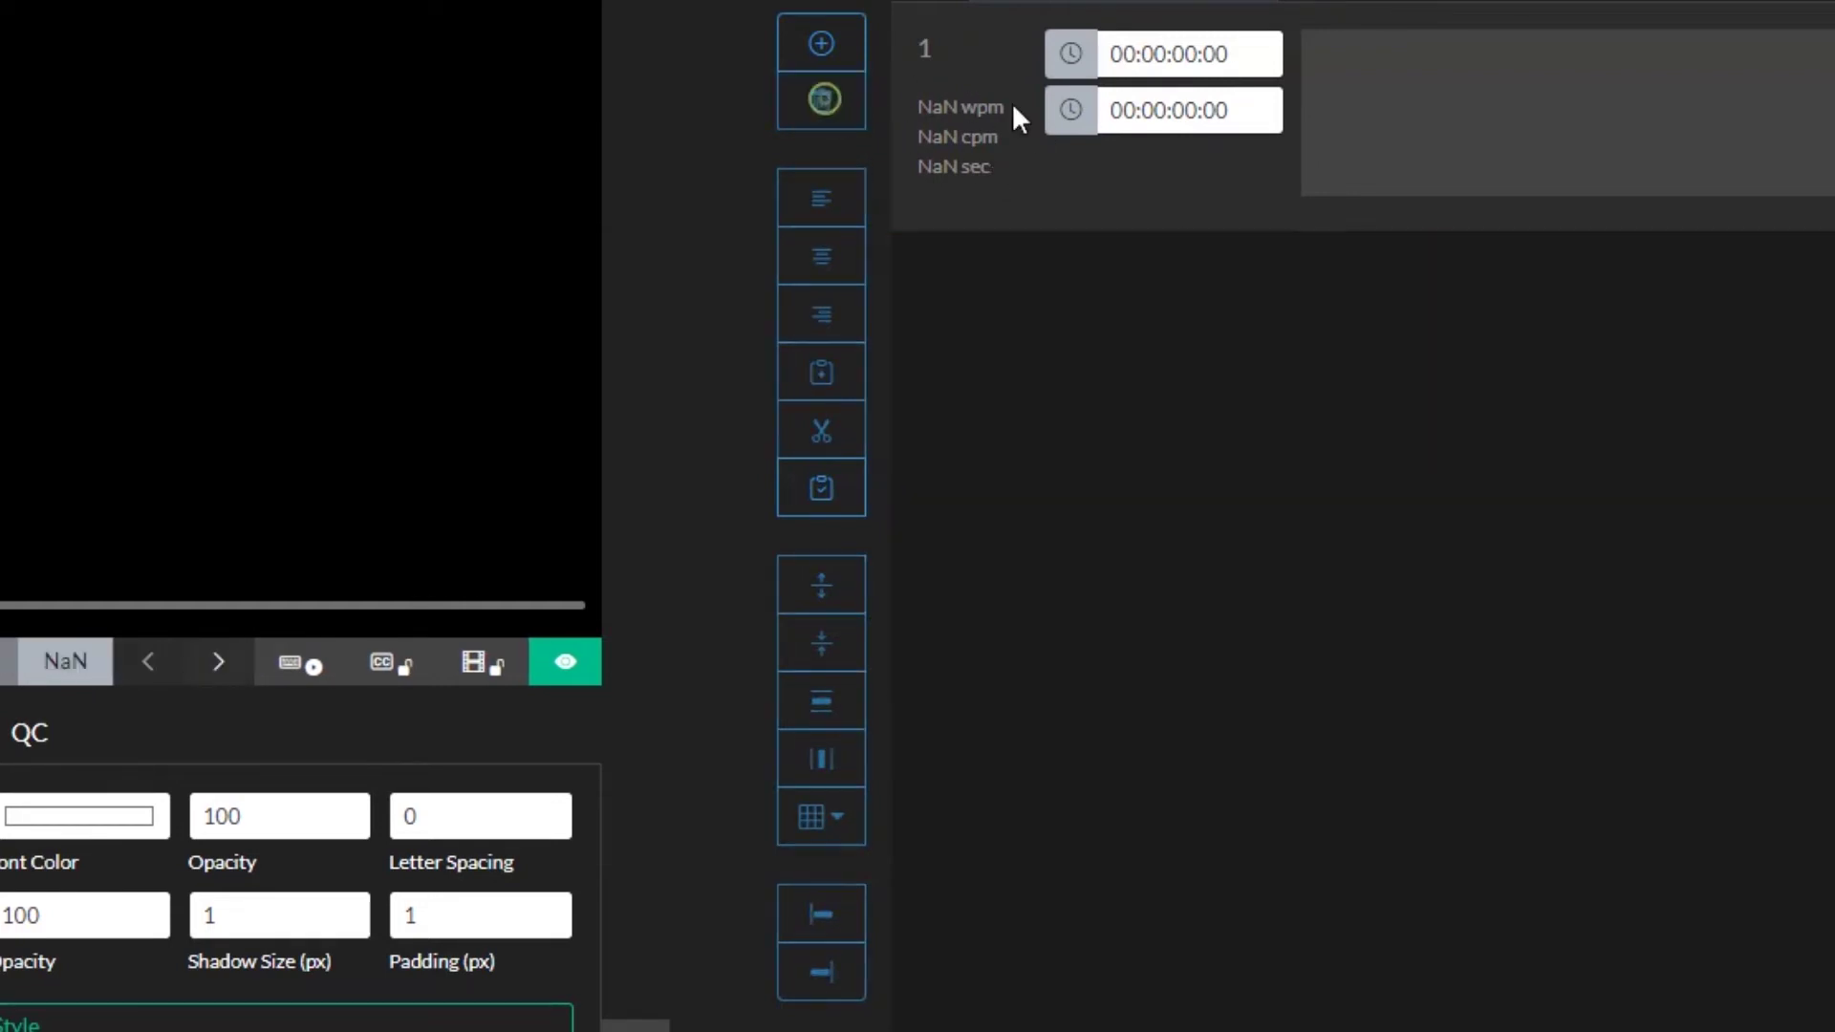
Step: Add caption events 2–4, then play the video and pause at 00:00:05:19
click(1328, 112)
click(849, 49)
click(849, 50)
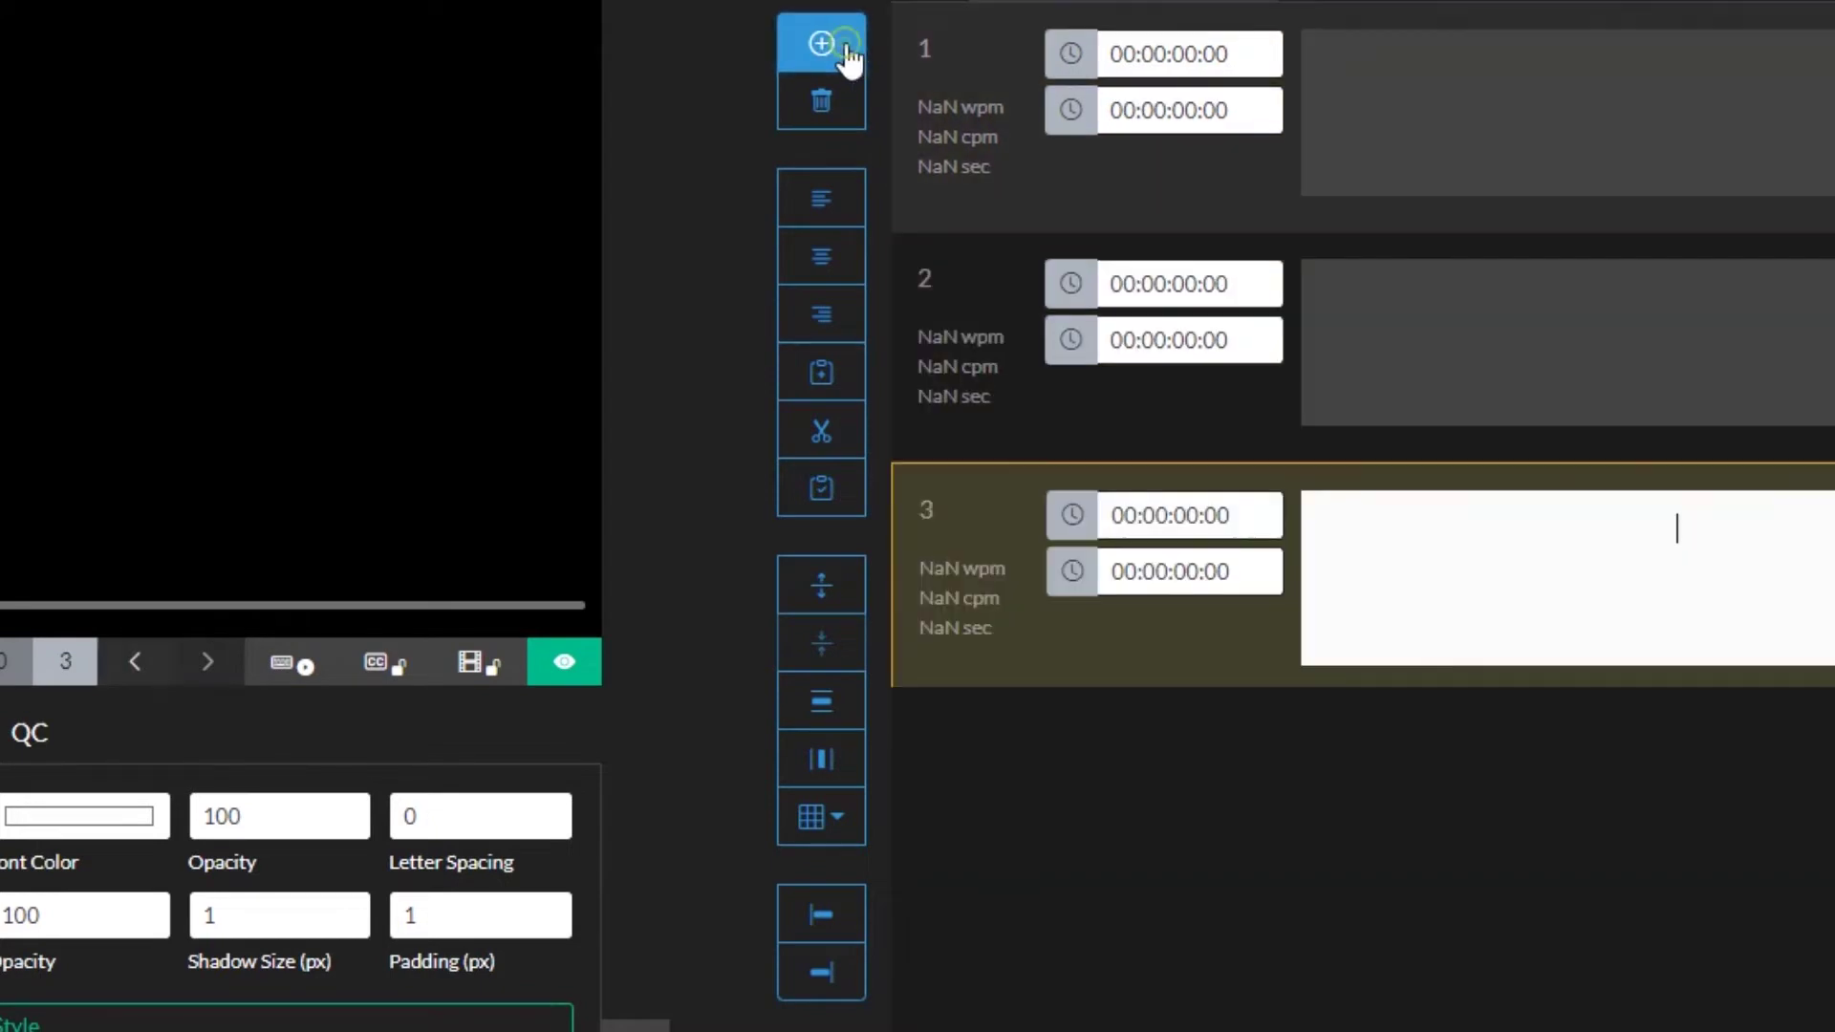
click(849, 50)
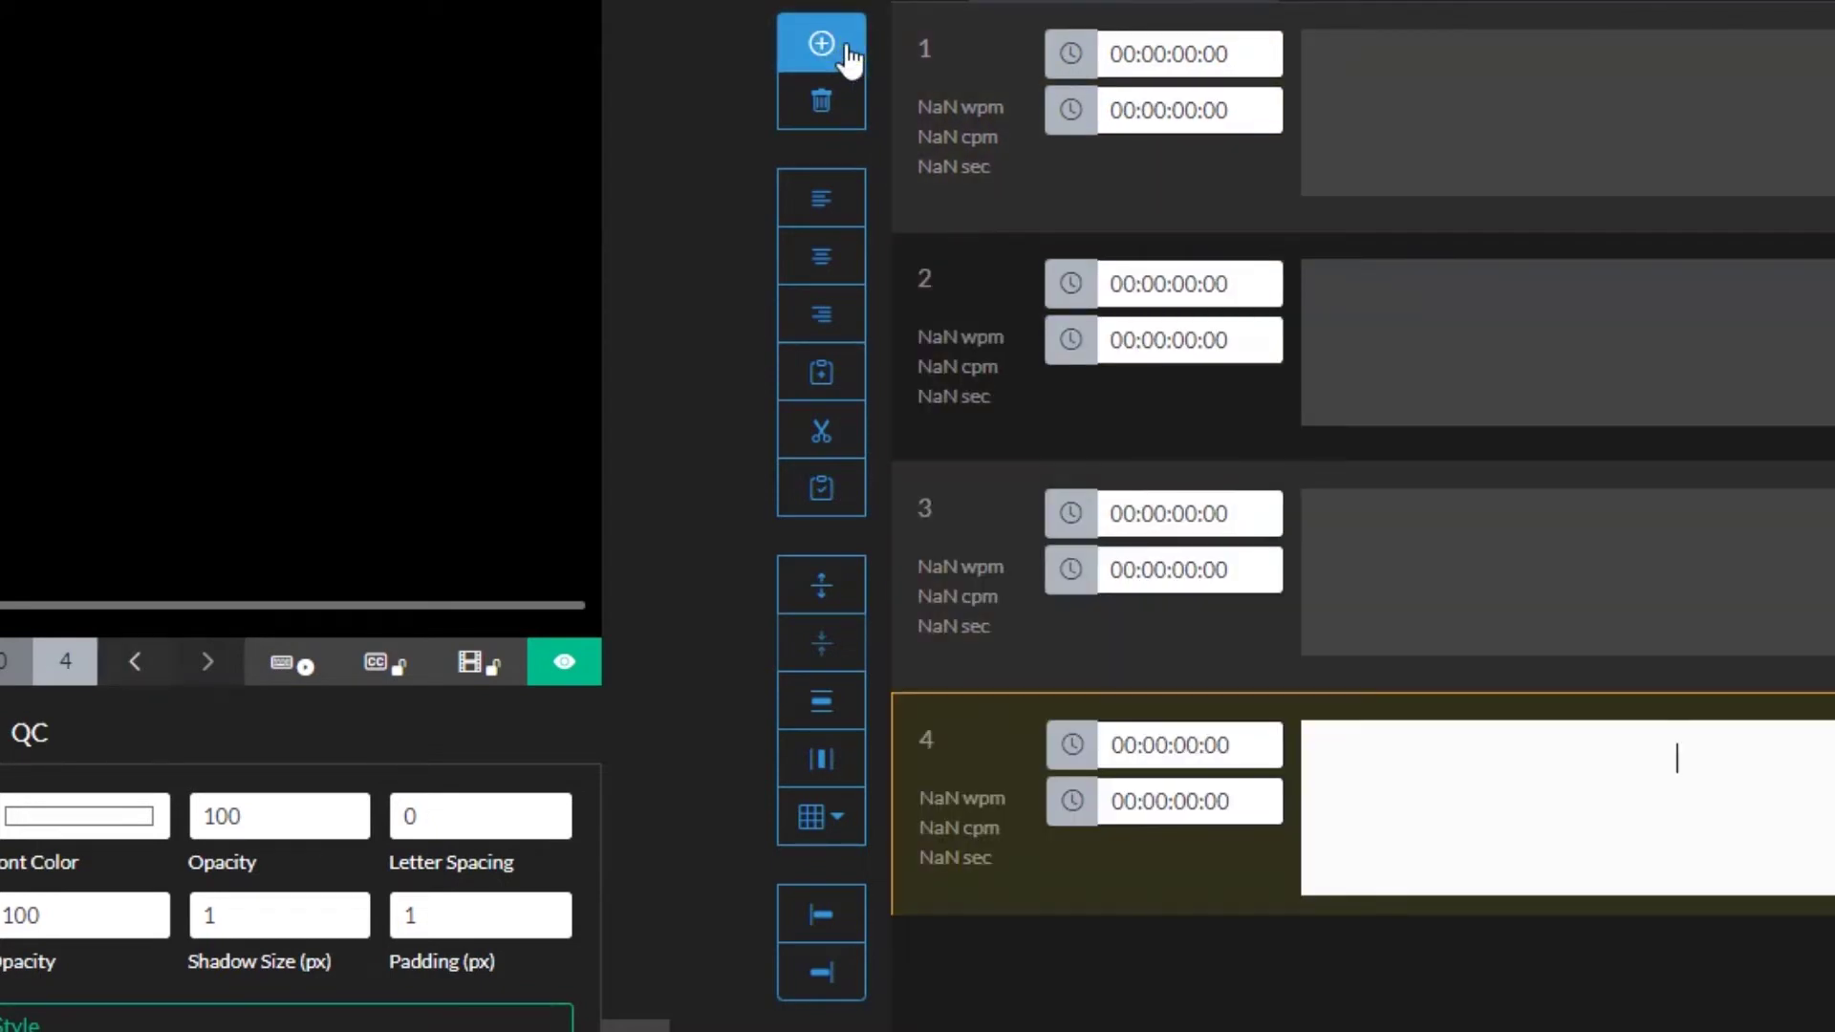
click(1630, 163)
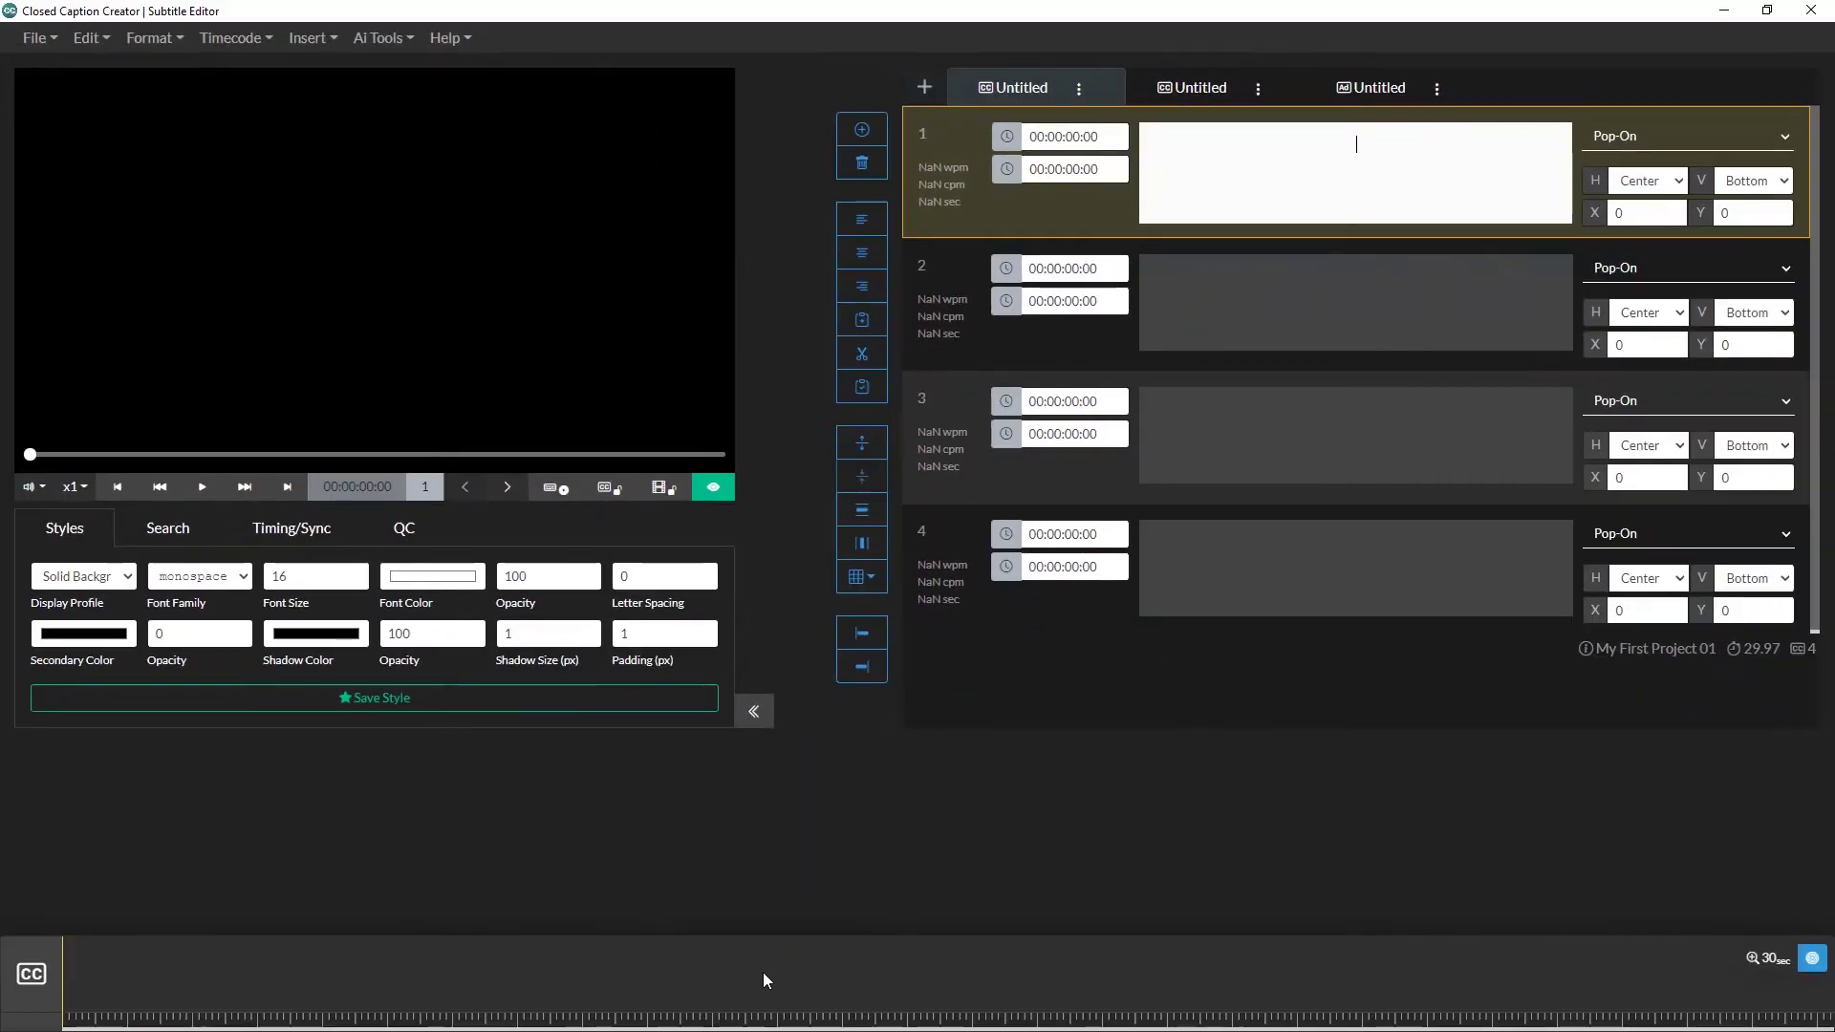
click(207, 496)
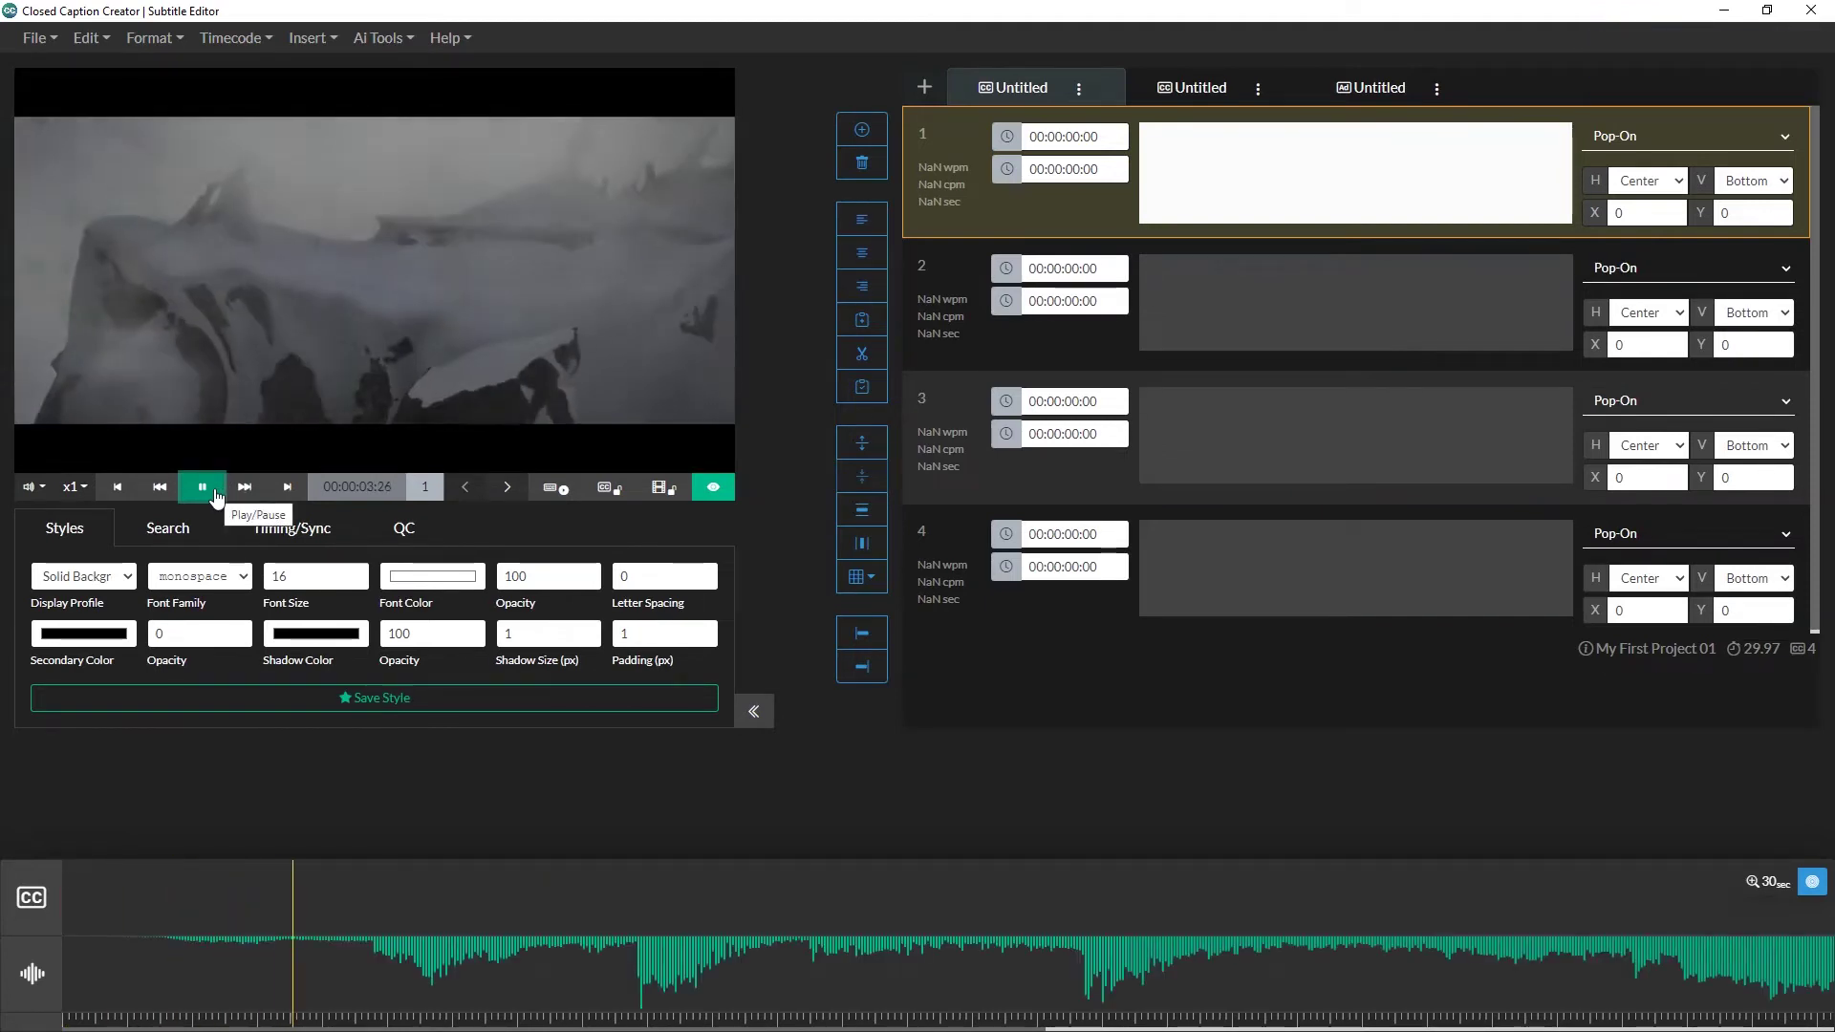
click(216, 492)
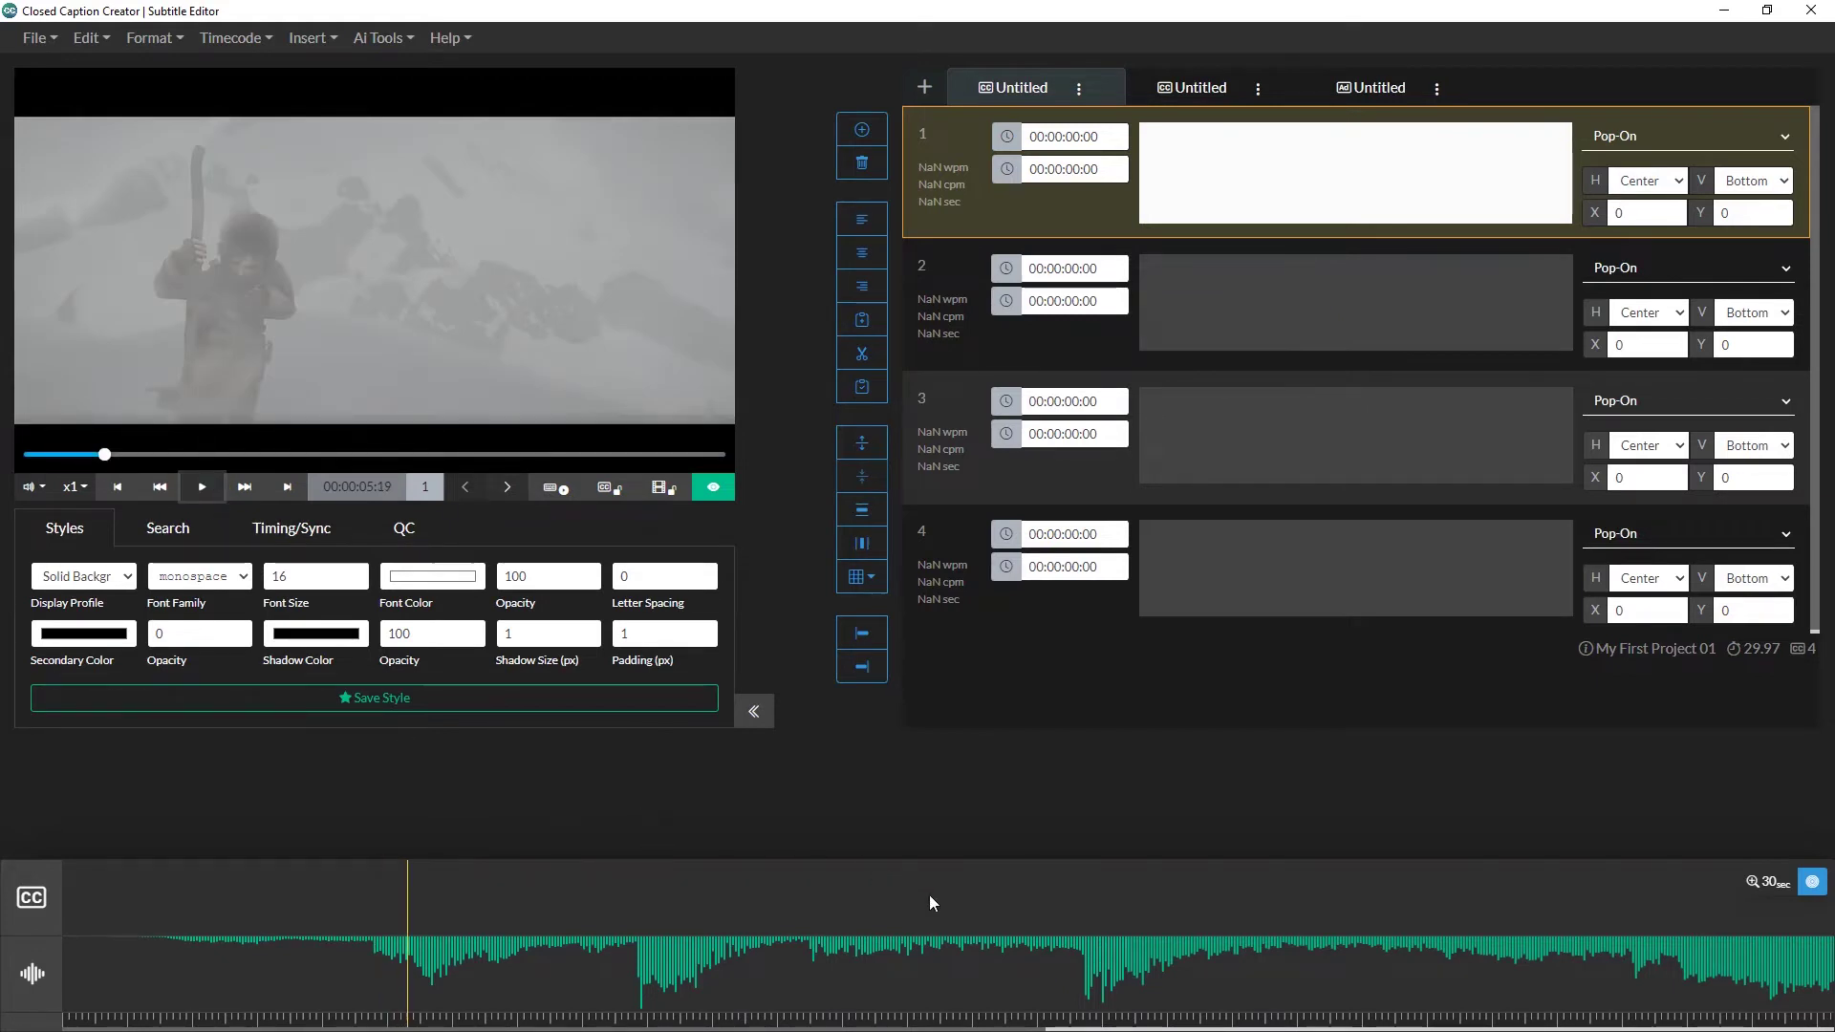
Step: Time caption 1 from 00:00:05:11 to 00:00:07:18, a 2.23-second block
drag(928, 901, 409, 904)
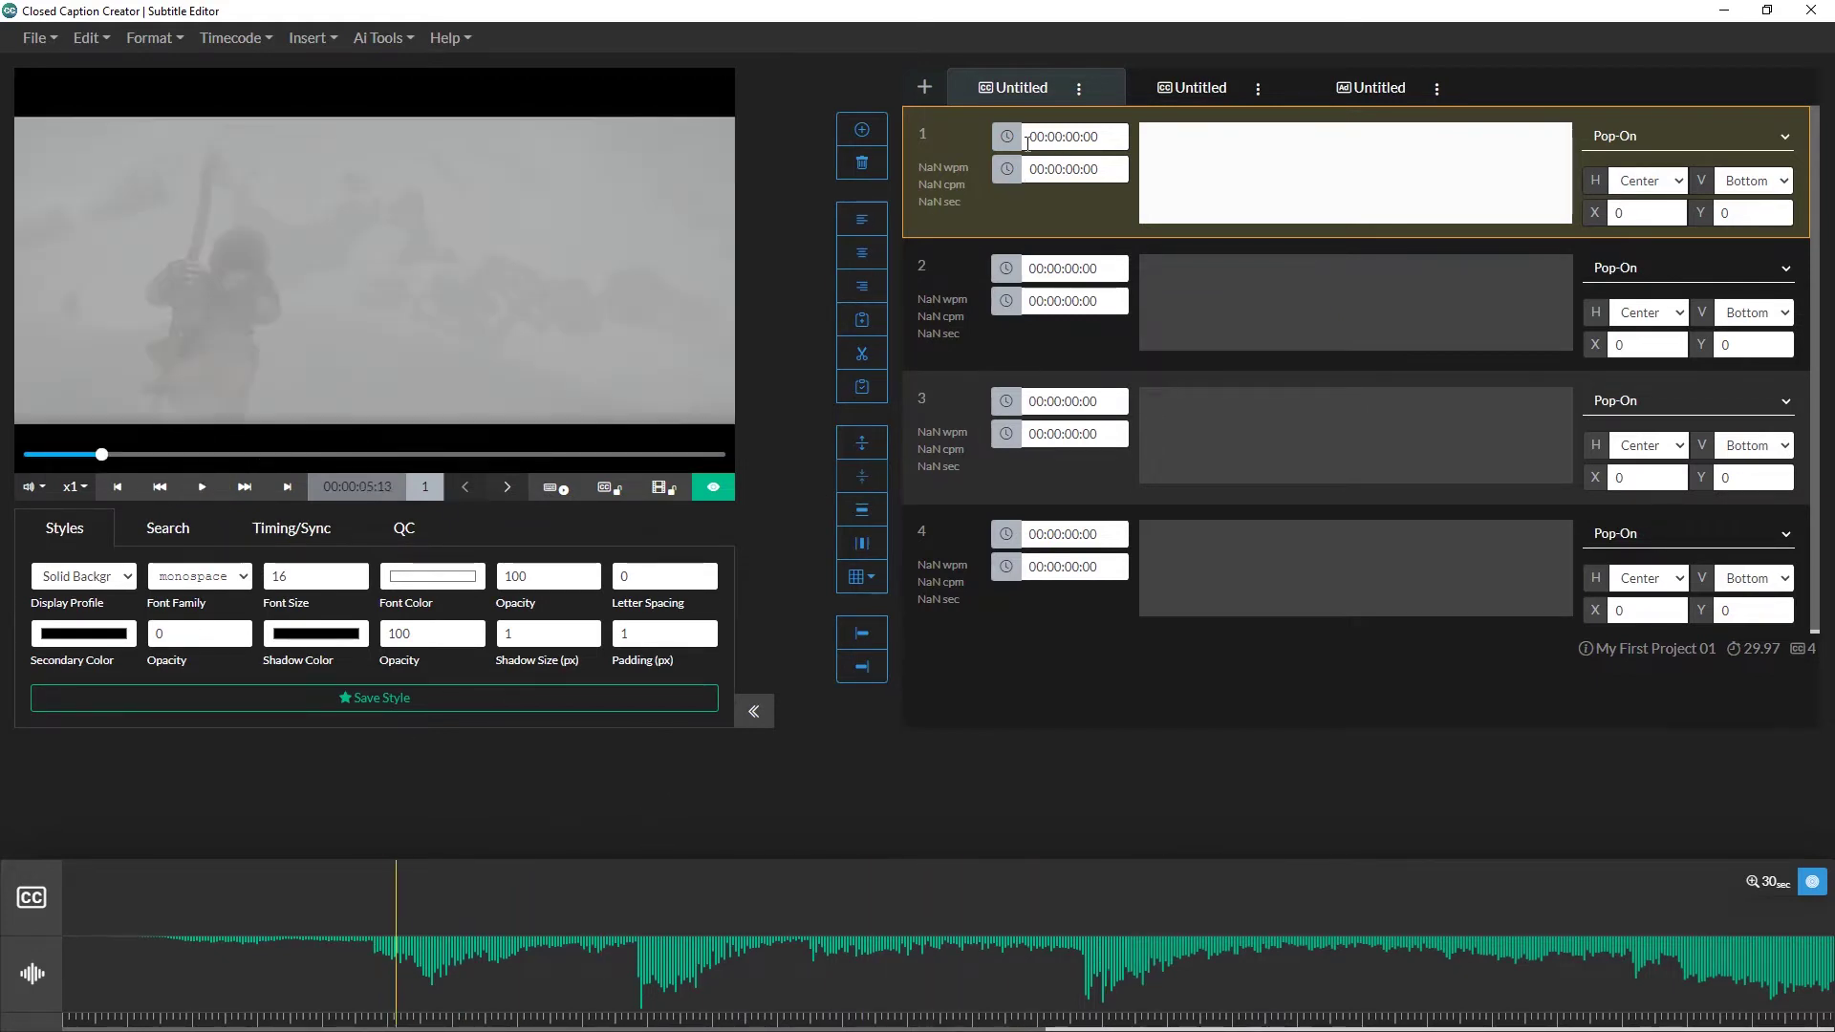
click(1006, 137)
click(541, 883)
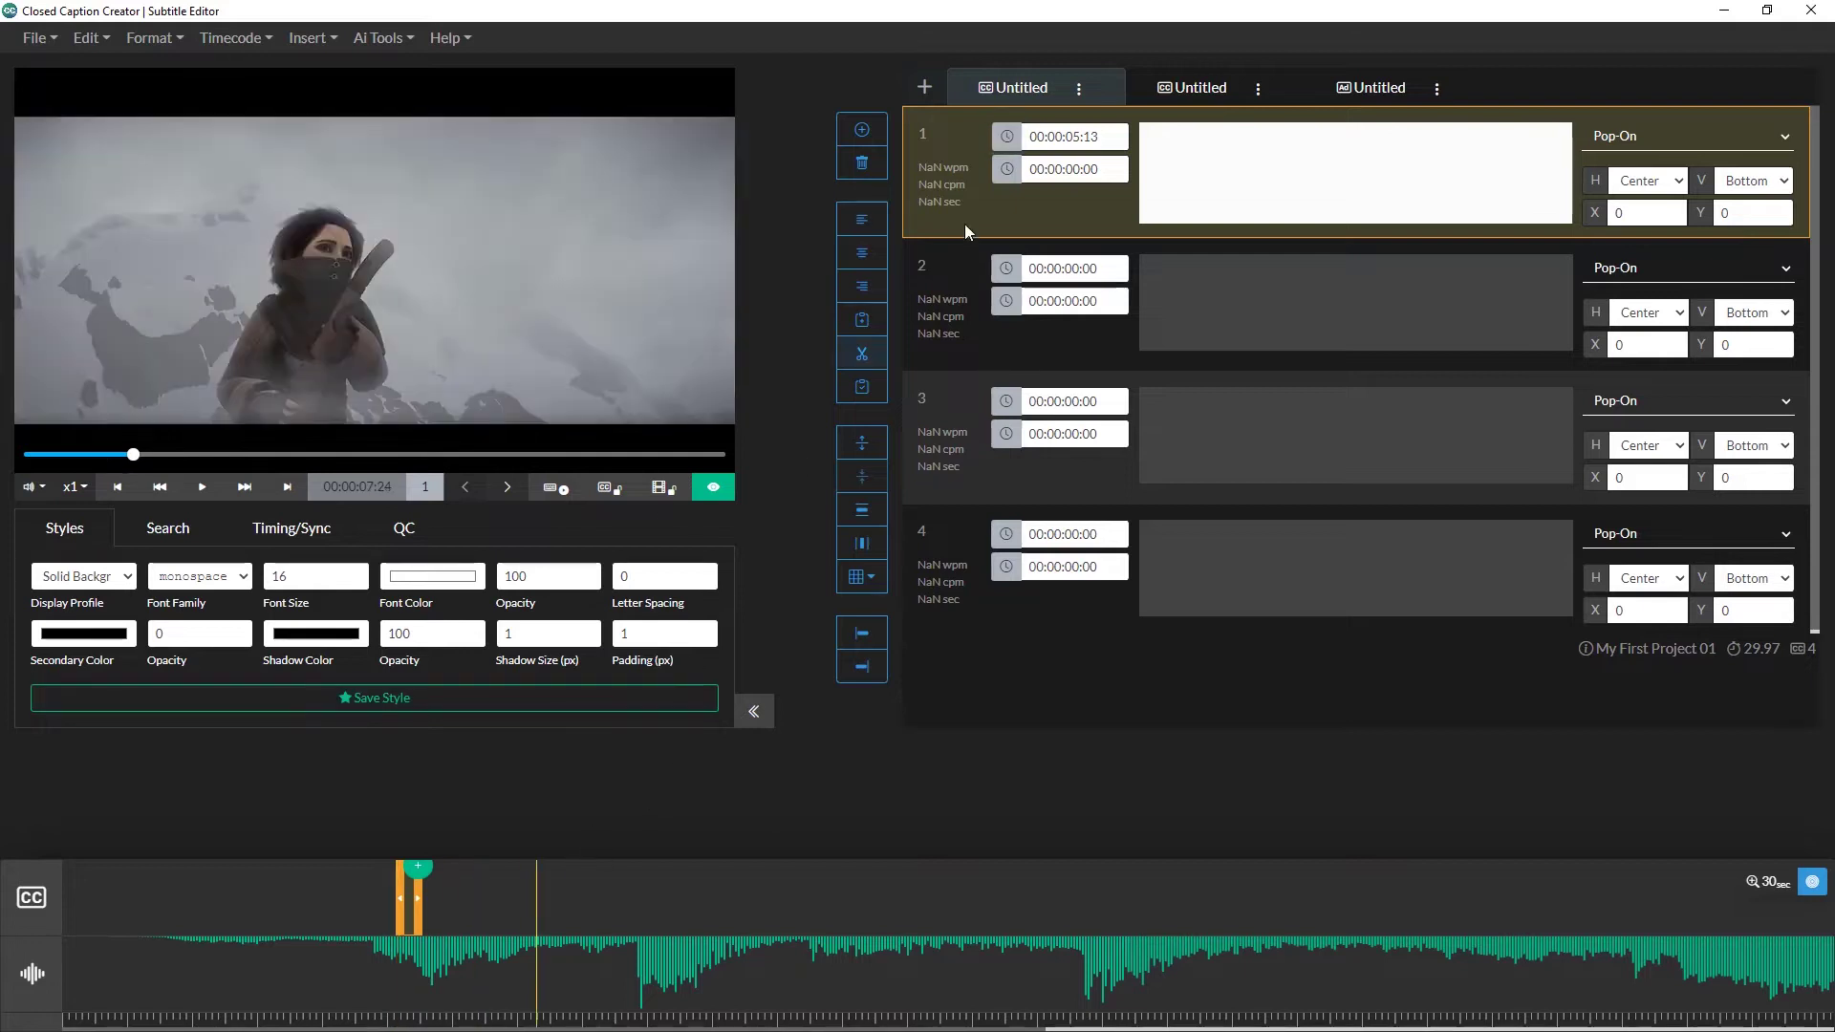
click(1006, 169)
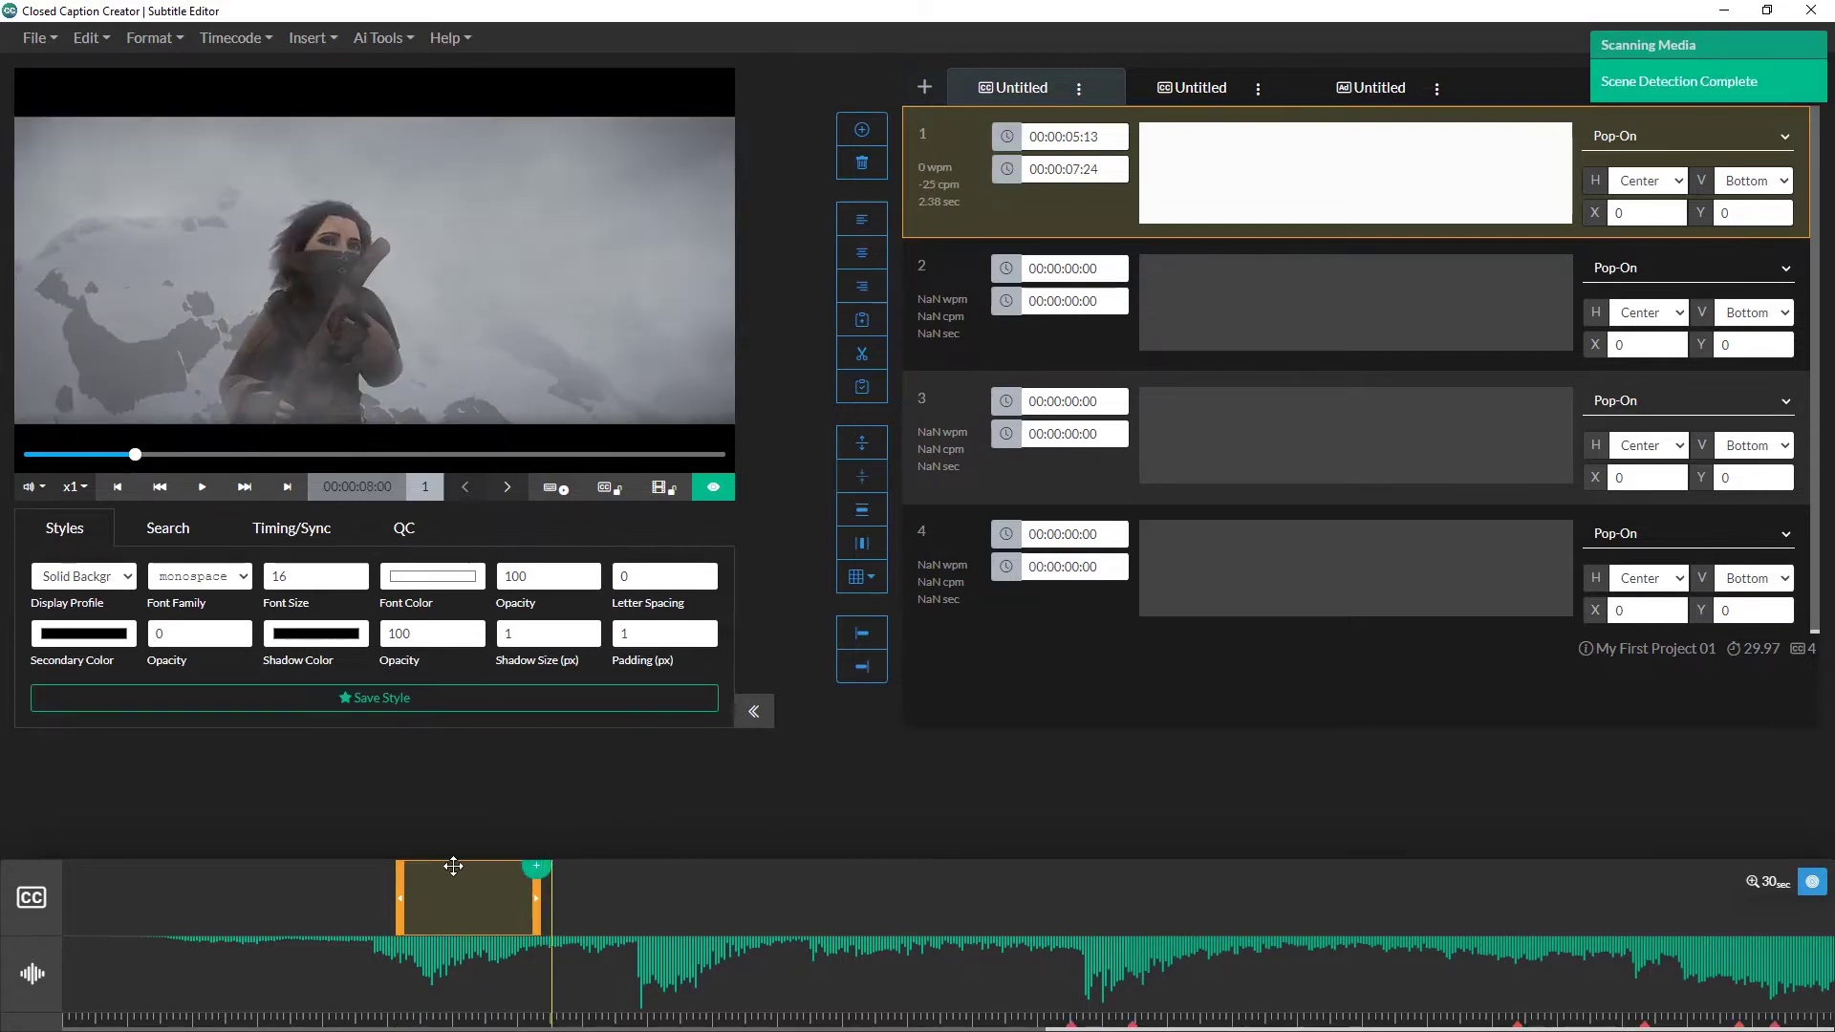
drag(455, 860, 562, 883)
drag(797, 896, 407, 884)
scroll(839, 936, down, 10)
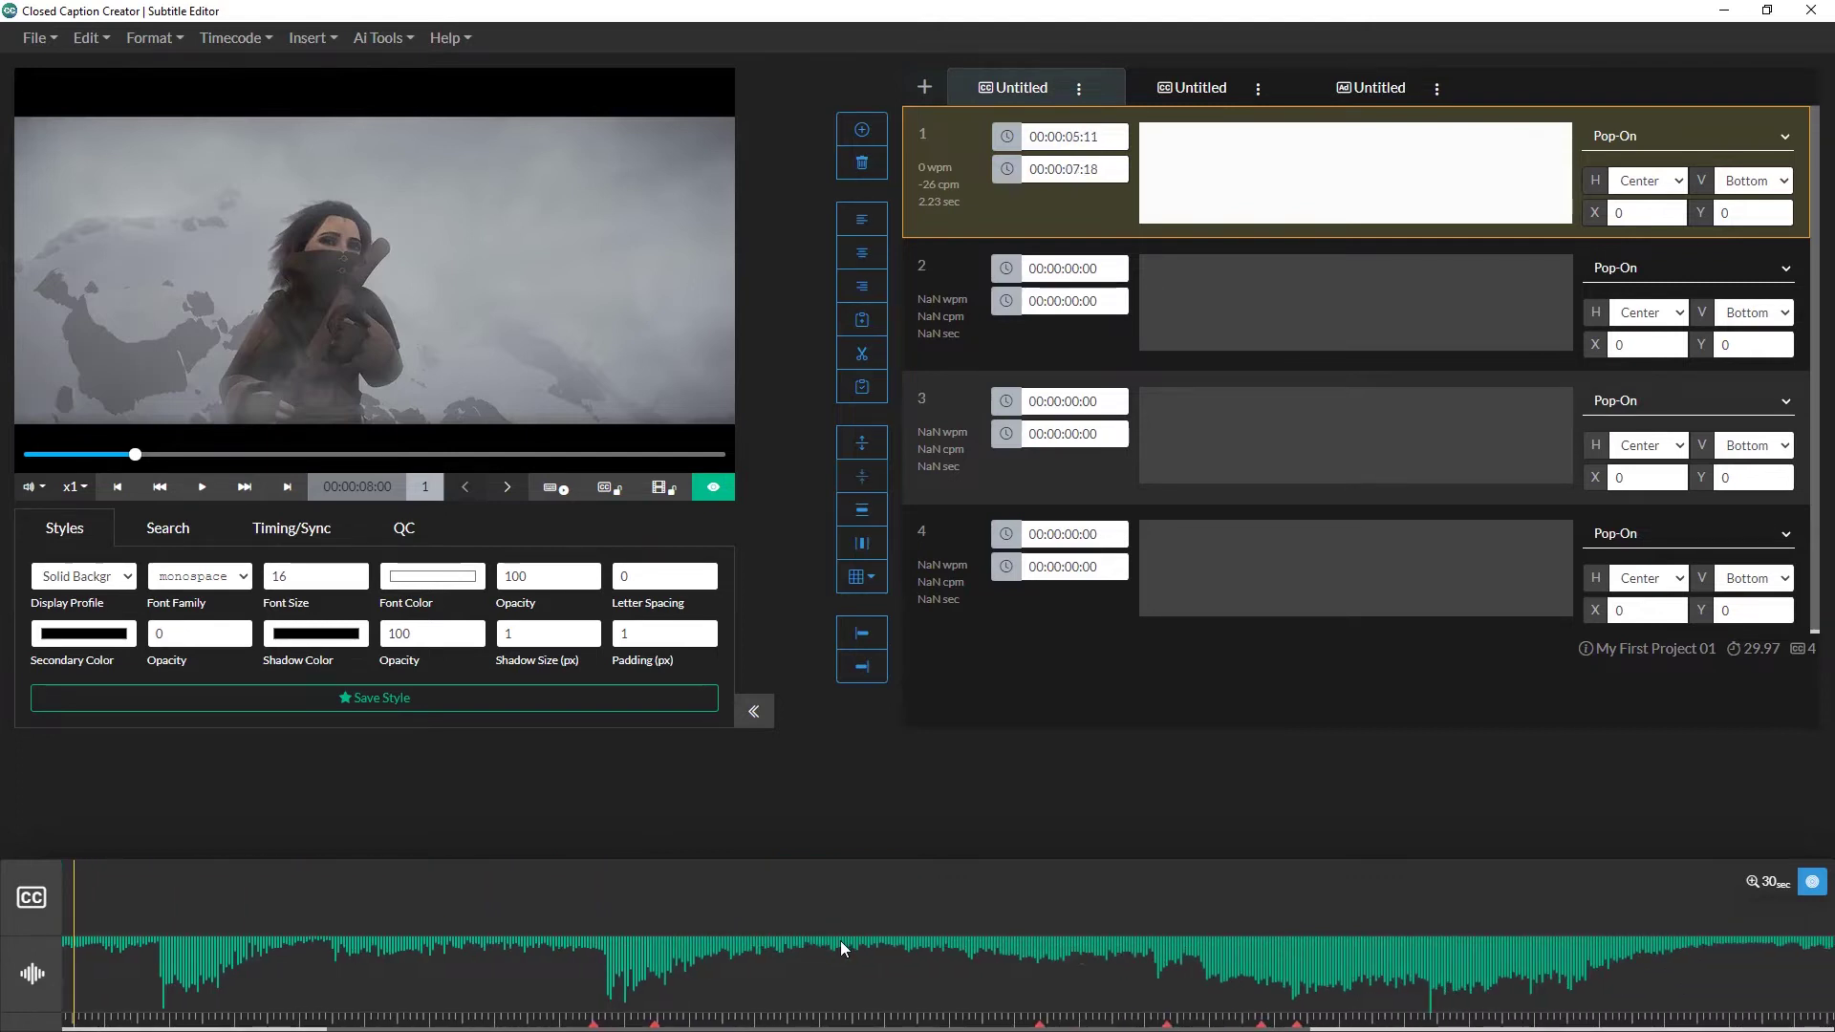
scroll(841, 940, up, 10)
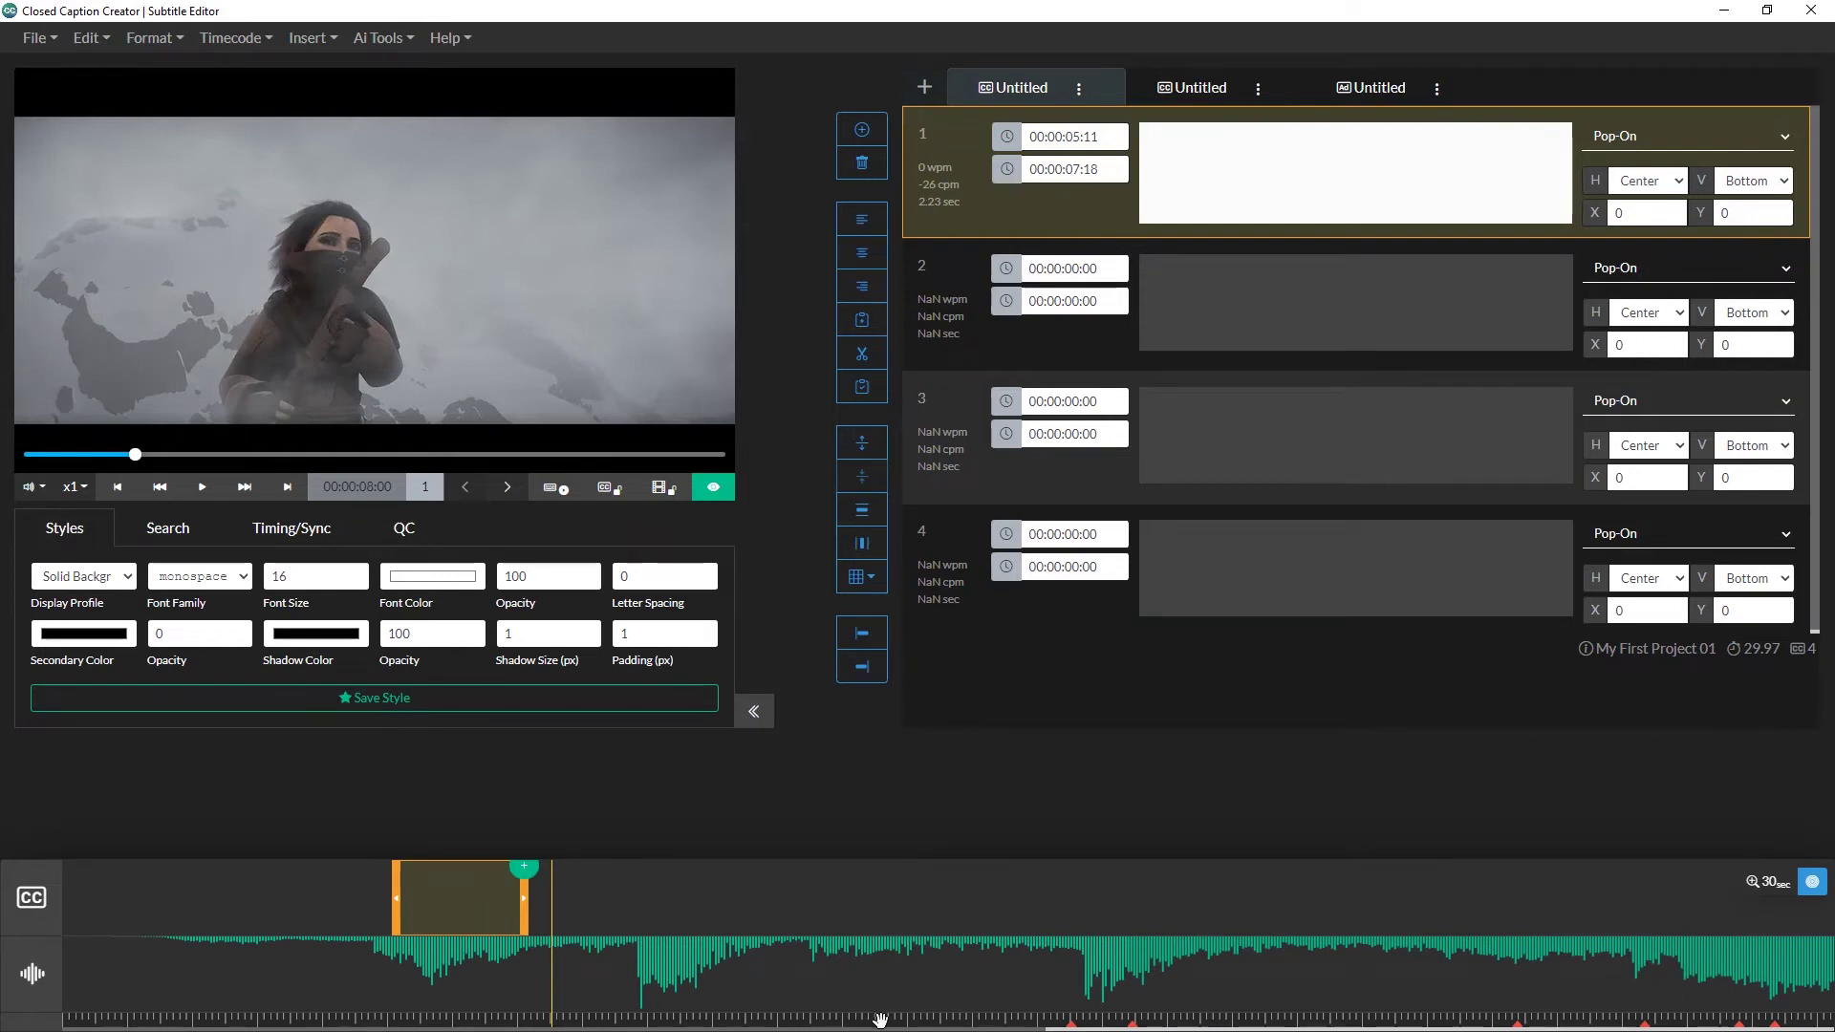
drag(873, 1015, 908, 1016)
scroll(1147, 1013, down, 3)
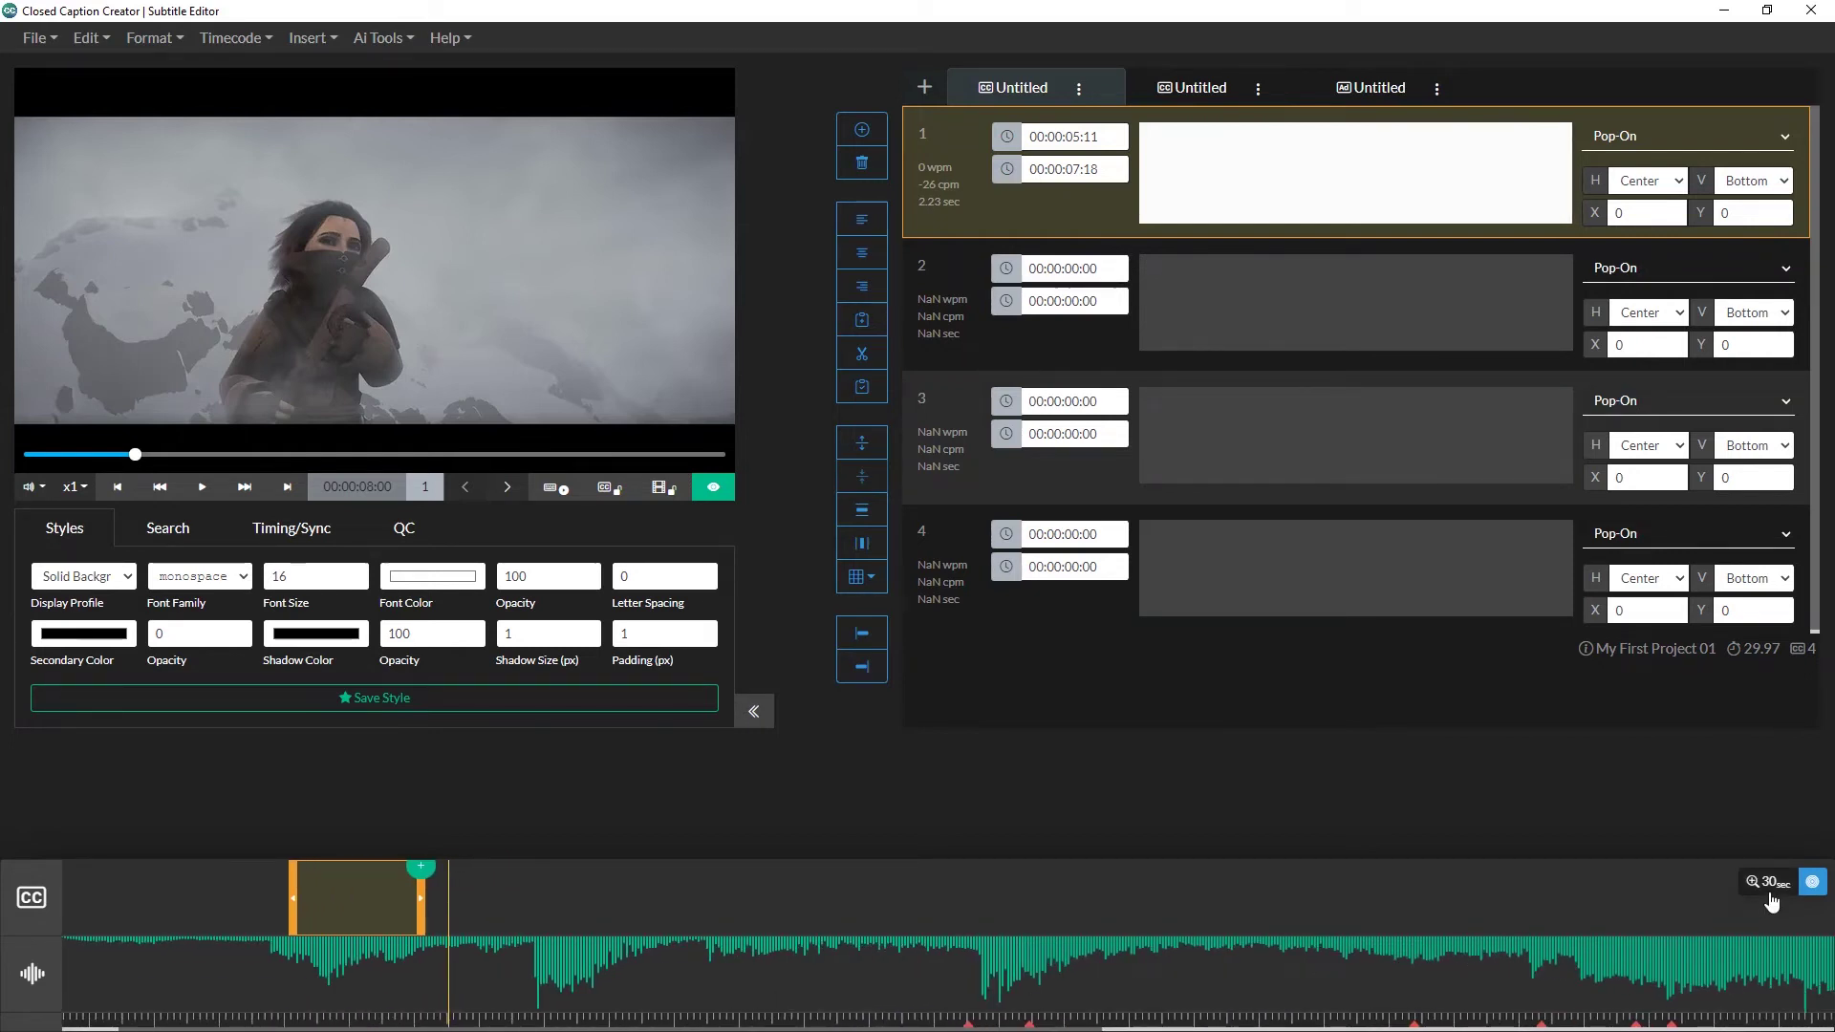
Step: Set the timeline zoom to 30 seconds and cue playback to 00:00:04:18
mouse_move(1770, 901)
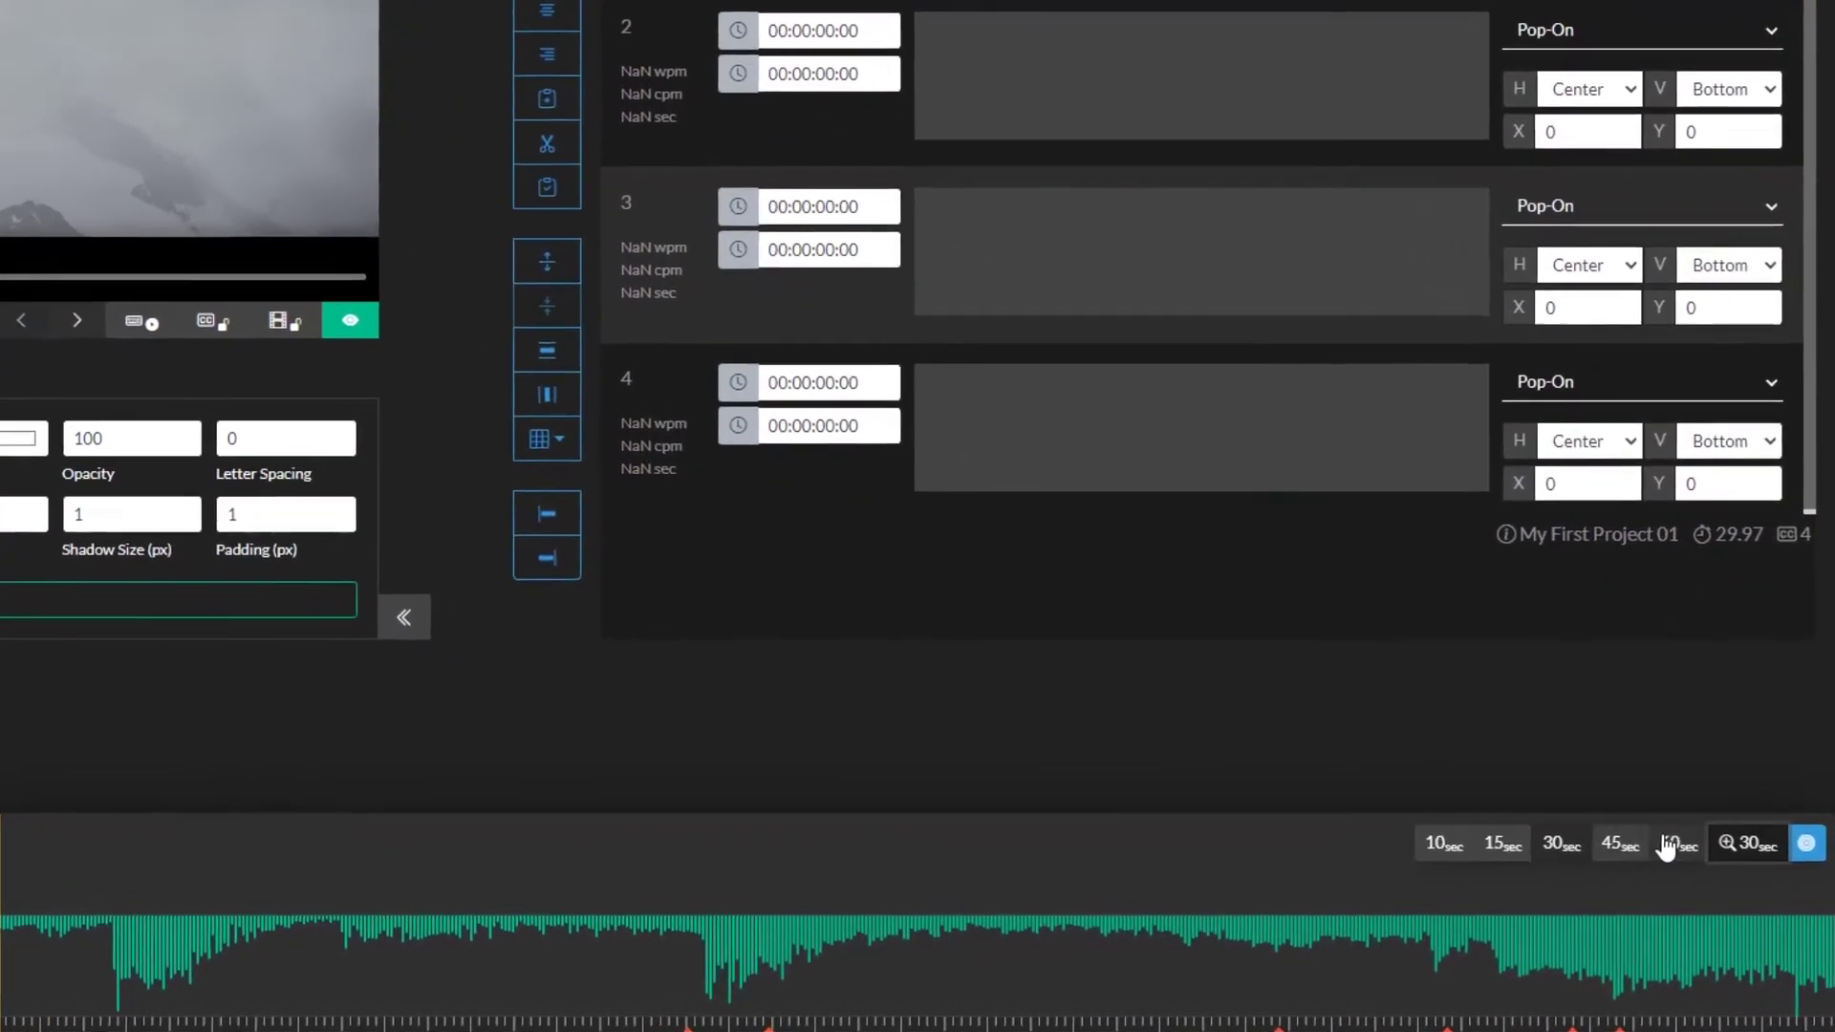
click(1691, 856)
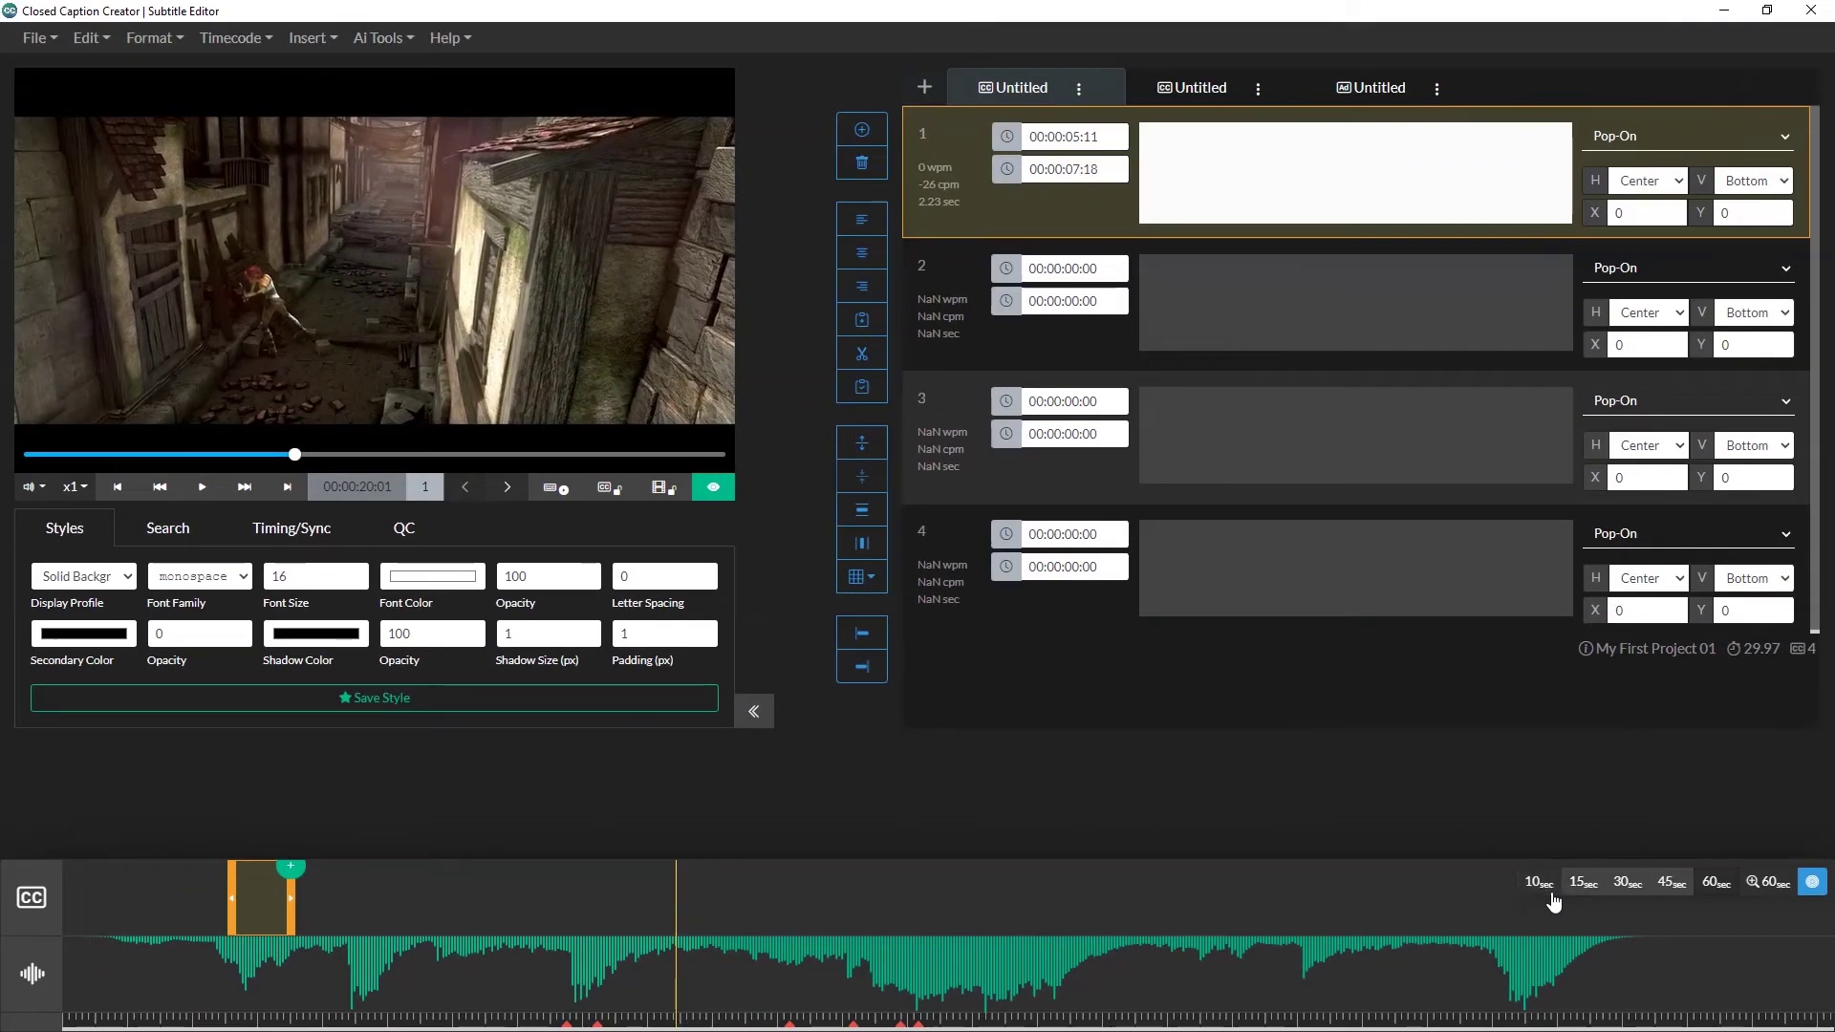
click(1523, 884)
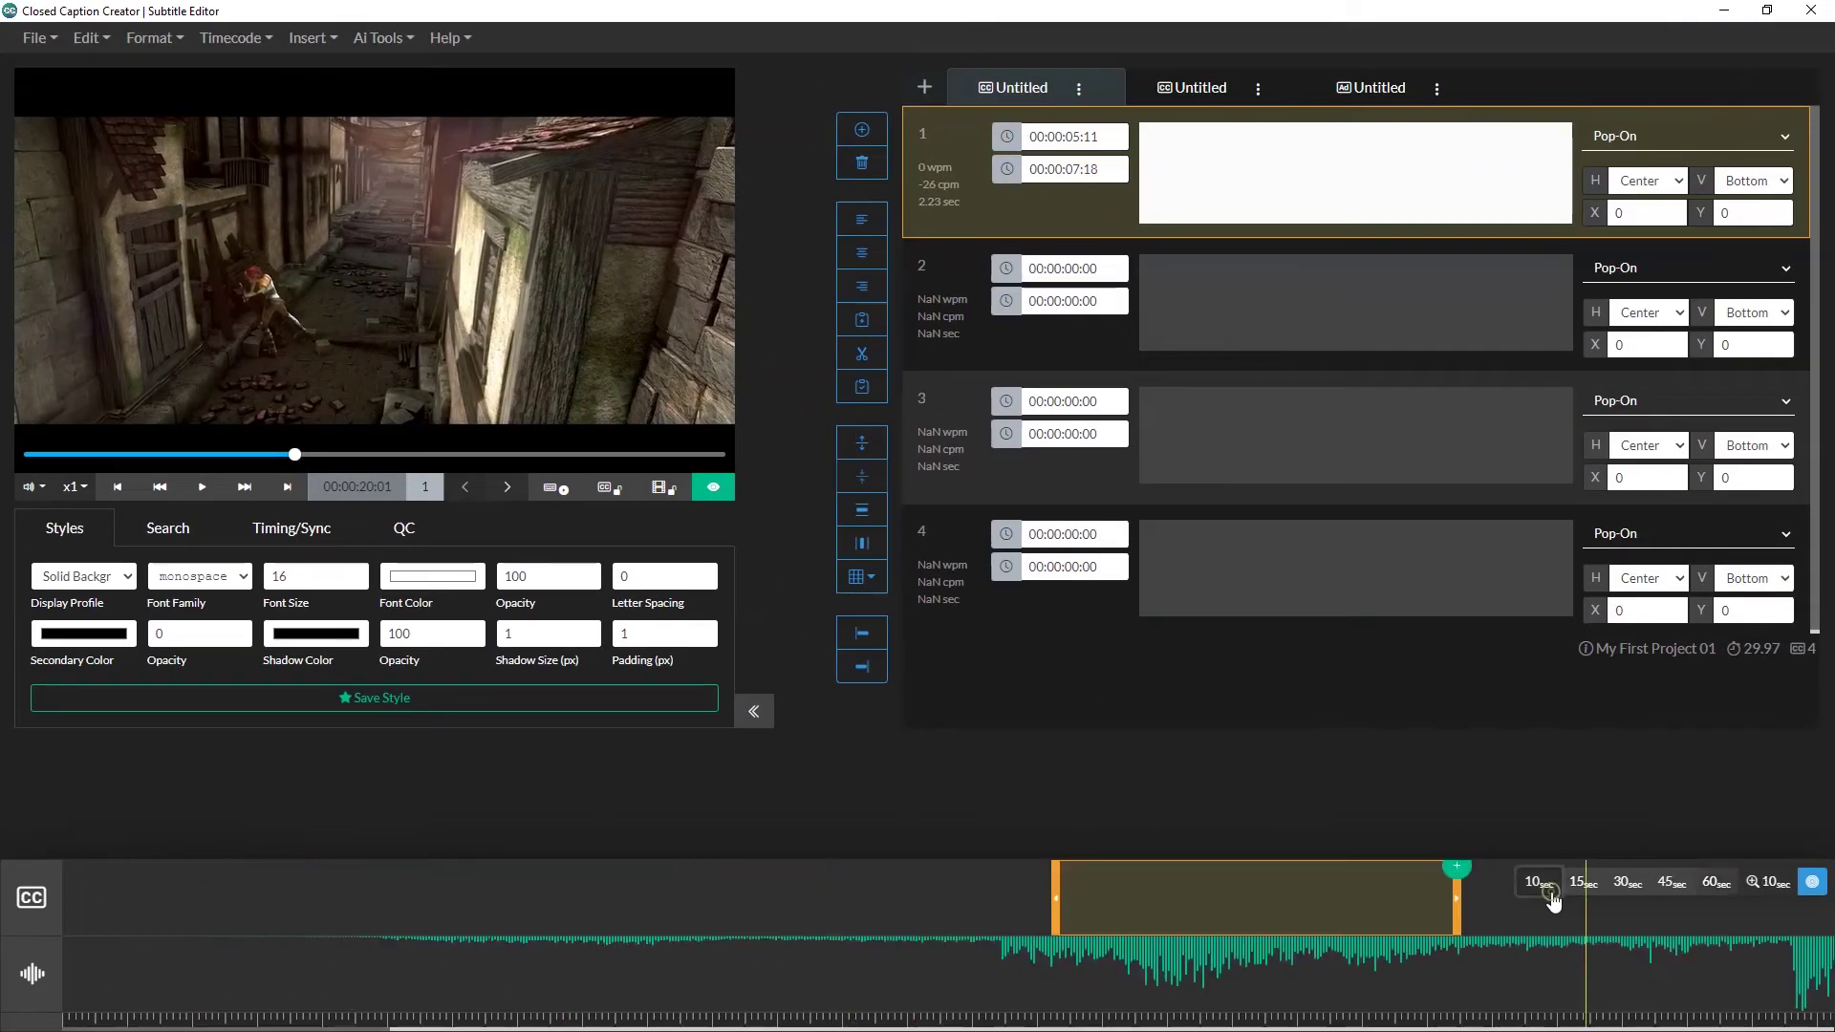
click(1585, 886)
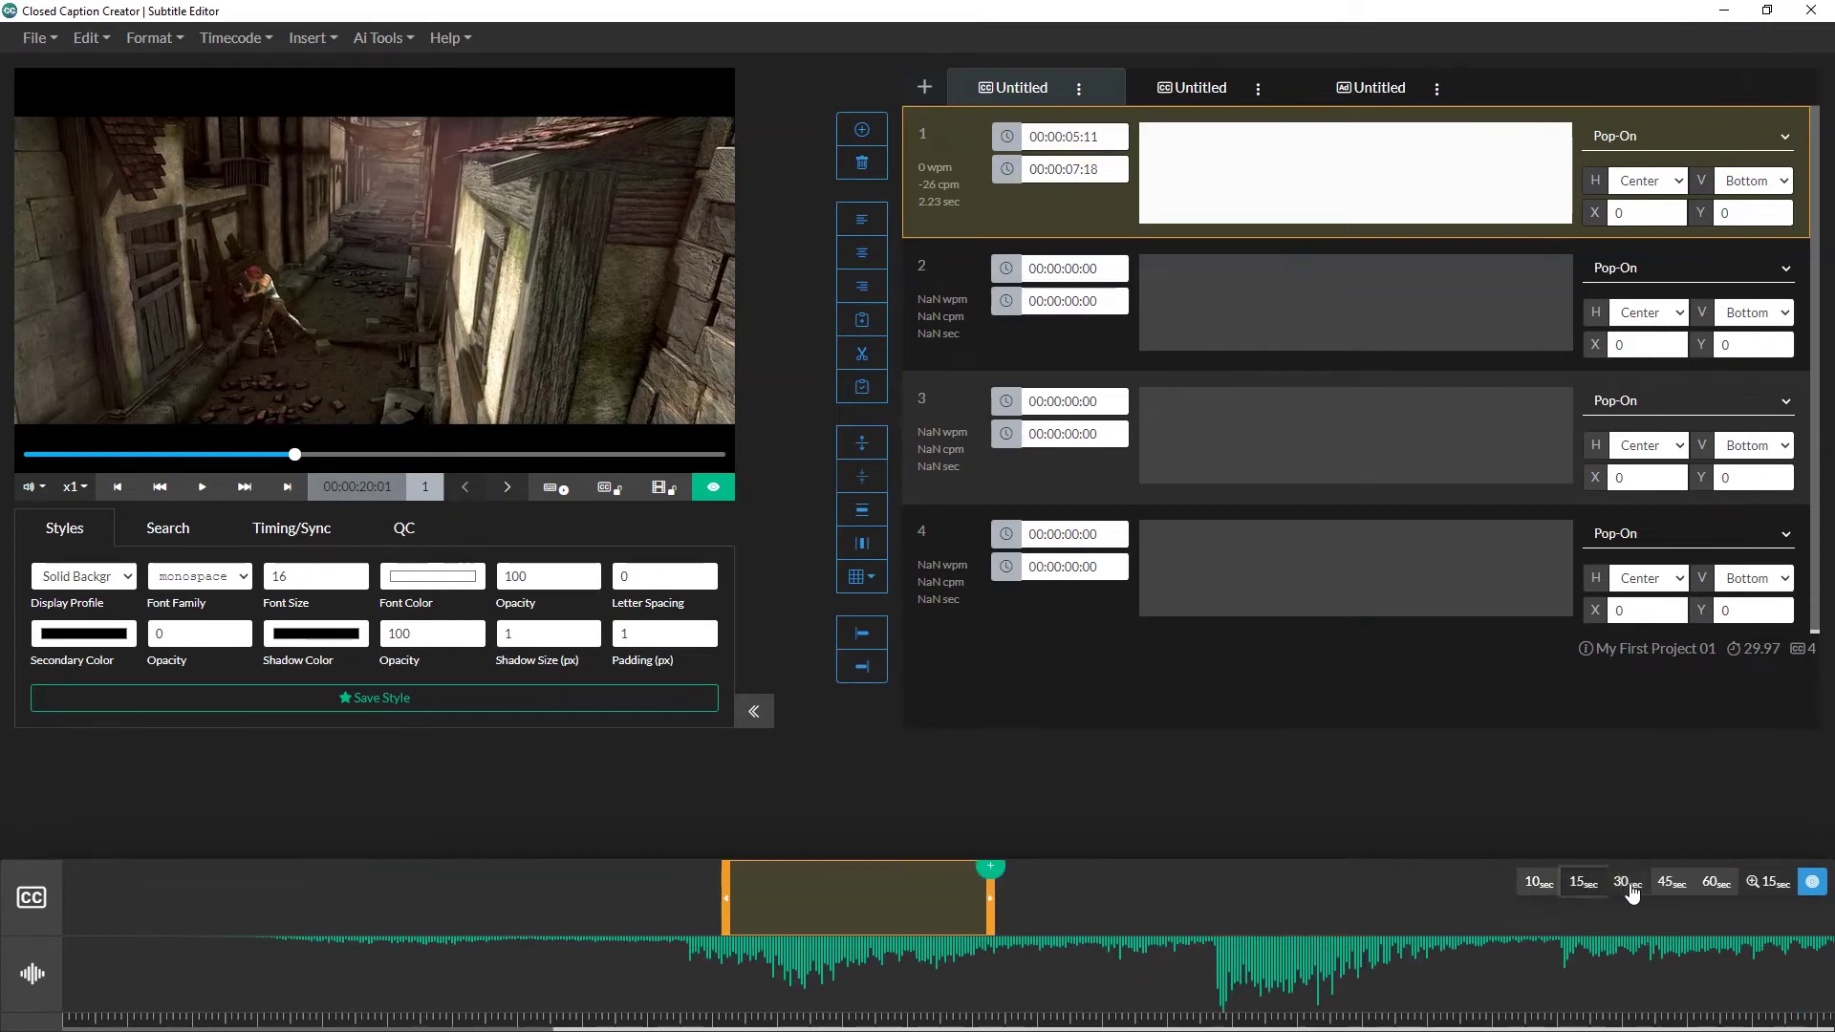
click(1629, 889)
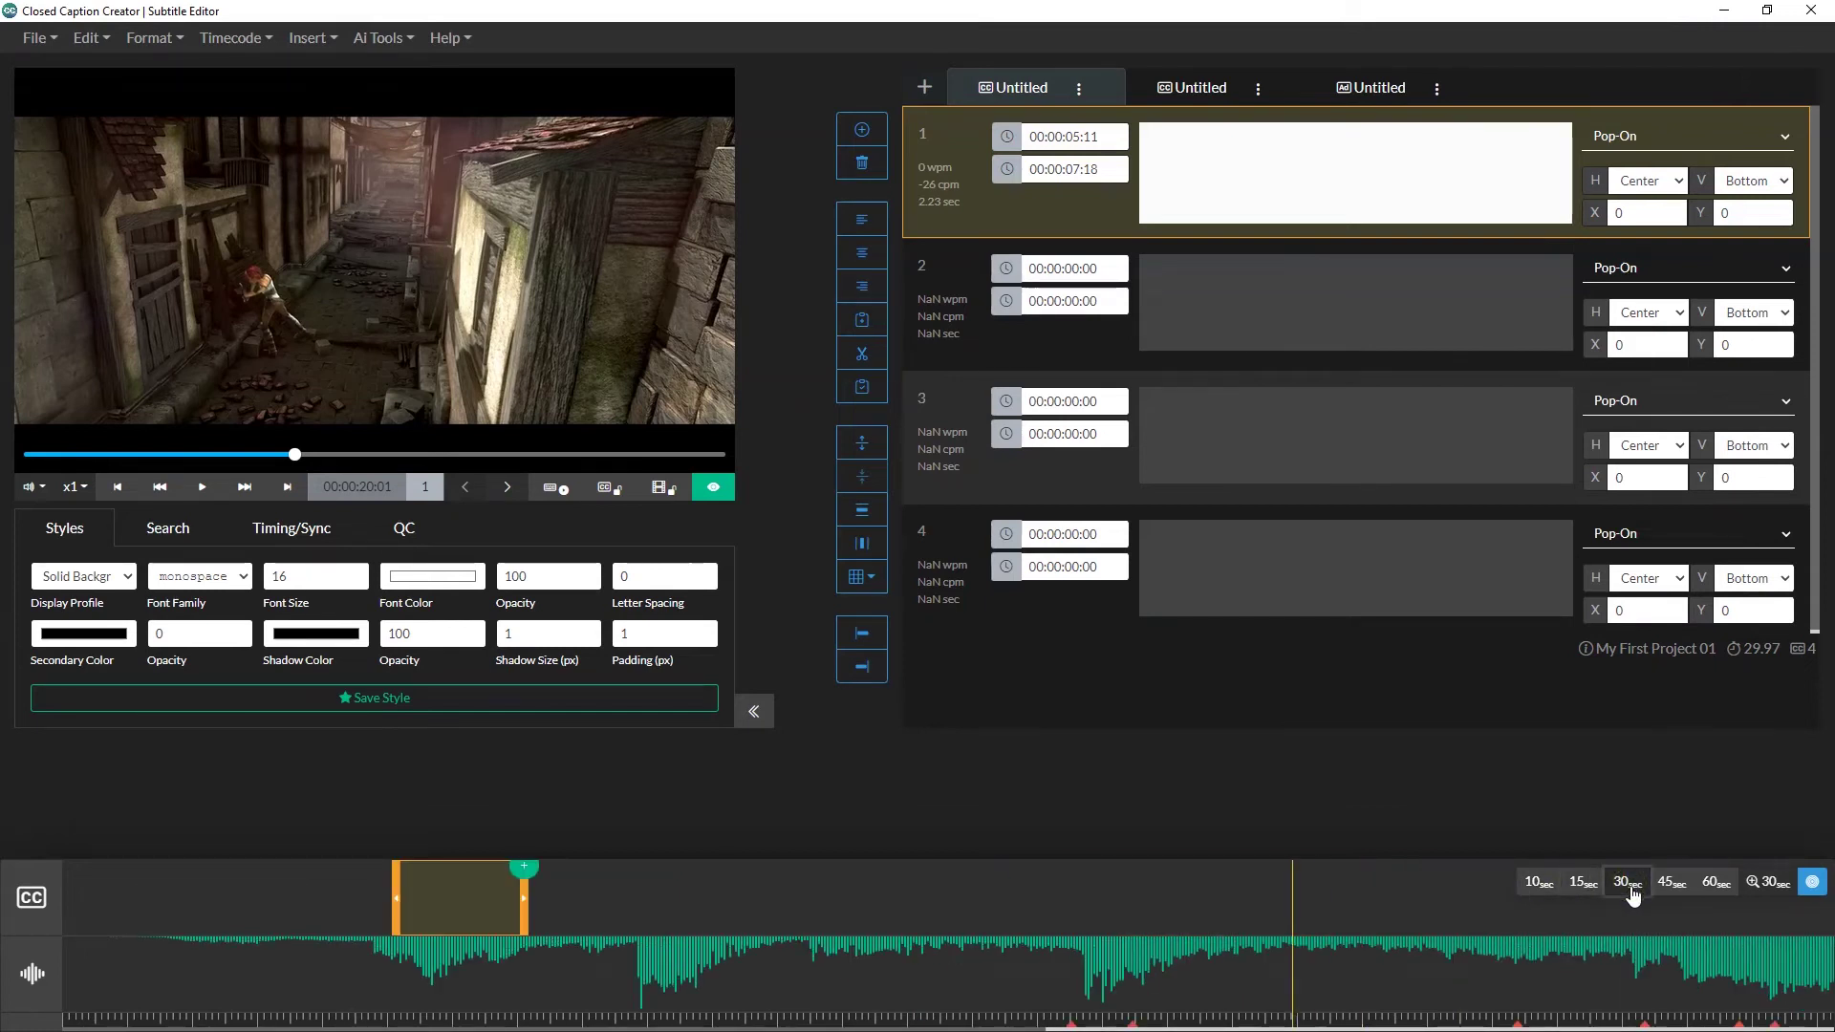
click(530, 904)
click(346, 896)
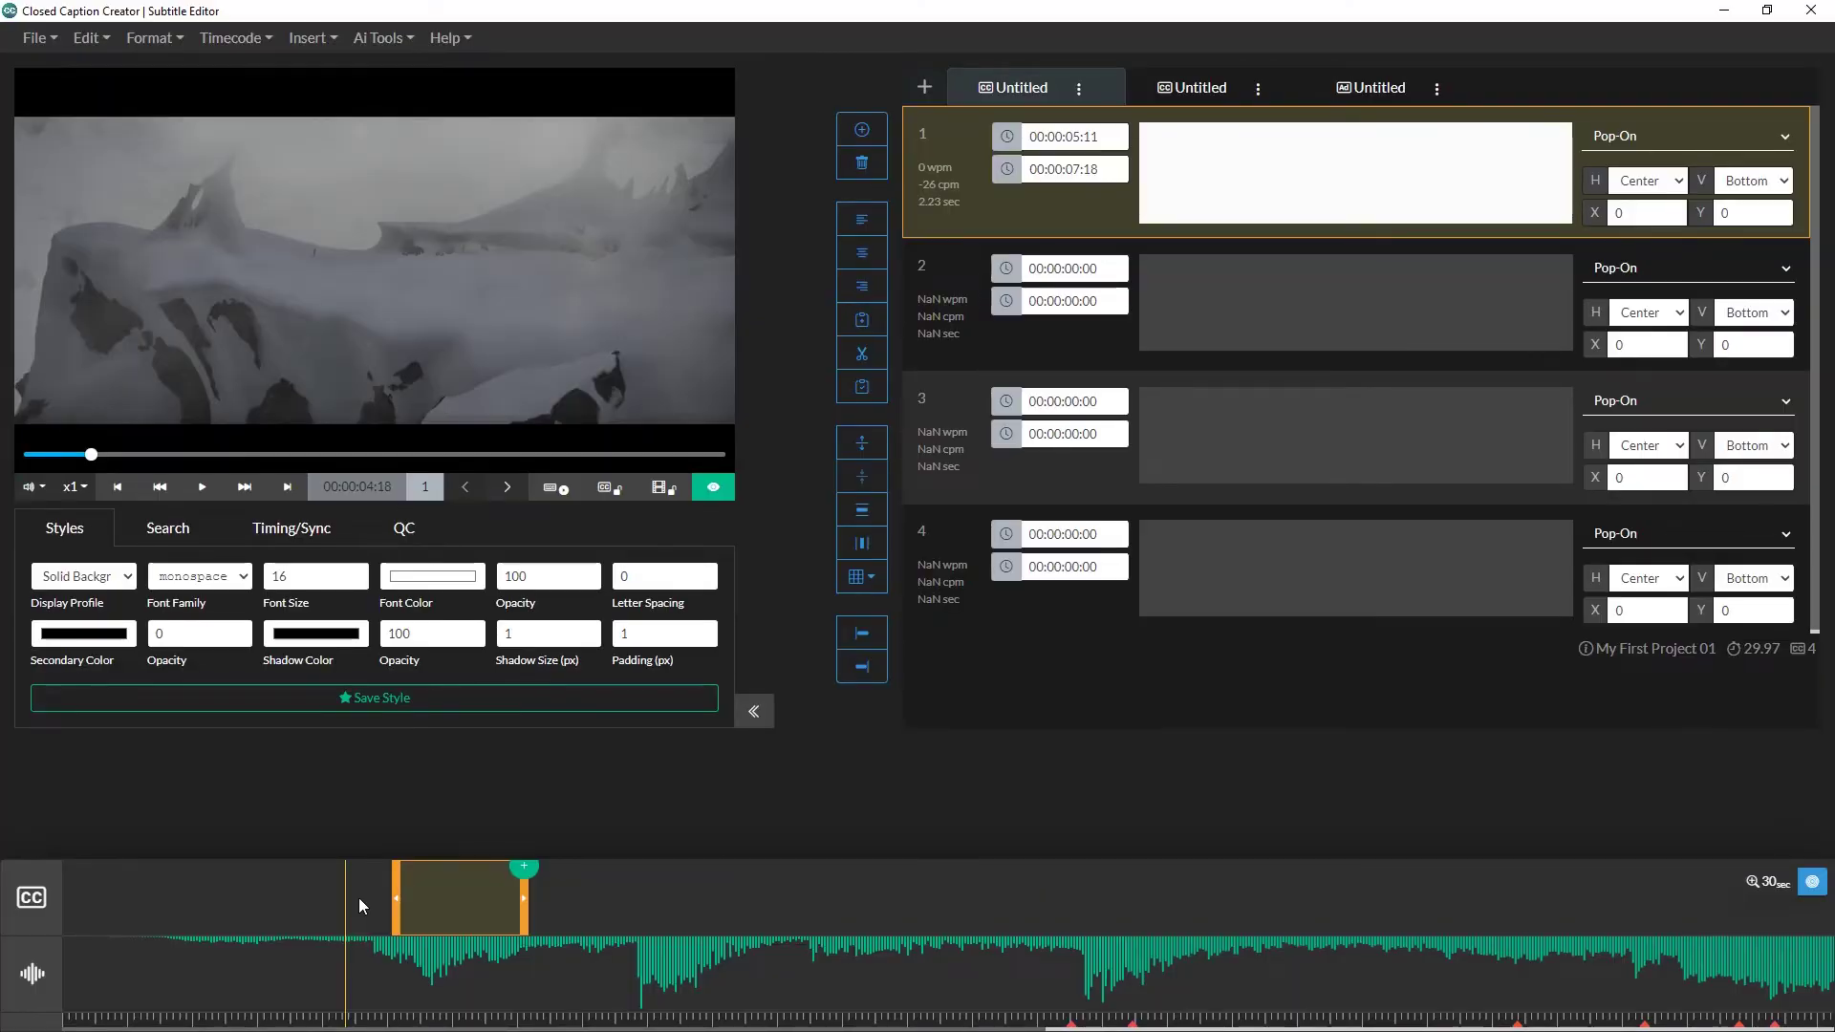
Step: Open the Ai Tools menu
click(382, 37)
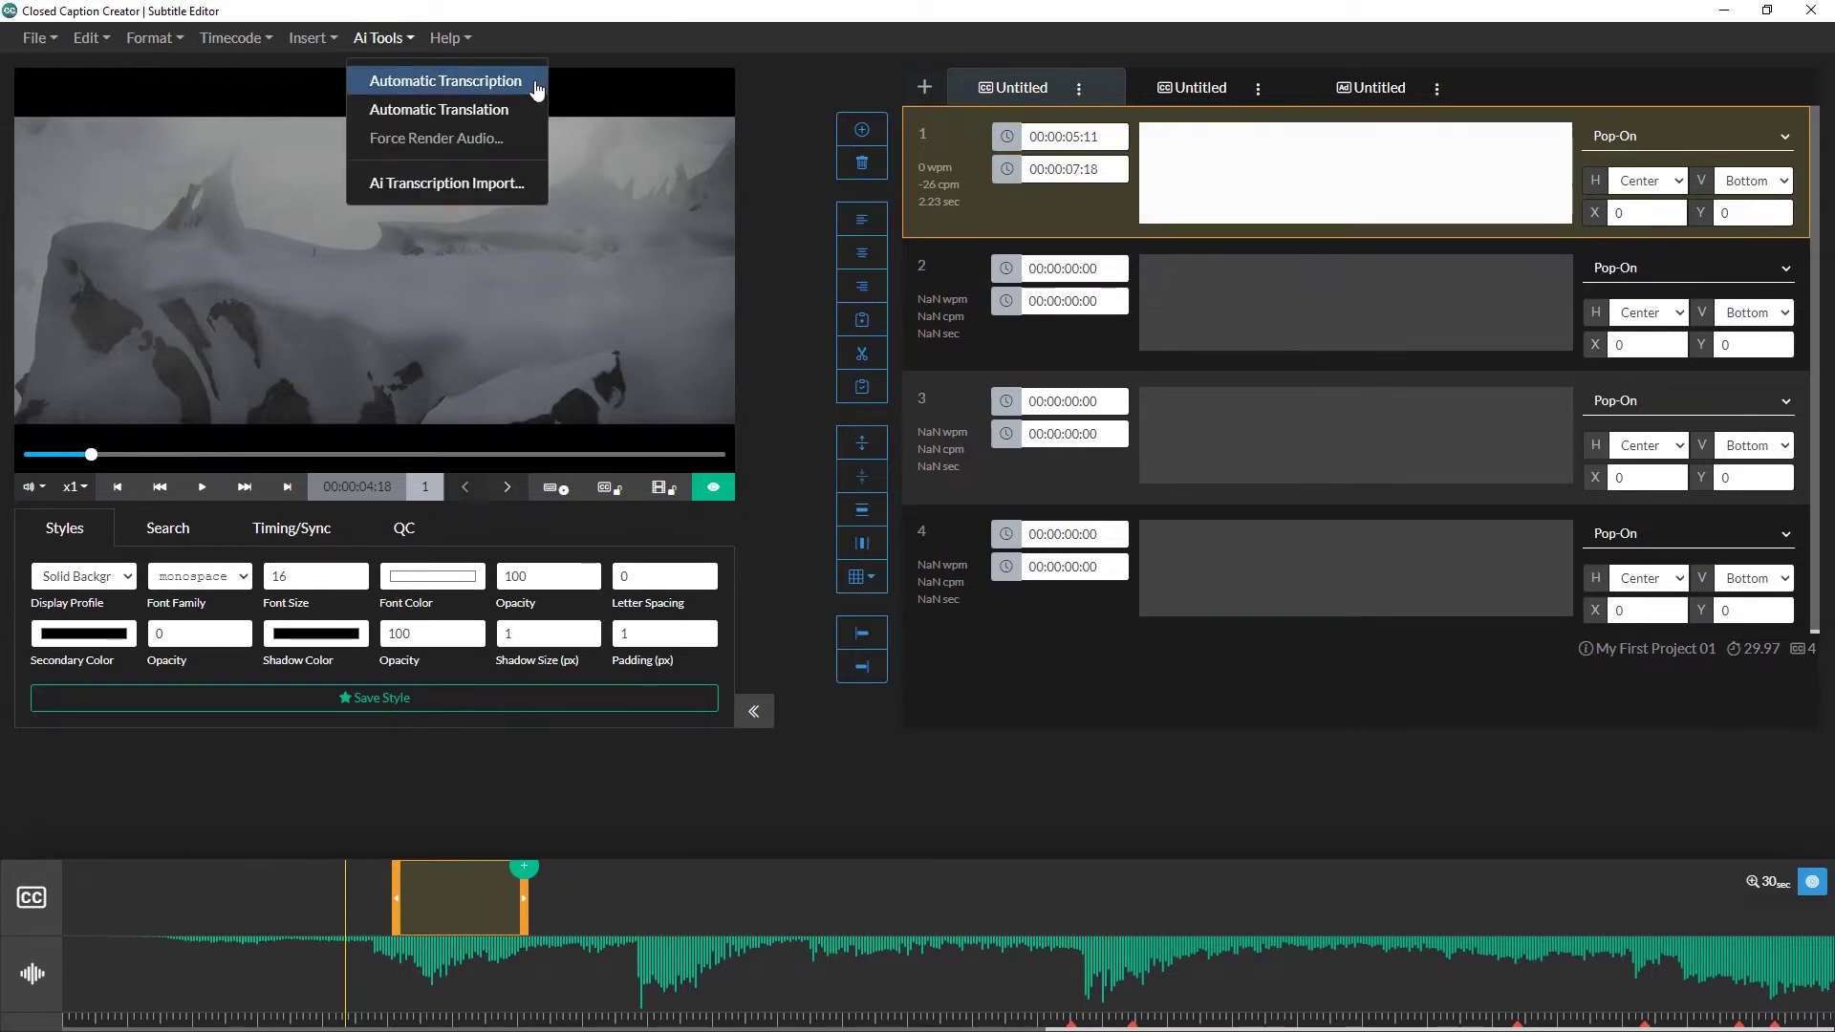
Step: Submit an en-US Automatic Transcription job using the Broadcast/TV/Podcast profile
click(411, 85)
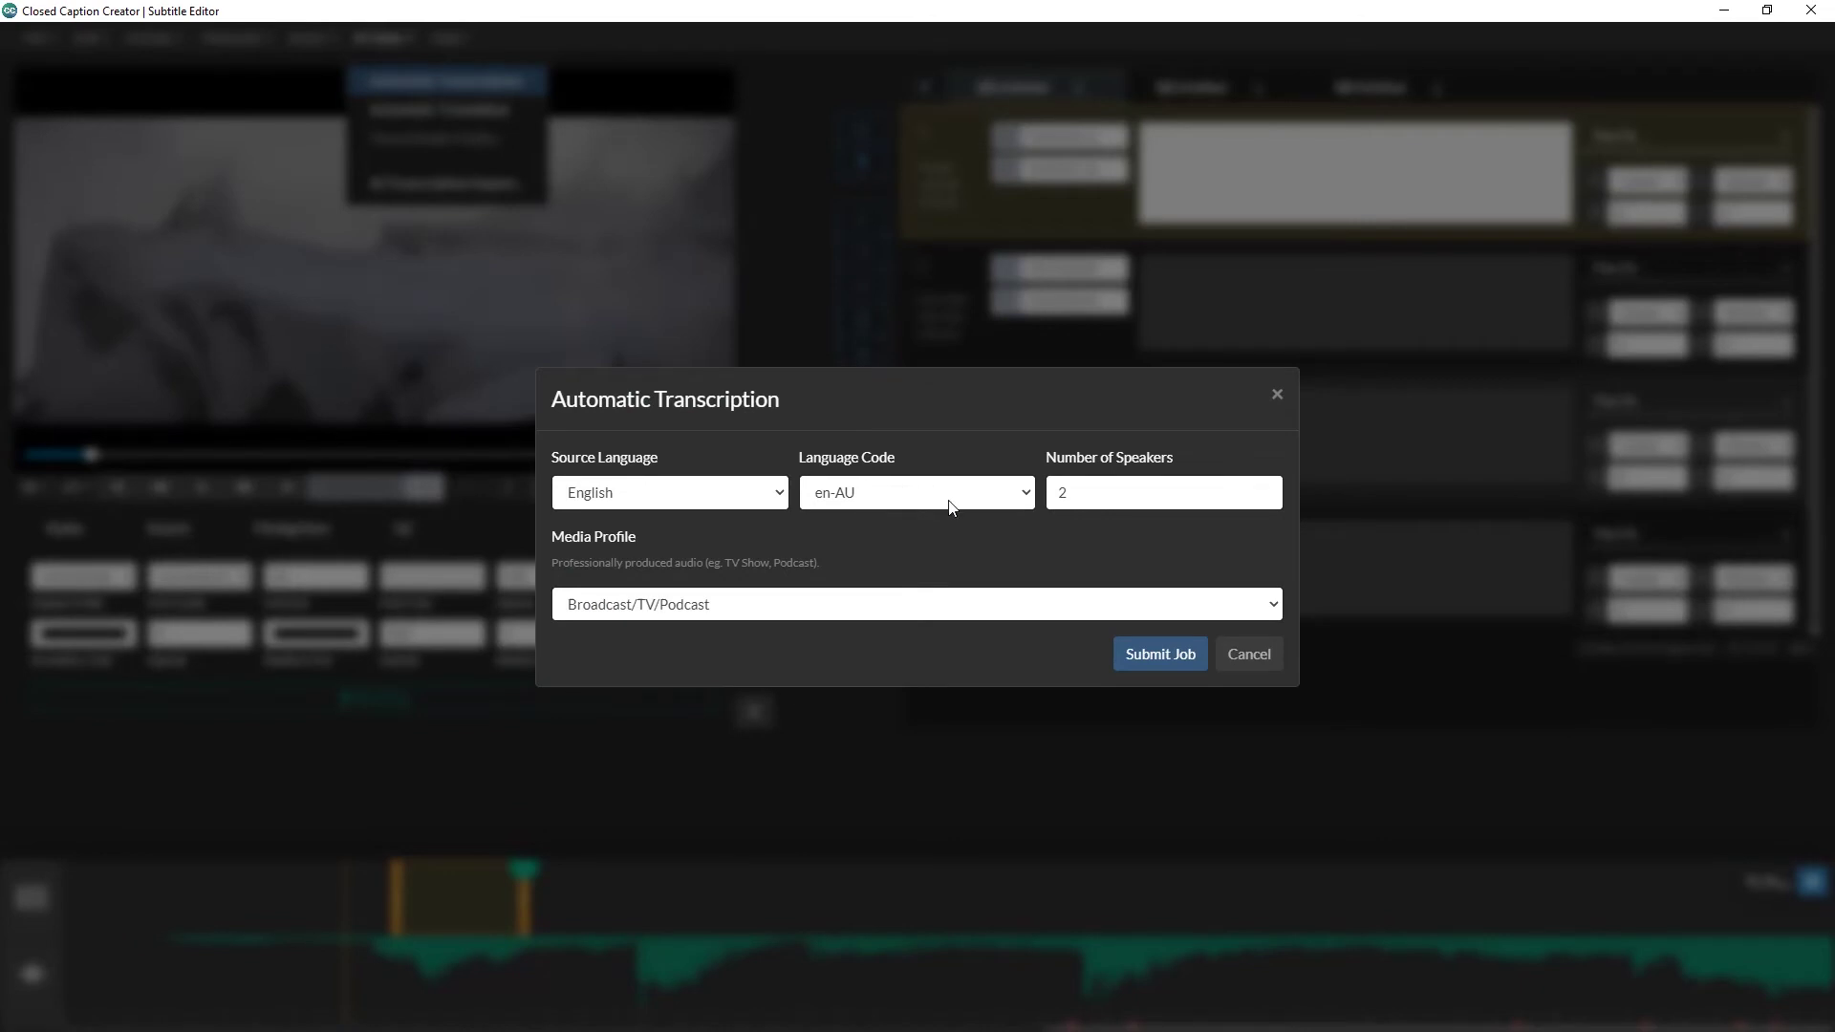
click(1025, 495)
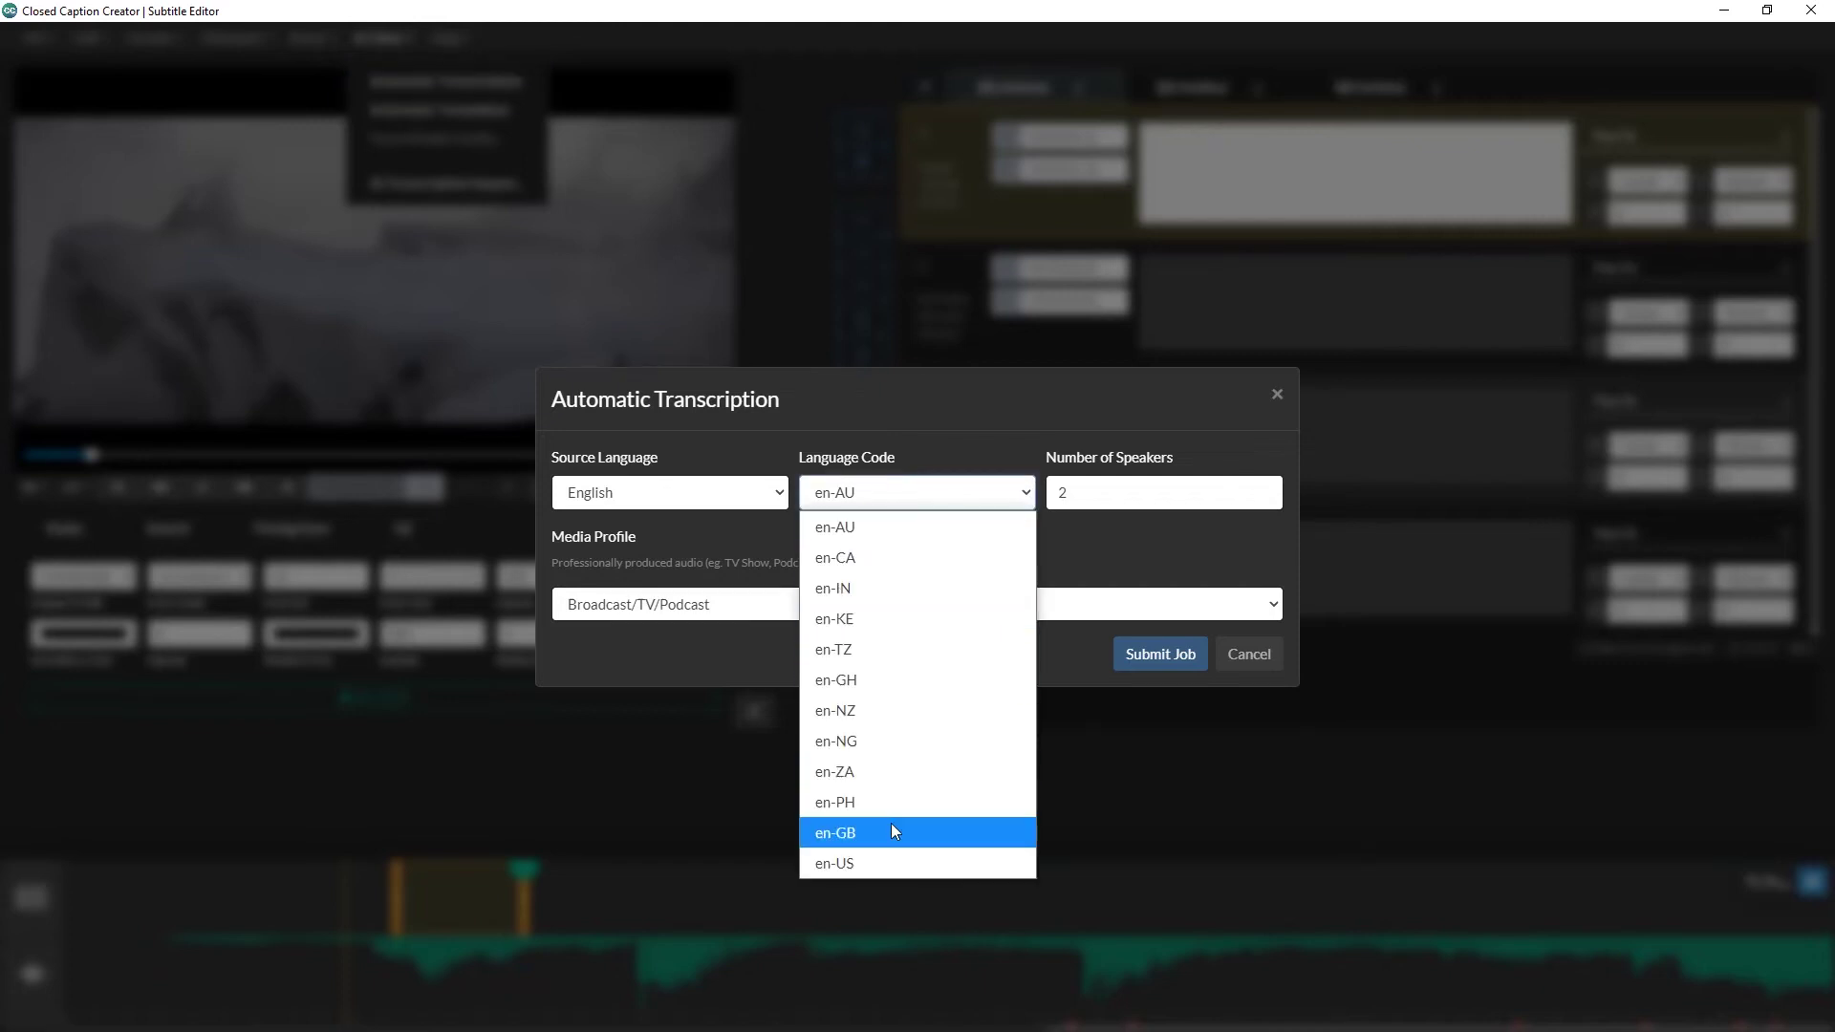
click(887, 861)
click(713, 611)
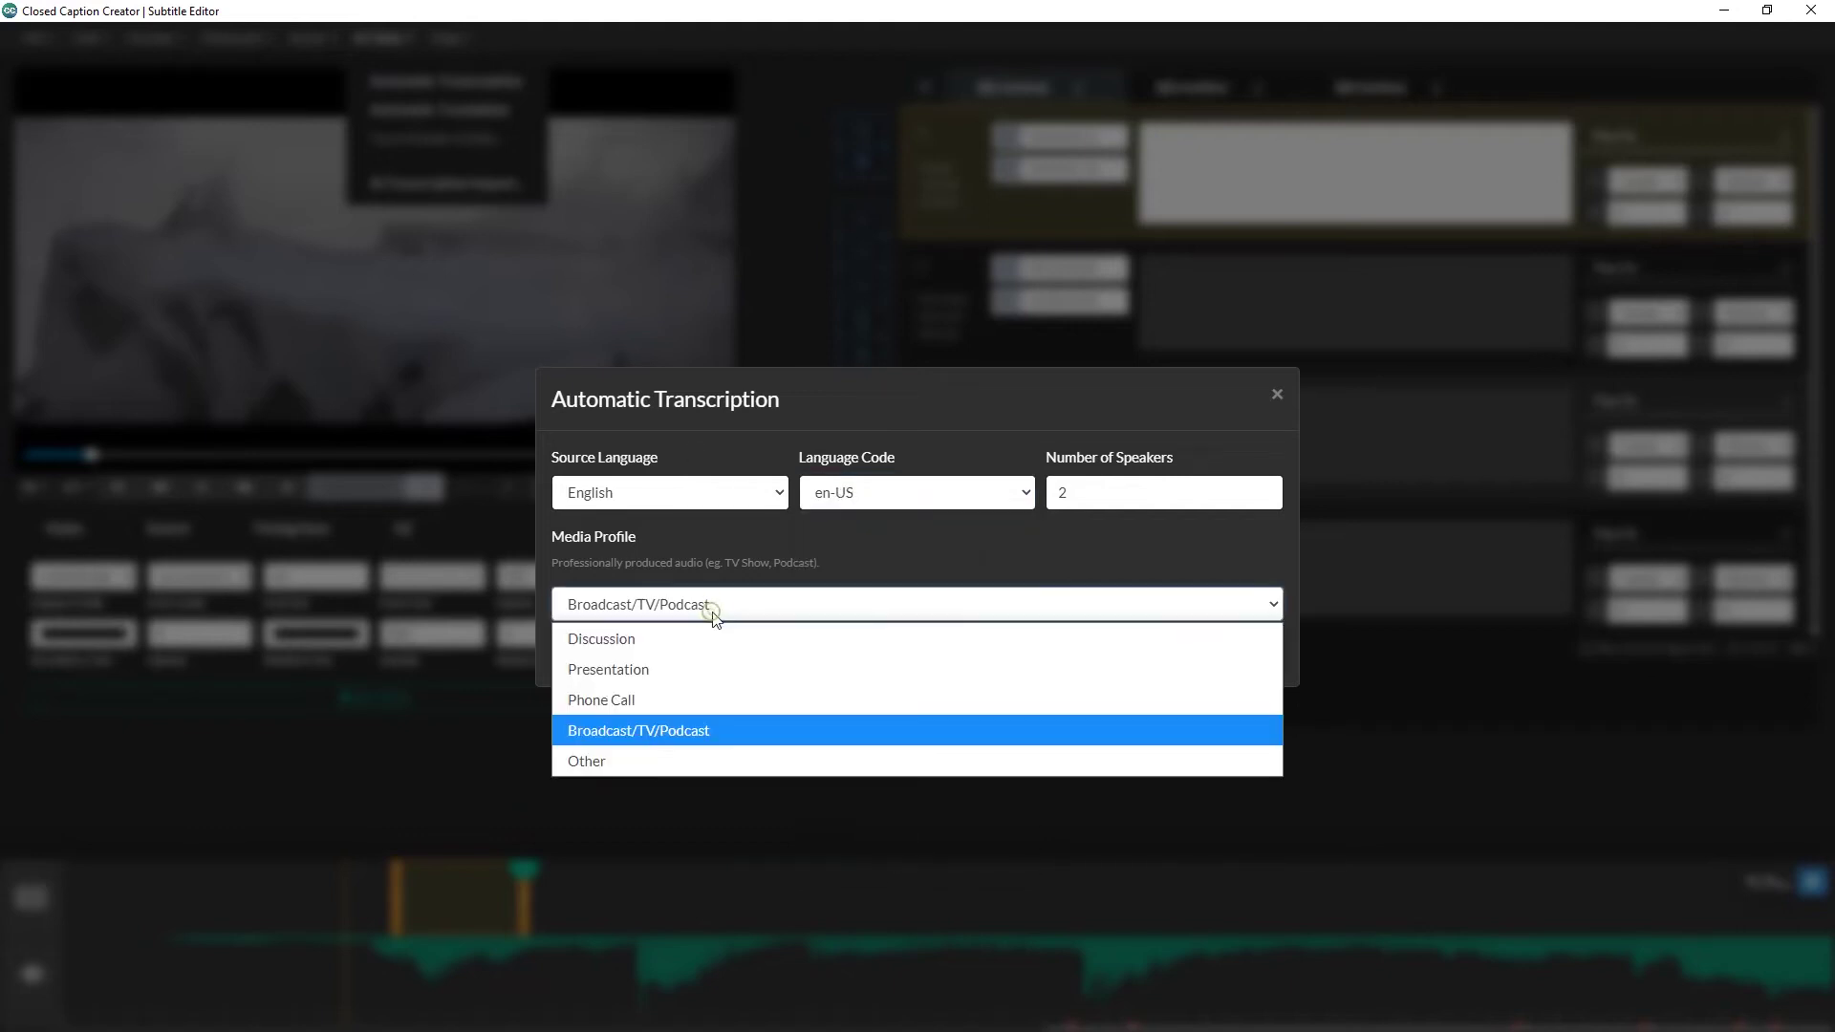
click(715, 619)
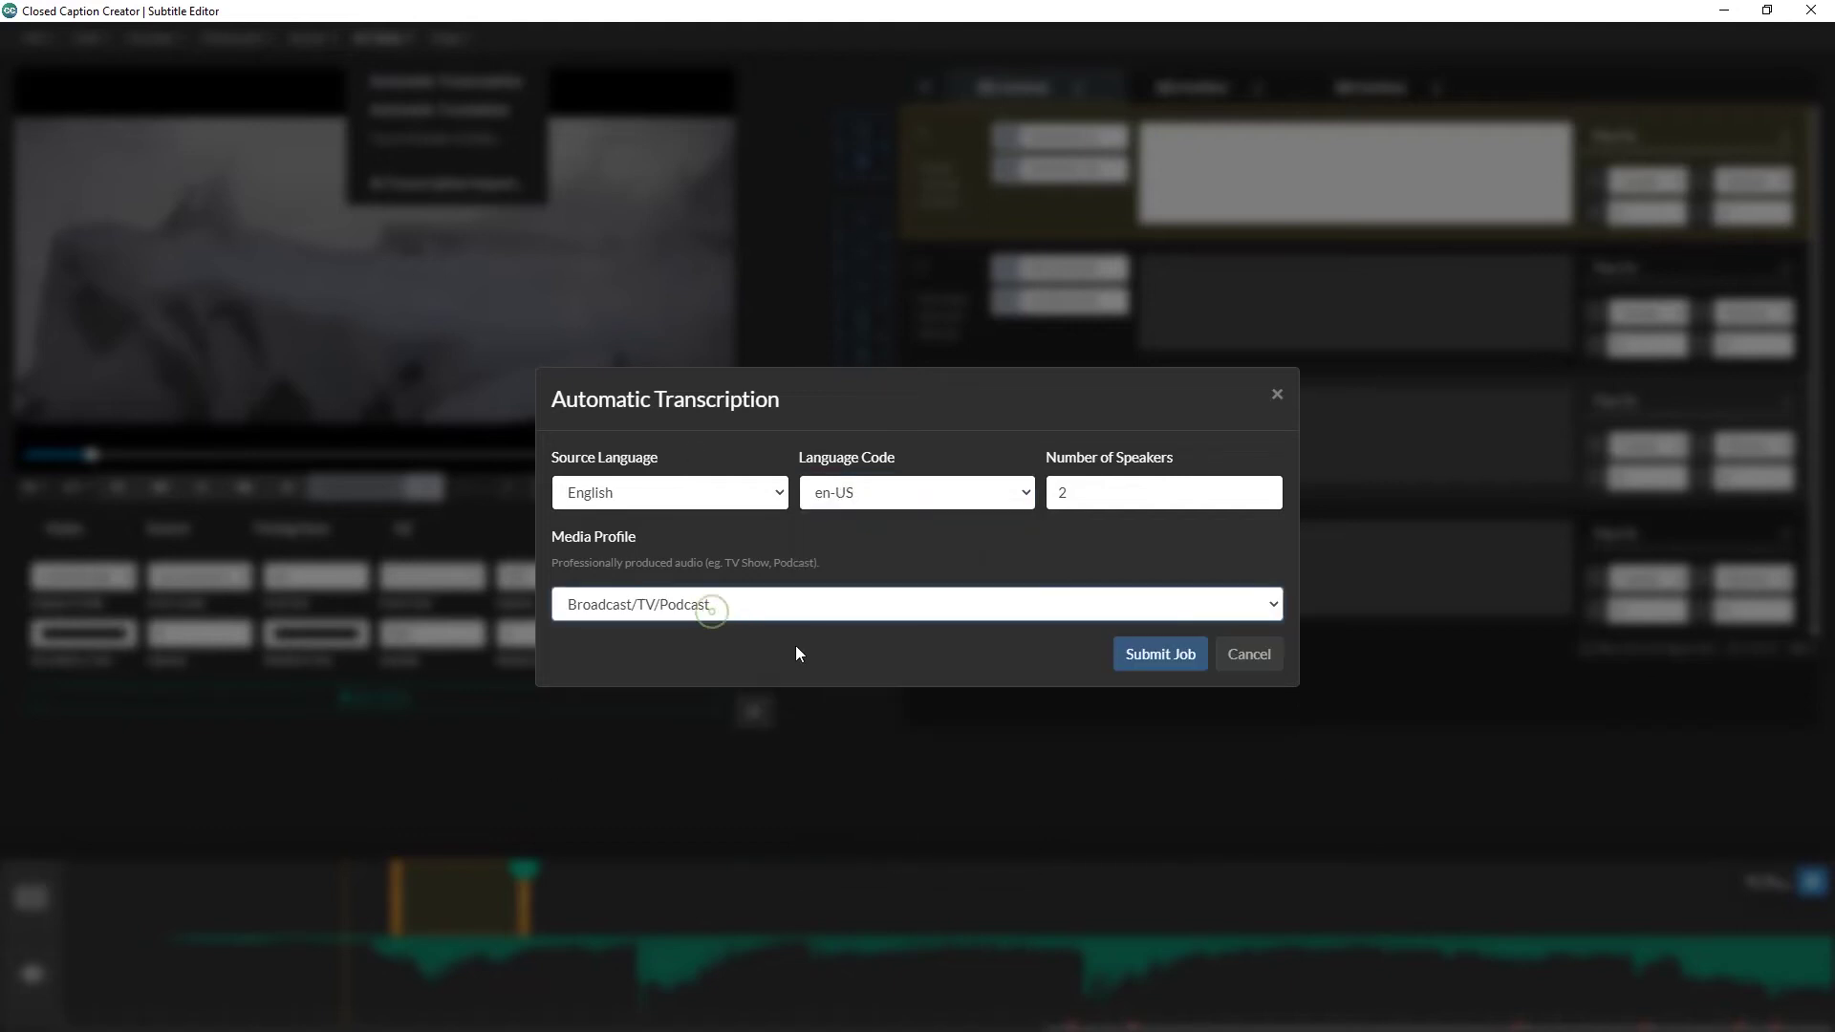
click(1155, 654)
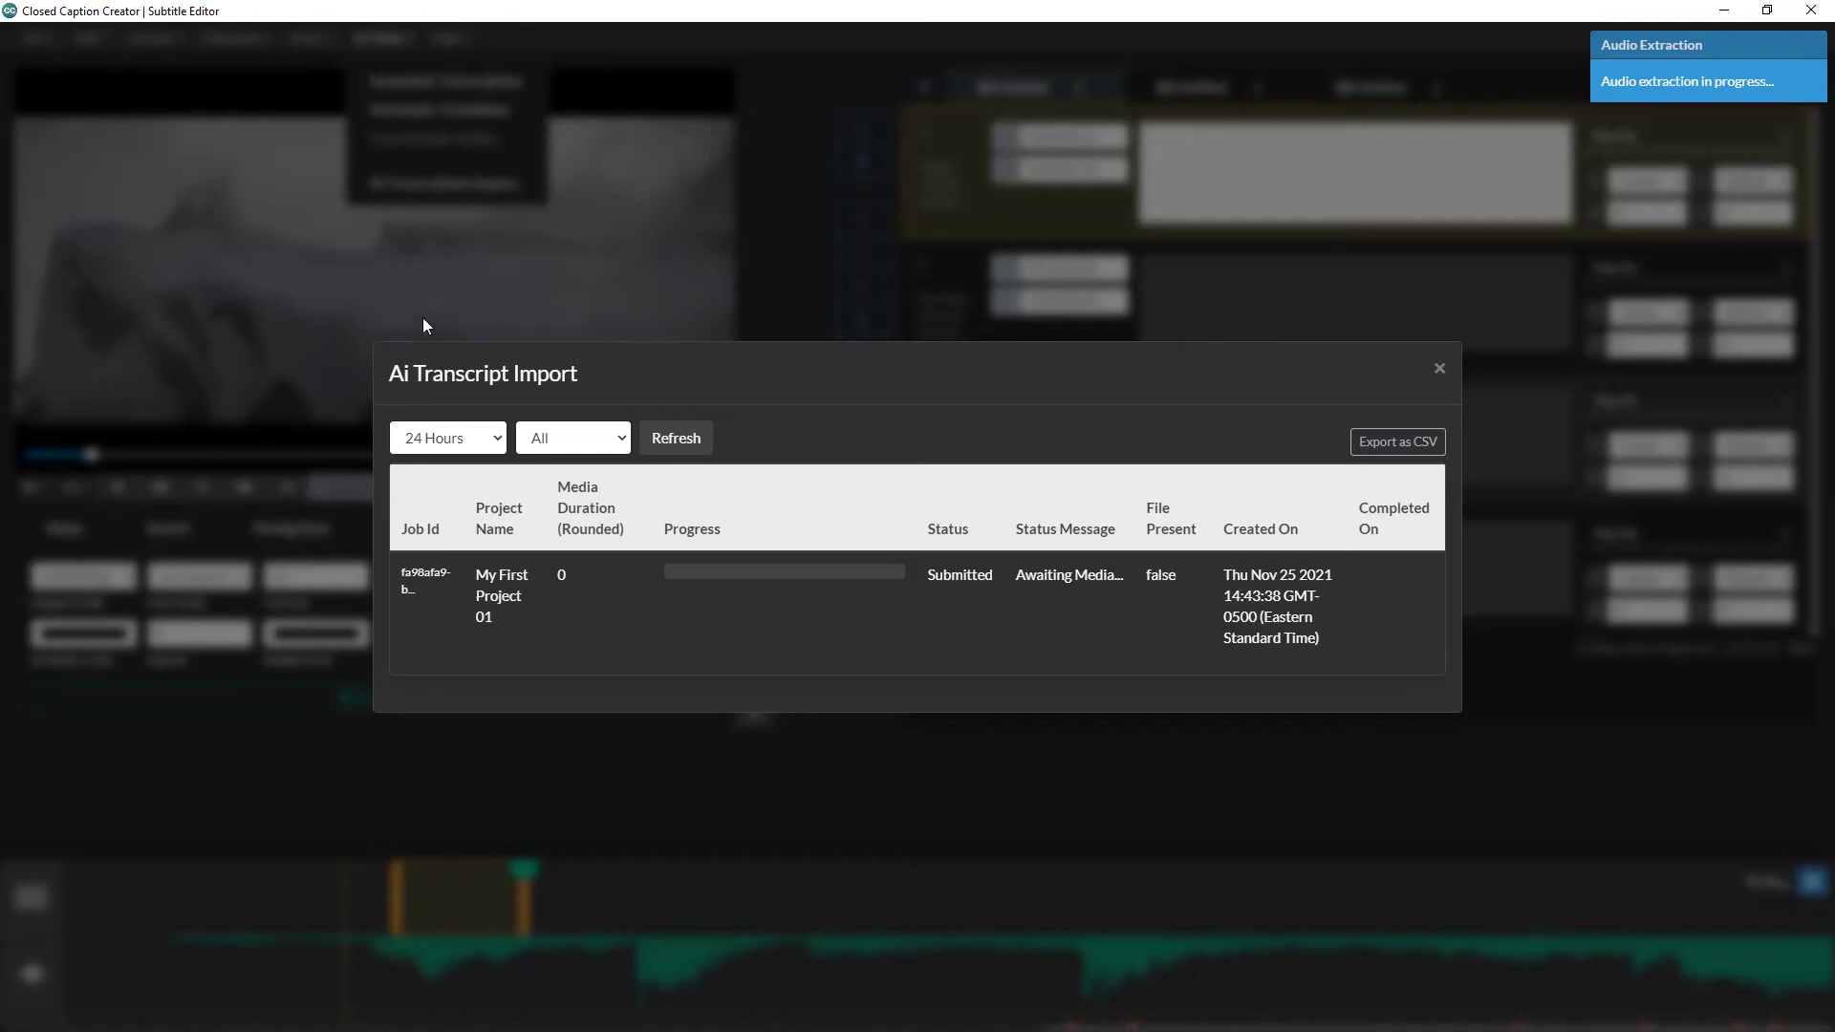
Step: List transcription jobs from a longer time range and select the completed My First Project 01 job
click(478, 442)
click(430, 499)
scroll(863, 506, down, 4)
scroll(863, 514, up, 4)
click(832, 455)
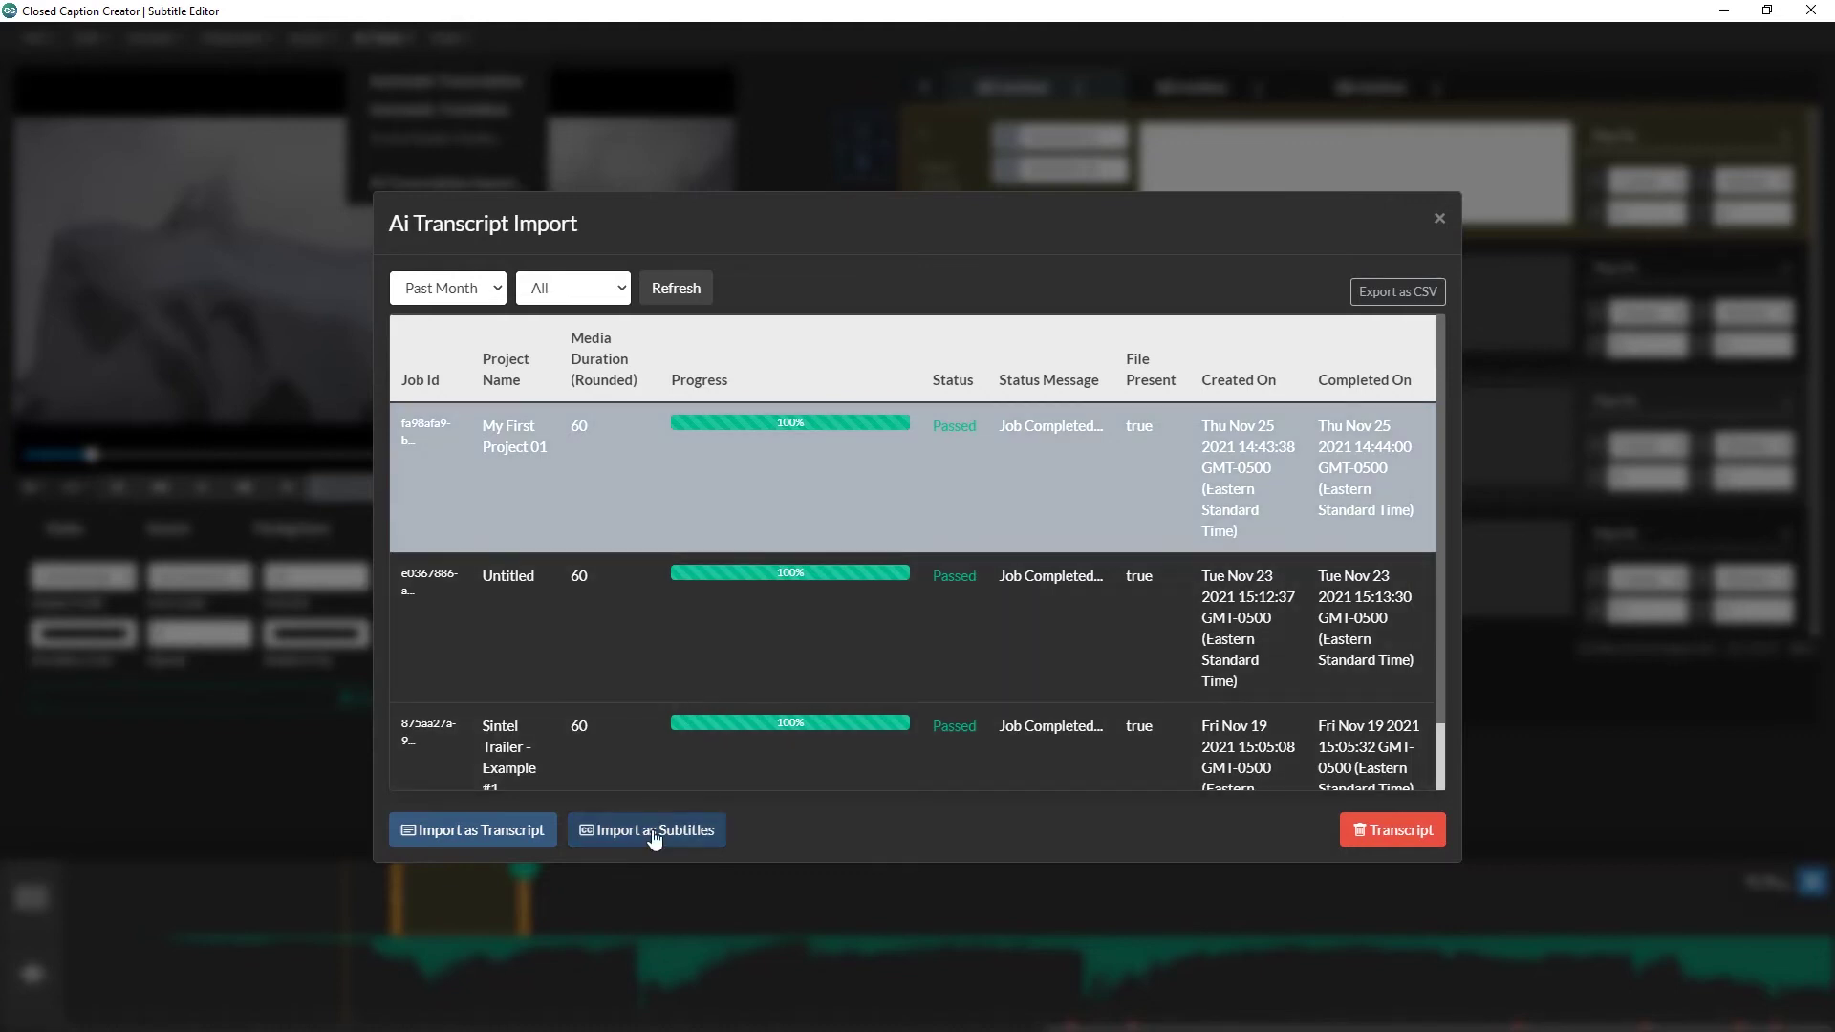
Step: Import the transcript as subtitles and preview subtitles 1–6 on the video
click(656, 837)
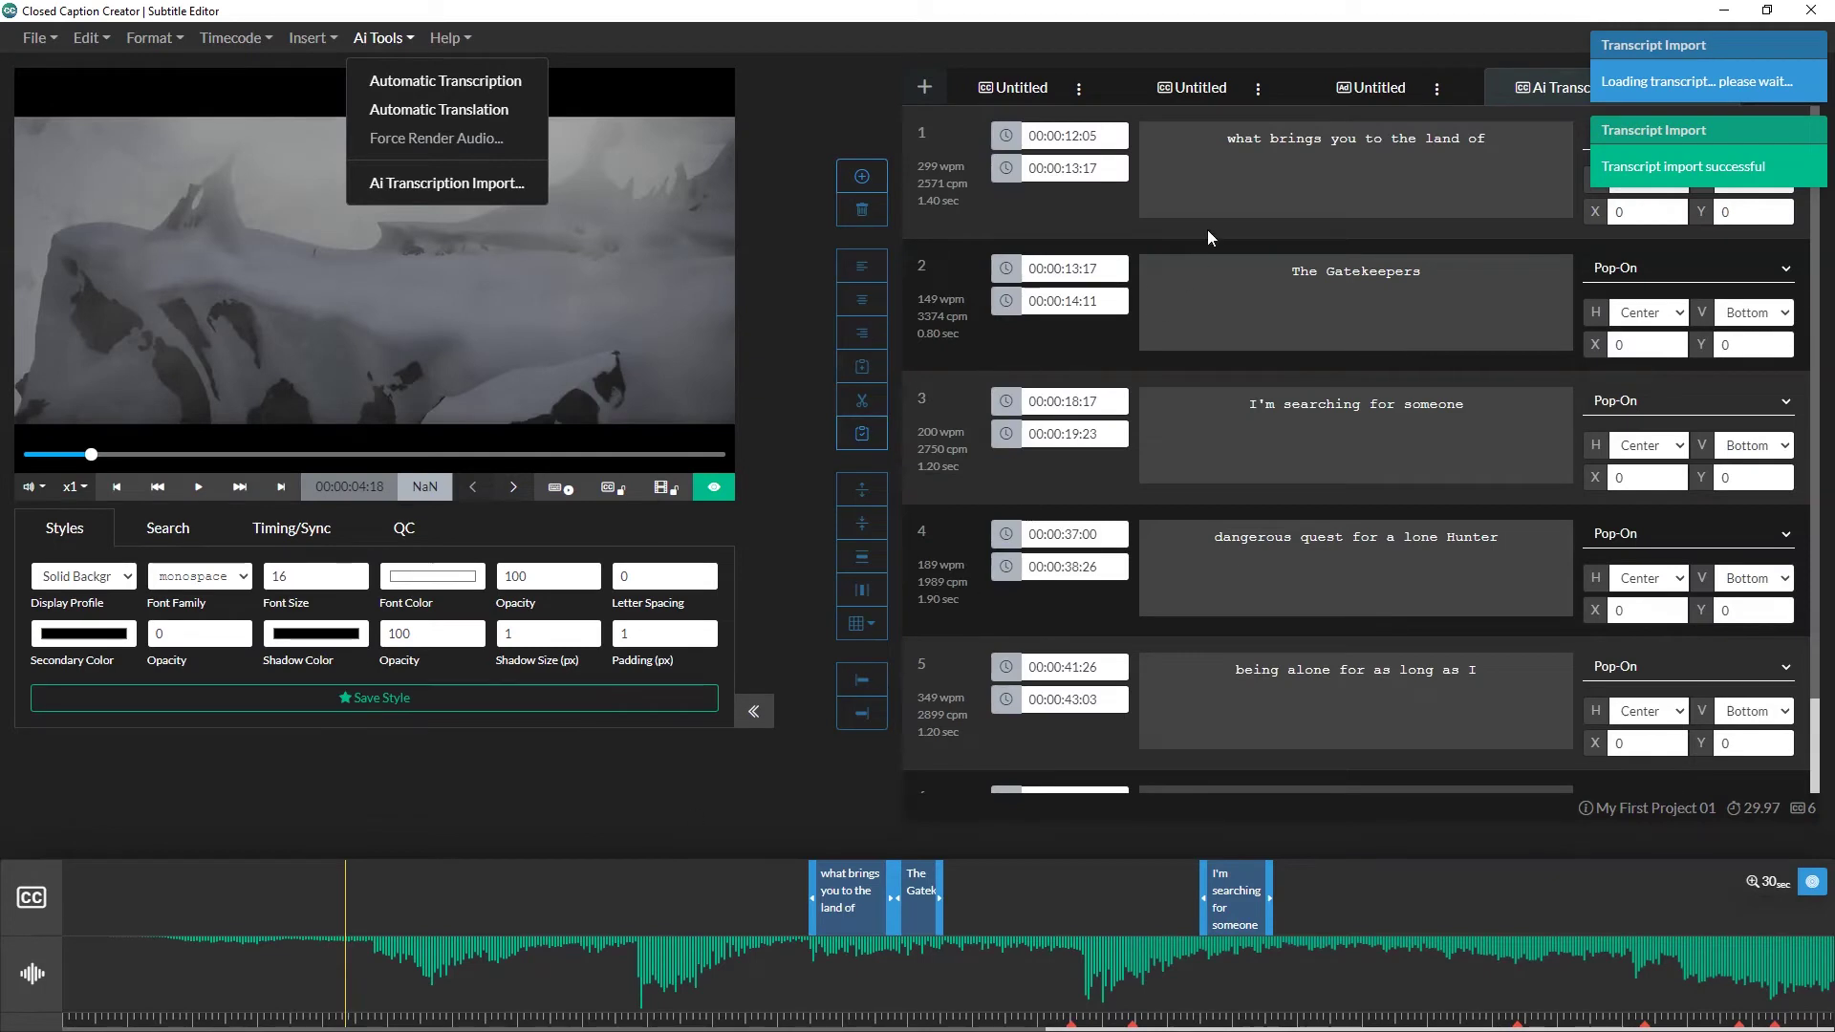
click(1213, 199)
click(1212, 277)
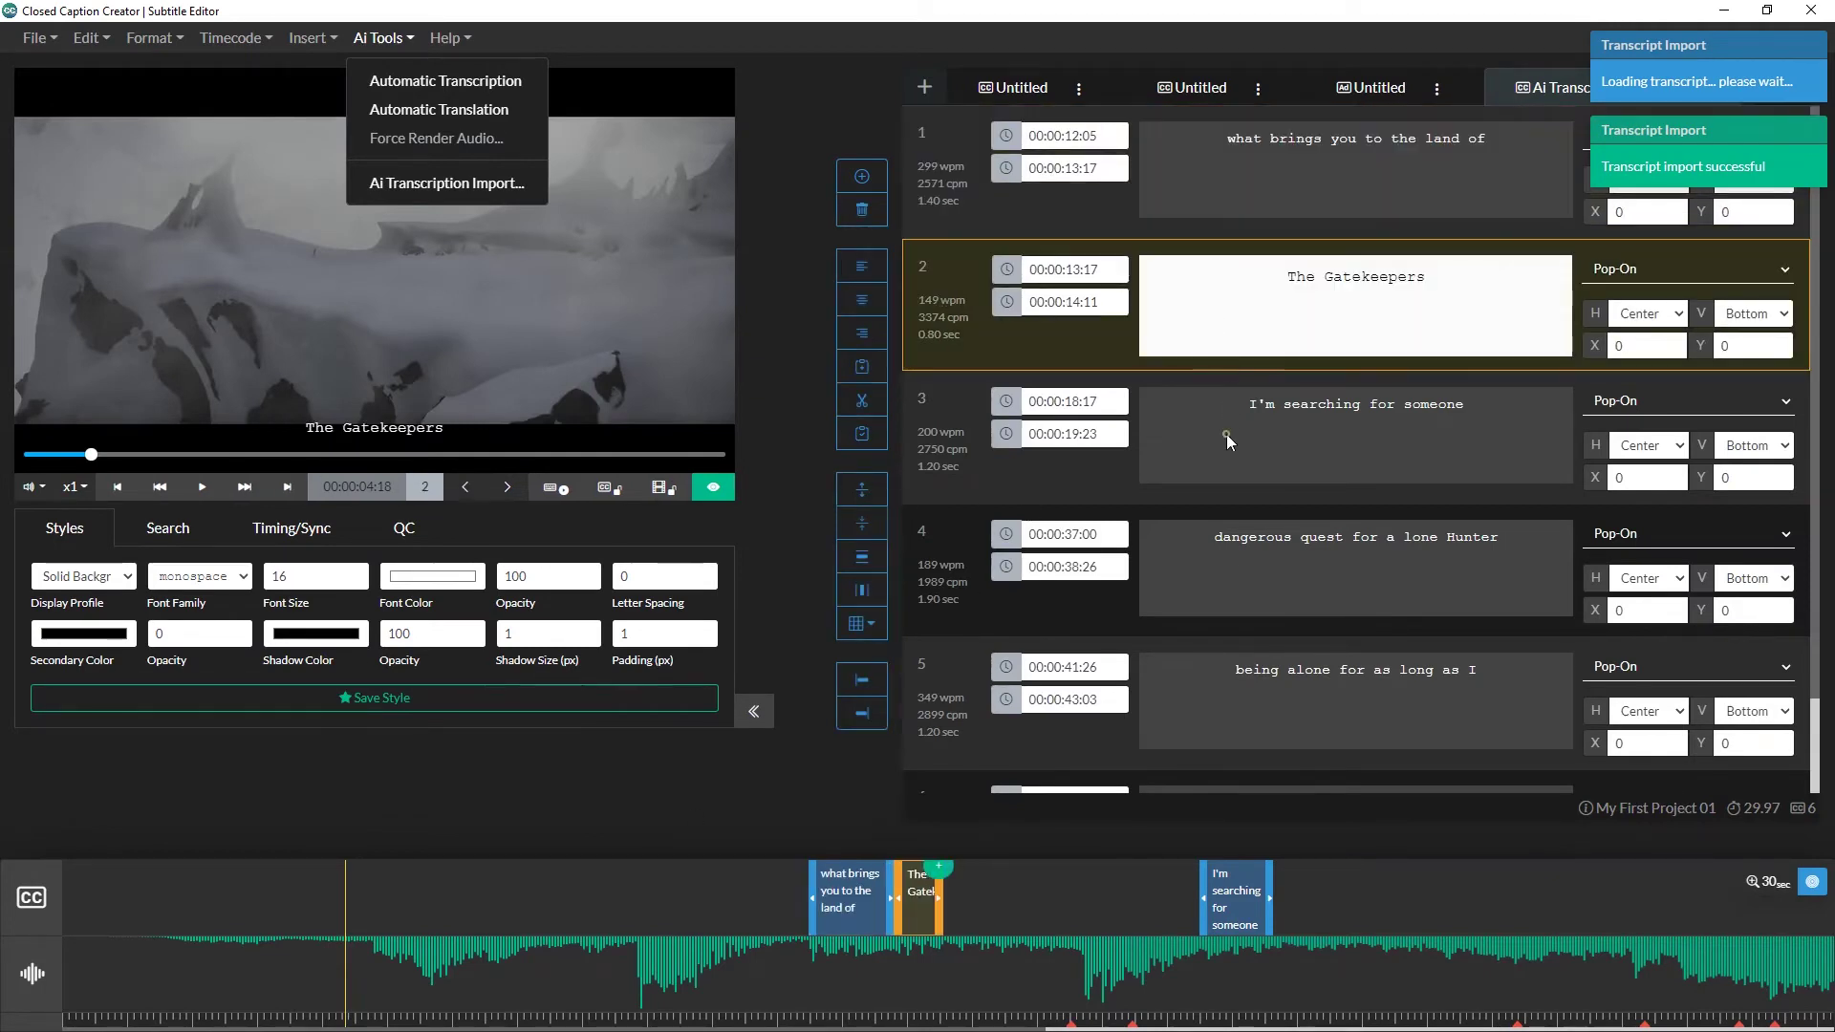
click(1224, 432)
click(1220, 565)
click(1223, 661)
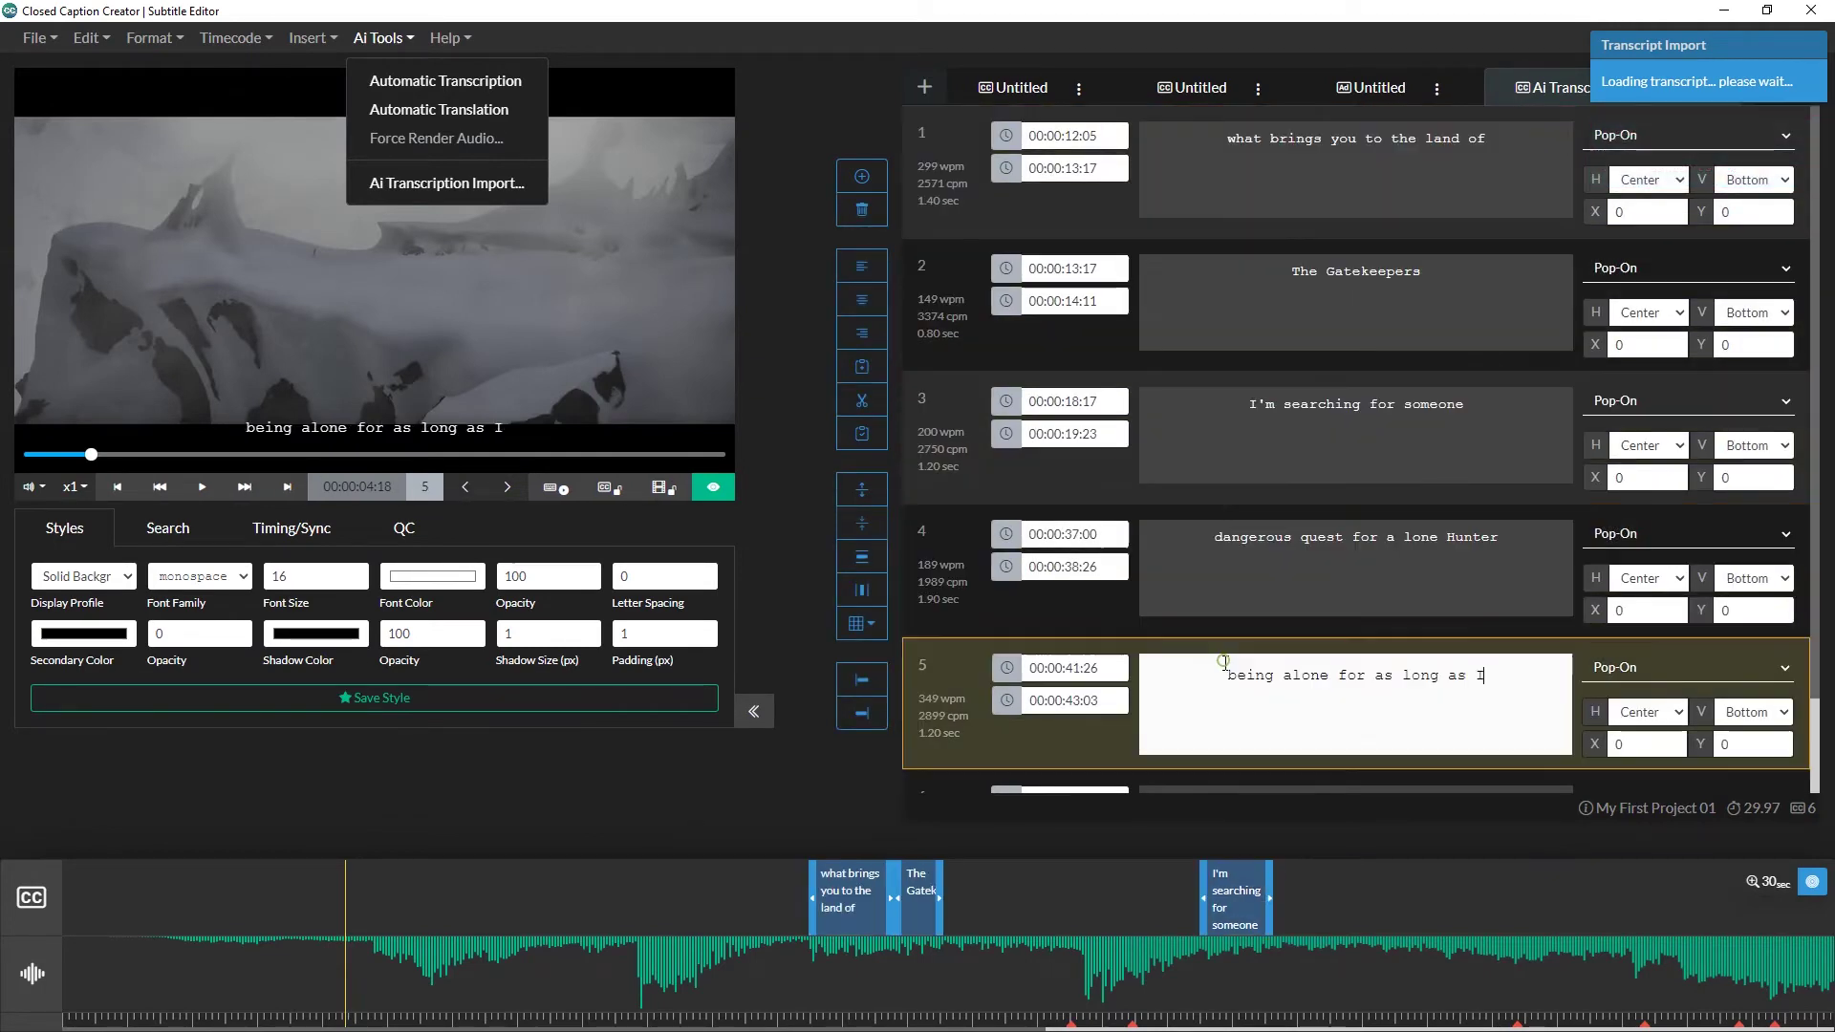
click(1213, 774)
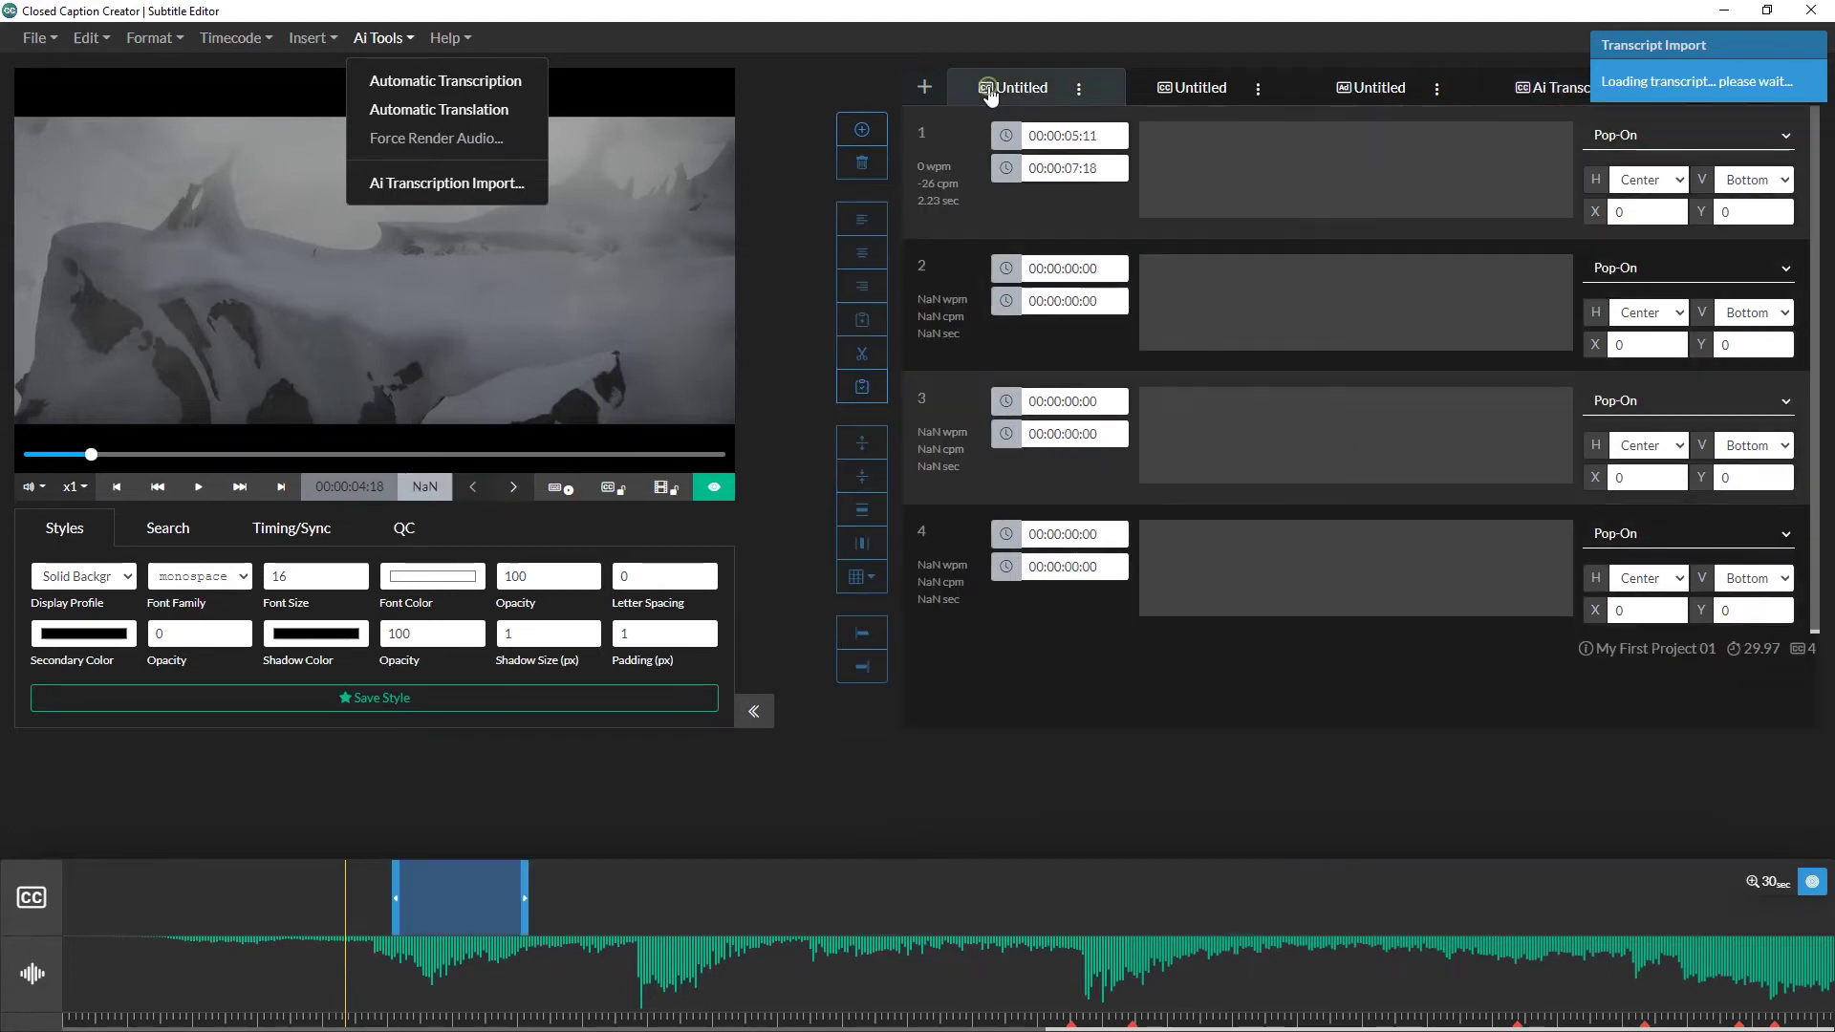
Step: Delete empty events 2–4 from the first Untitled file
click(1194, 325)
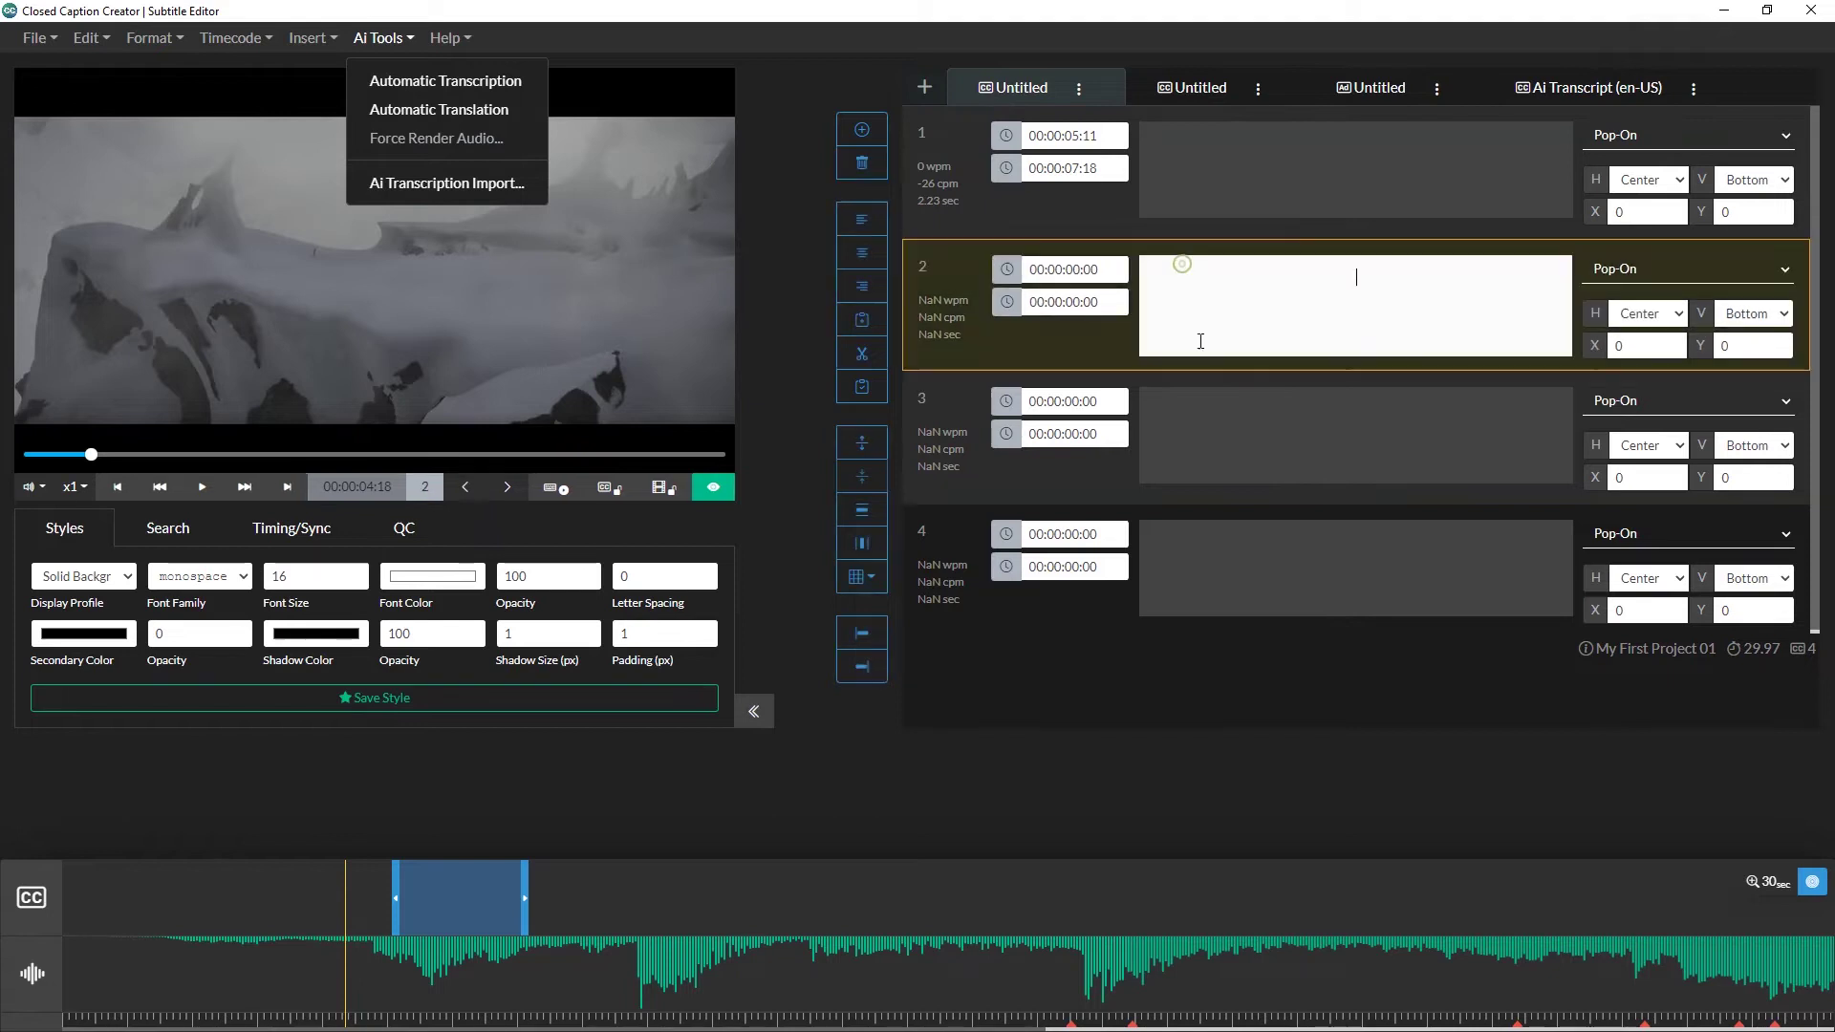
shift+click(1211, 543)
click(875, 167)
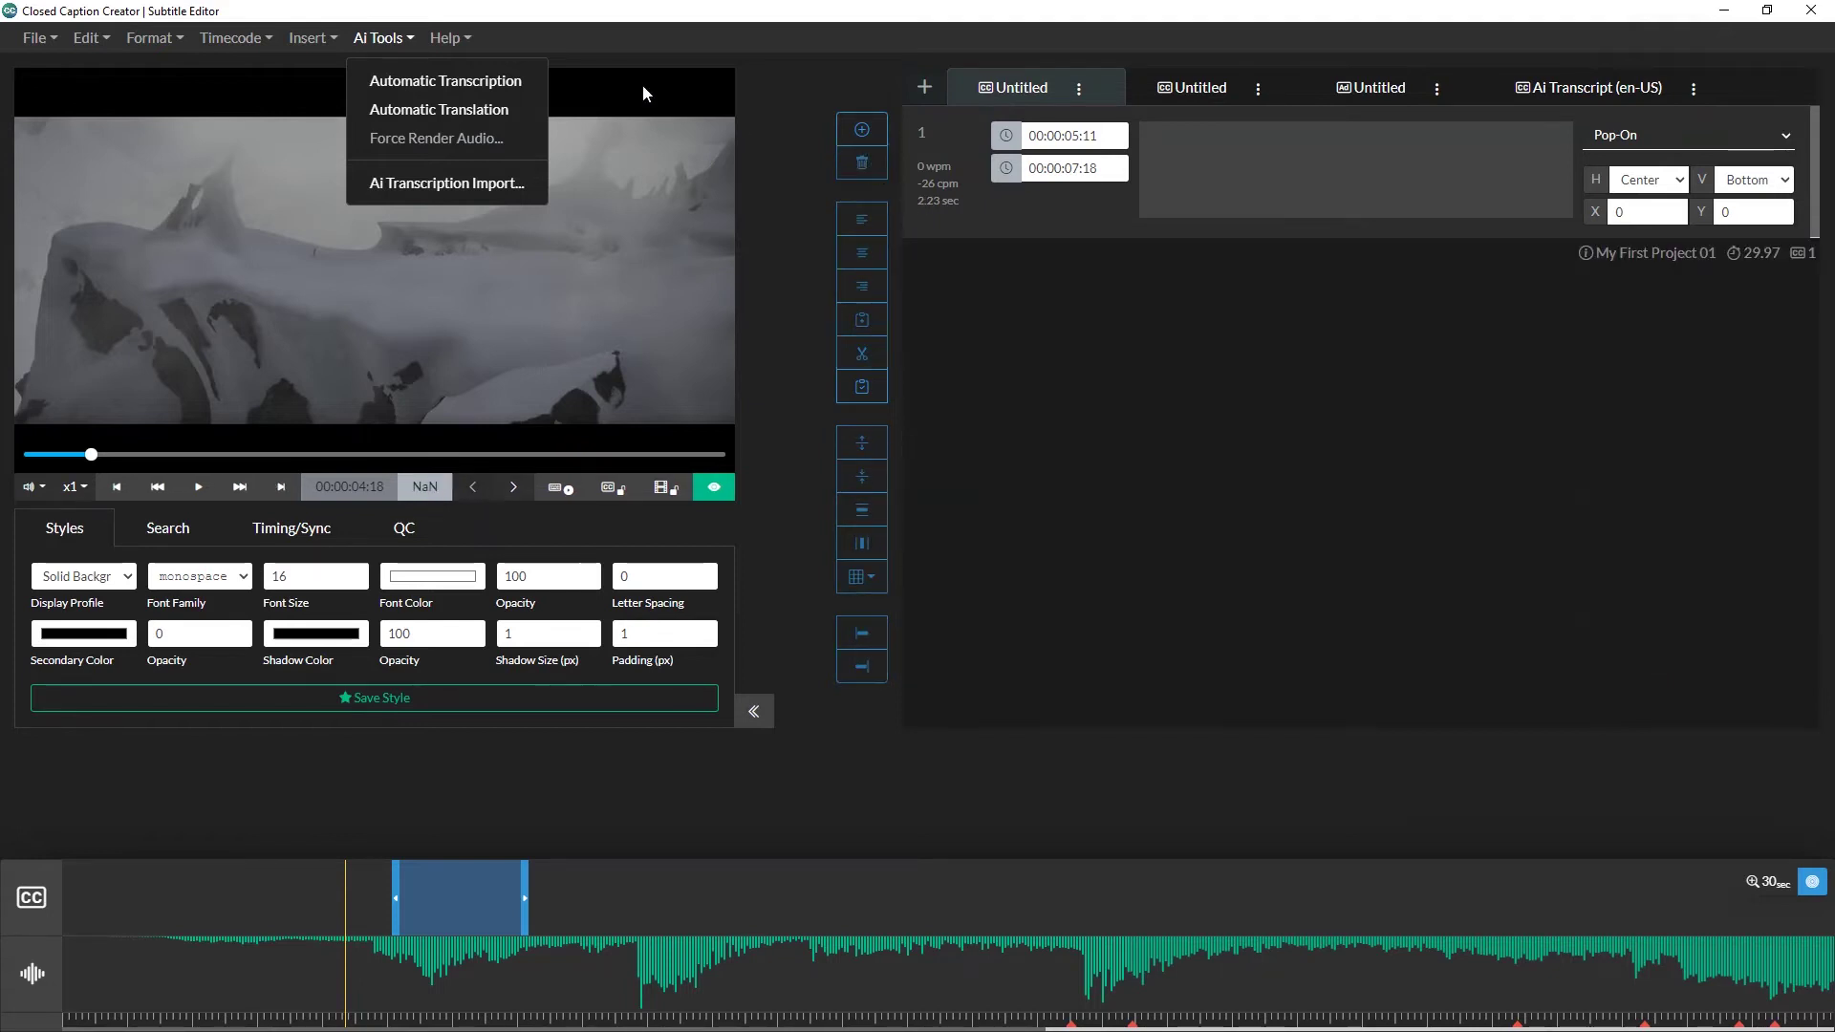
click(394, 36)
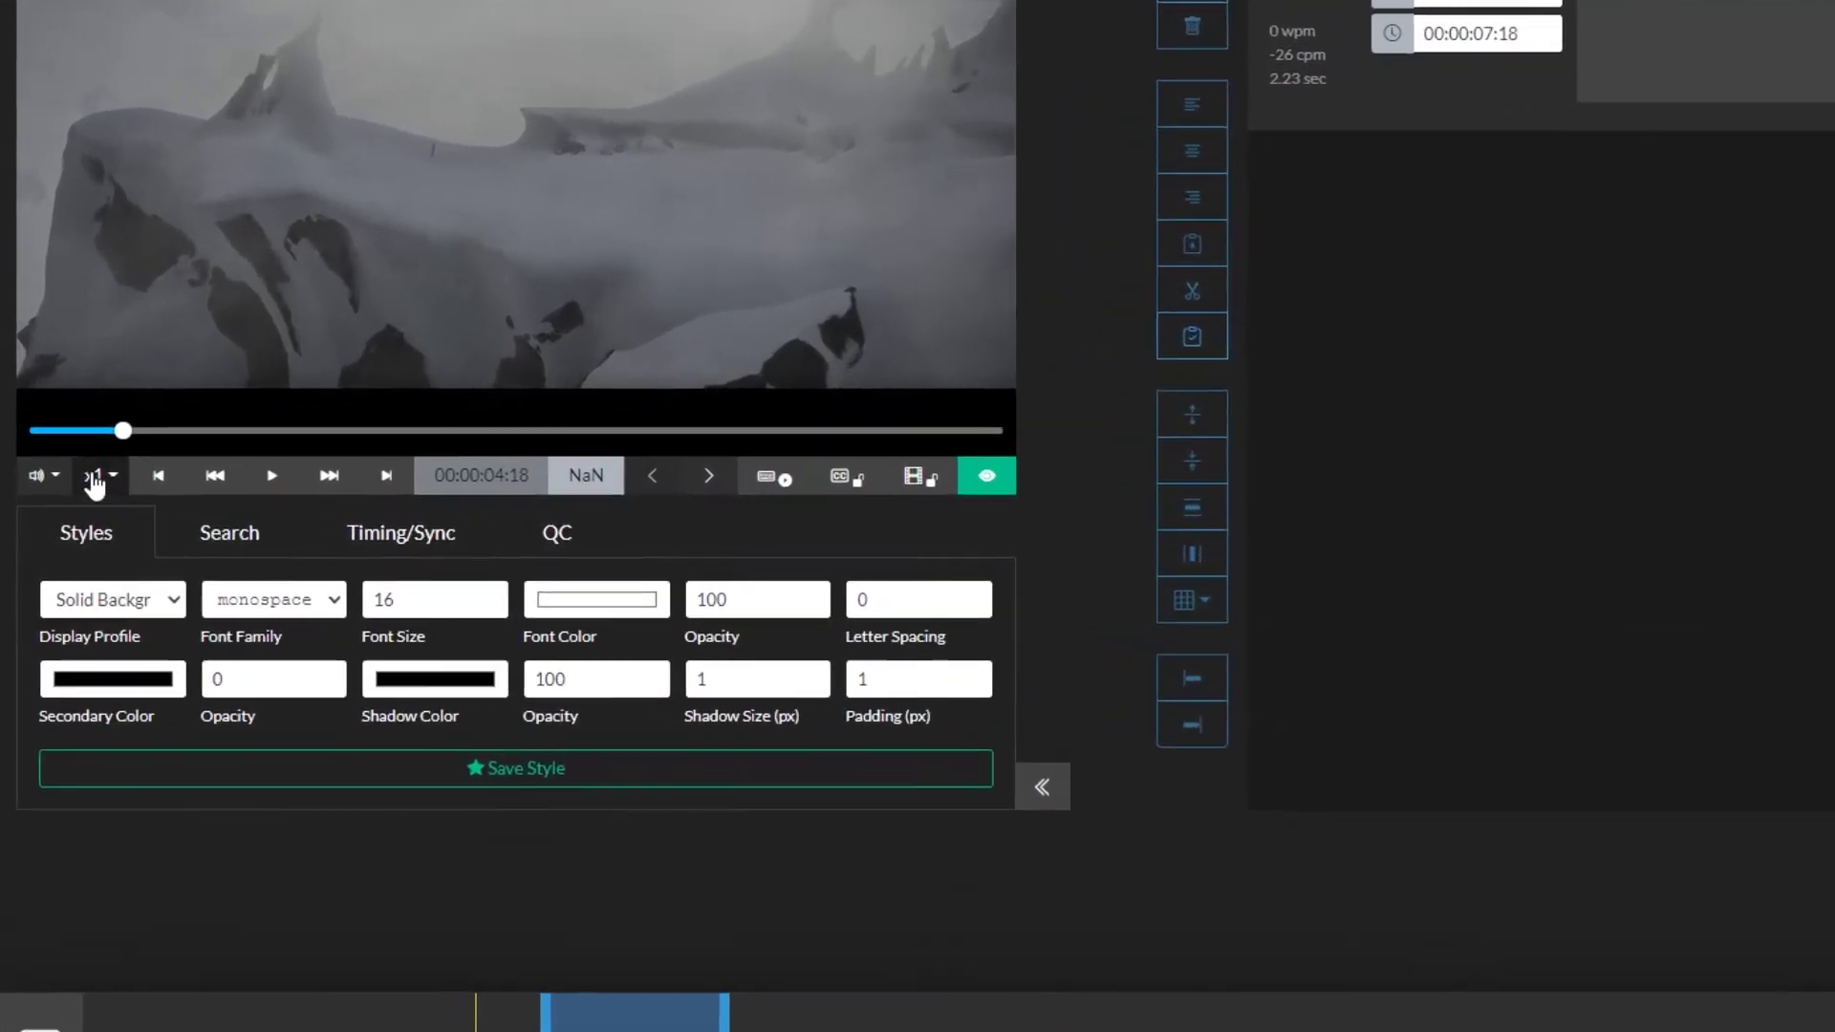
Step: Set playback speed to x0.5 and turn on Pause While Typing
click(95, 477)
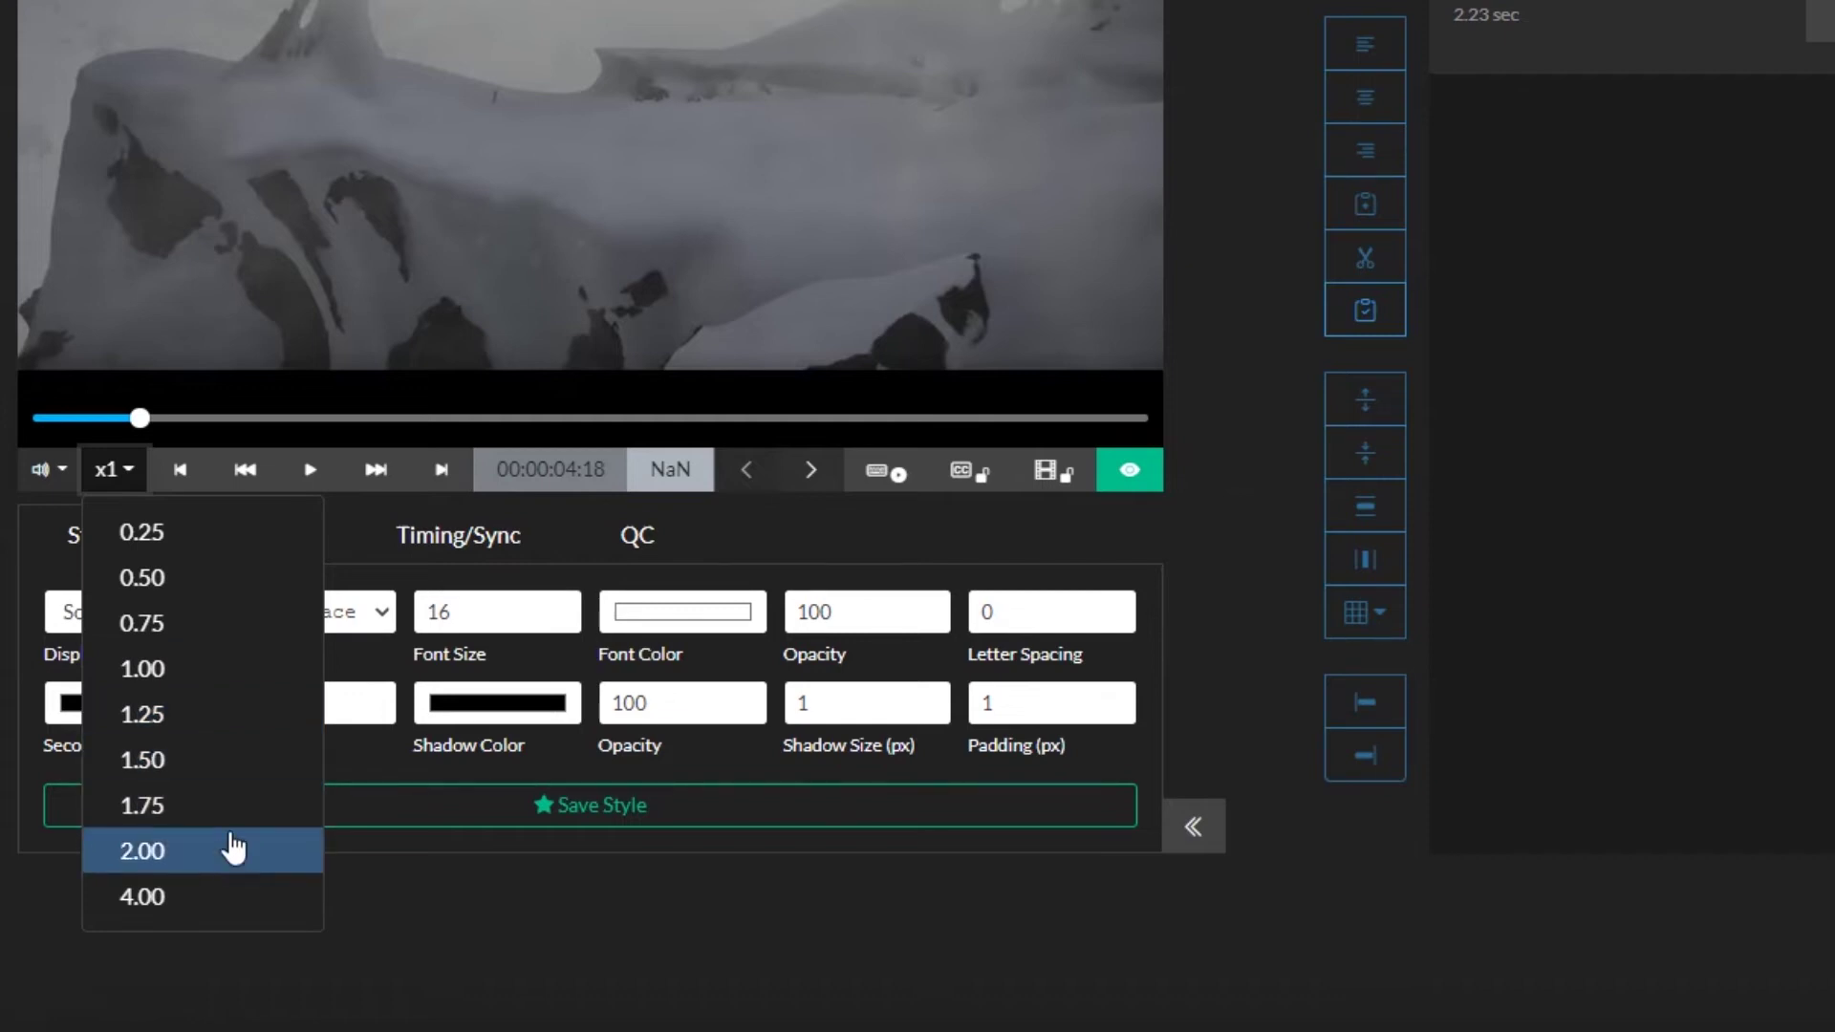
click(234, 625)
click(160, 471)
click(238, 579)
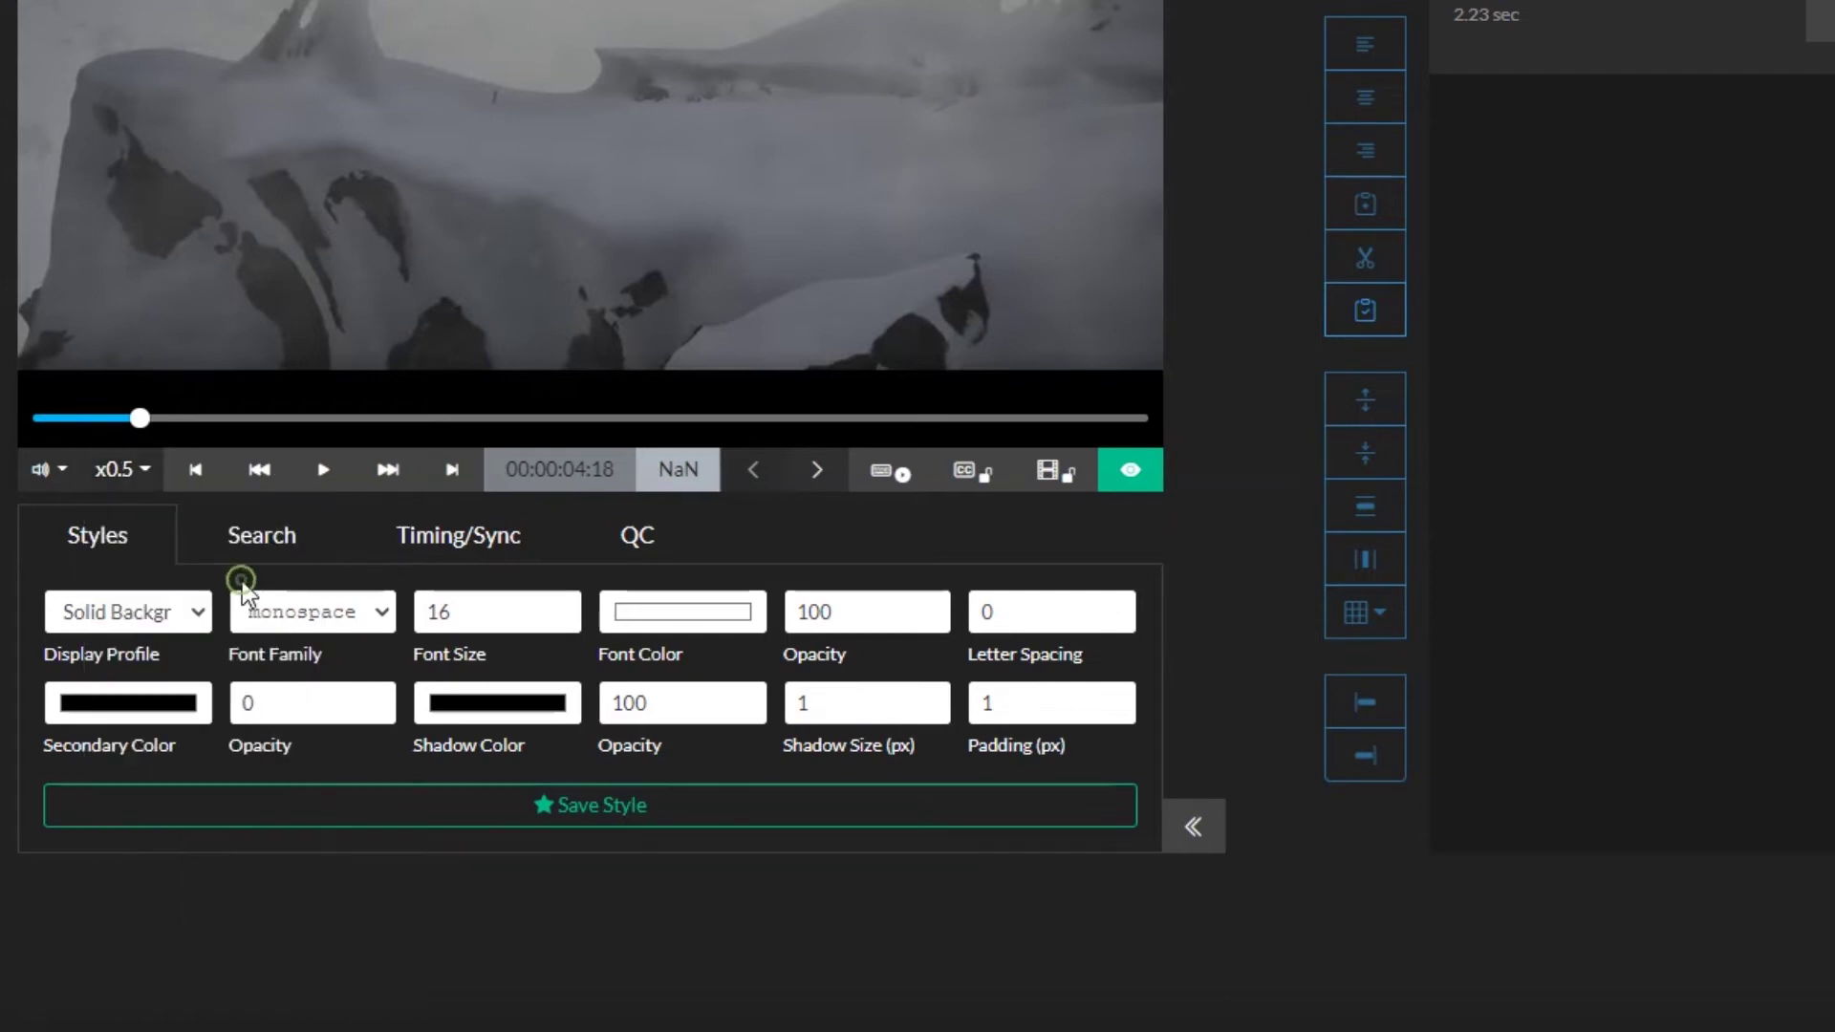
click(894, 478)
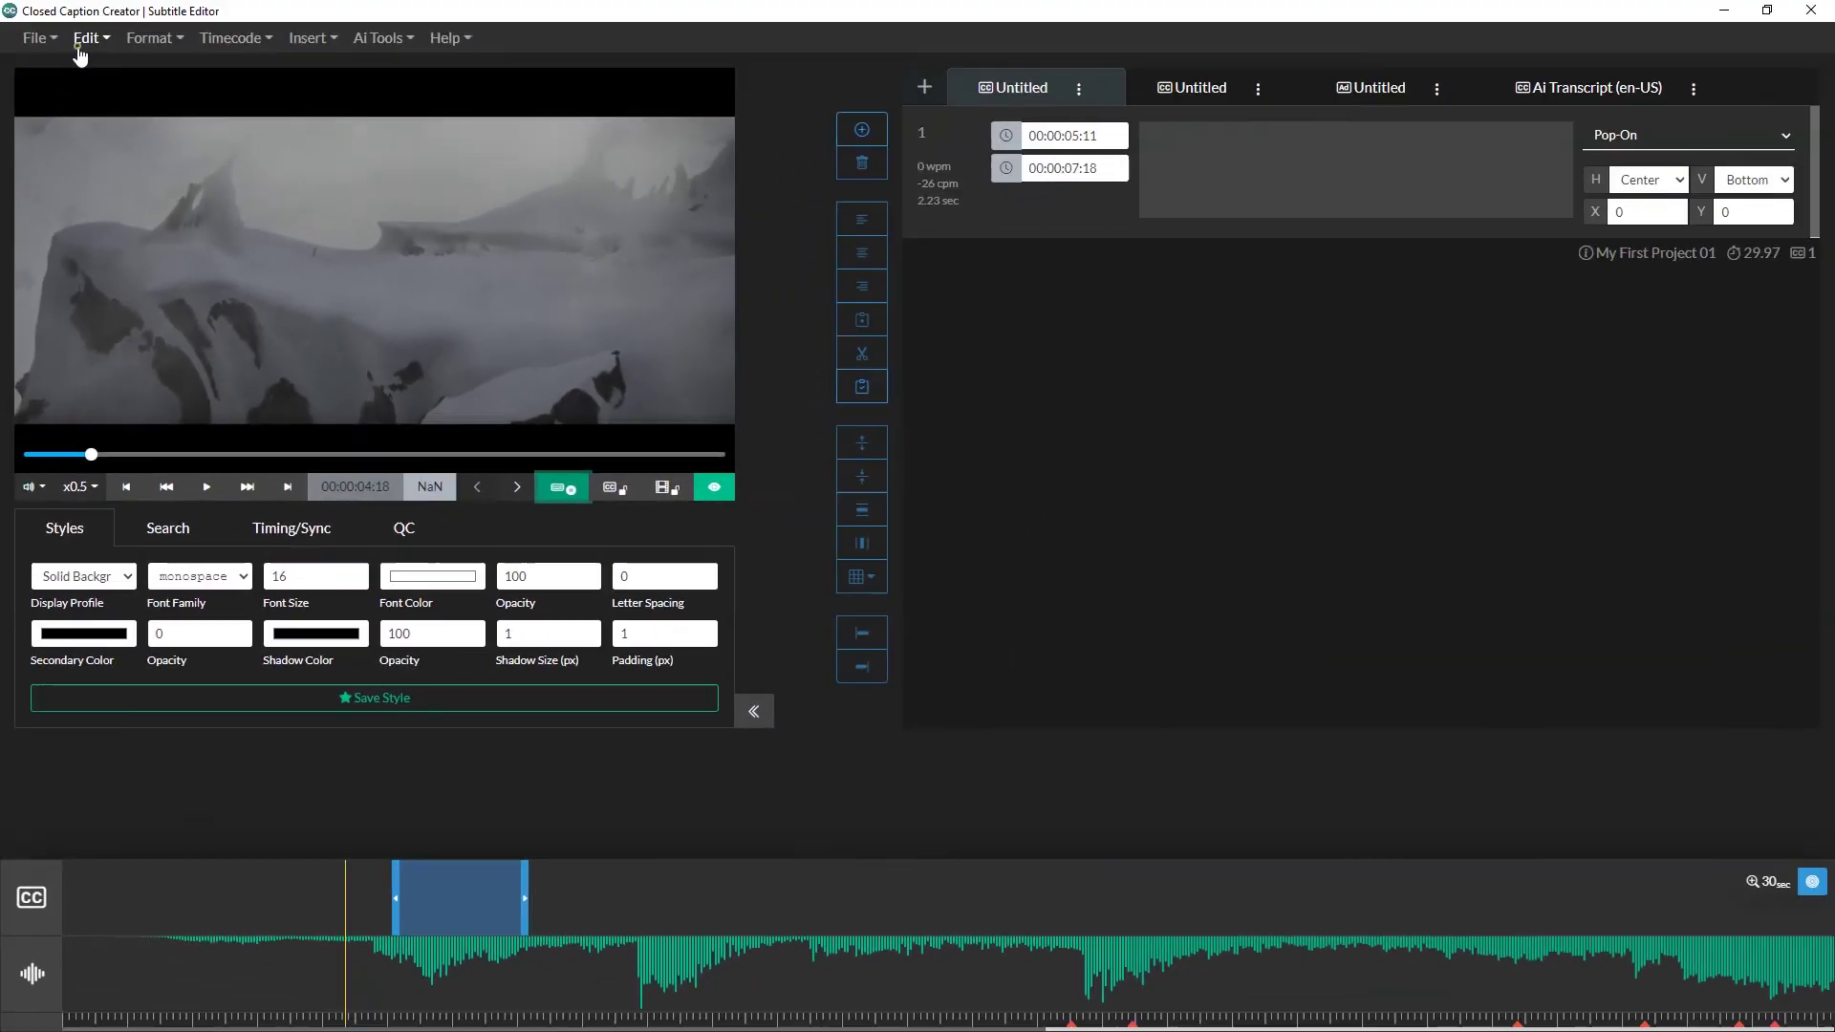
Step: Assign the grave (`) key to Toggle Playback (Play/Pause) in Shortcut Keys
click(88, 38)
click(166, 302)
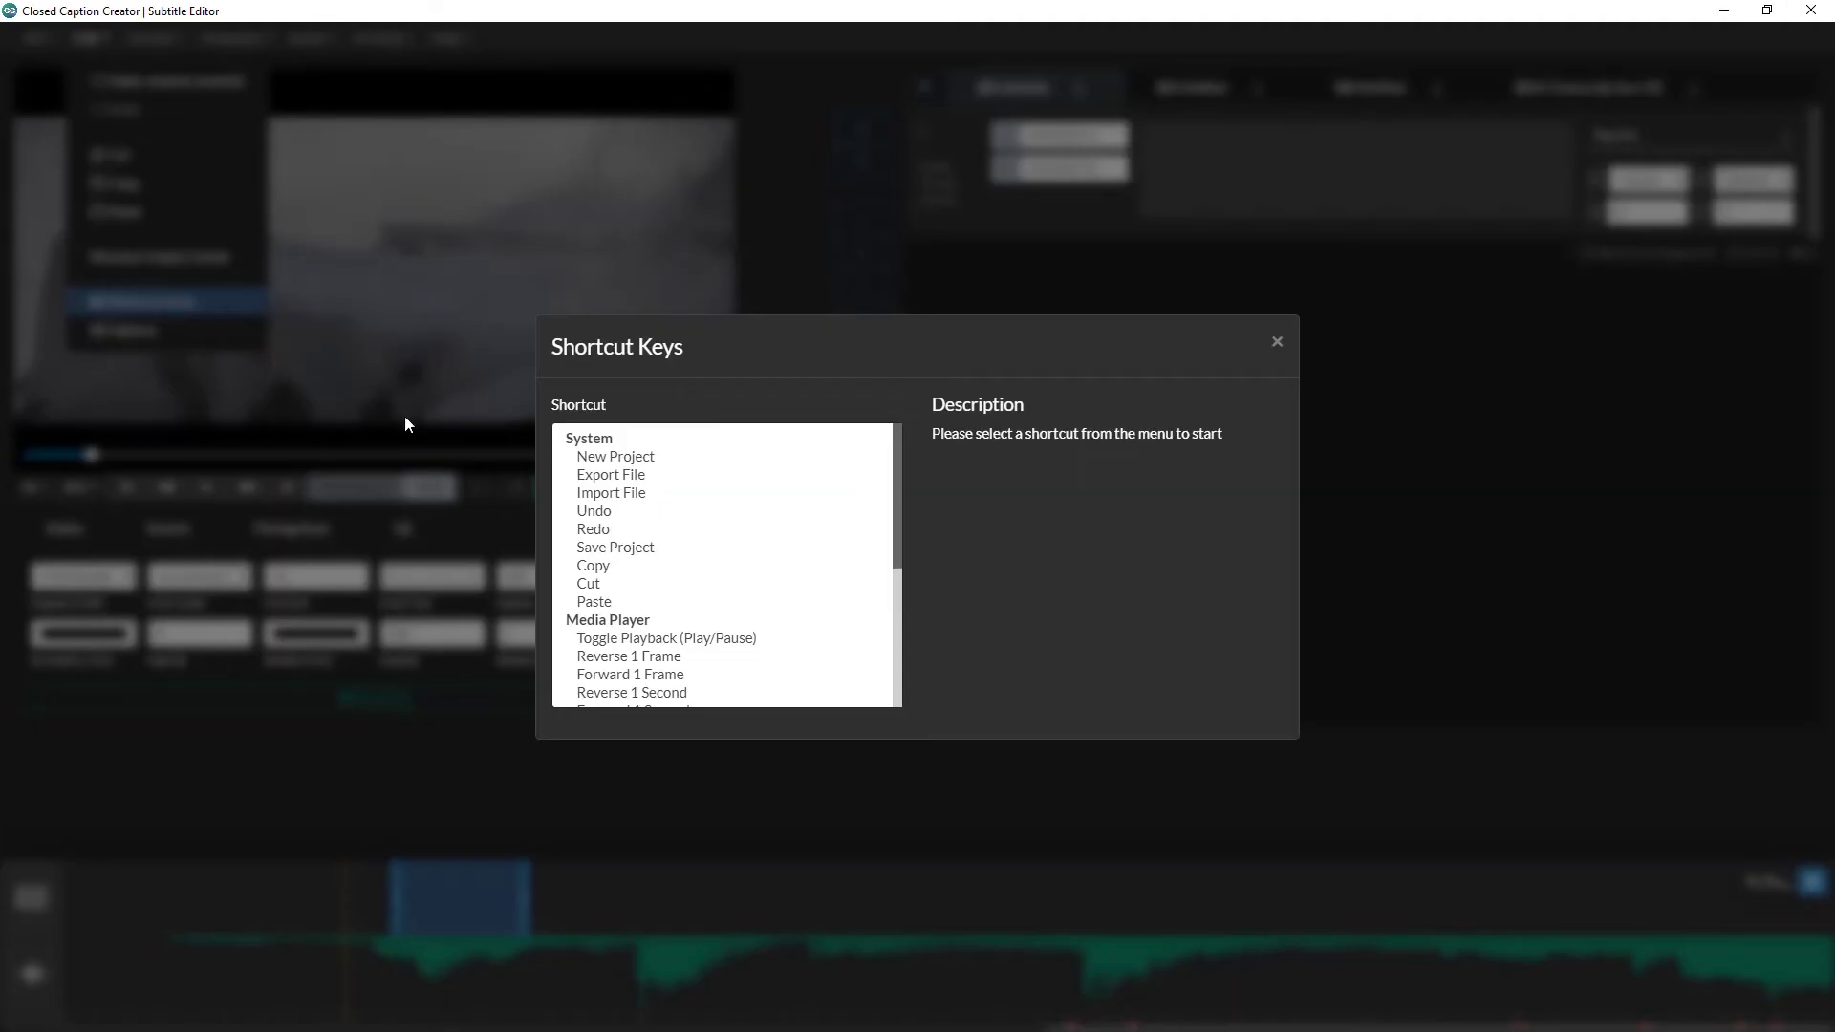
drag(898, 444, 897, 527)
click(706, 472)
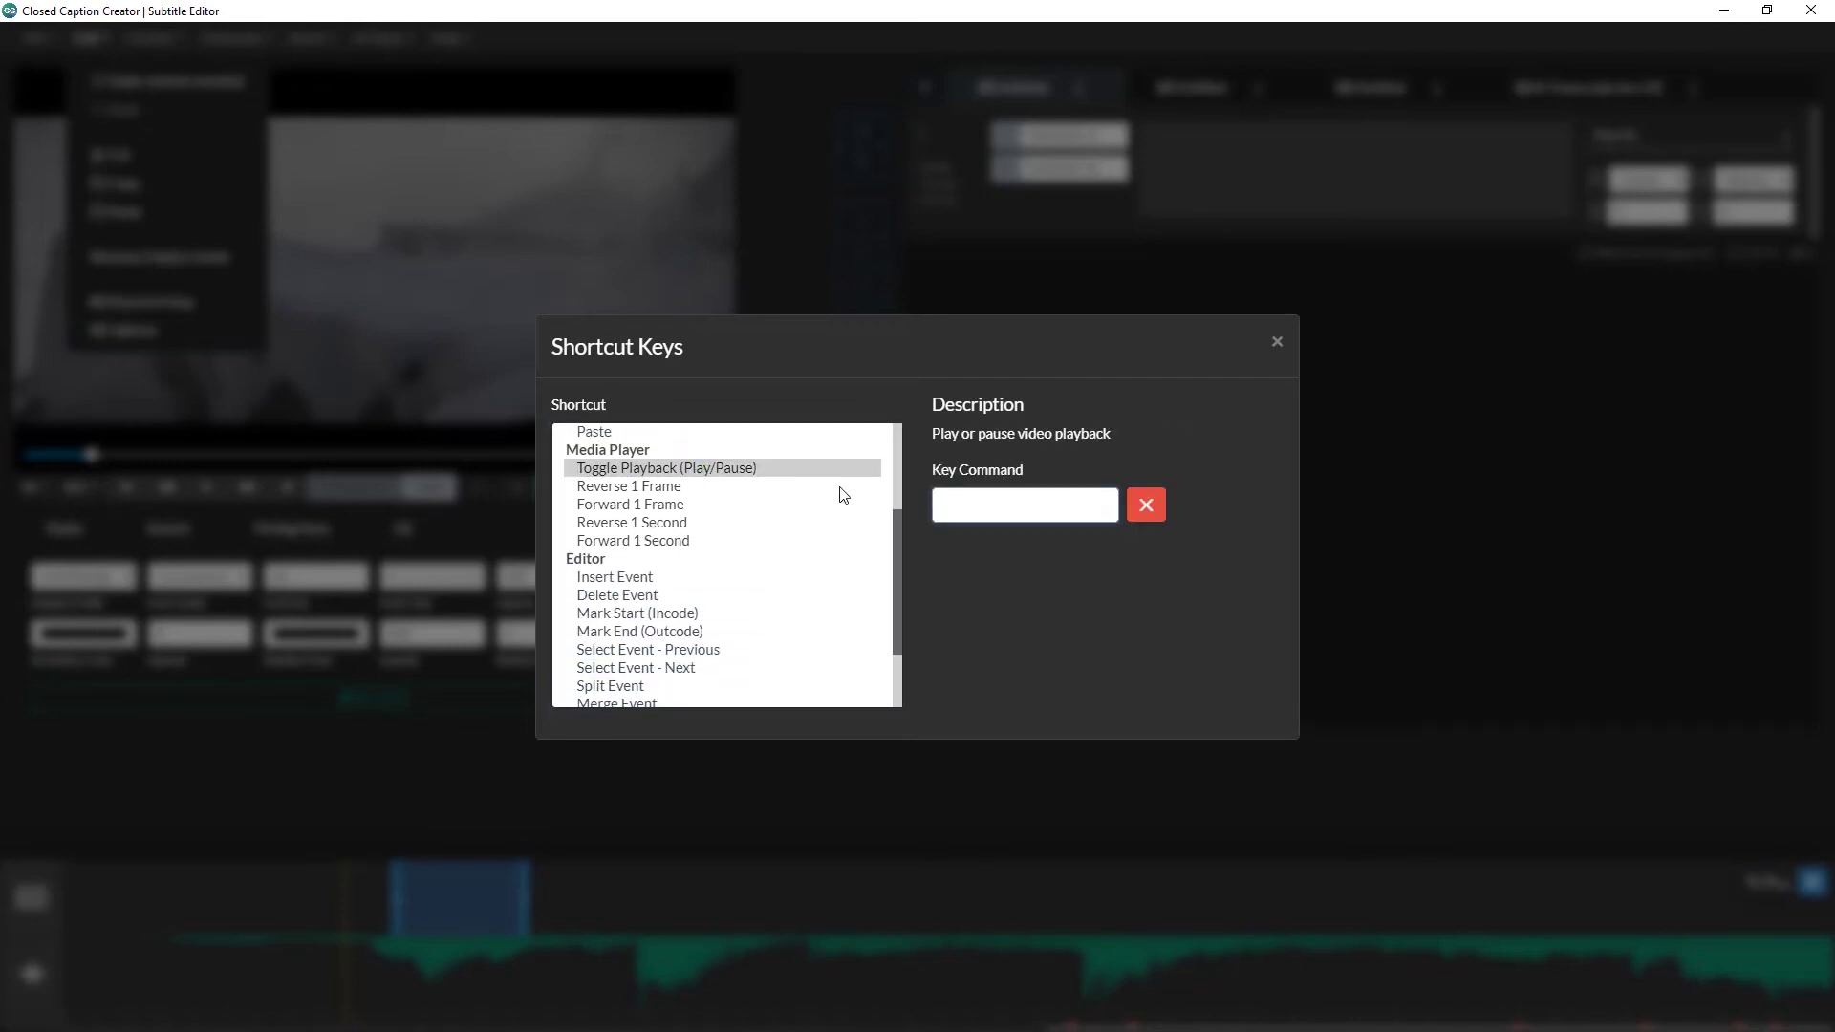
key(grave)
Step: Assign Shift+Left to Reverse 1 Second, select Forward 1 Second, and close the shortcut settings
scroll(625, 498, up, 3)
scroll(636, 544, down, 2)
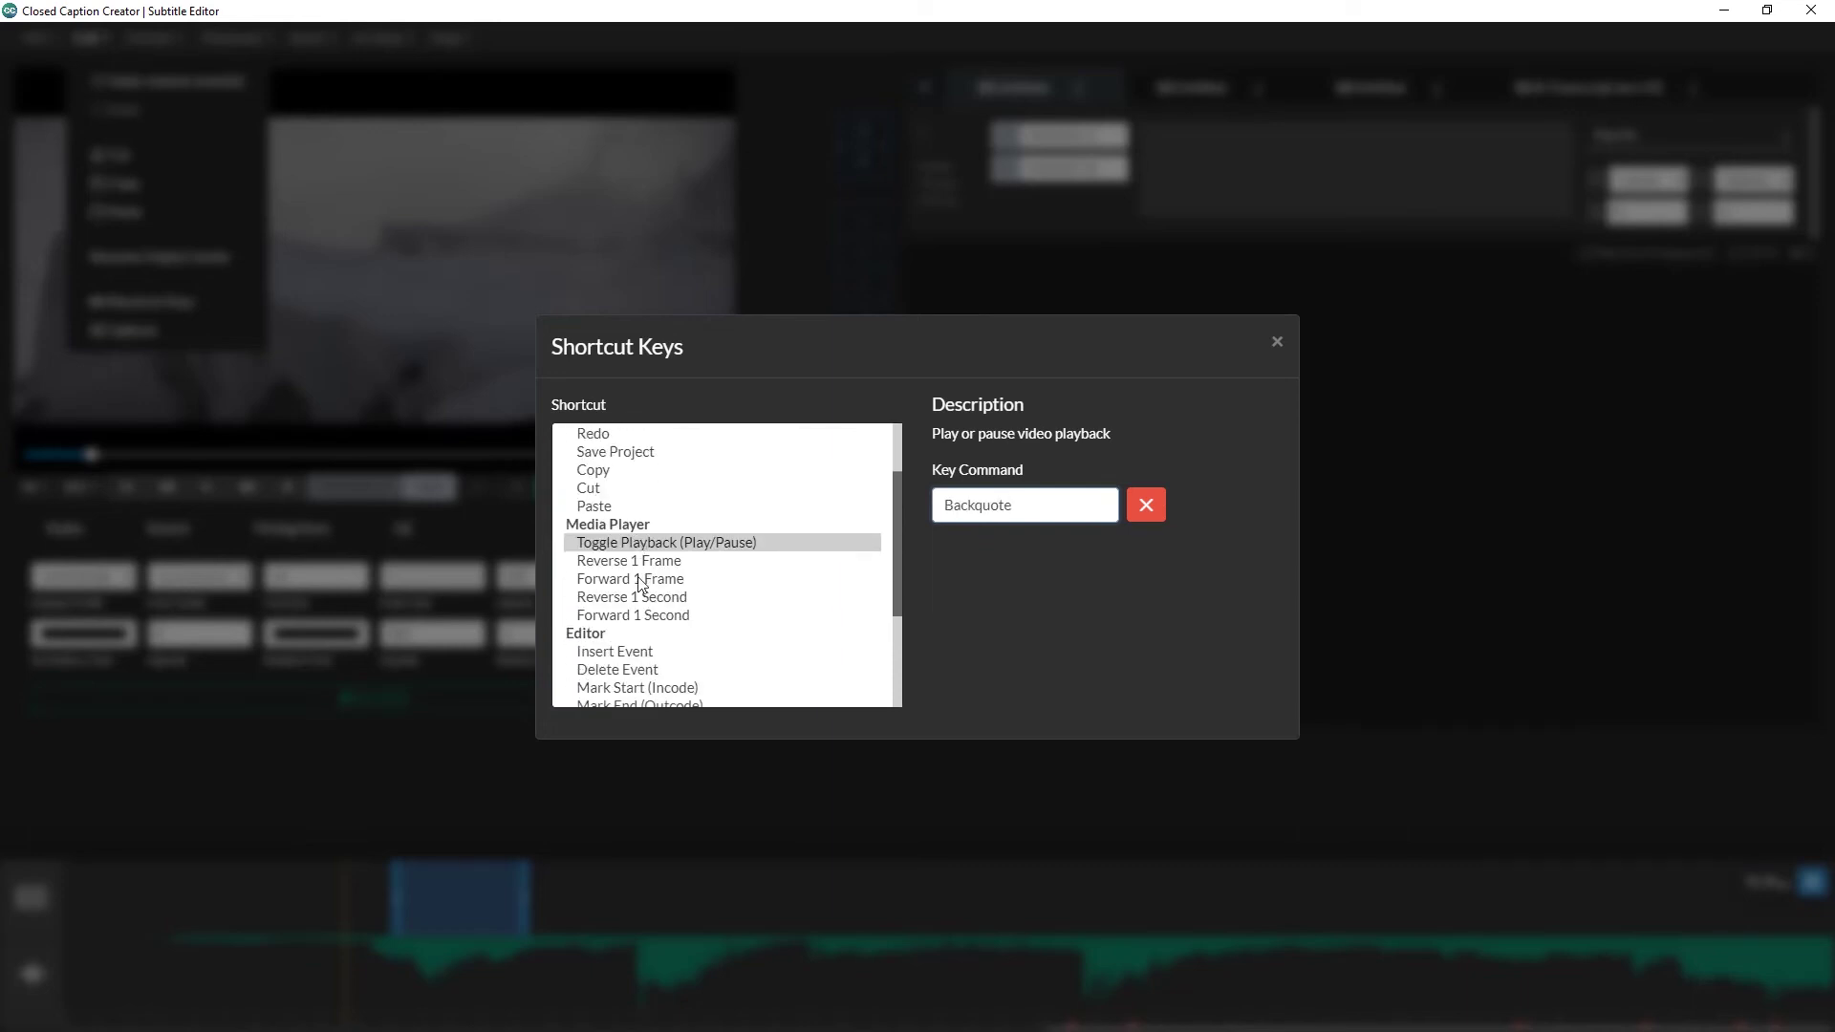
click(636, 597)
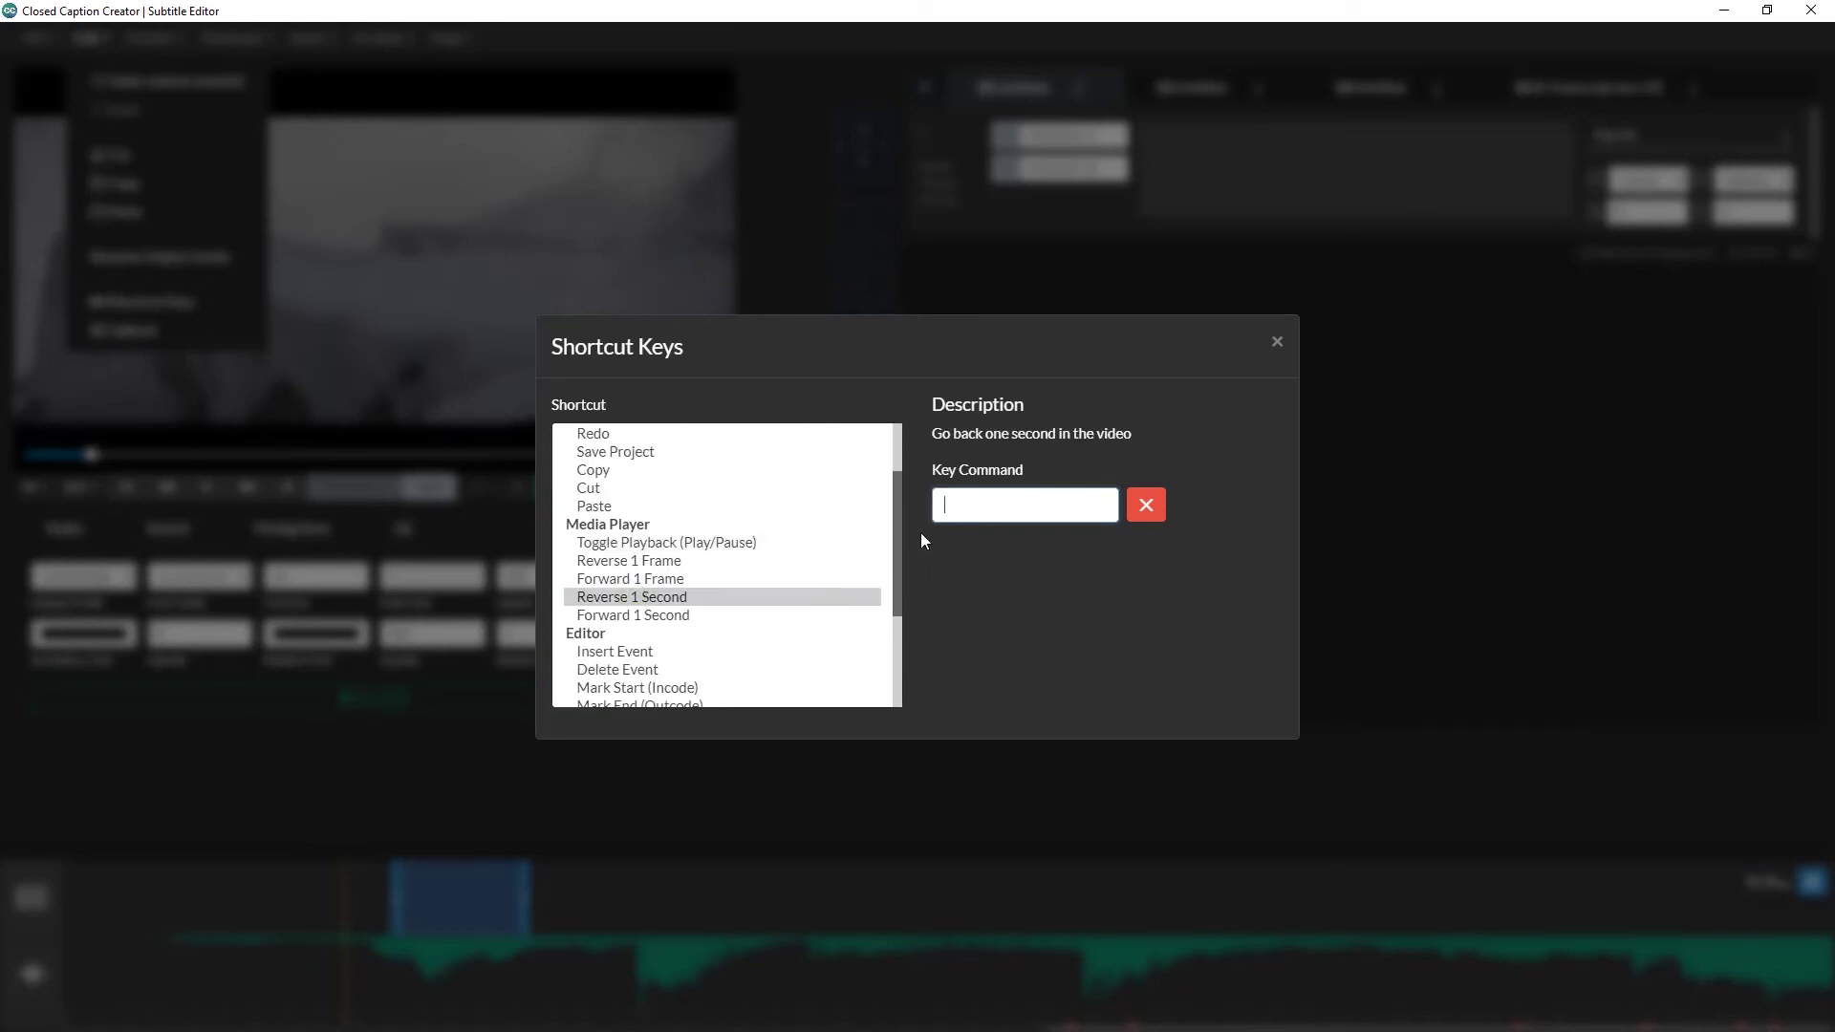
key(shift+Left)
click(654, 614)
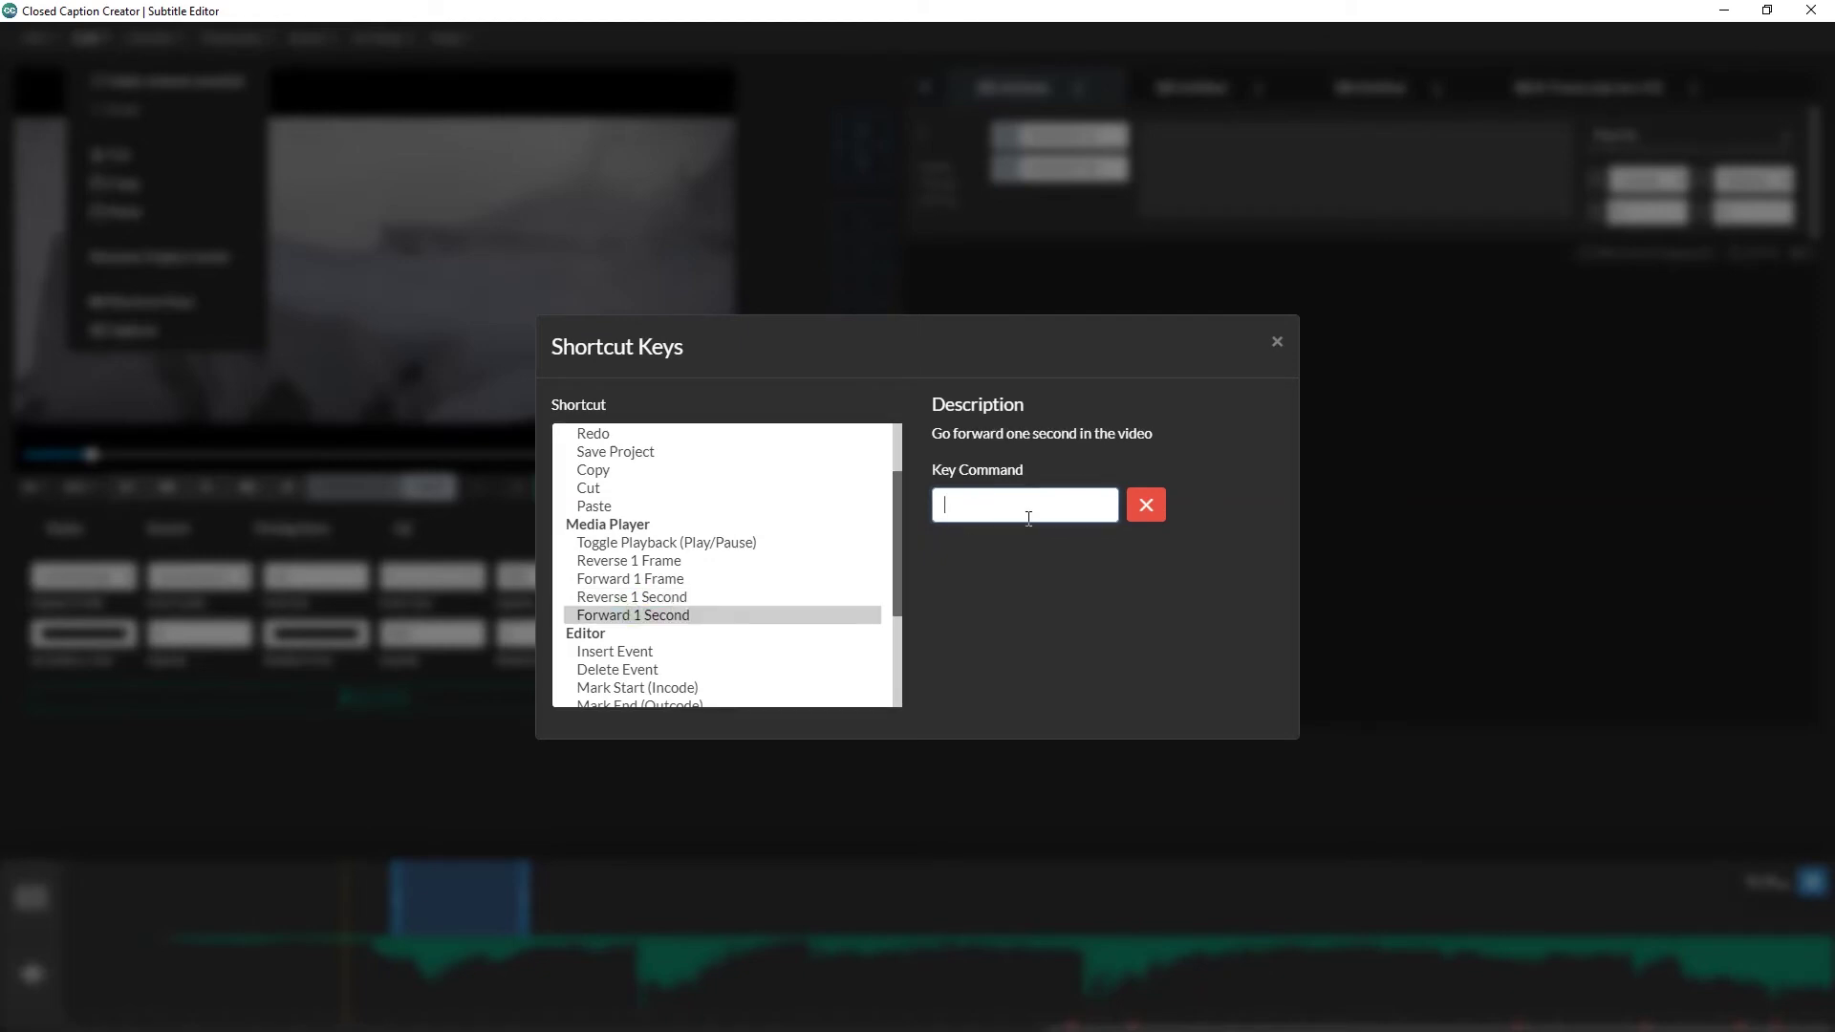
click(1274, 343)
click(92, 53)
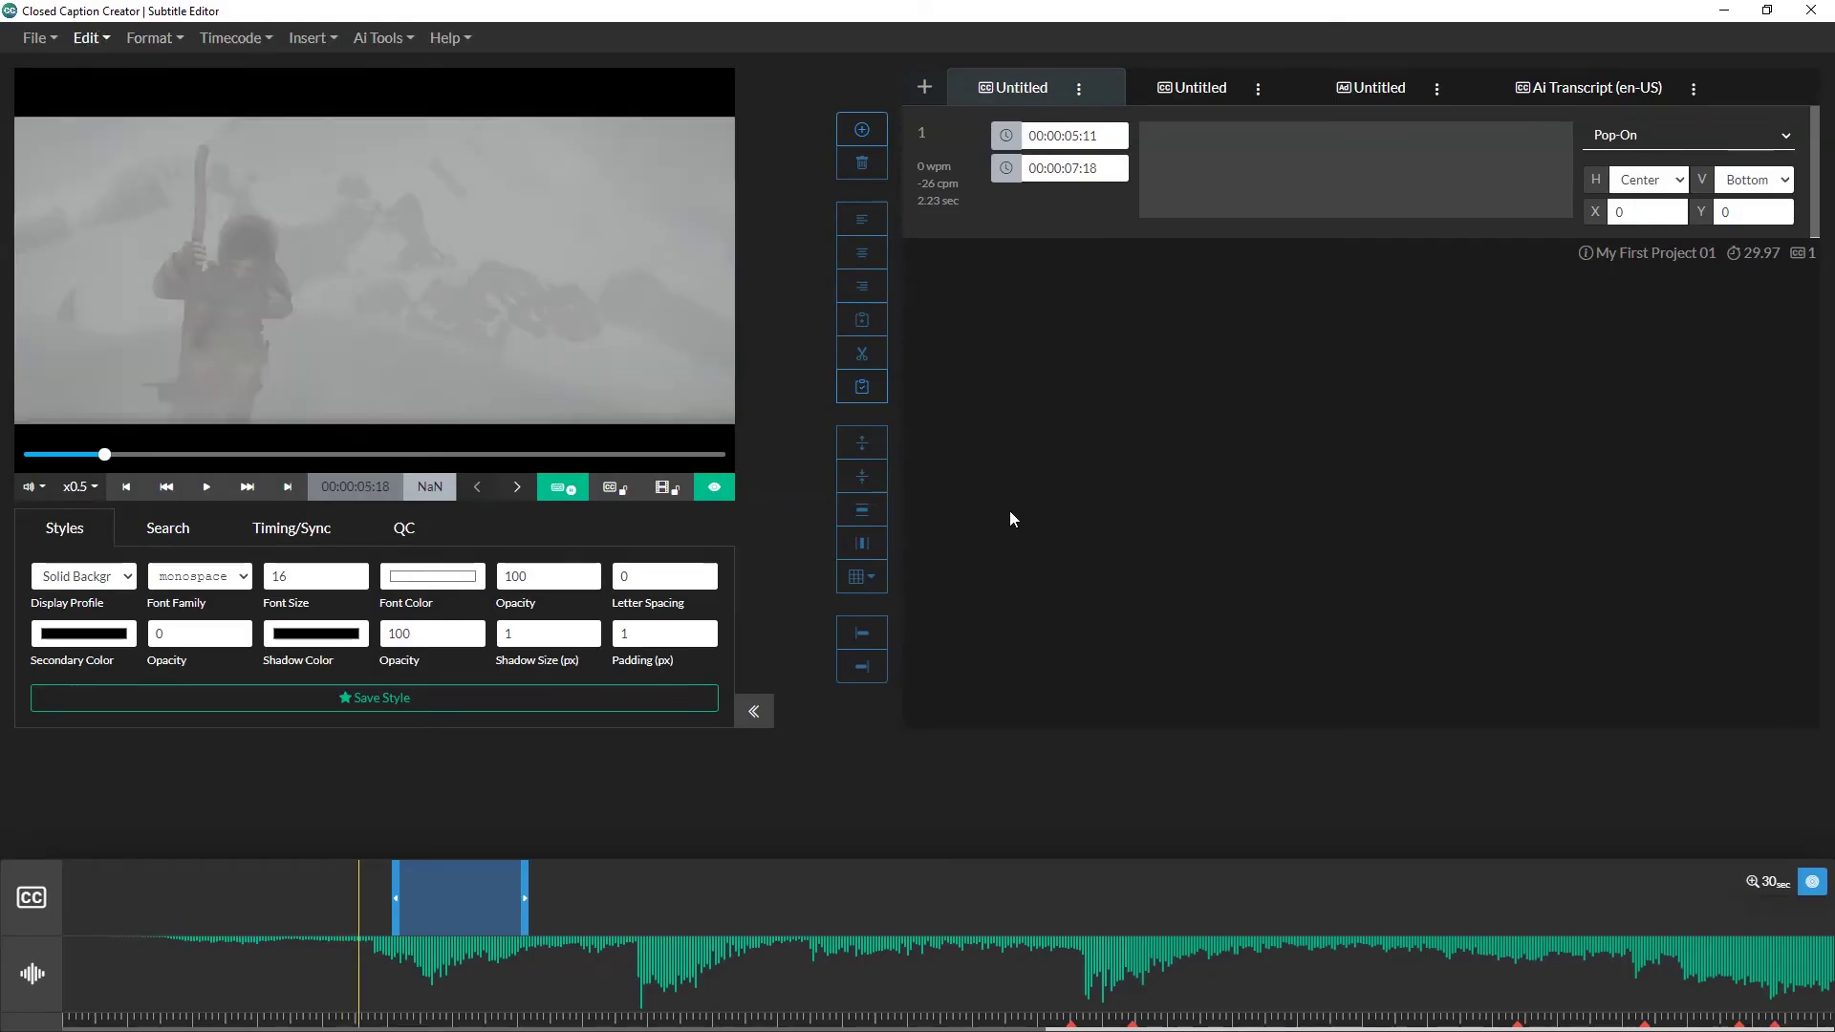
Step: Cue the video at 00:00:03:03 and set playback back to x1 speed
key(ctrl+Left)
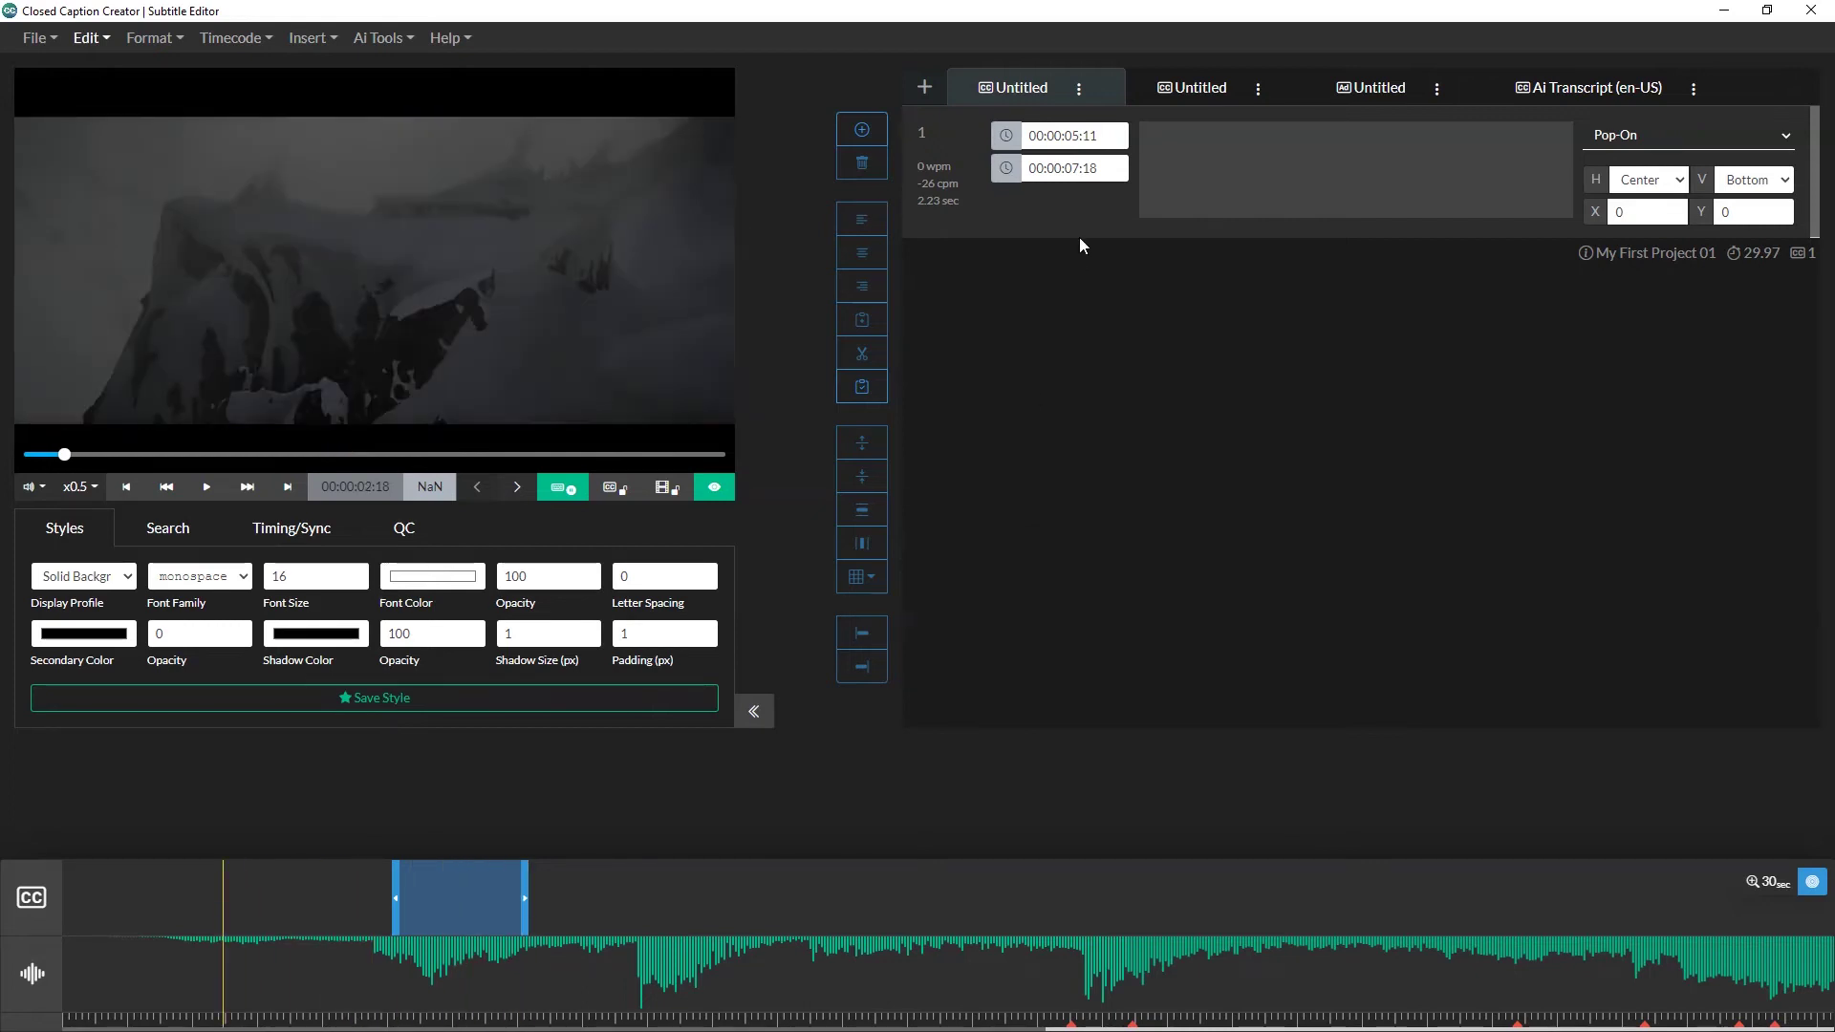
click(245, 879)
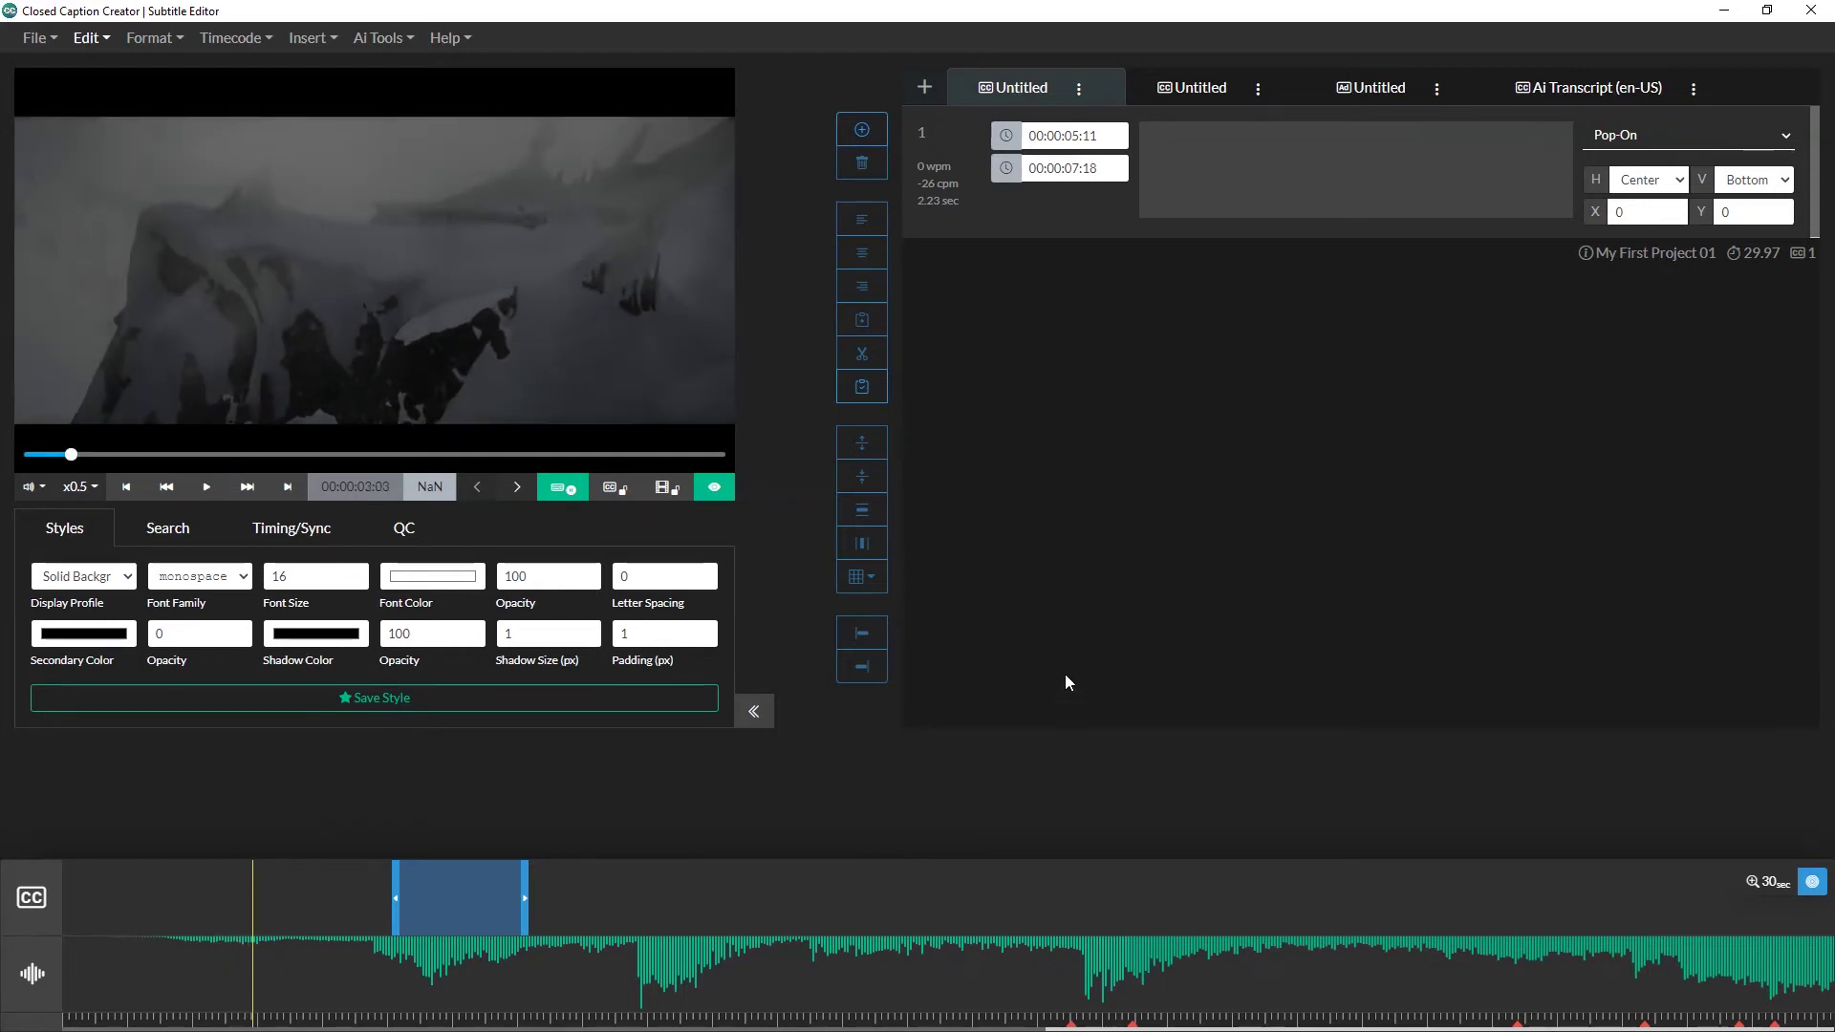
click(76, 489)
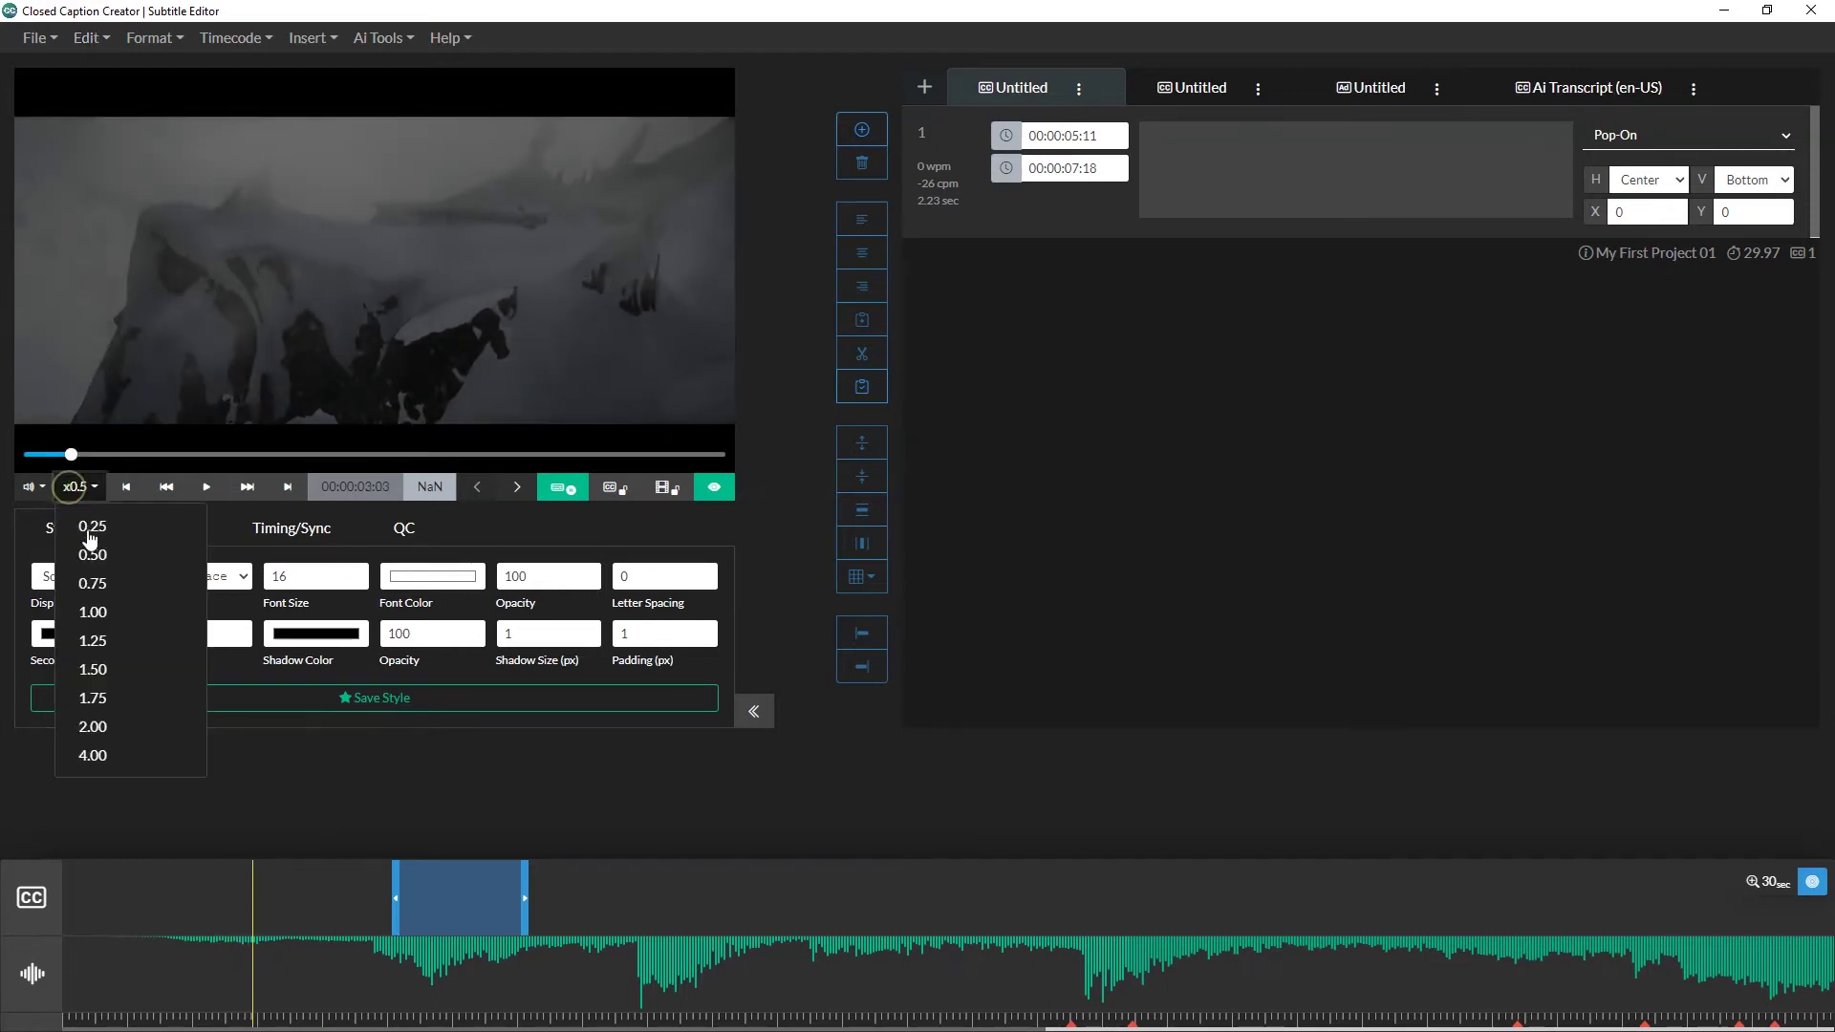
click(124, 617)
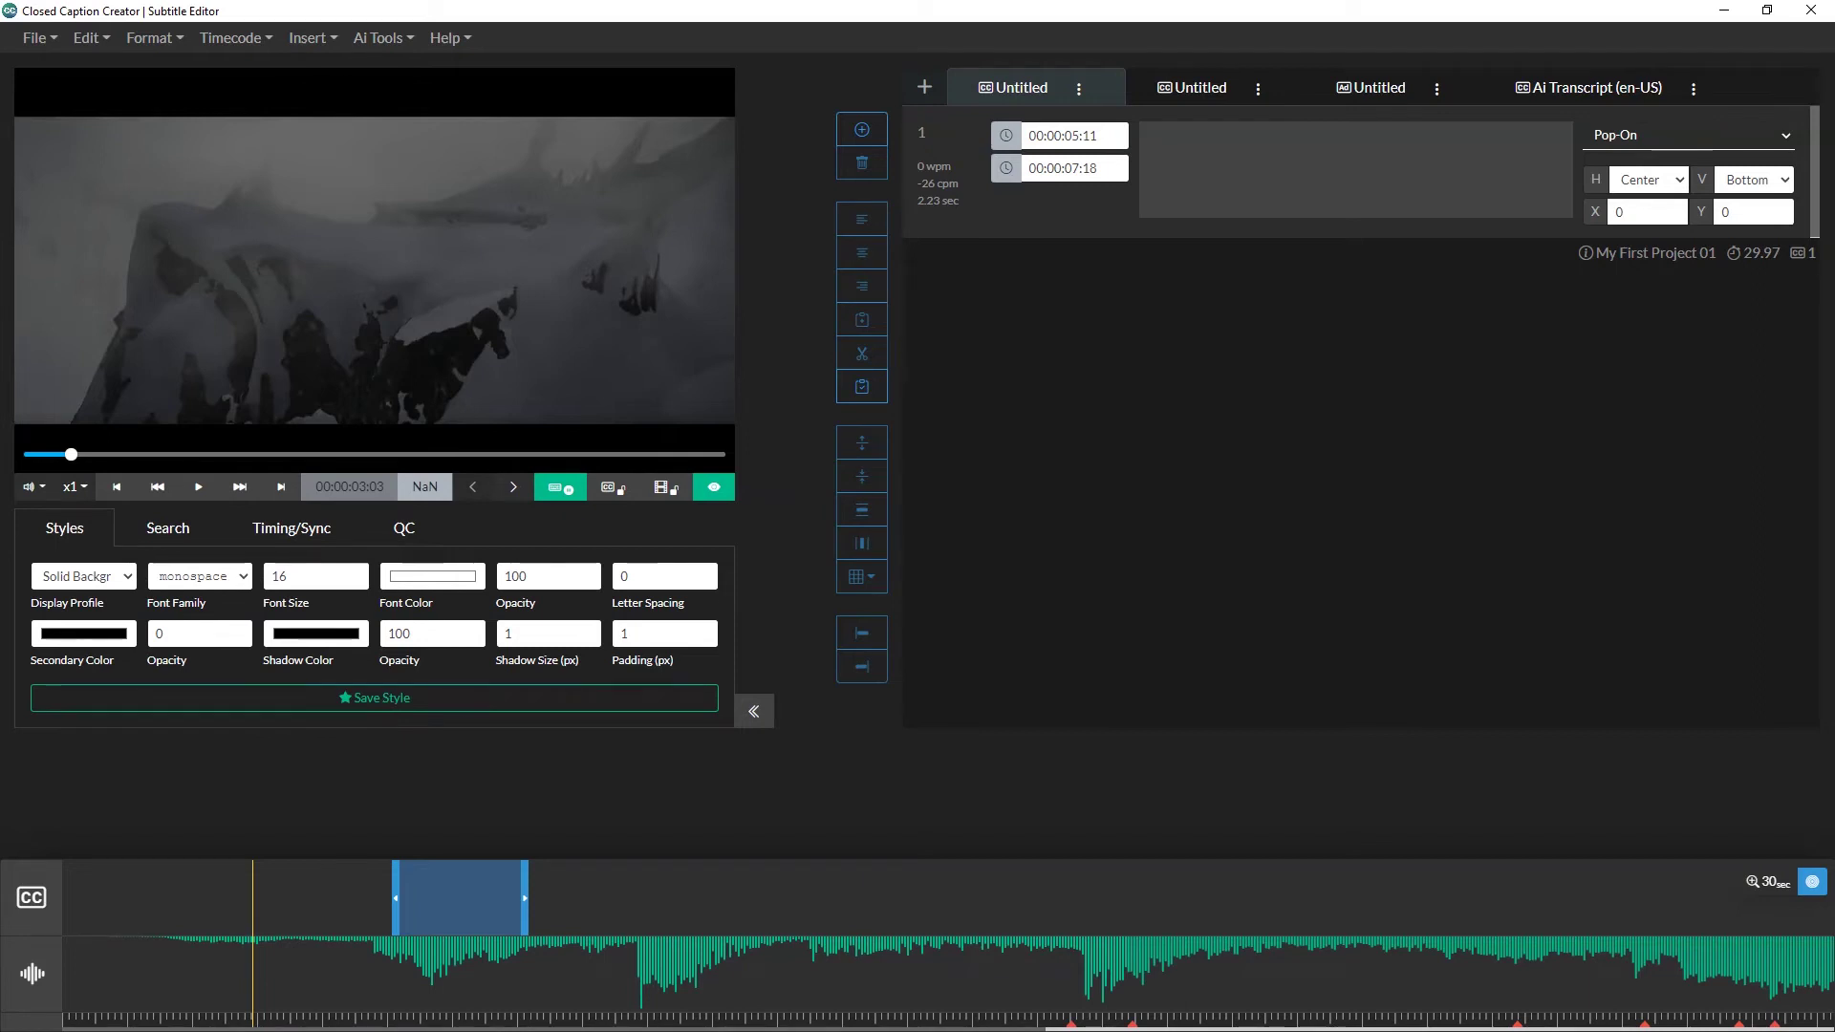
Step: Type caption 1: 'what brings you to the land of the gatekeepers?'
click(1281, 192)
key(ctrl+space)
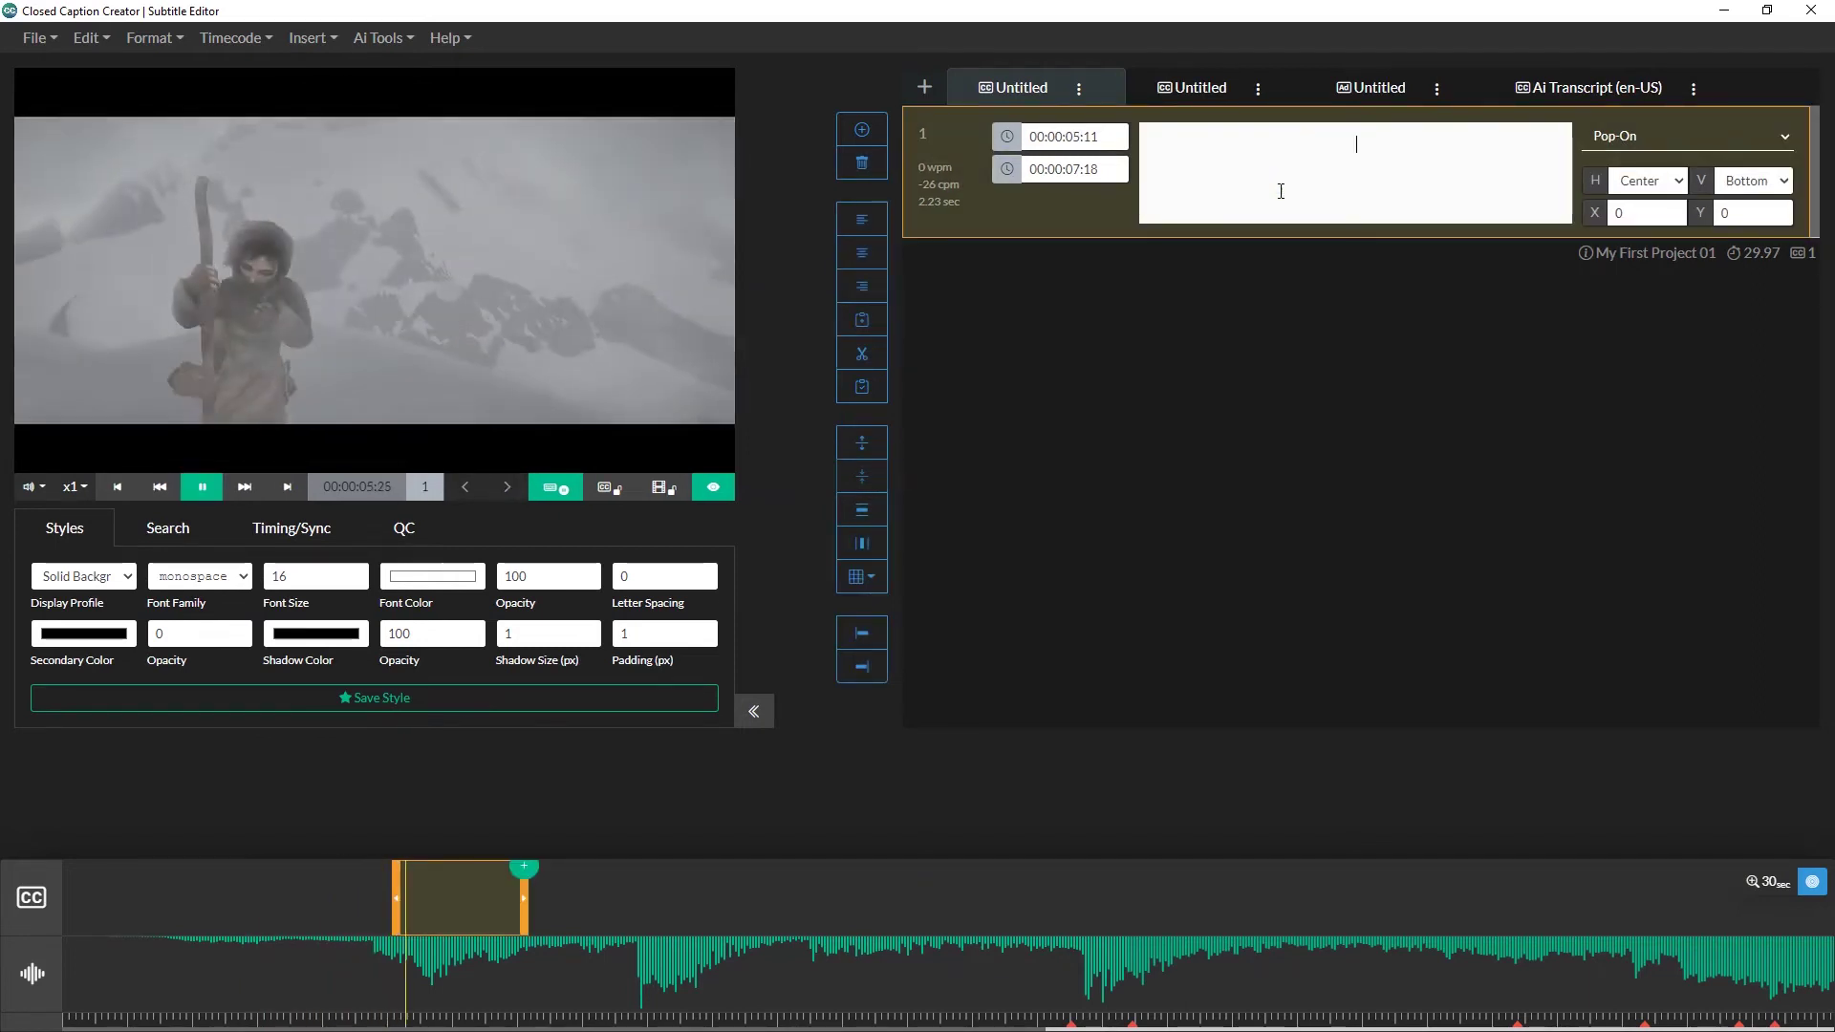
text(what bri)
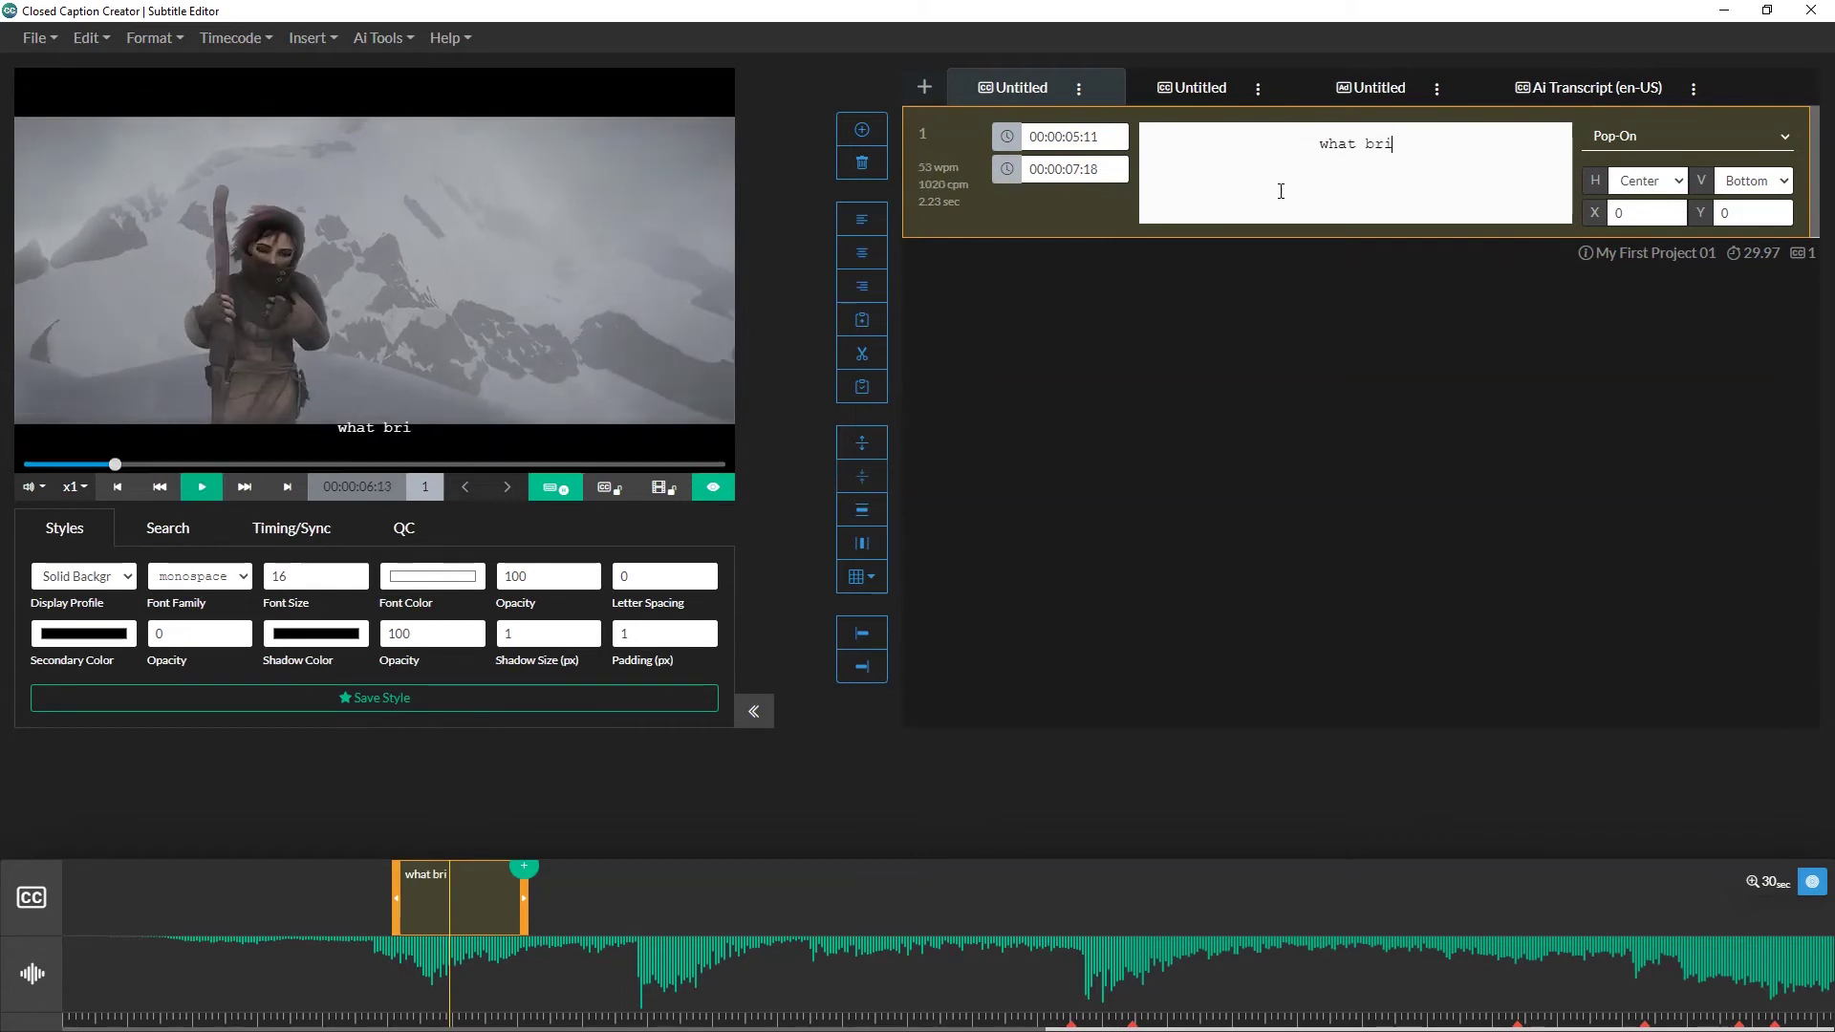
text(ngs you to the land )
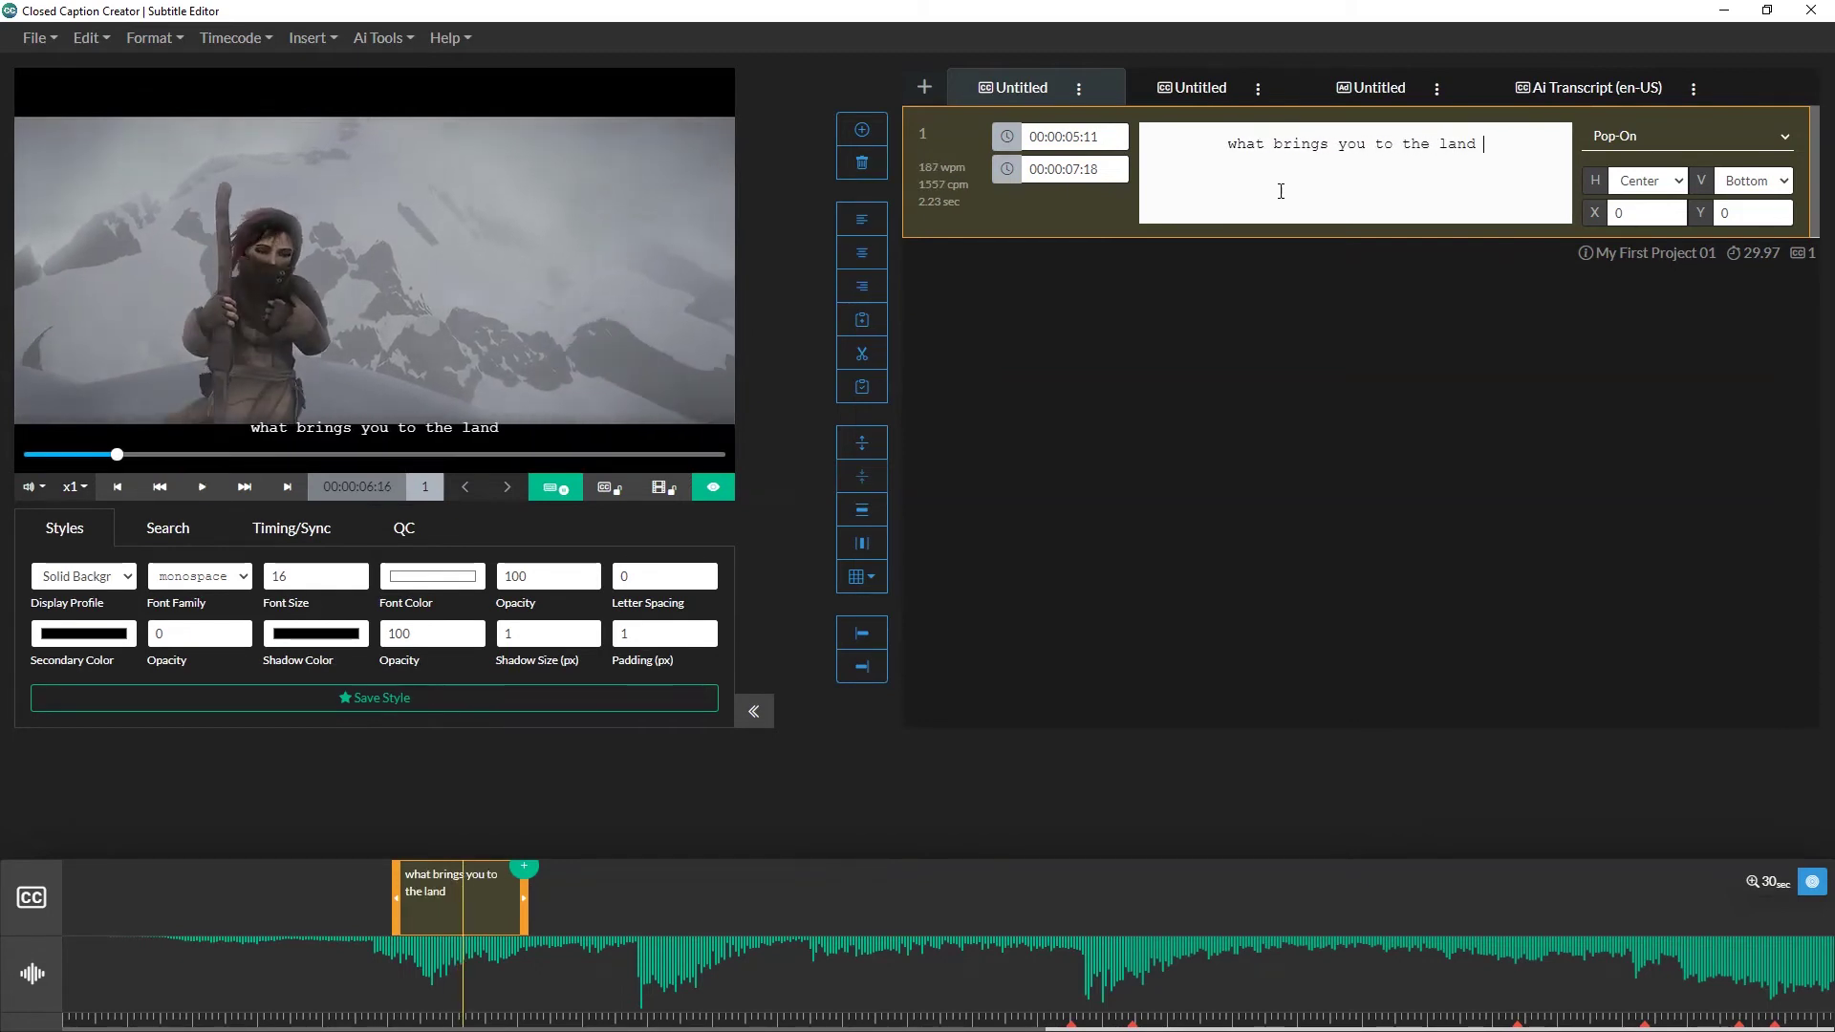
text(of the gatekeepers?)
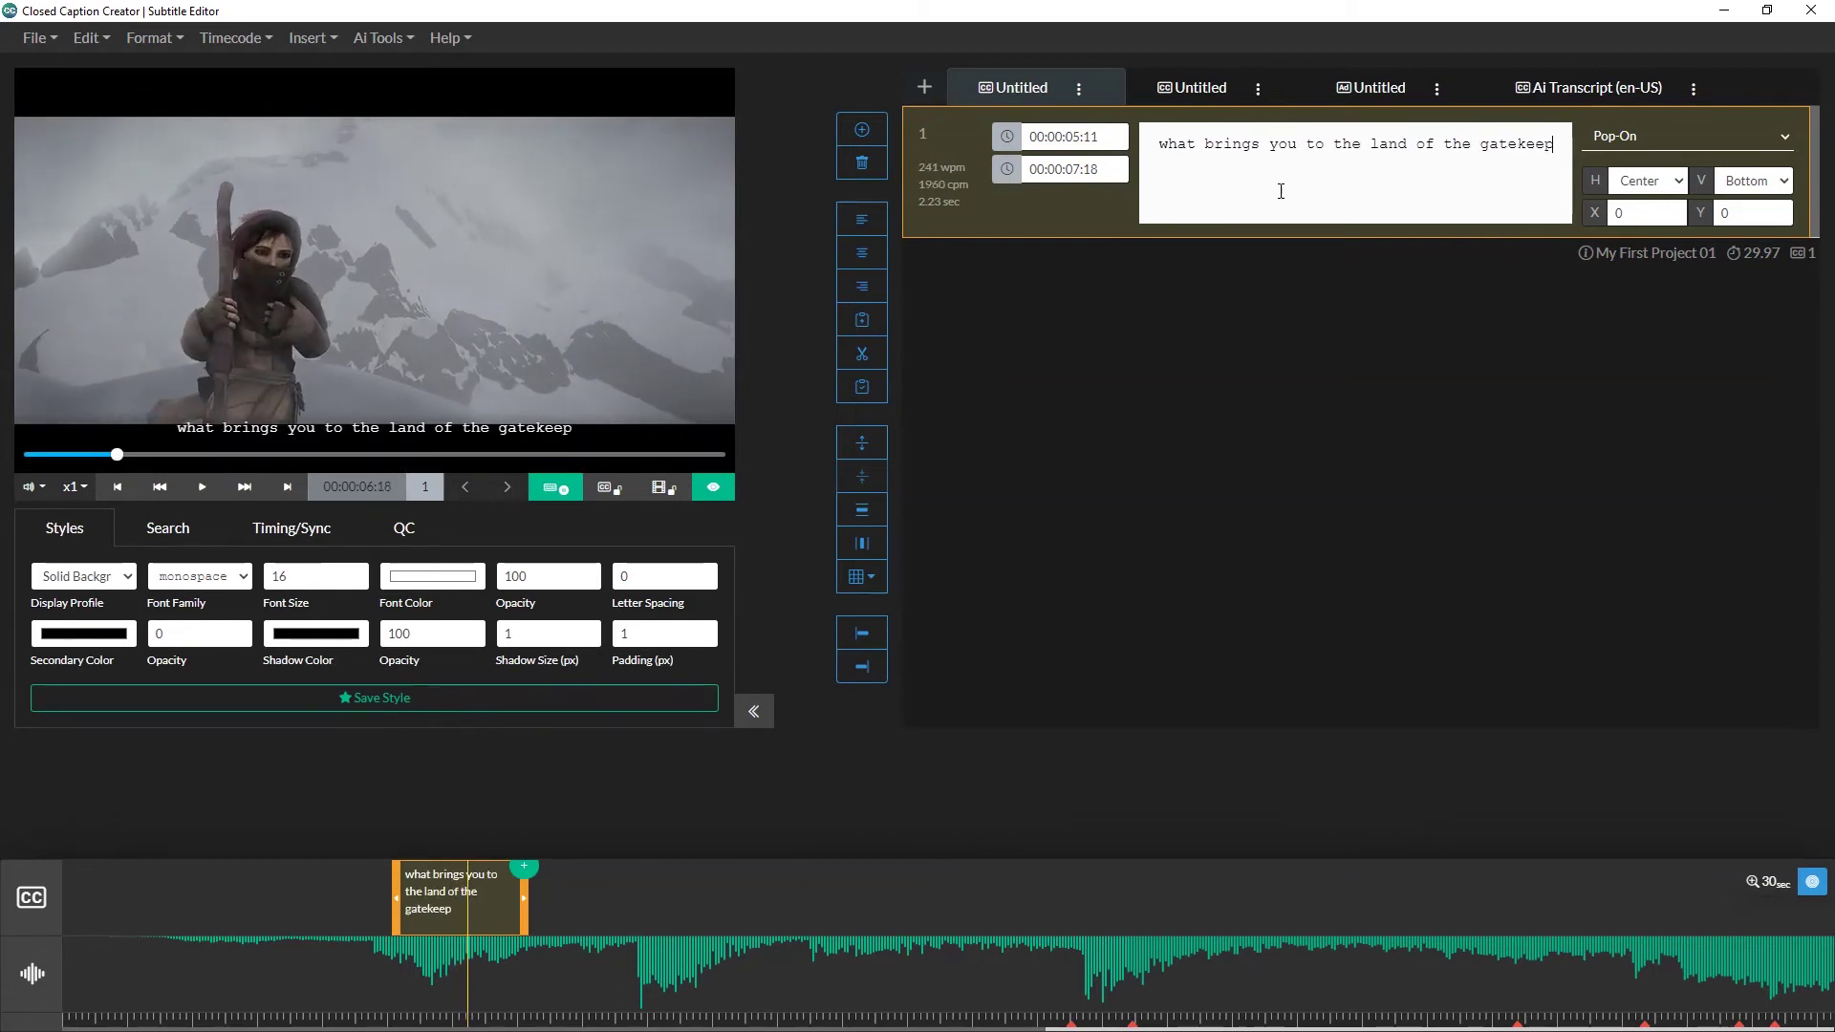
key(Return)
key(ctrl+space)
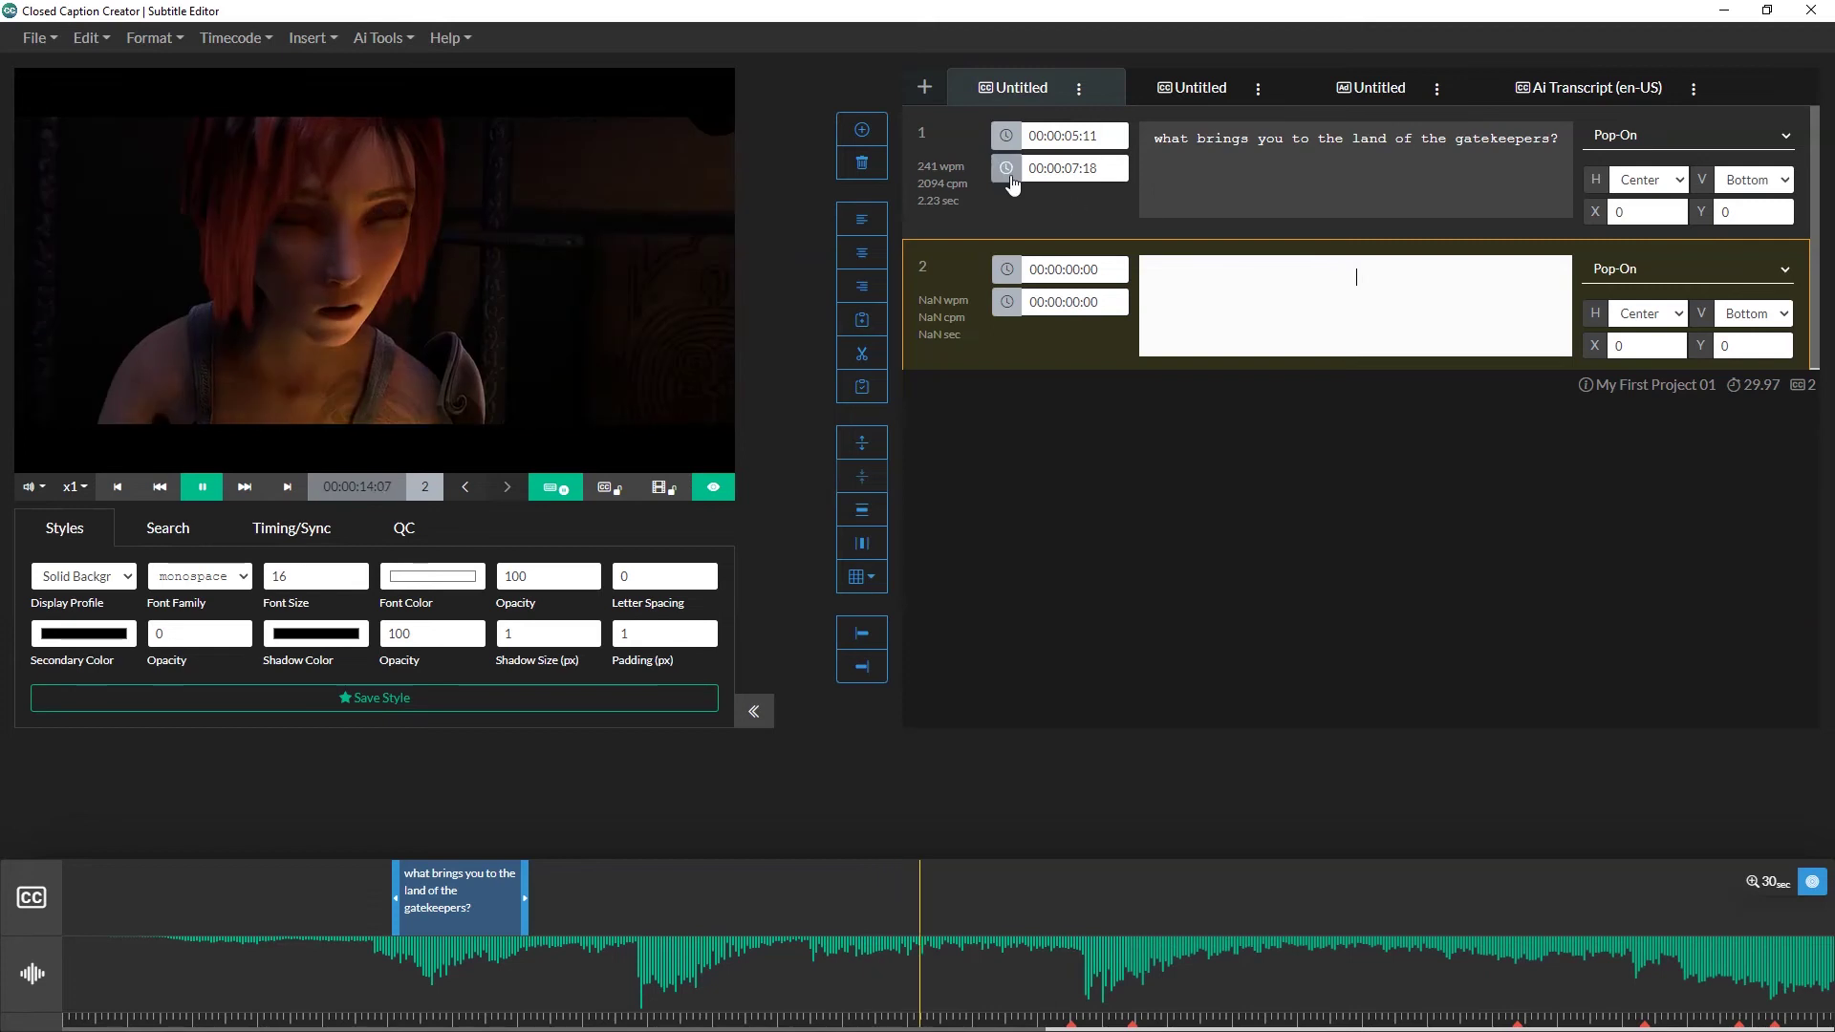
Step: Type captions 2–4: 'I'm searching for someone', 'a dangerous quest…', 'i've been alone…'
click(1005, 168)
key(ctrl+space)
text(I'm searching for someon)
text(e)
key(shift+Return)
key(ctrl+space)
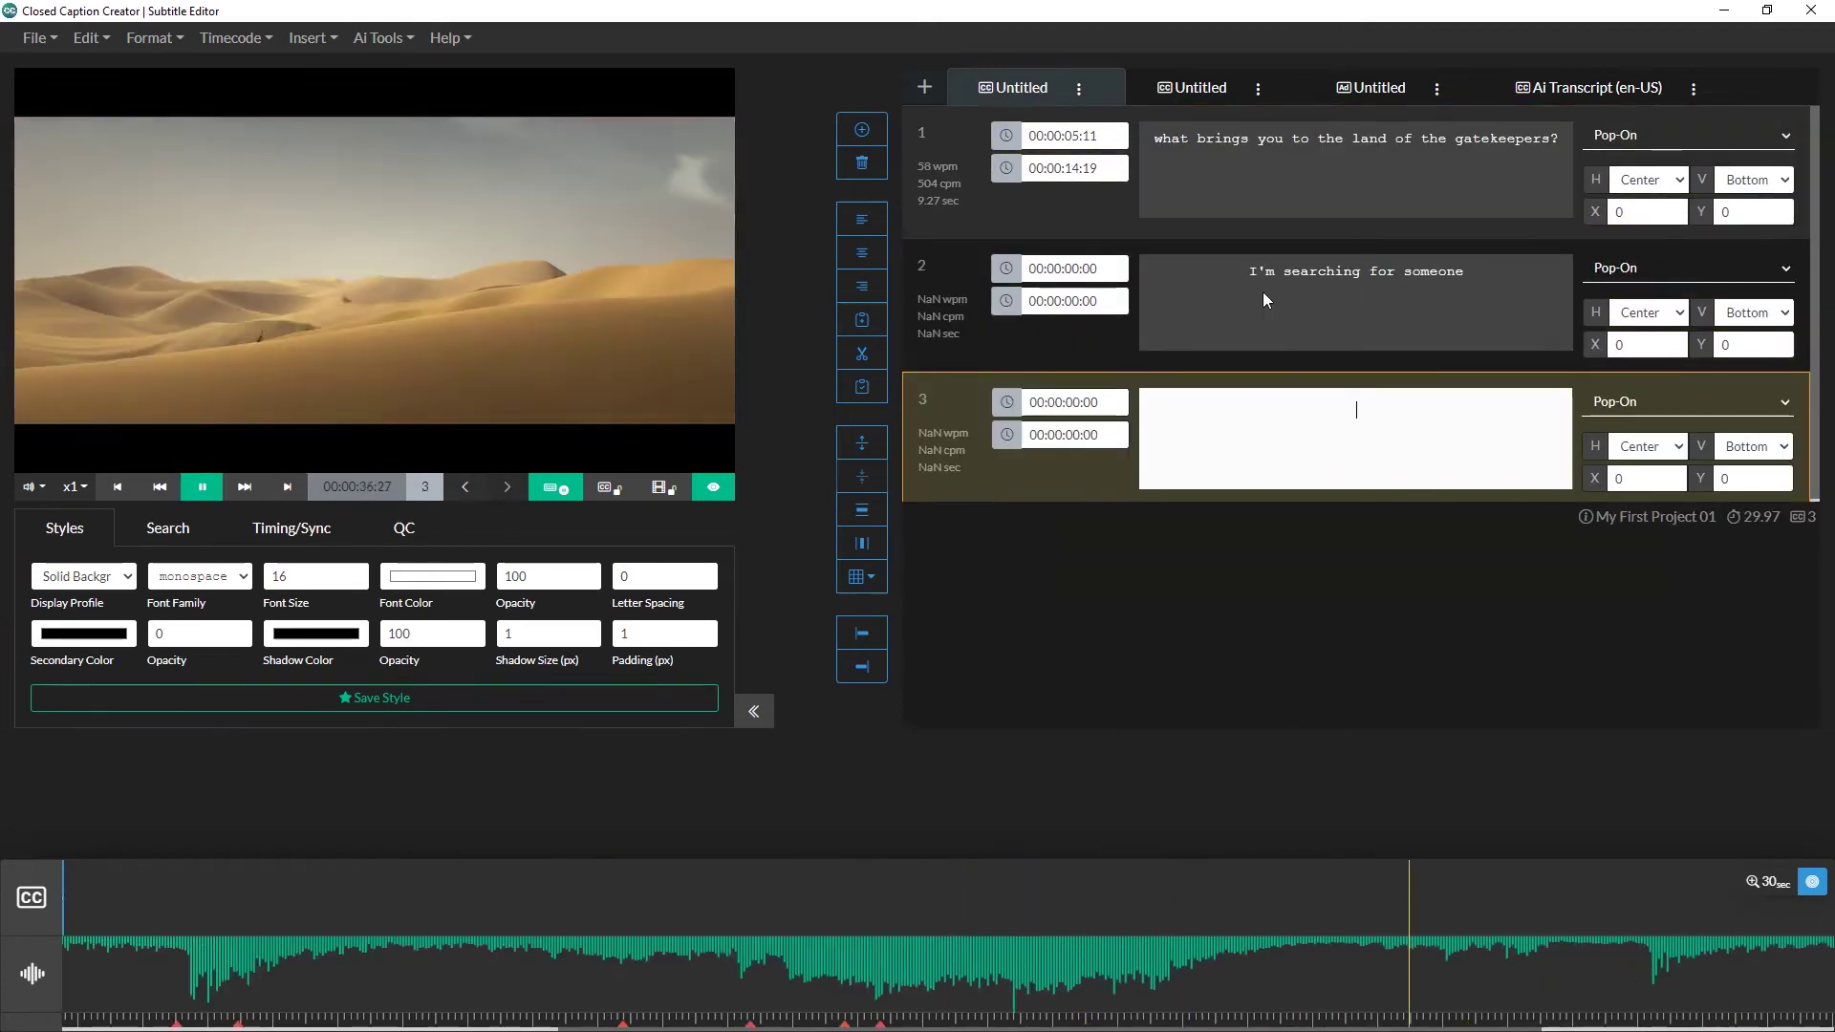
key(ctrl+space)
text(a dangerous quest for an unknown hunter)
key(shift+Return)
text(i)
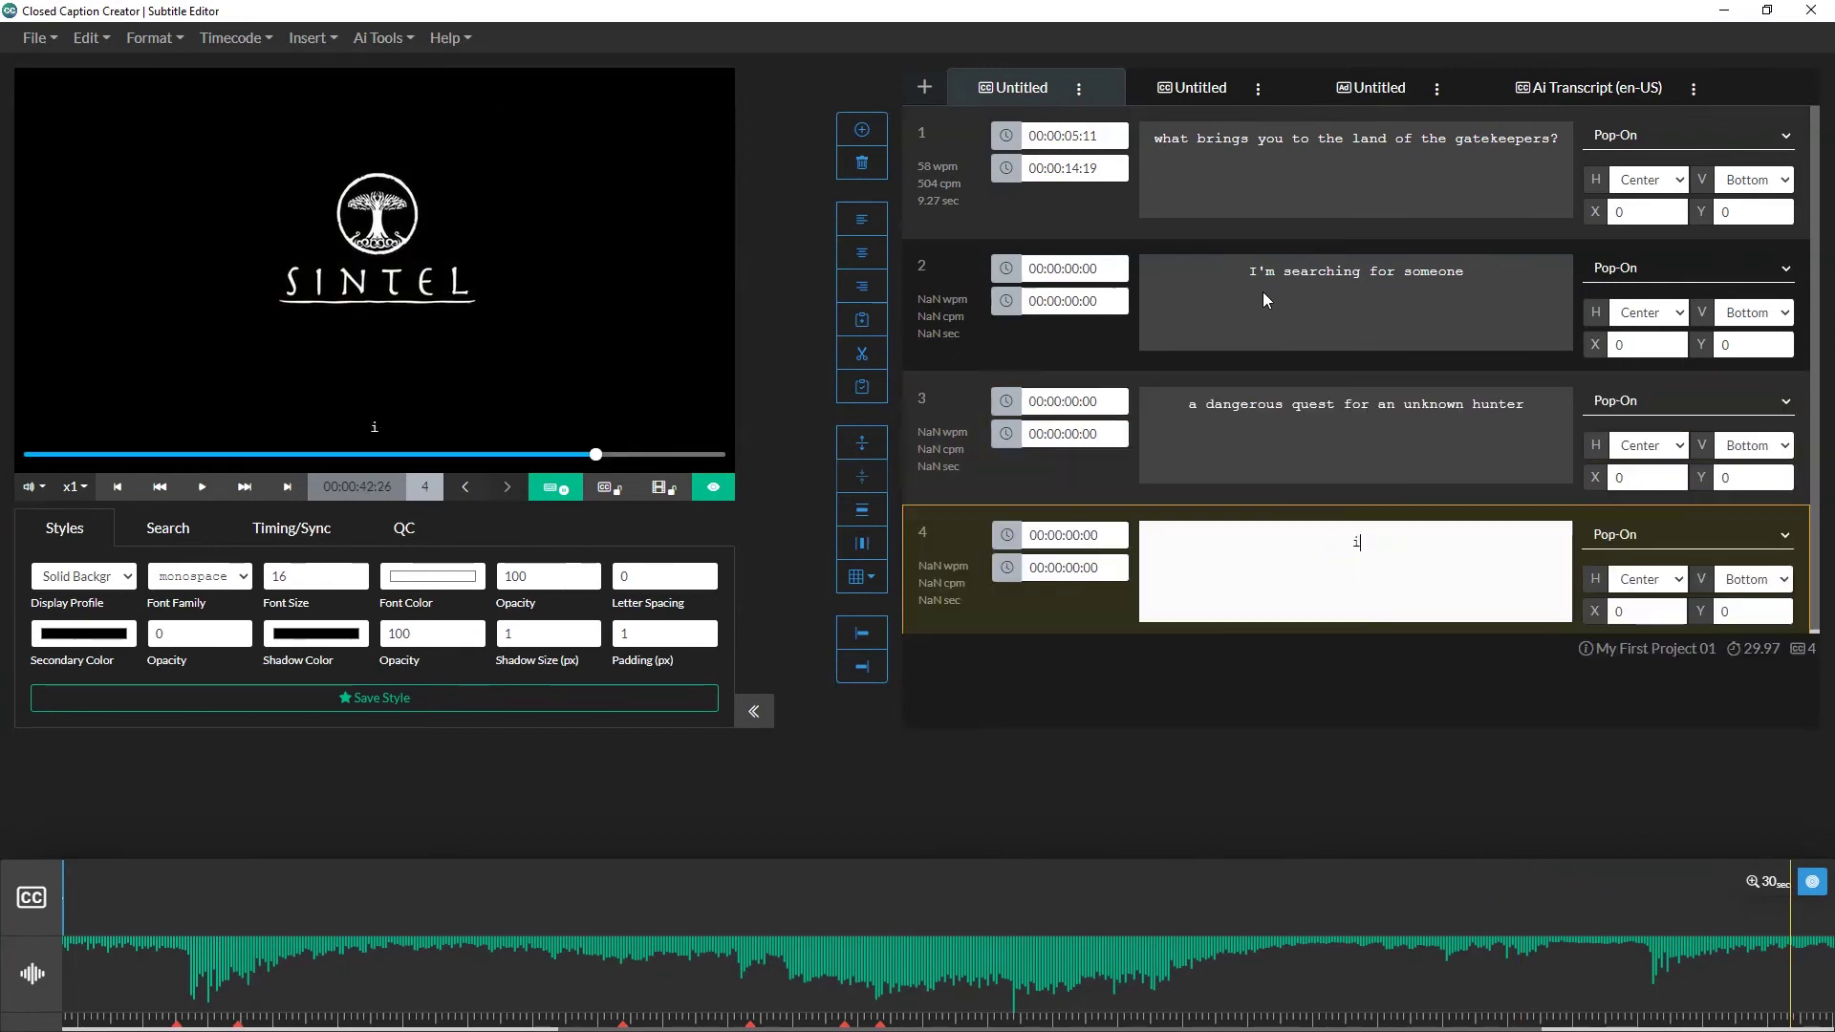
text('ve been alone for as long as i can remember)
Step: Review captions 1–3 in the event list
click(1221, 178)
click(1258, 266)
click(1250, 393)
click(1232, 202)
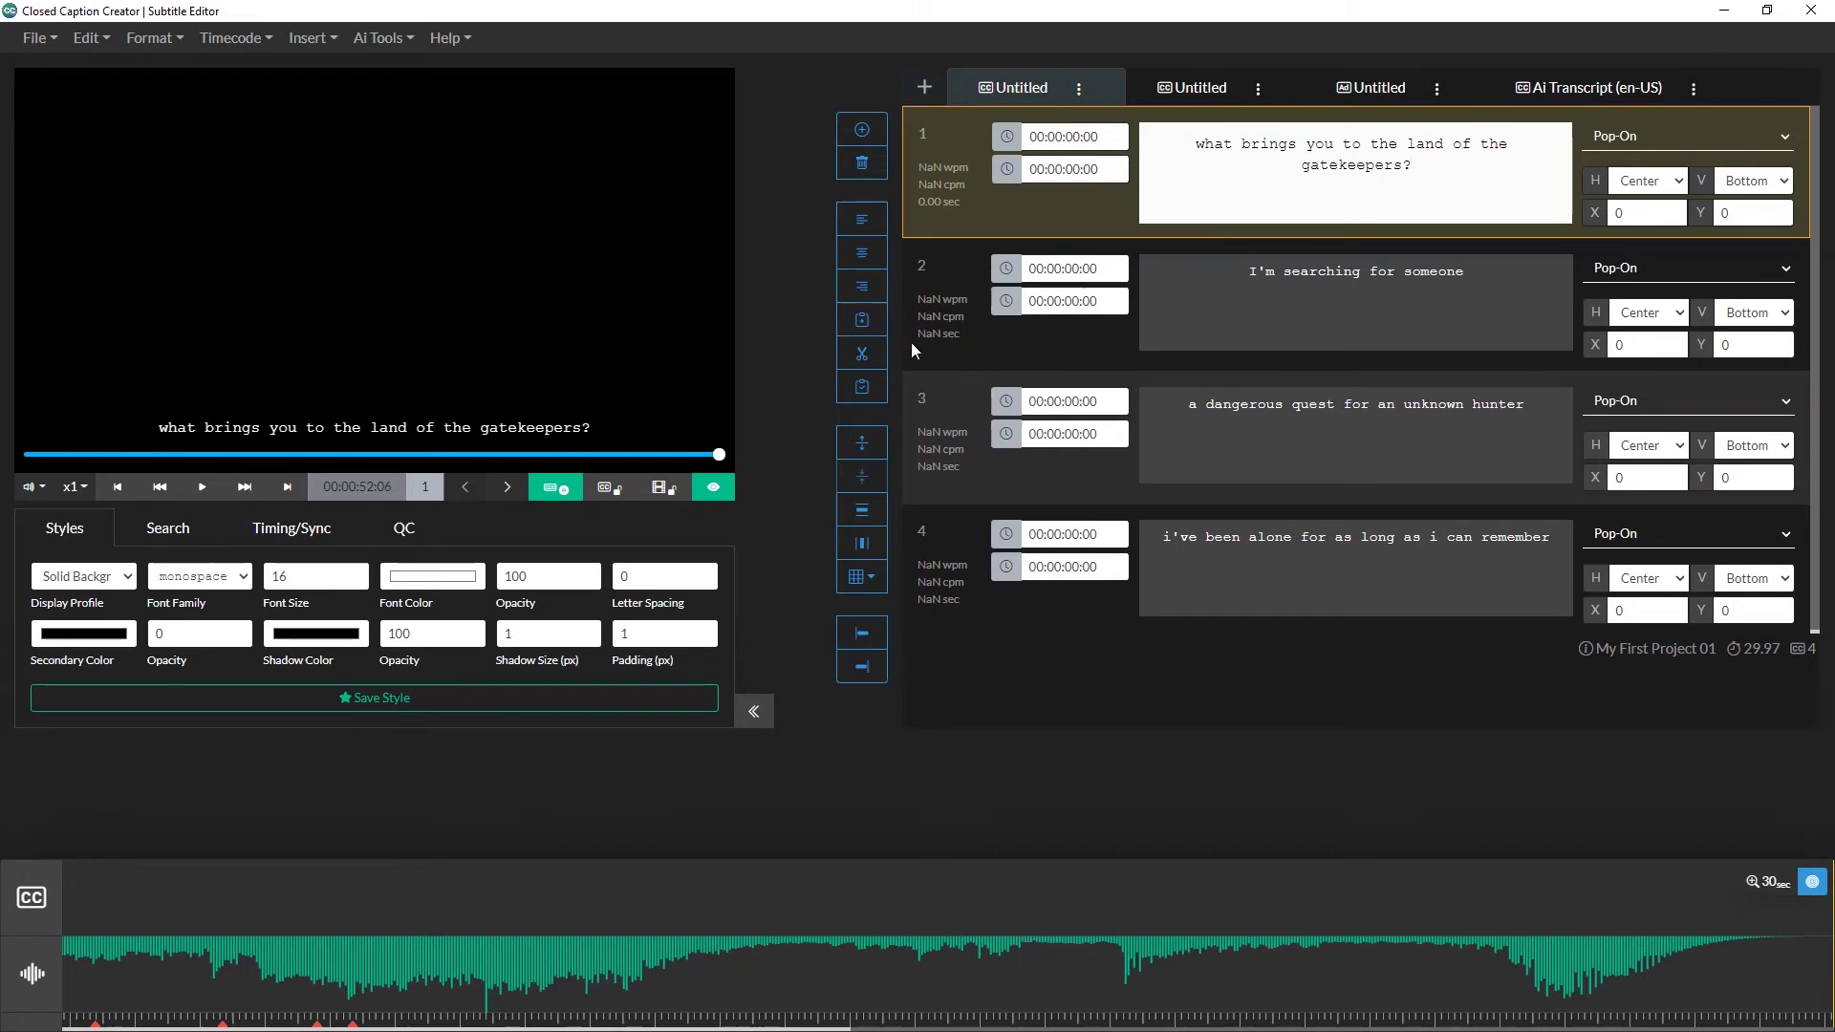
Step: Enable live sync in Timing/Sync, rewind to 00:00:00:00, and cue event 1
click(291, 531)
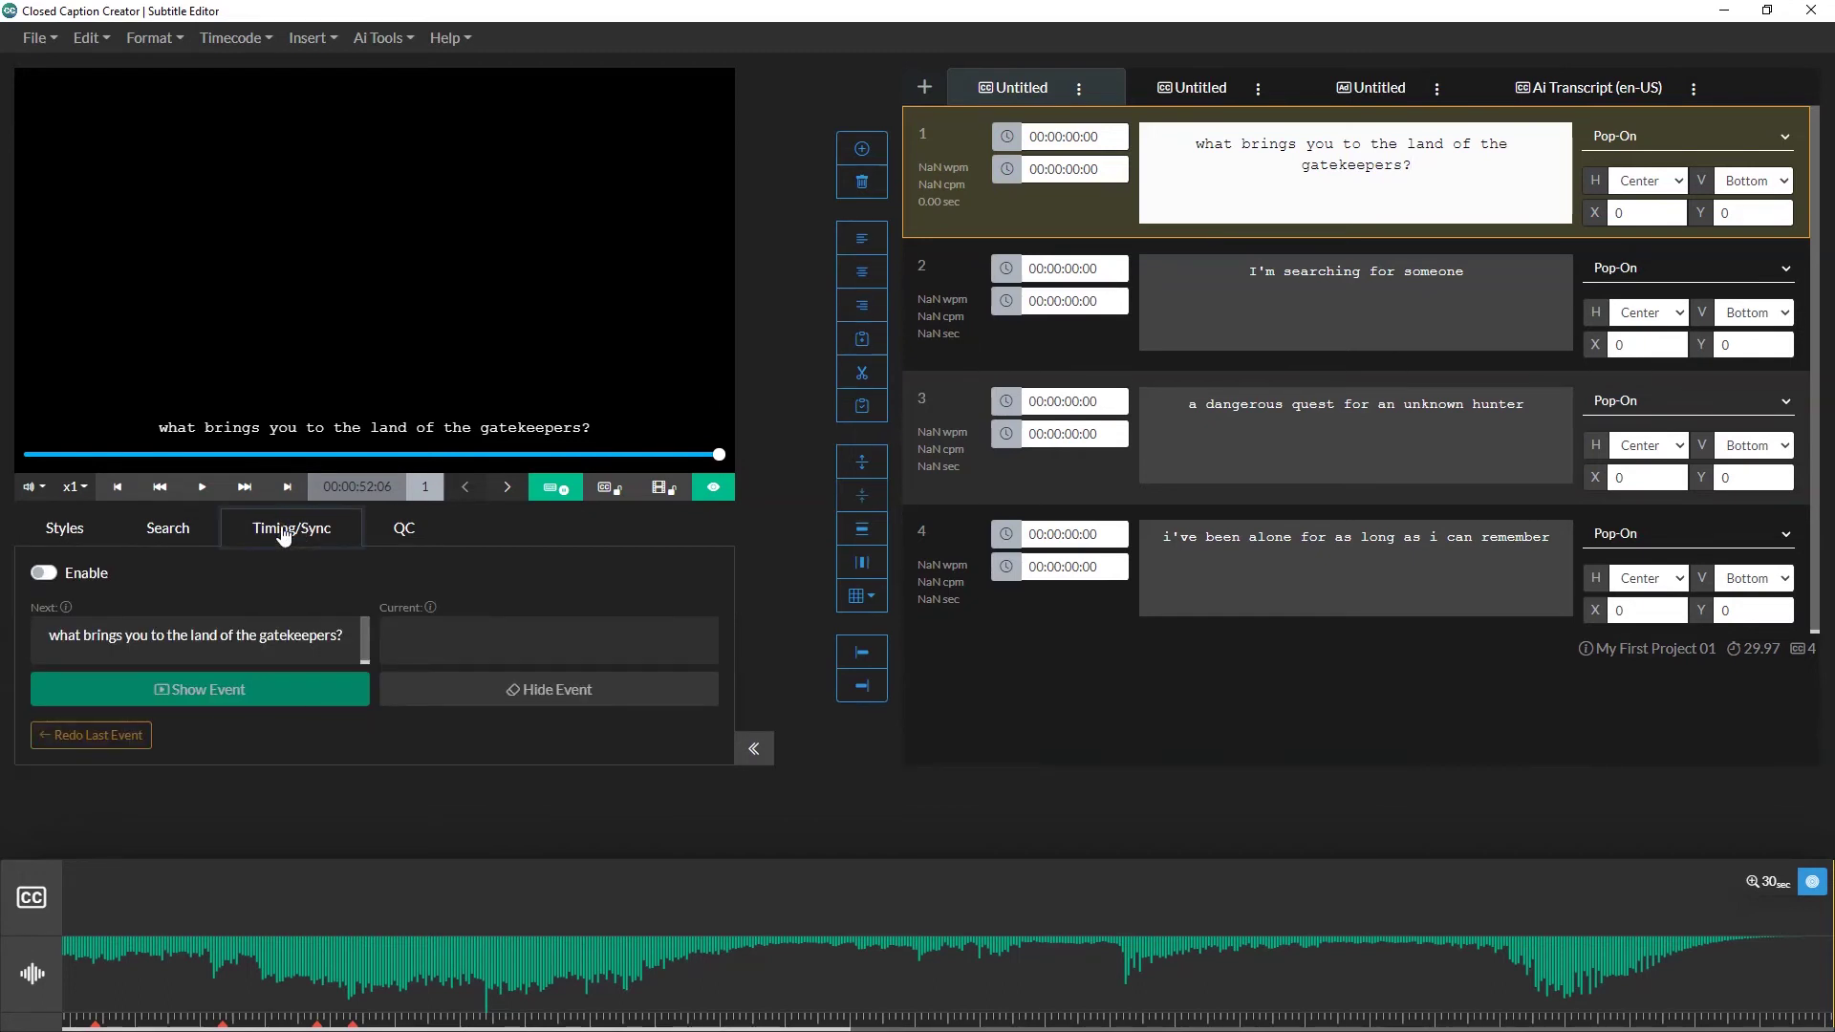
click(45, 573)
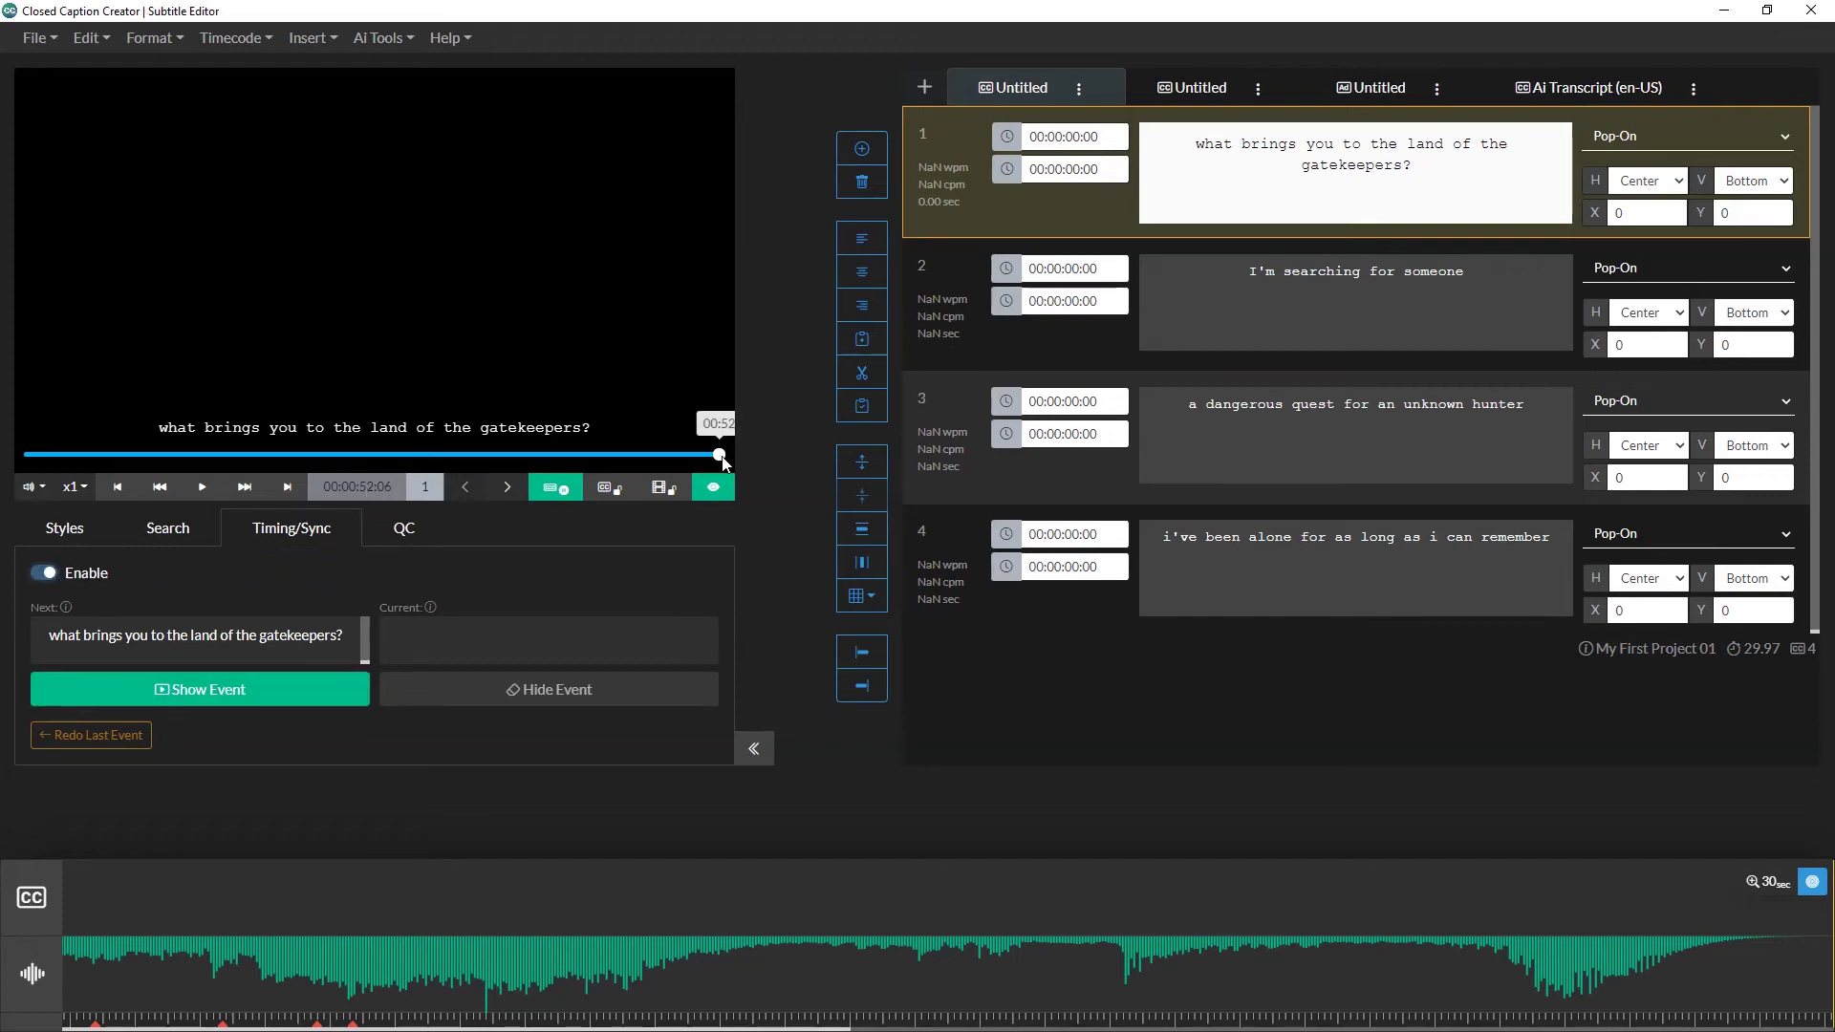
drag(719, 454, 29, 455)
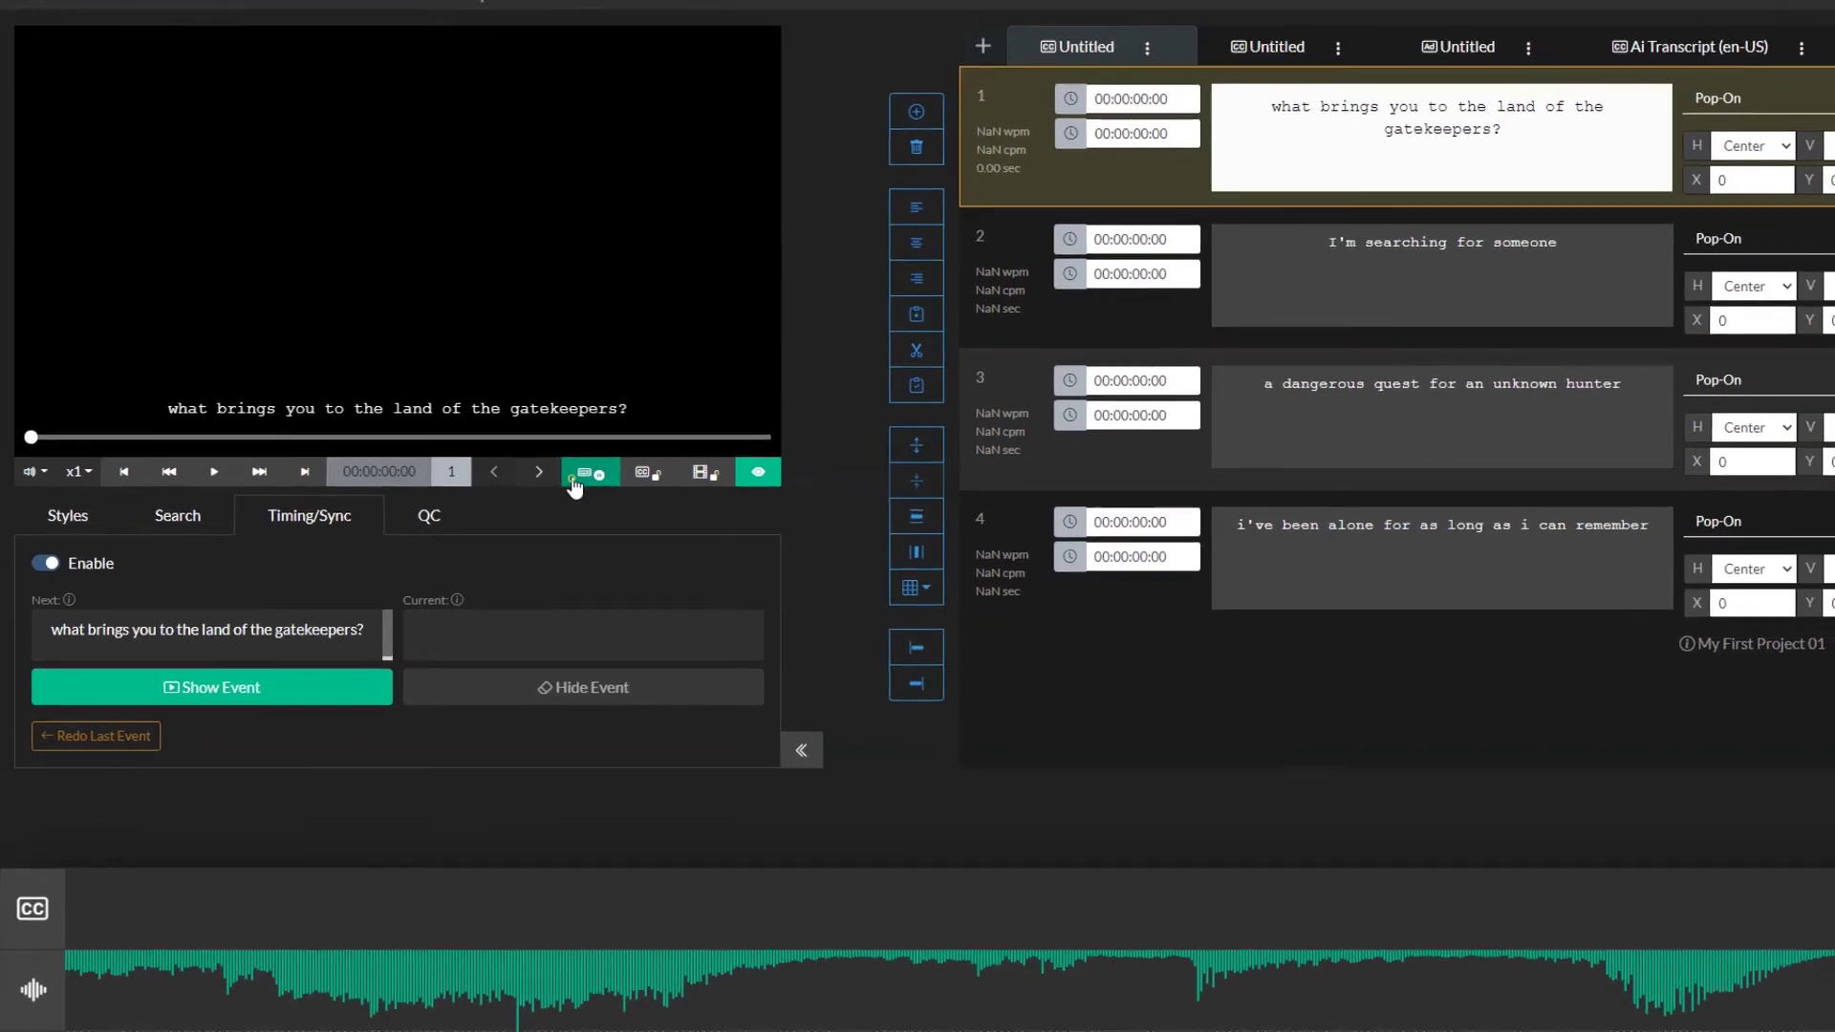
click(555, 487)
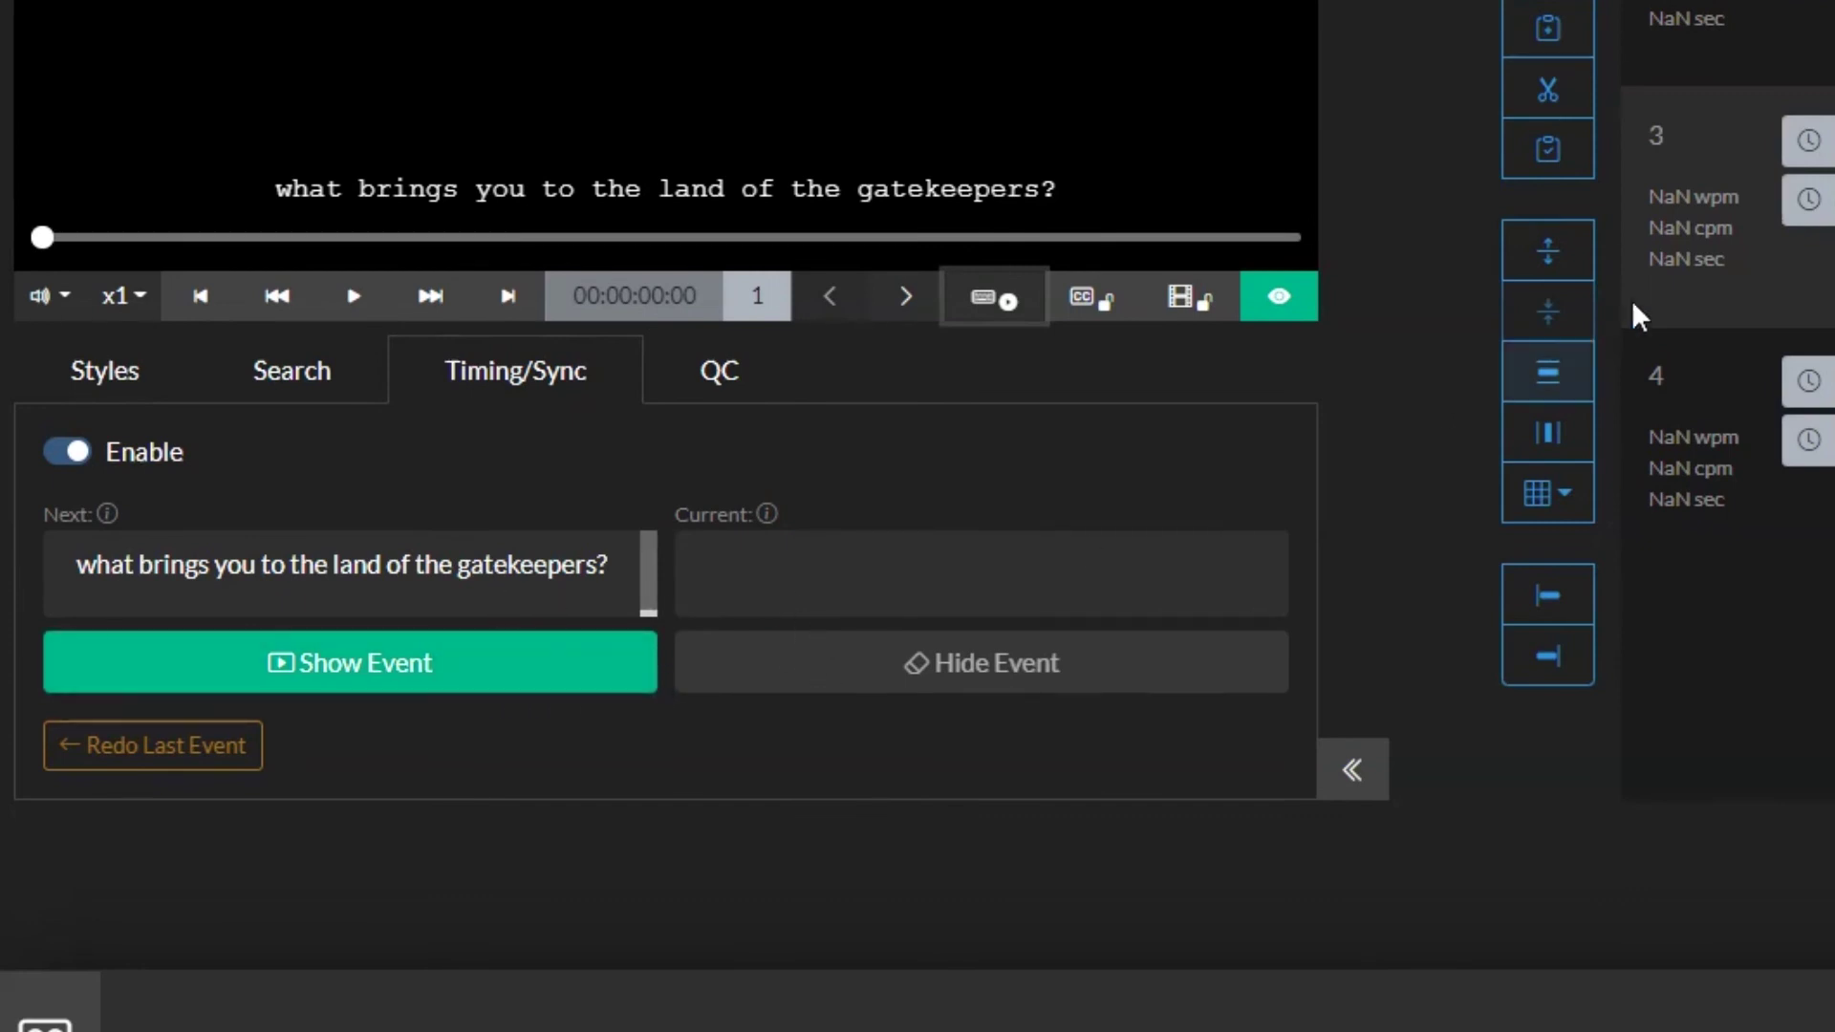
key(Down)
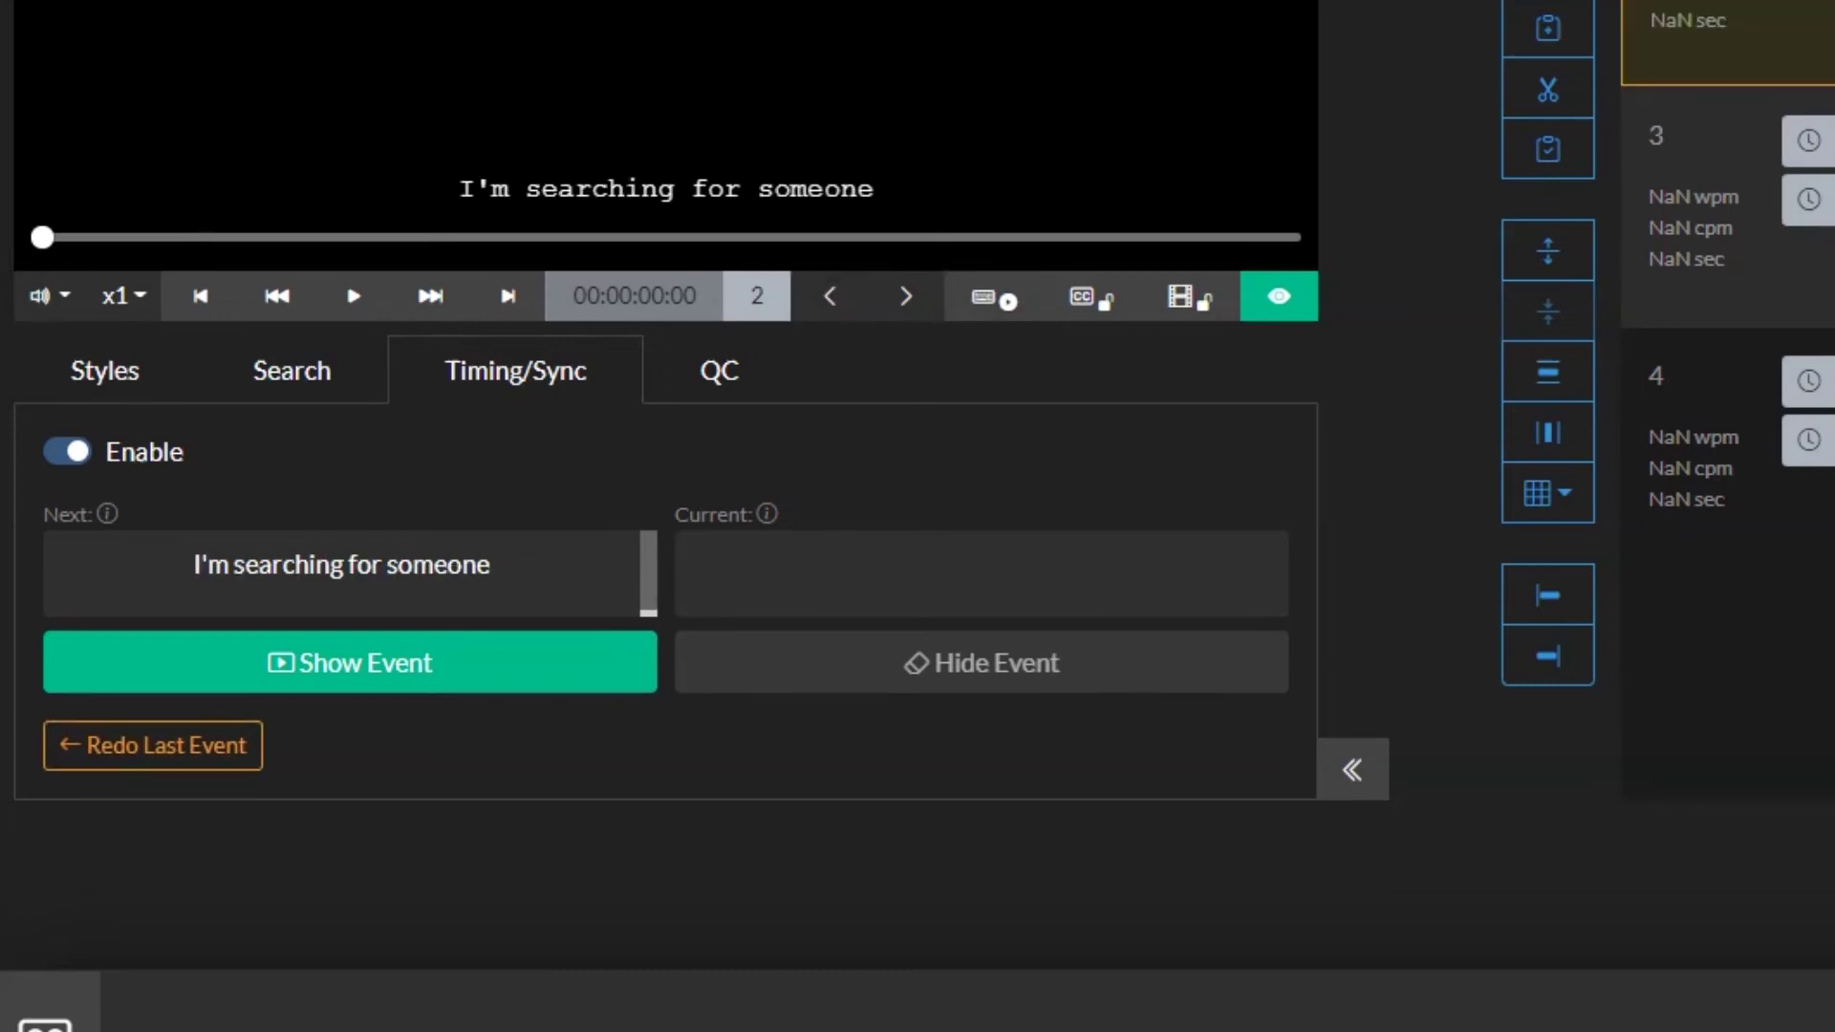
key(Up)
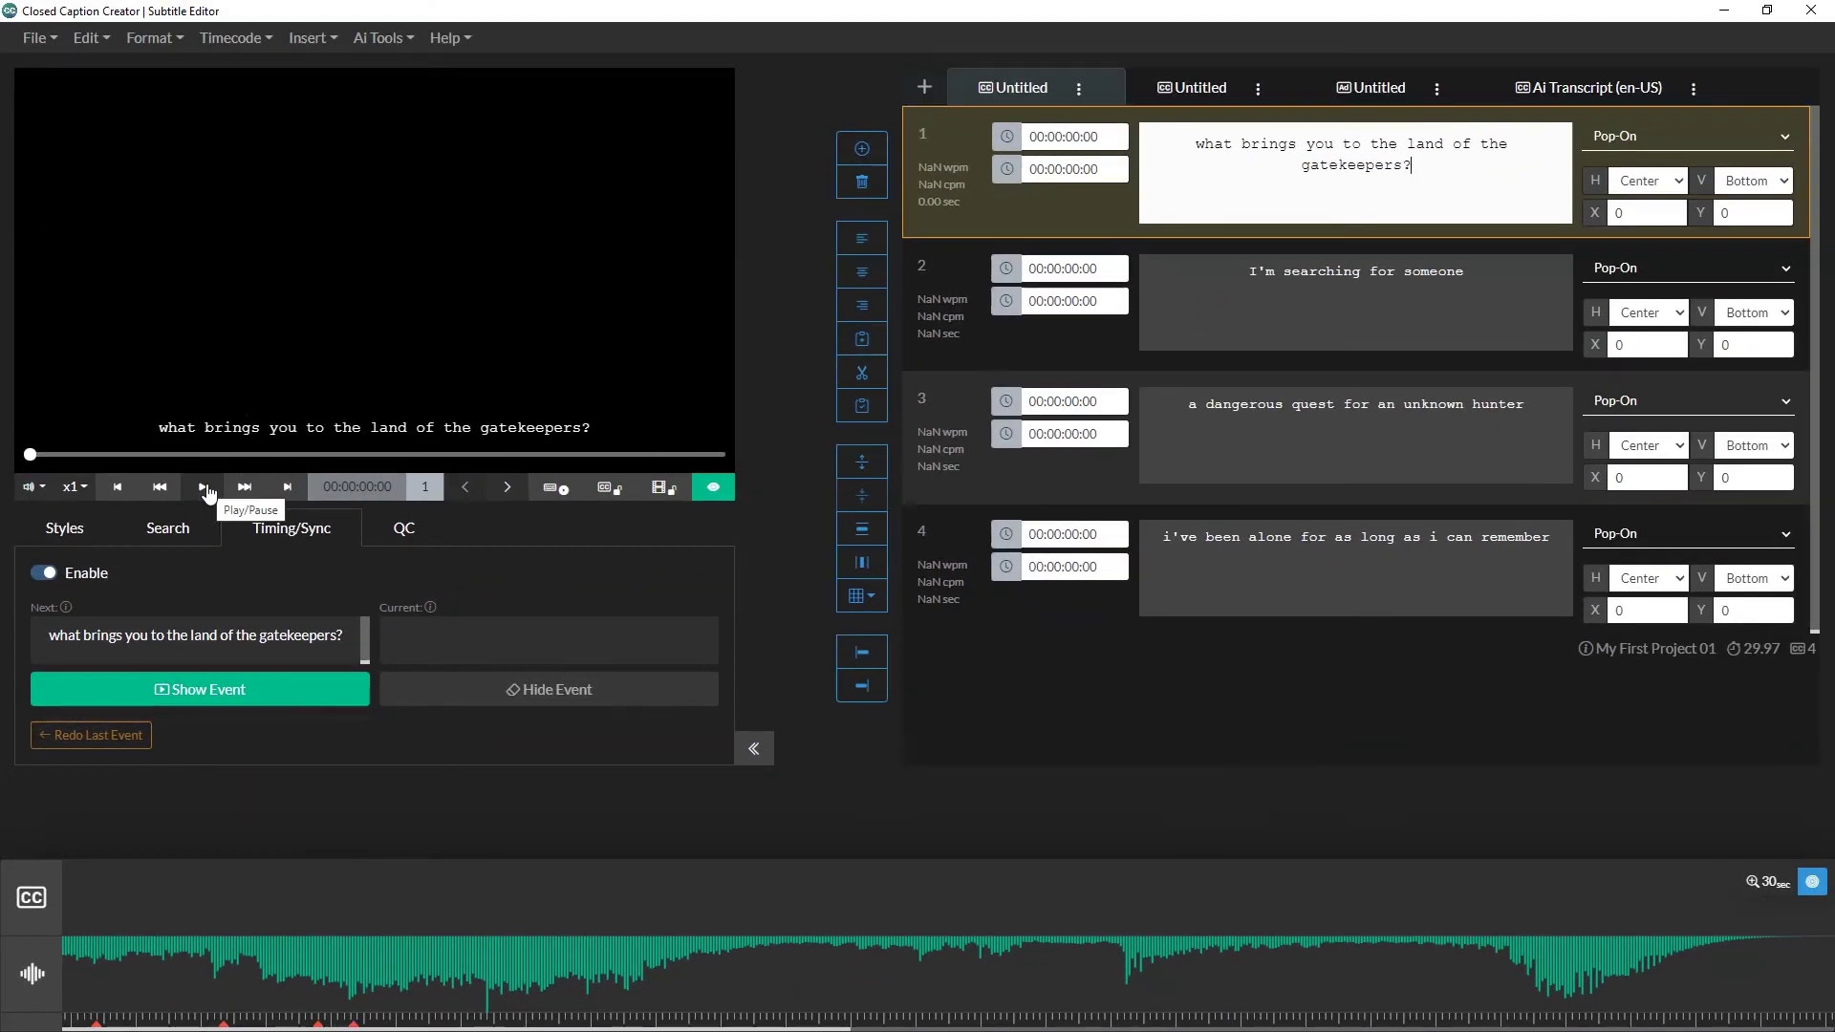
Step: Play the video and mark show and hide times for captions 1 and 2, shifting caption 1 later
click(205, 487)
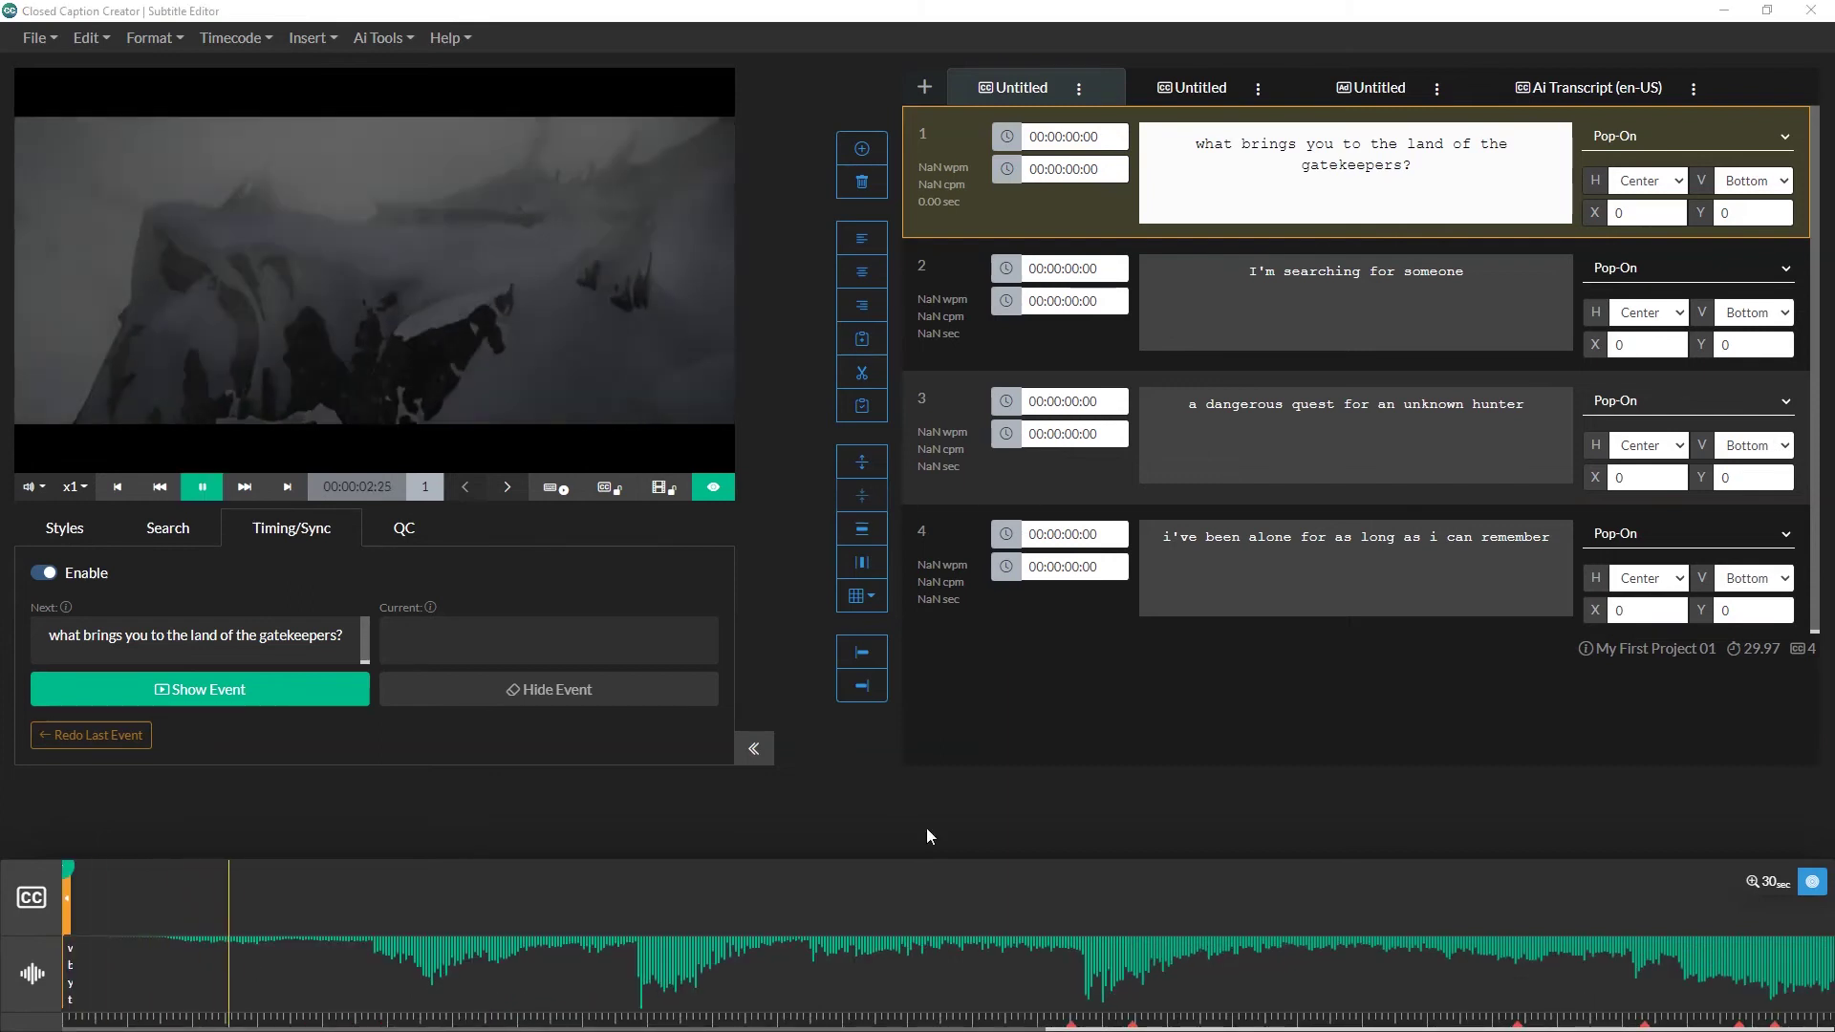
click(158, 706)
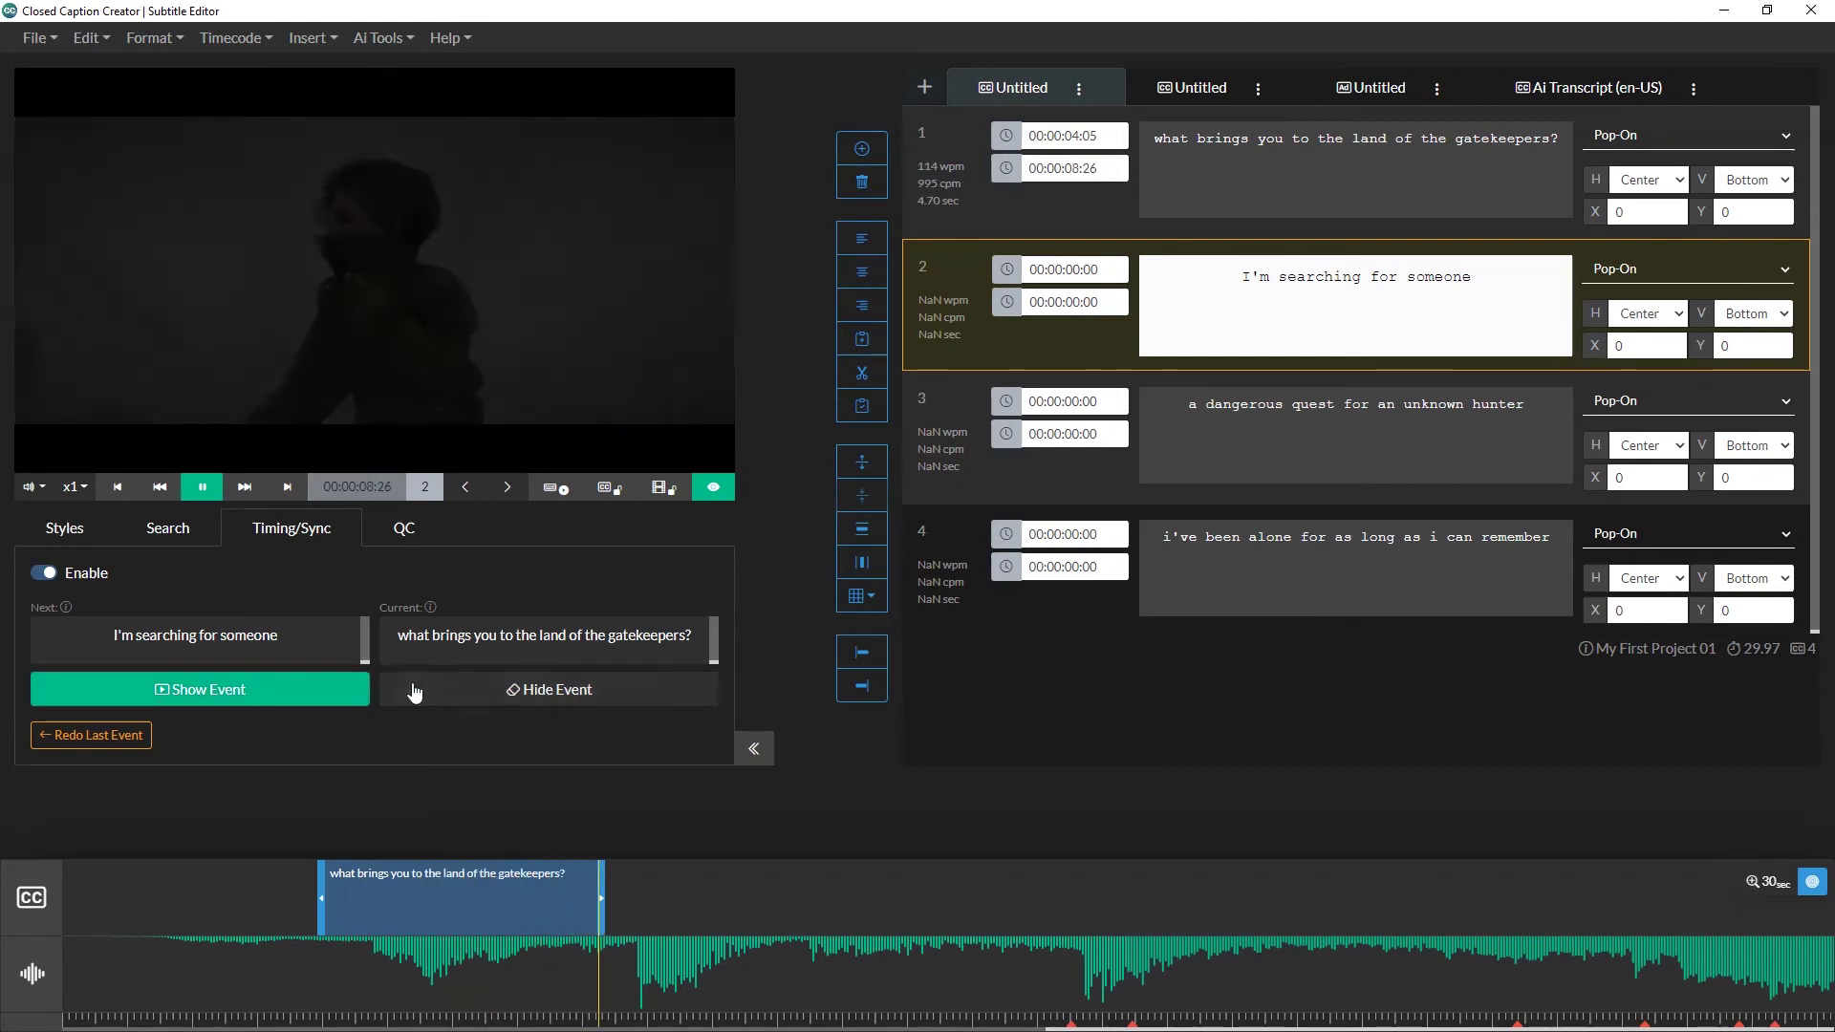
click(399, 687)
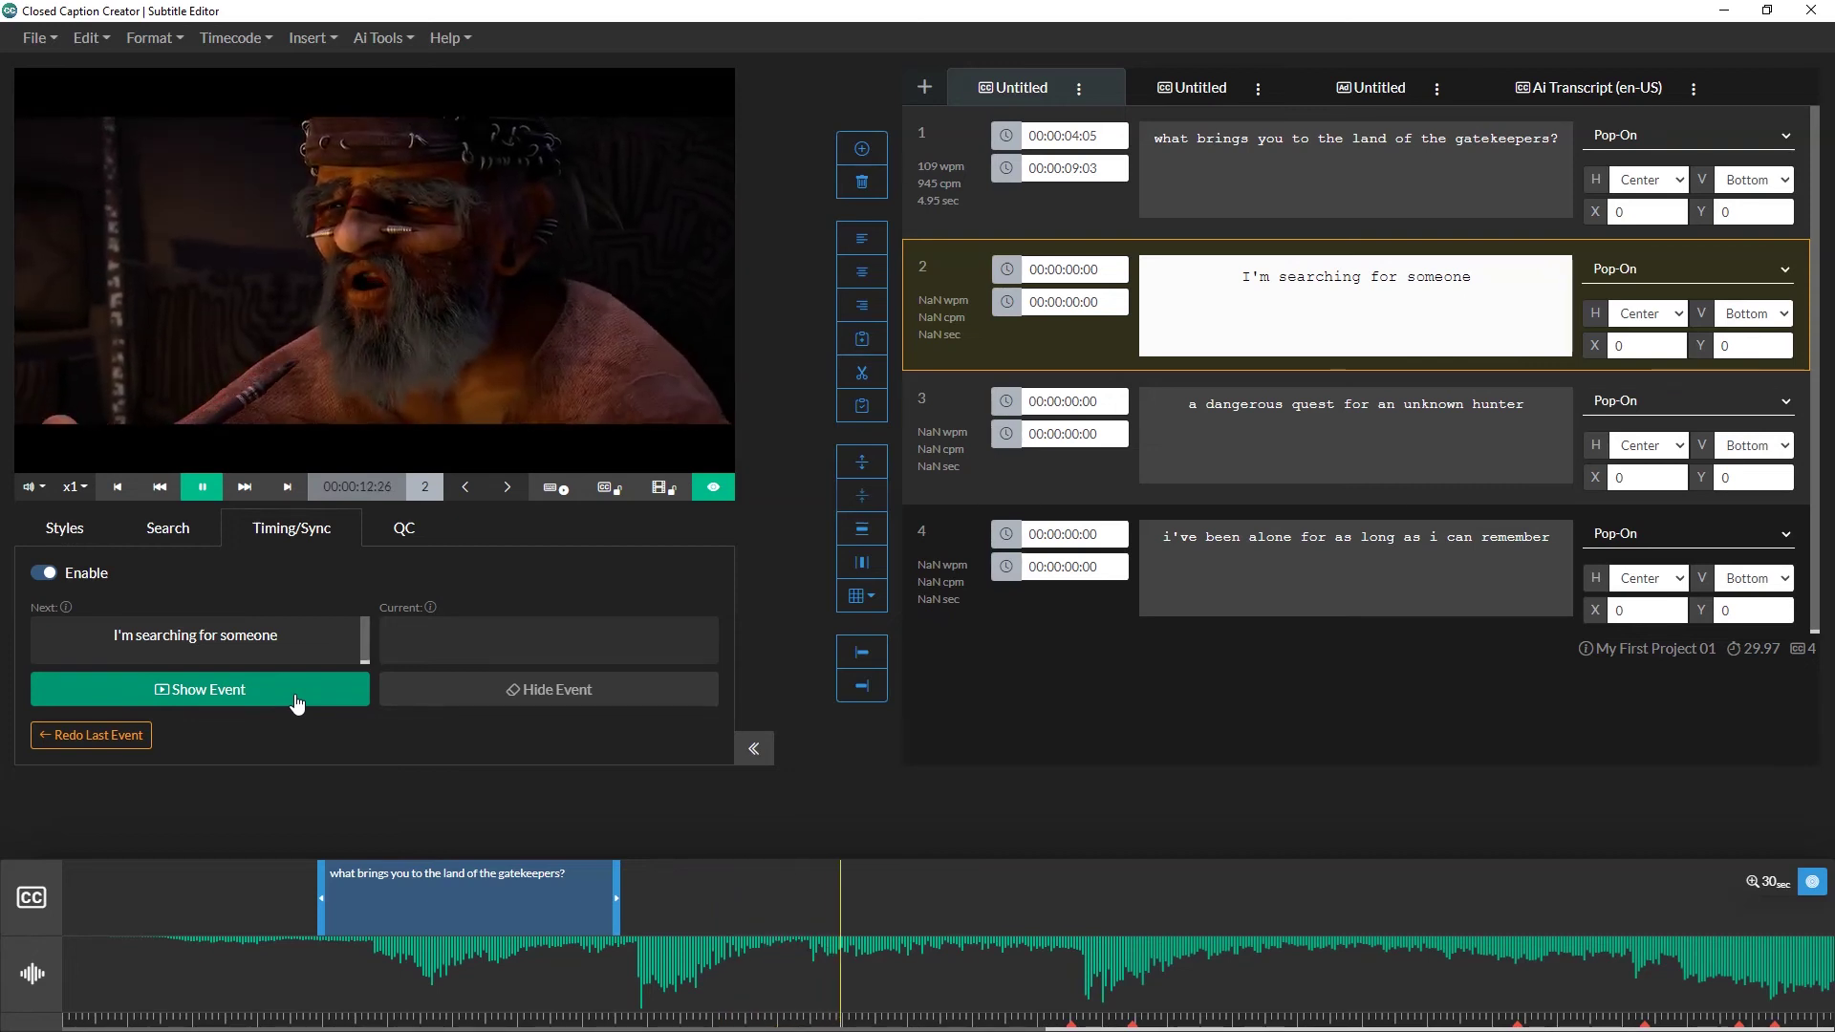
drag(453, 891, 880, 890)
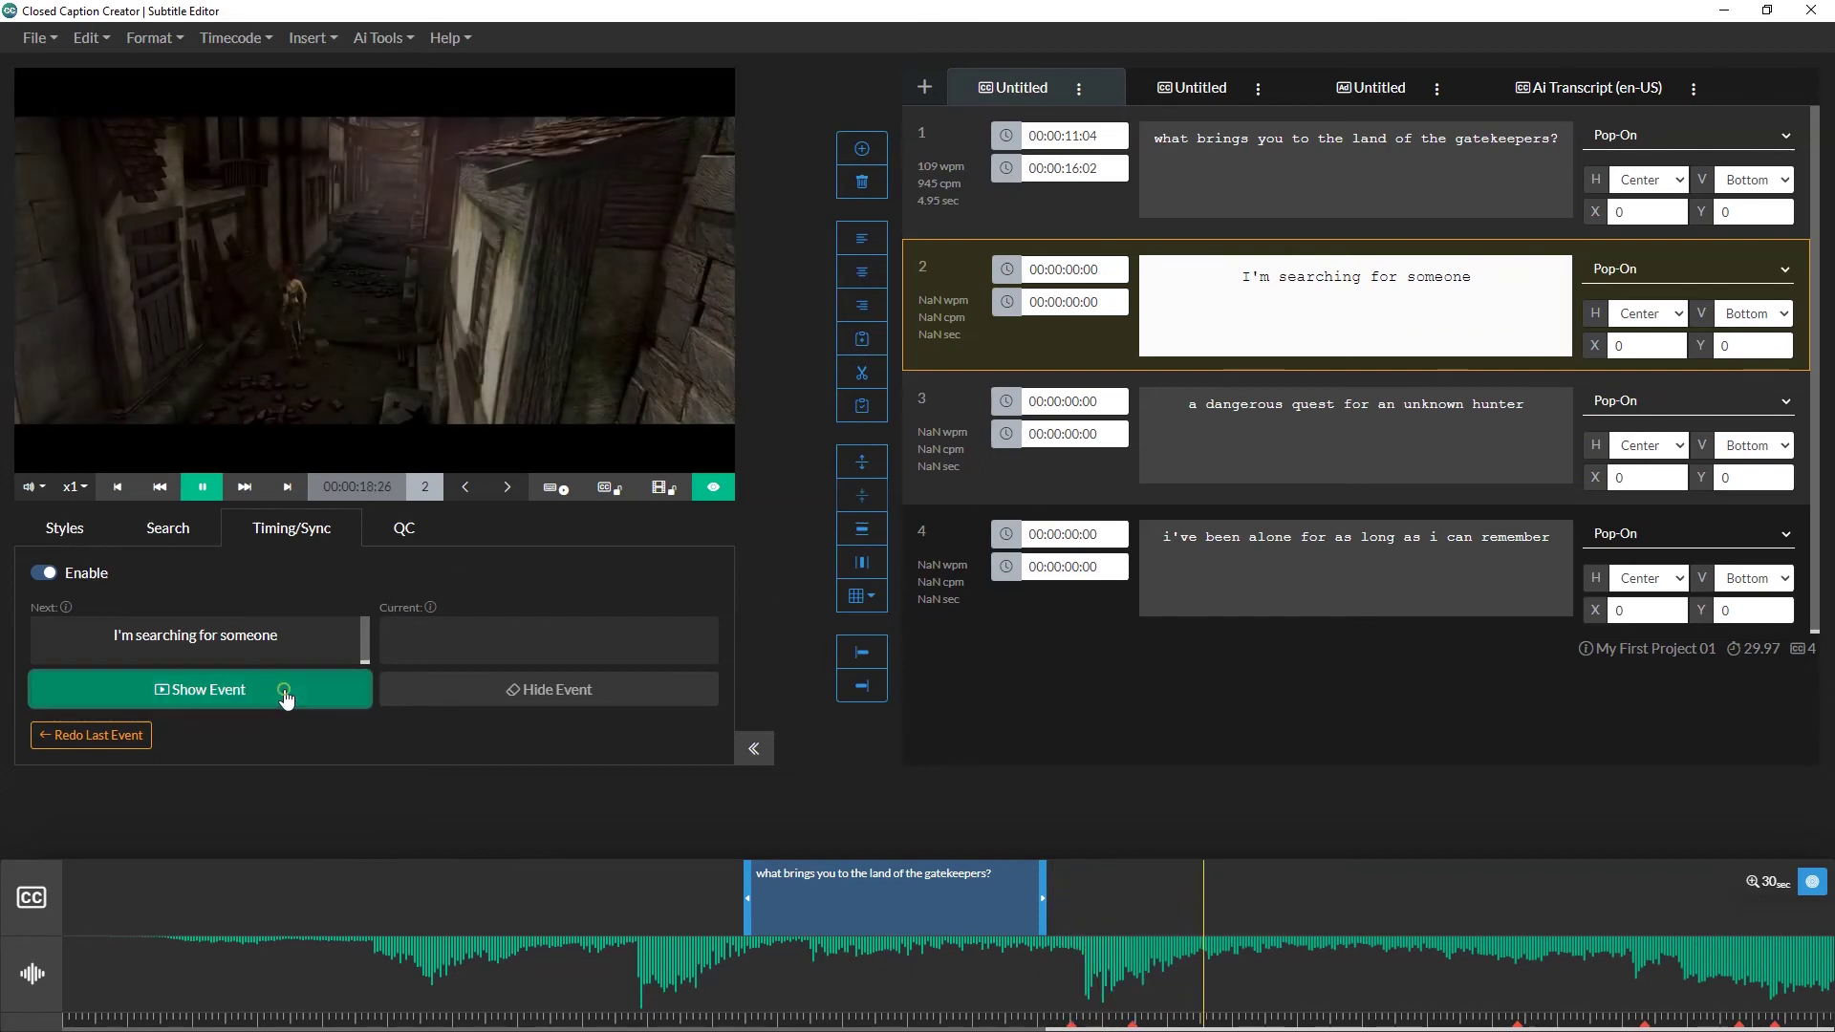
click(285, 696)
click(434, 694)
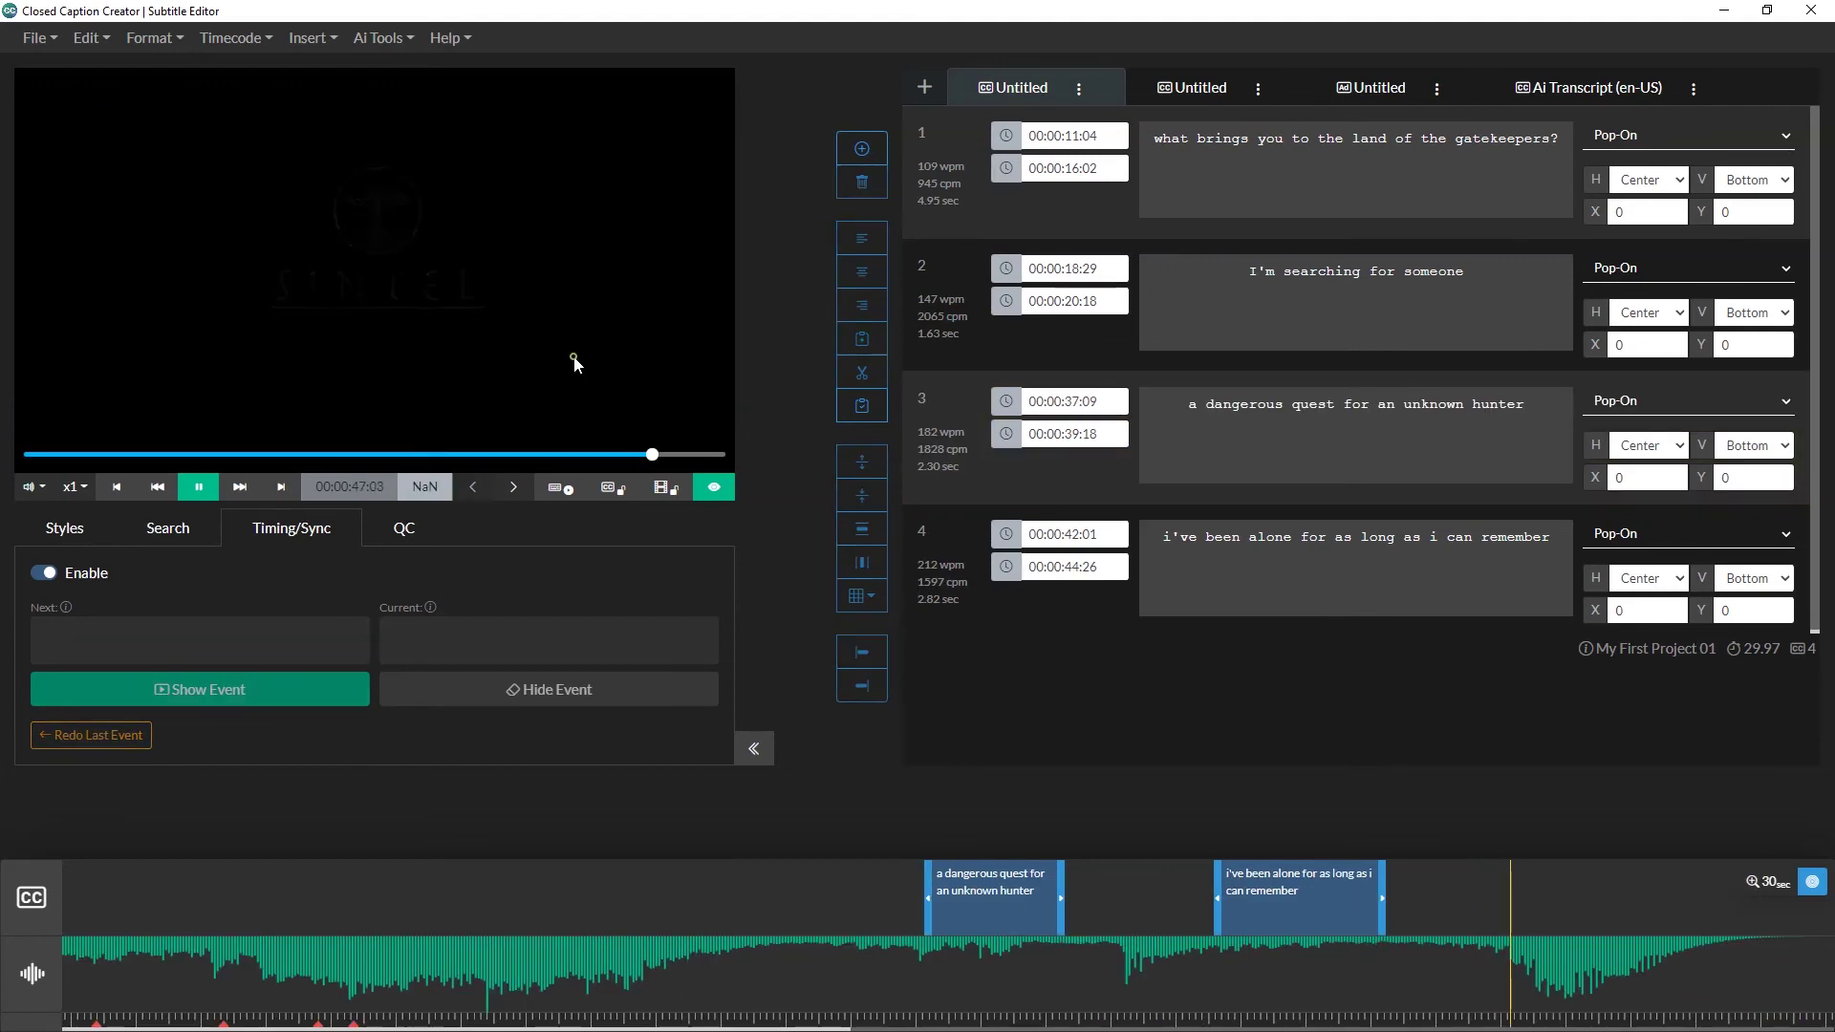
Step: Pause playback and trim caption 1 to start at 00:00:11:18
click(574, 362)
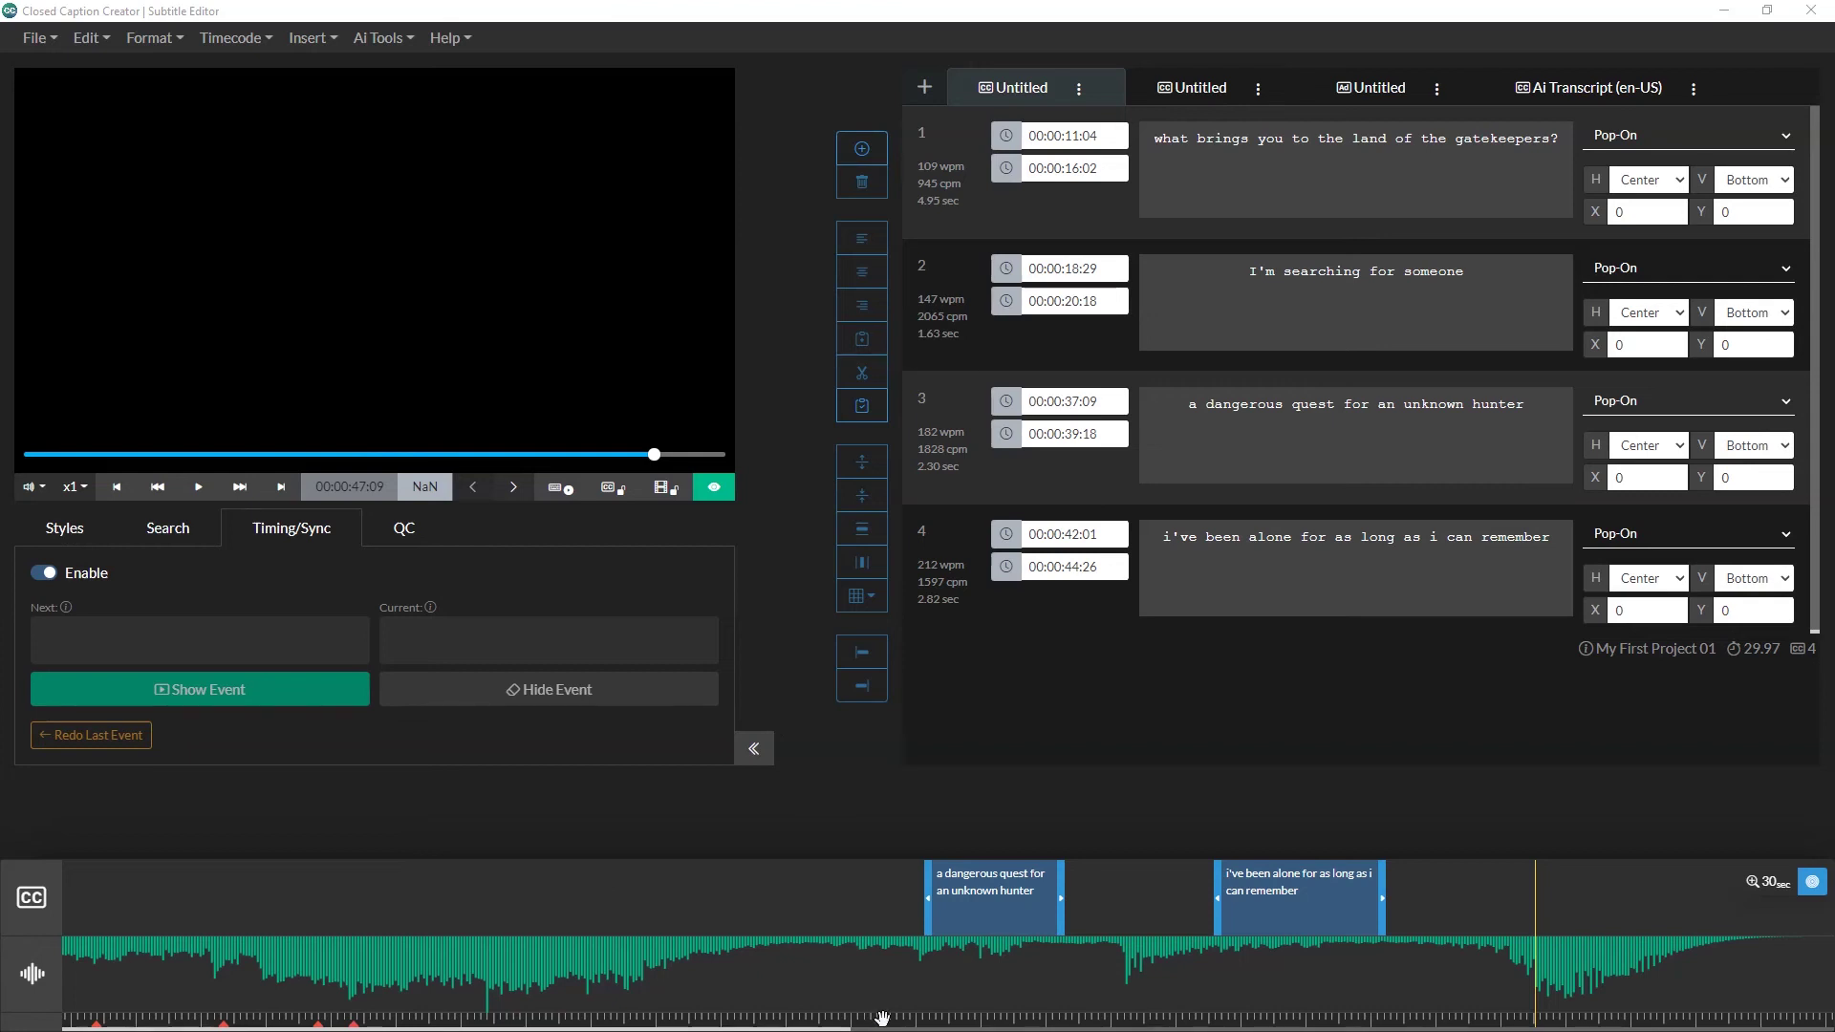
drag(881, 1018, 402, 1021)
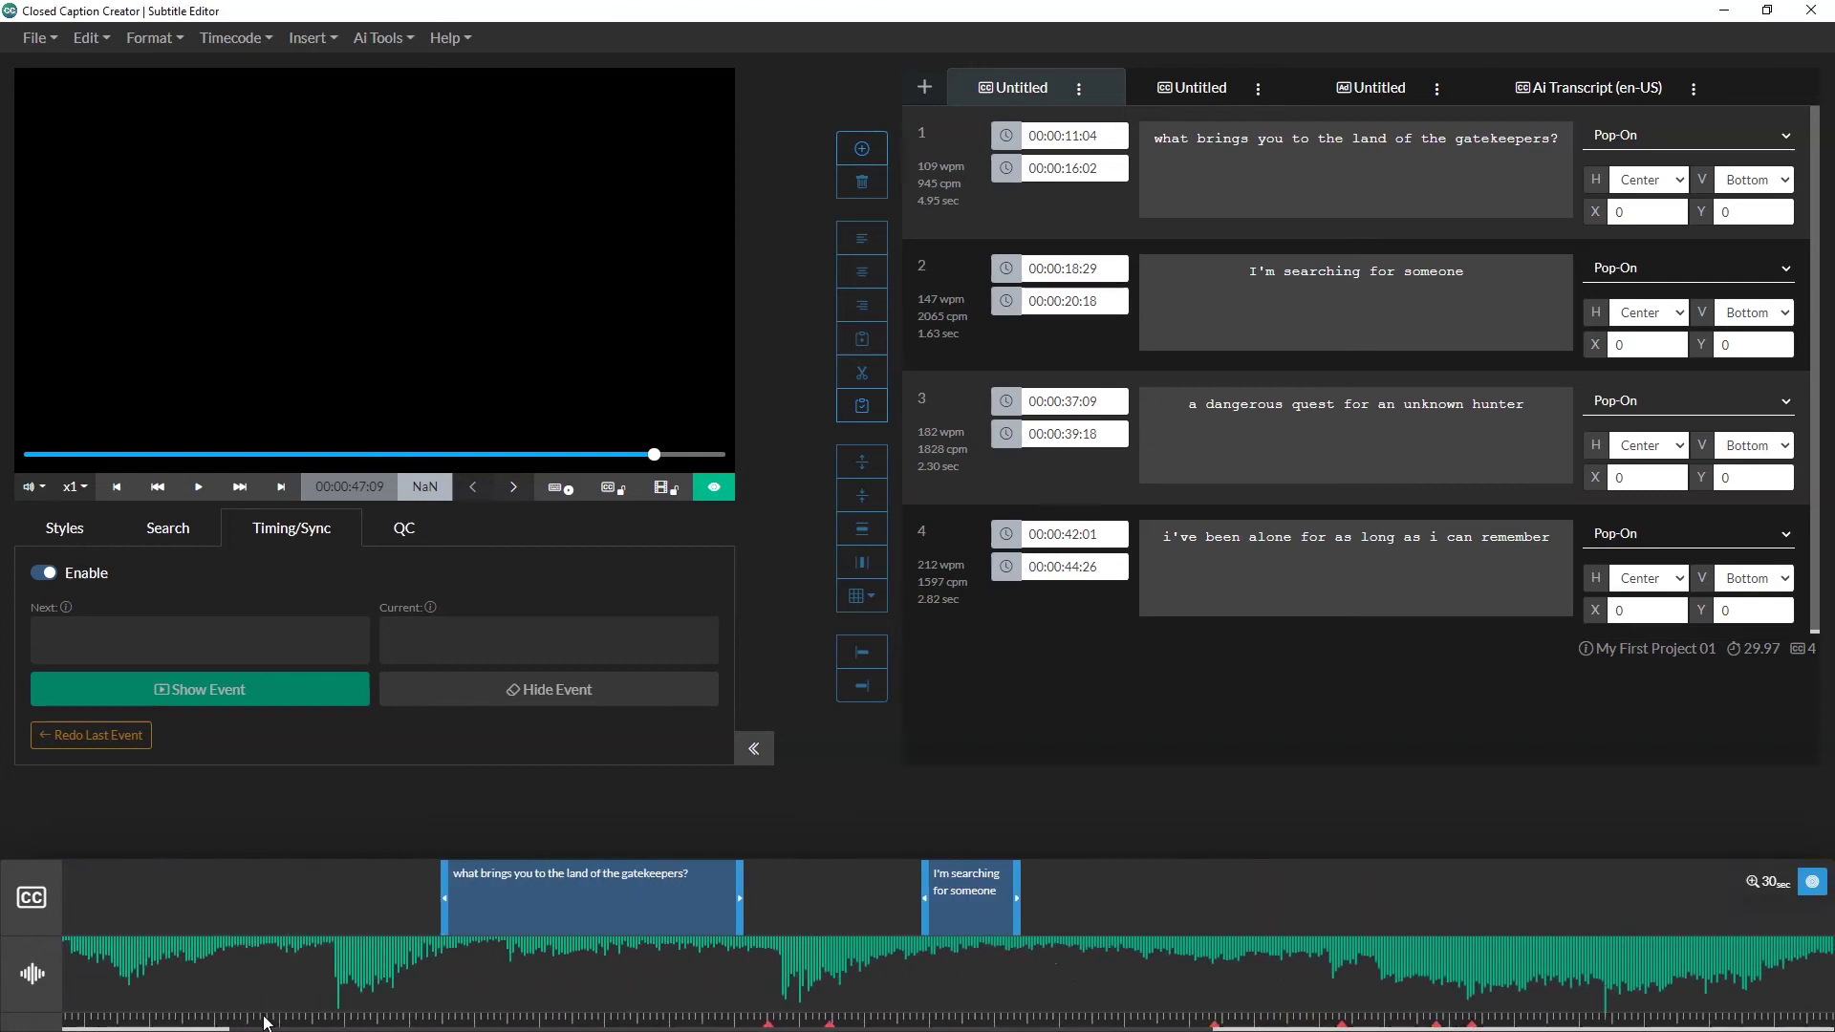
scroll(265, 1021, up, 3)
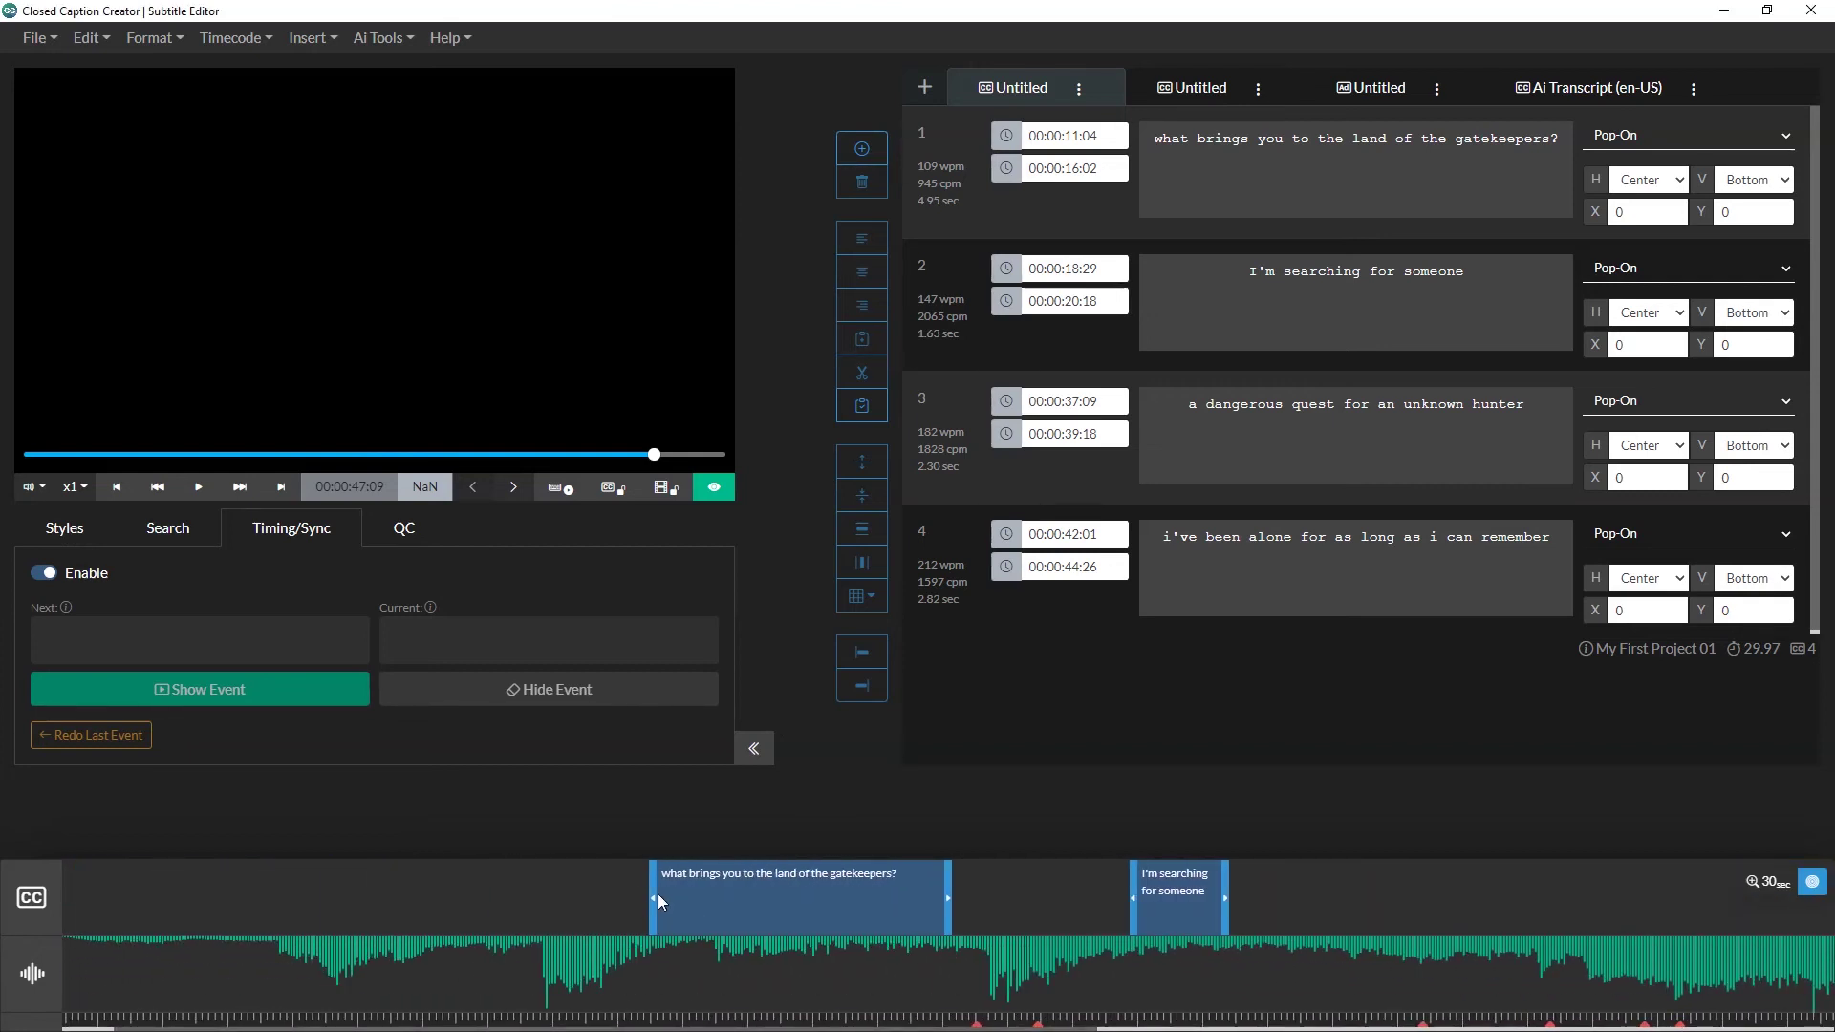
drag(650, 893, 682, 892)
scroll(1097, 181, down, 1)
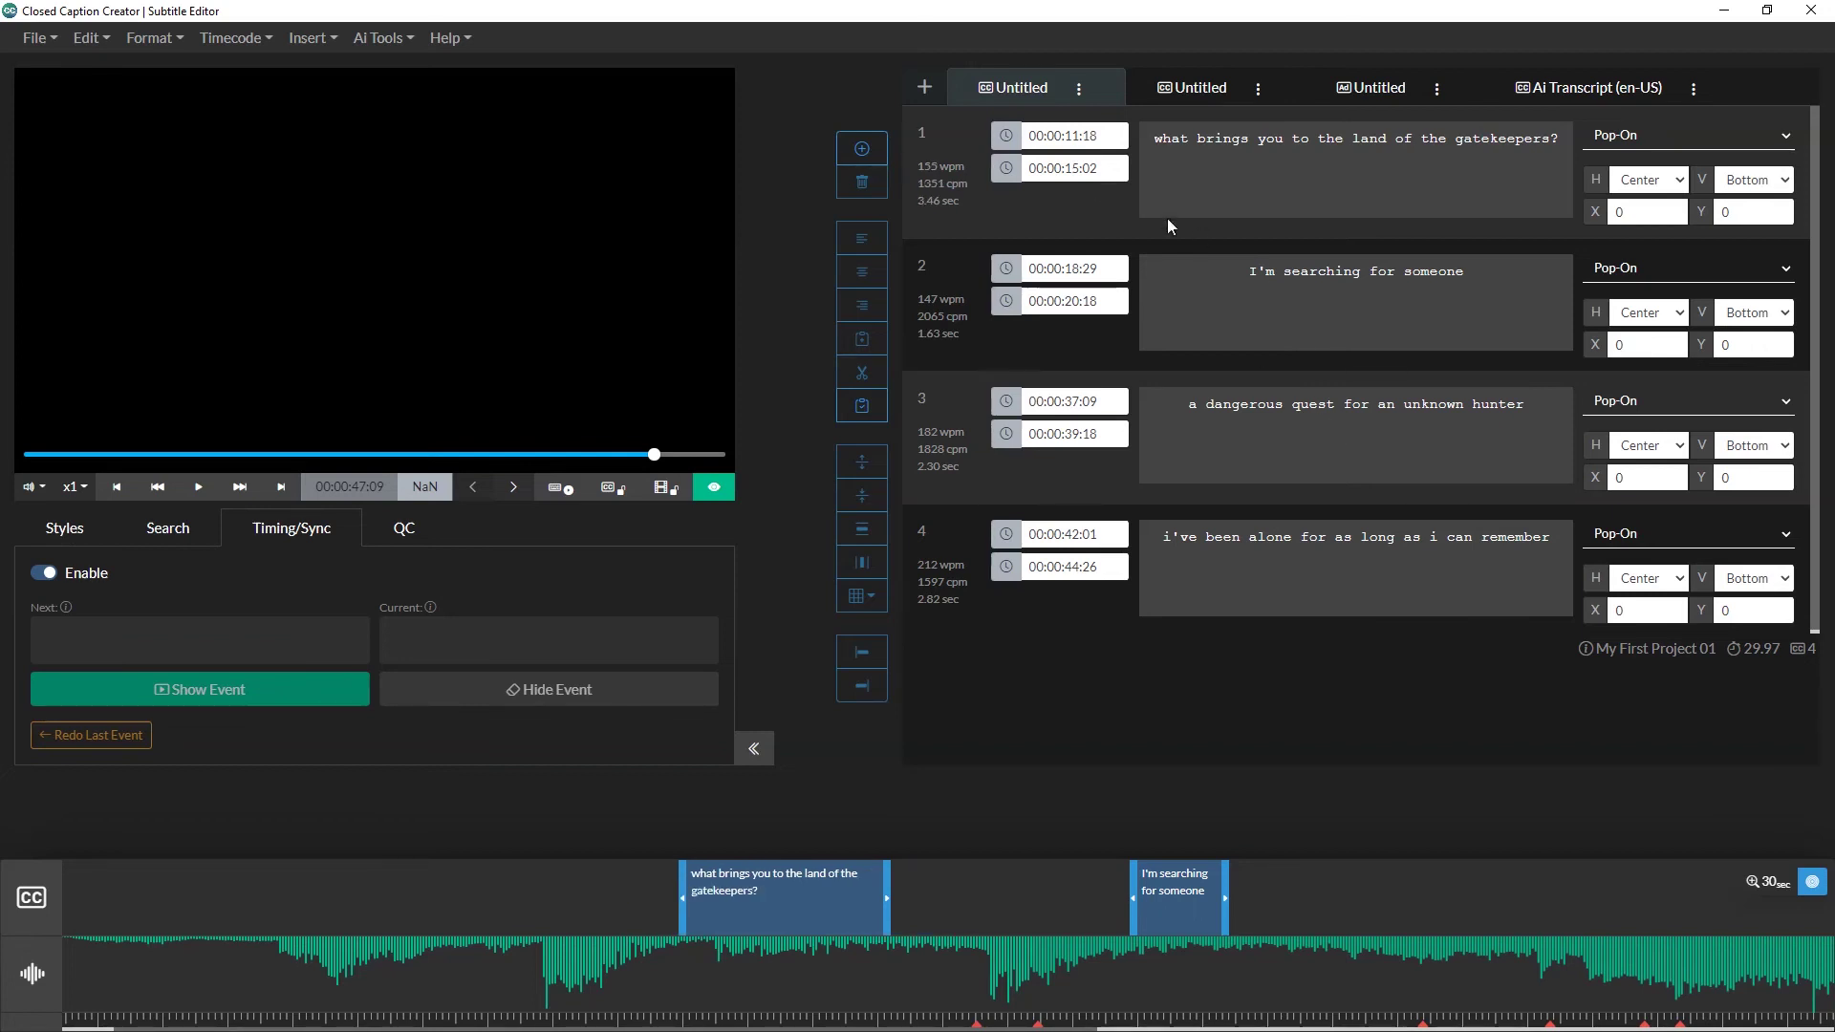
Step: Balance caption 1, then captions 3 and 4, into two lines each
click(1282, 188)
click(1324, 327)
key(Up)
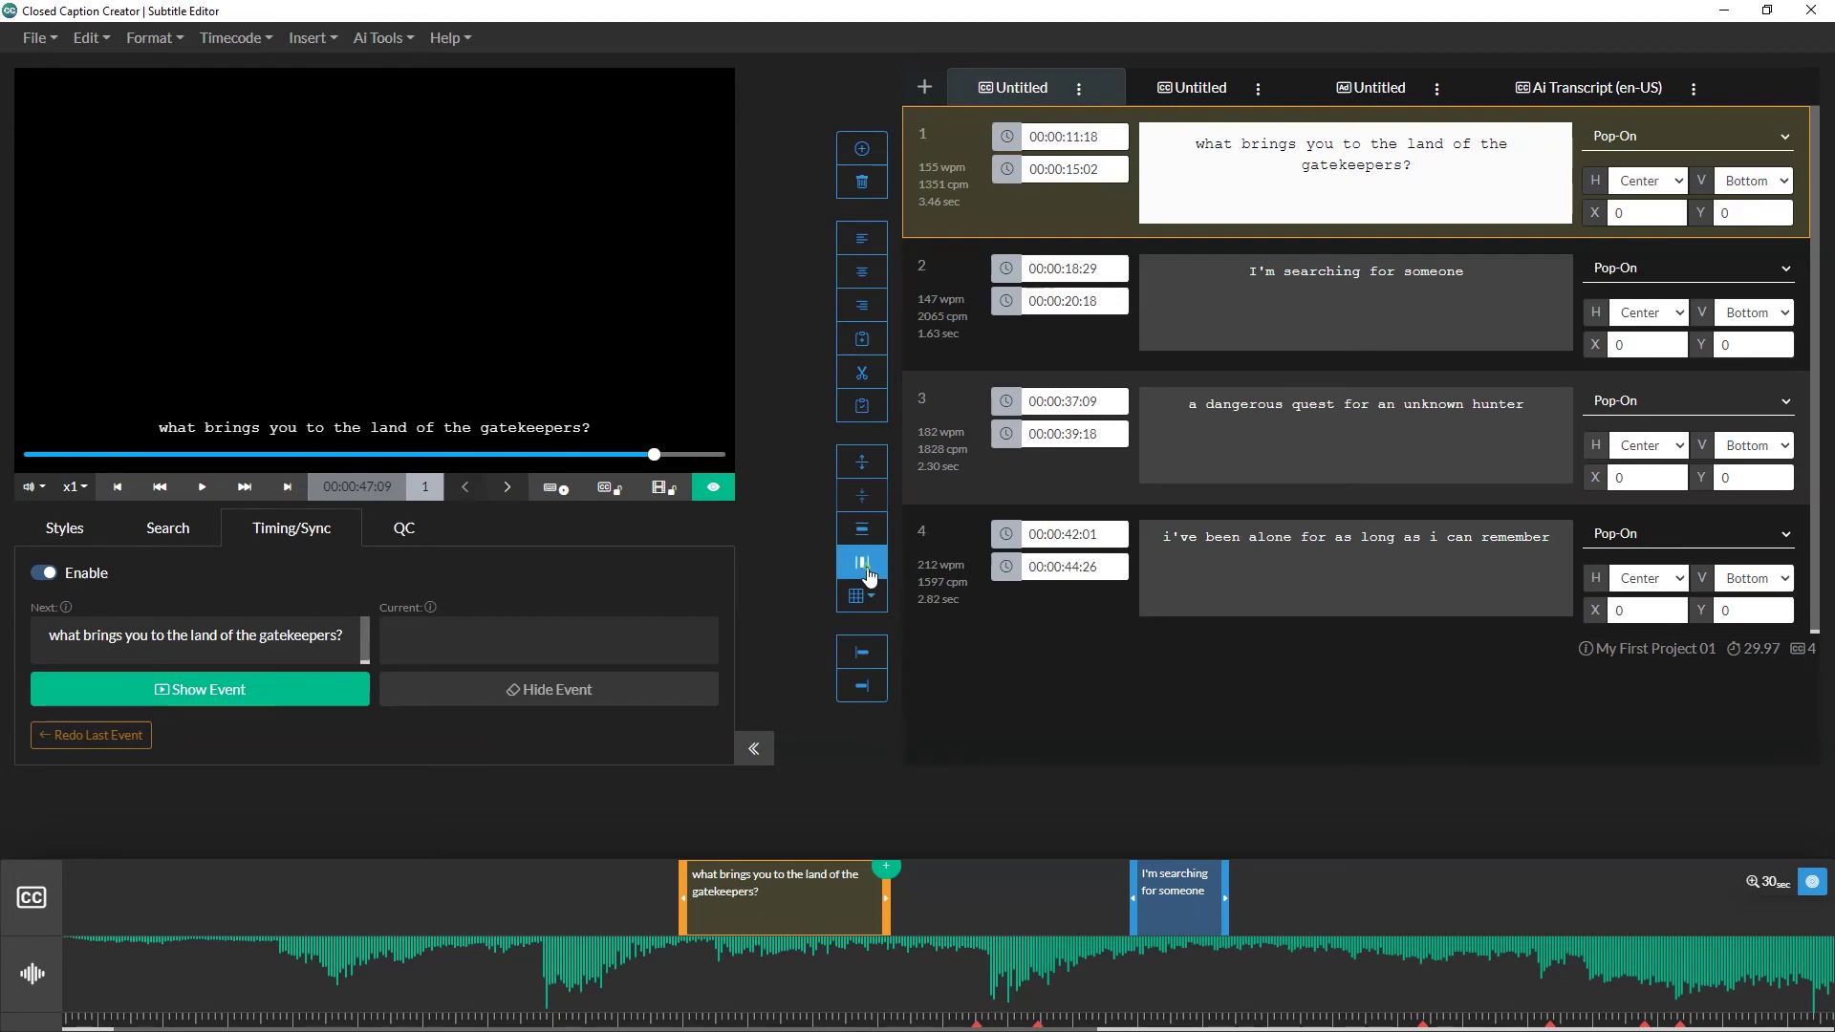
click(865, 566)
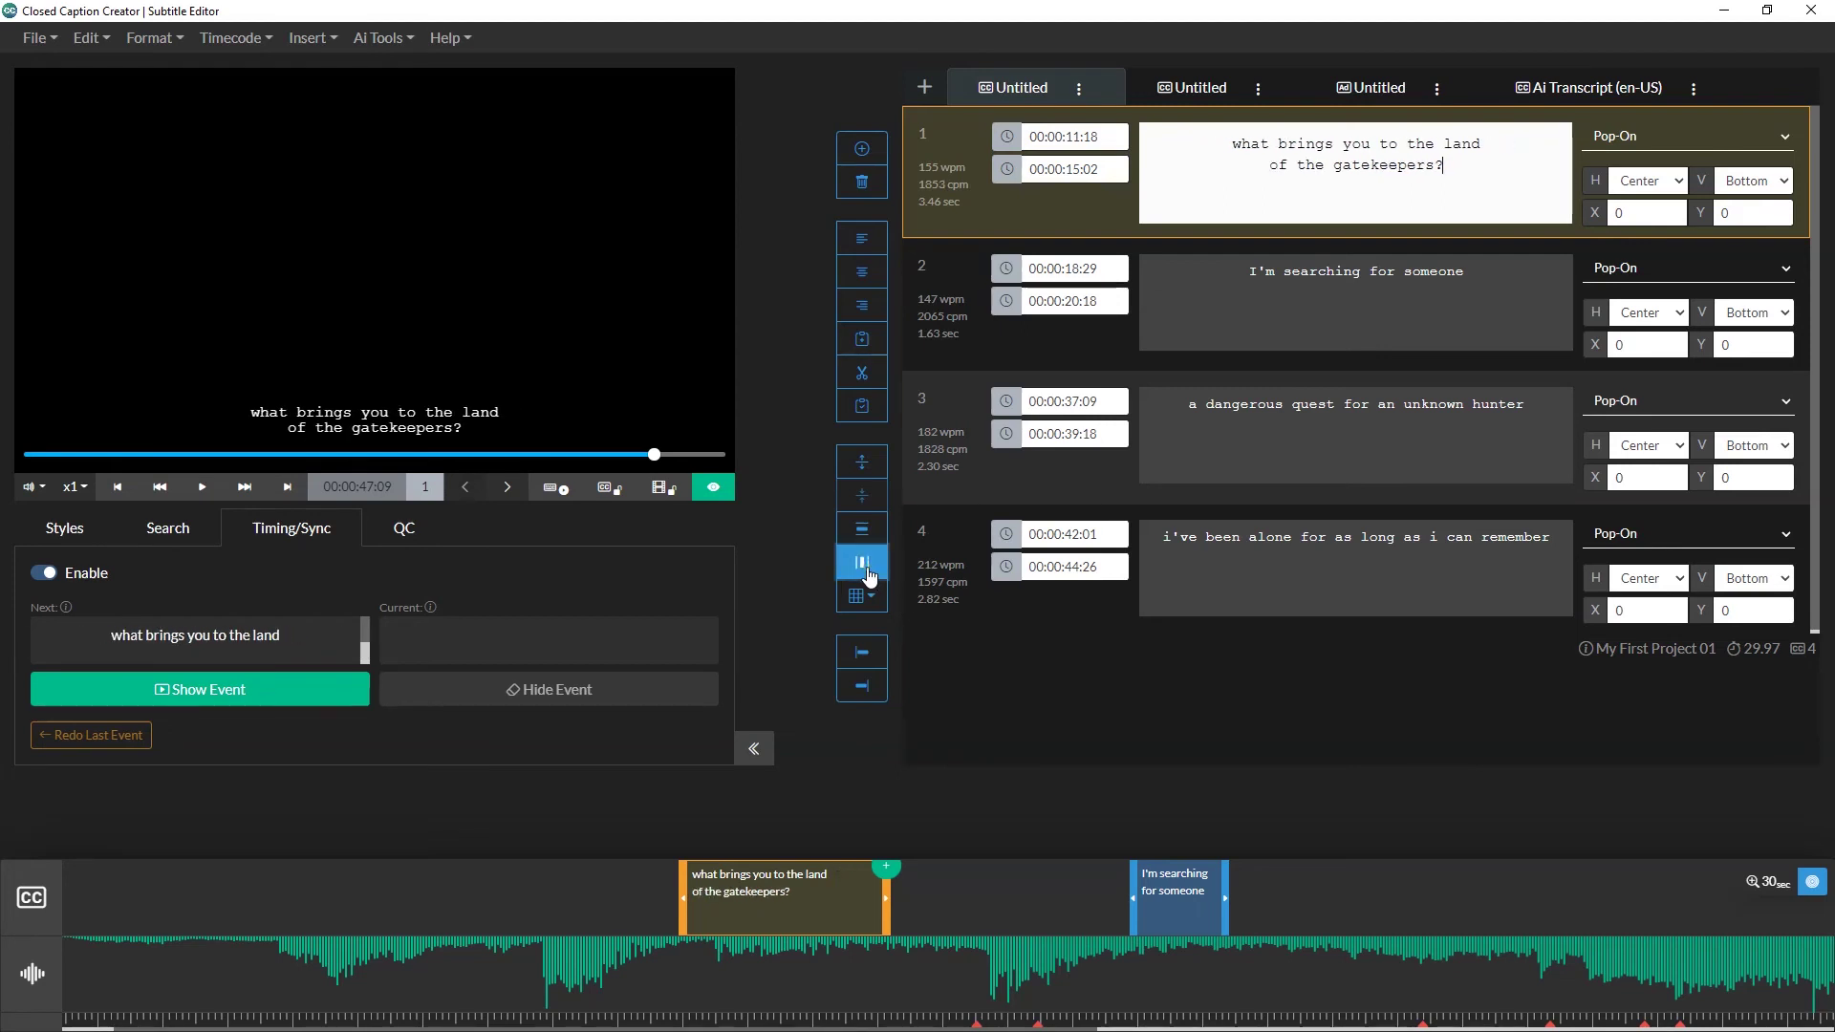
click(1198, 388)
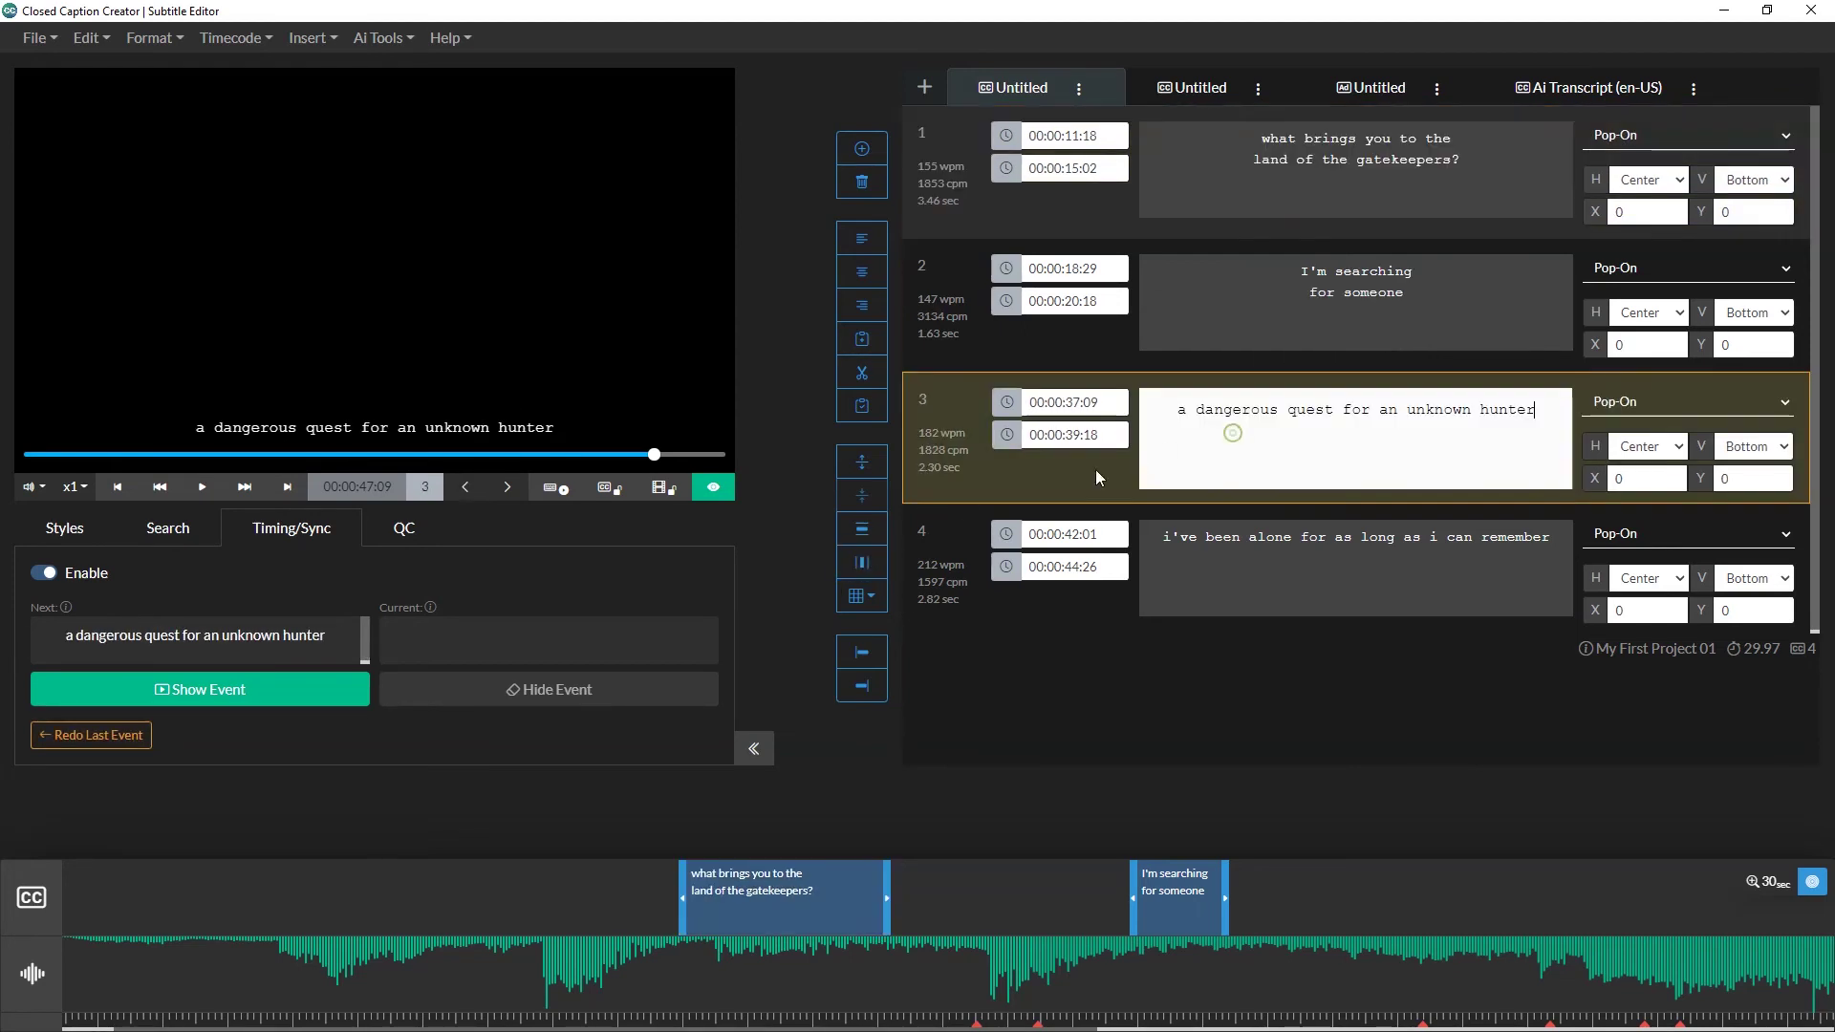
shift+click(1171, 558)
click(871, 565)
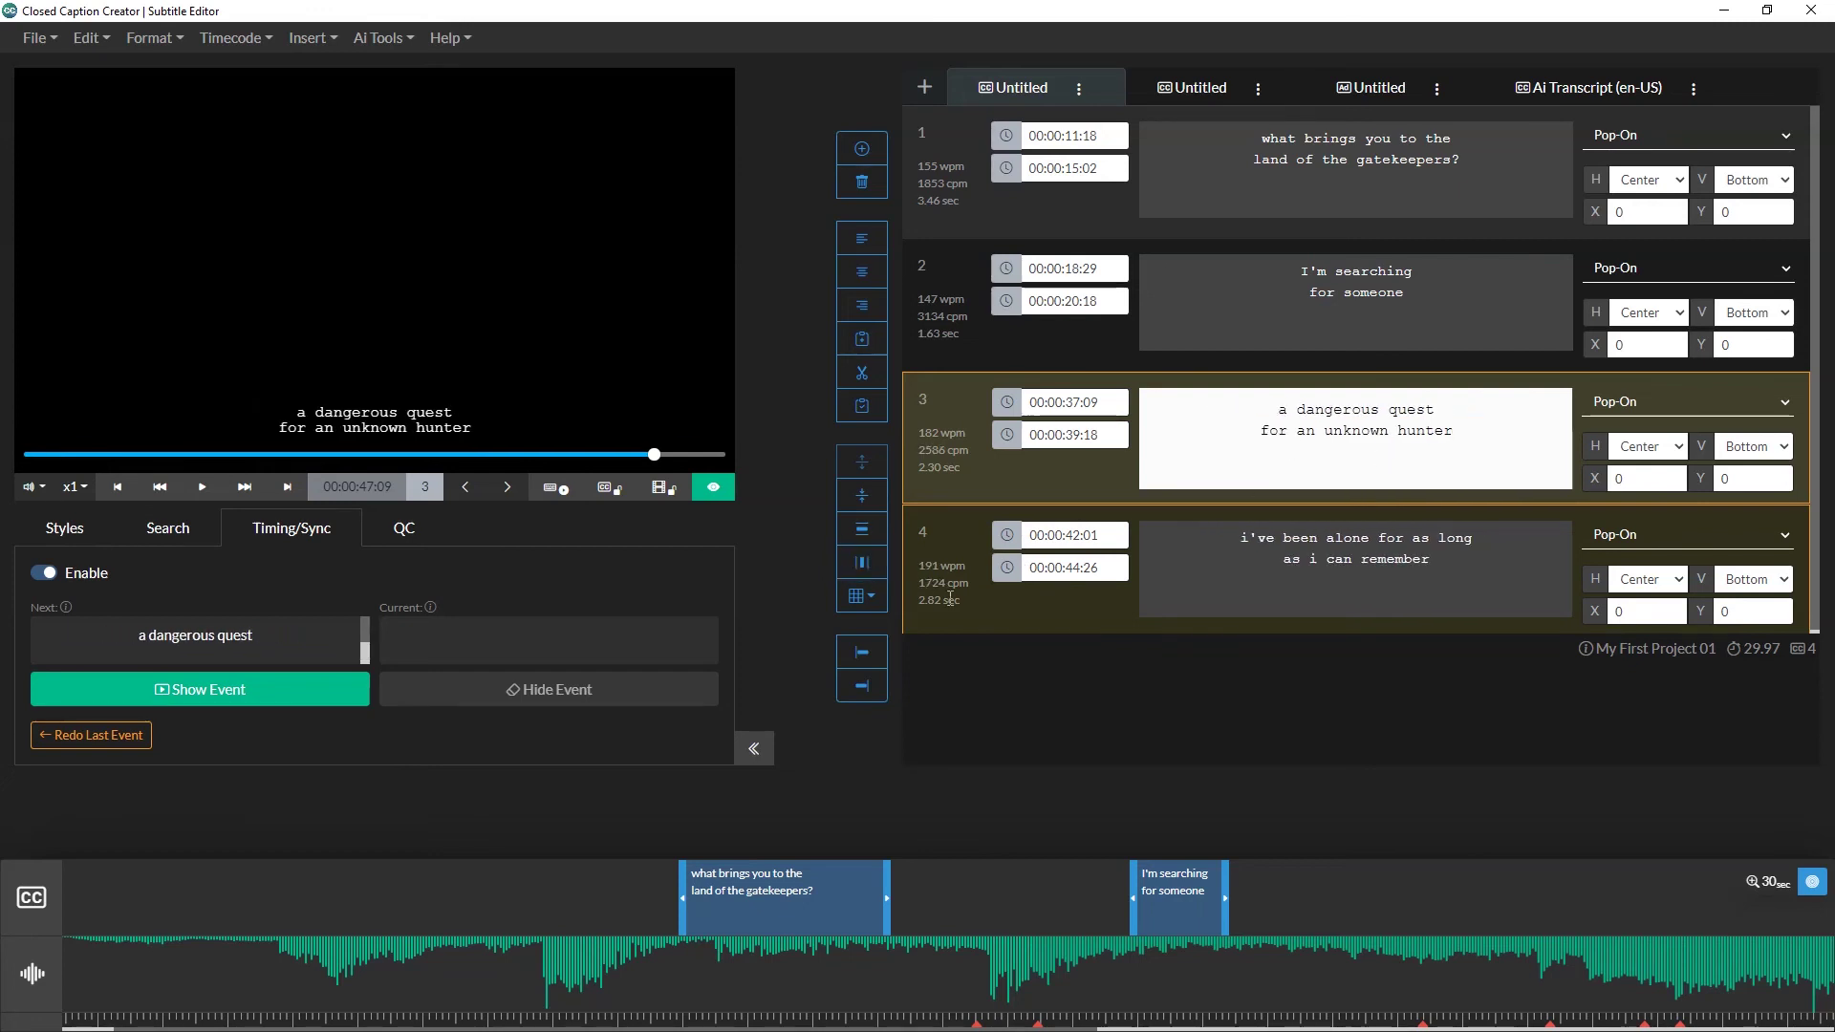
Step: Select all four captions, set their position to Top, and preview them
click(1349, 175)
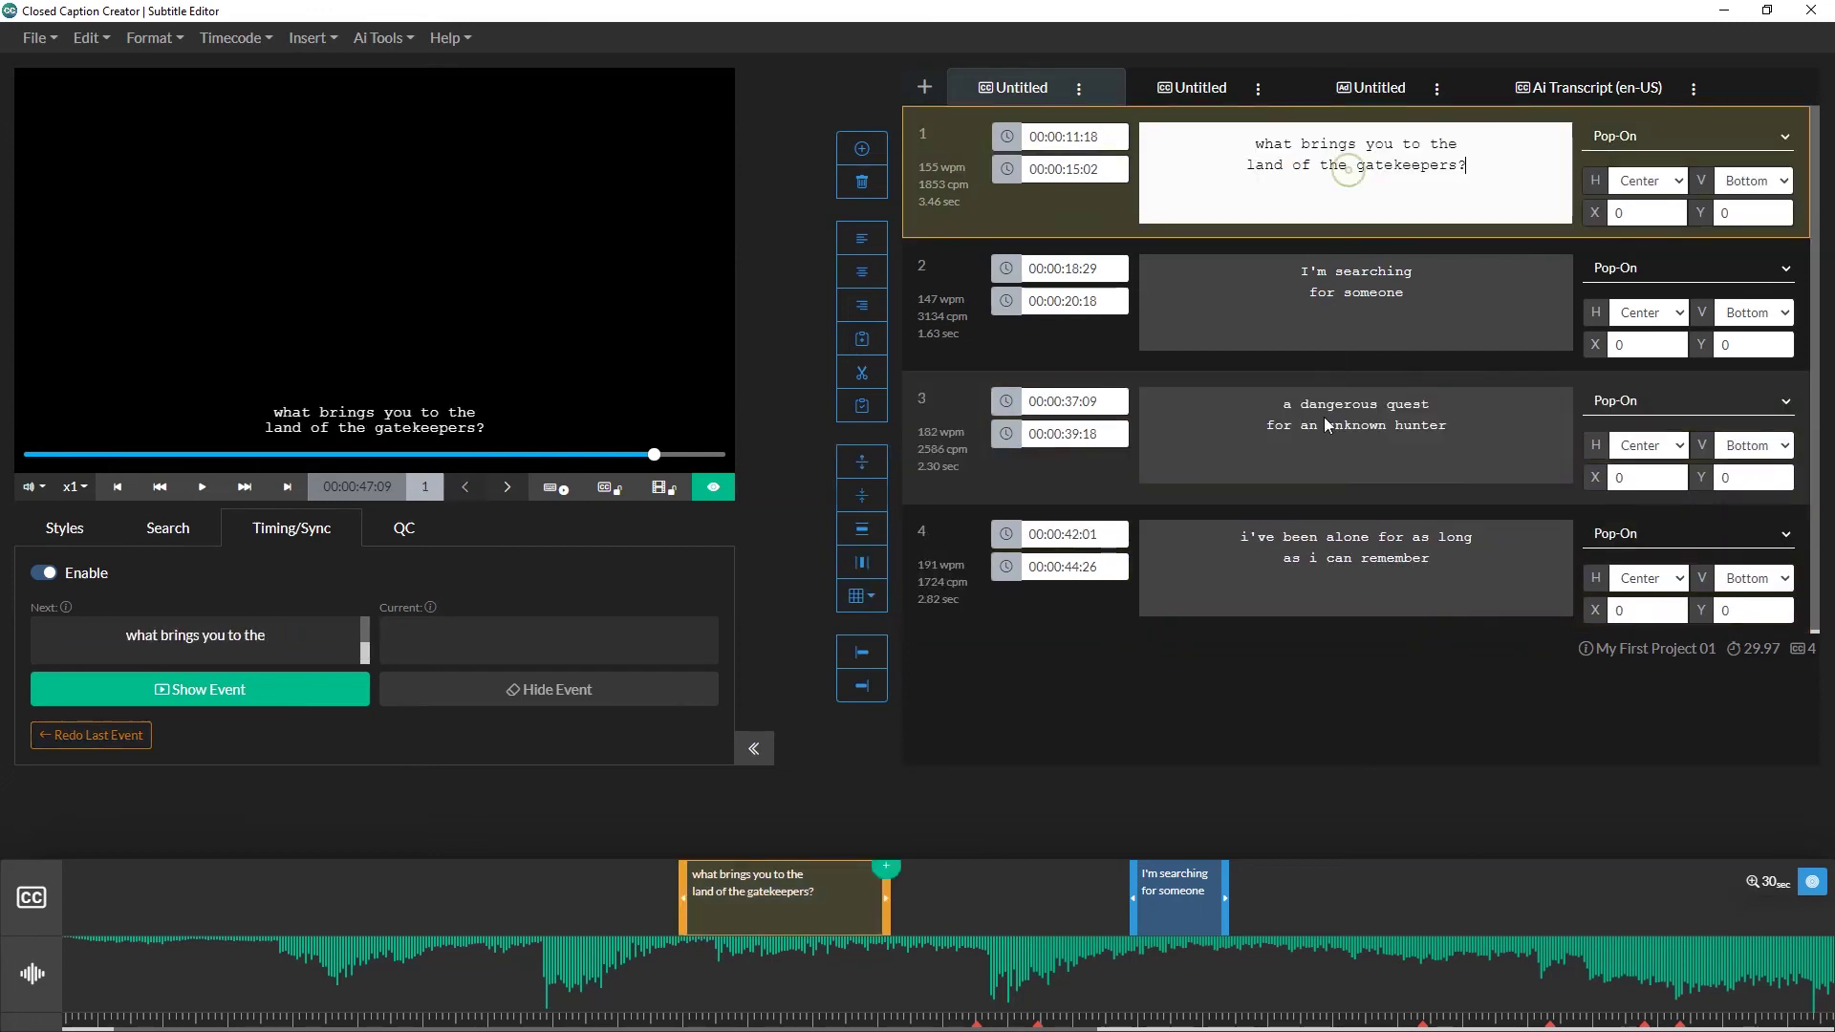
shift+click(1324, 532)
click(861, 595)
click(880, 627)
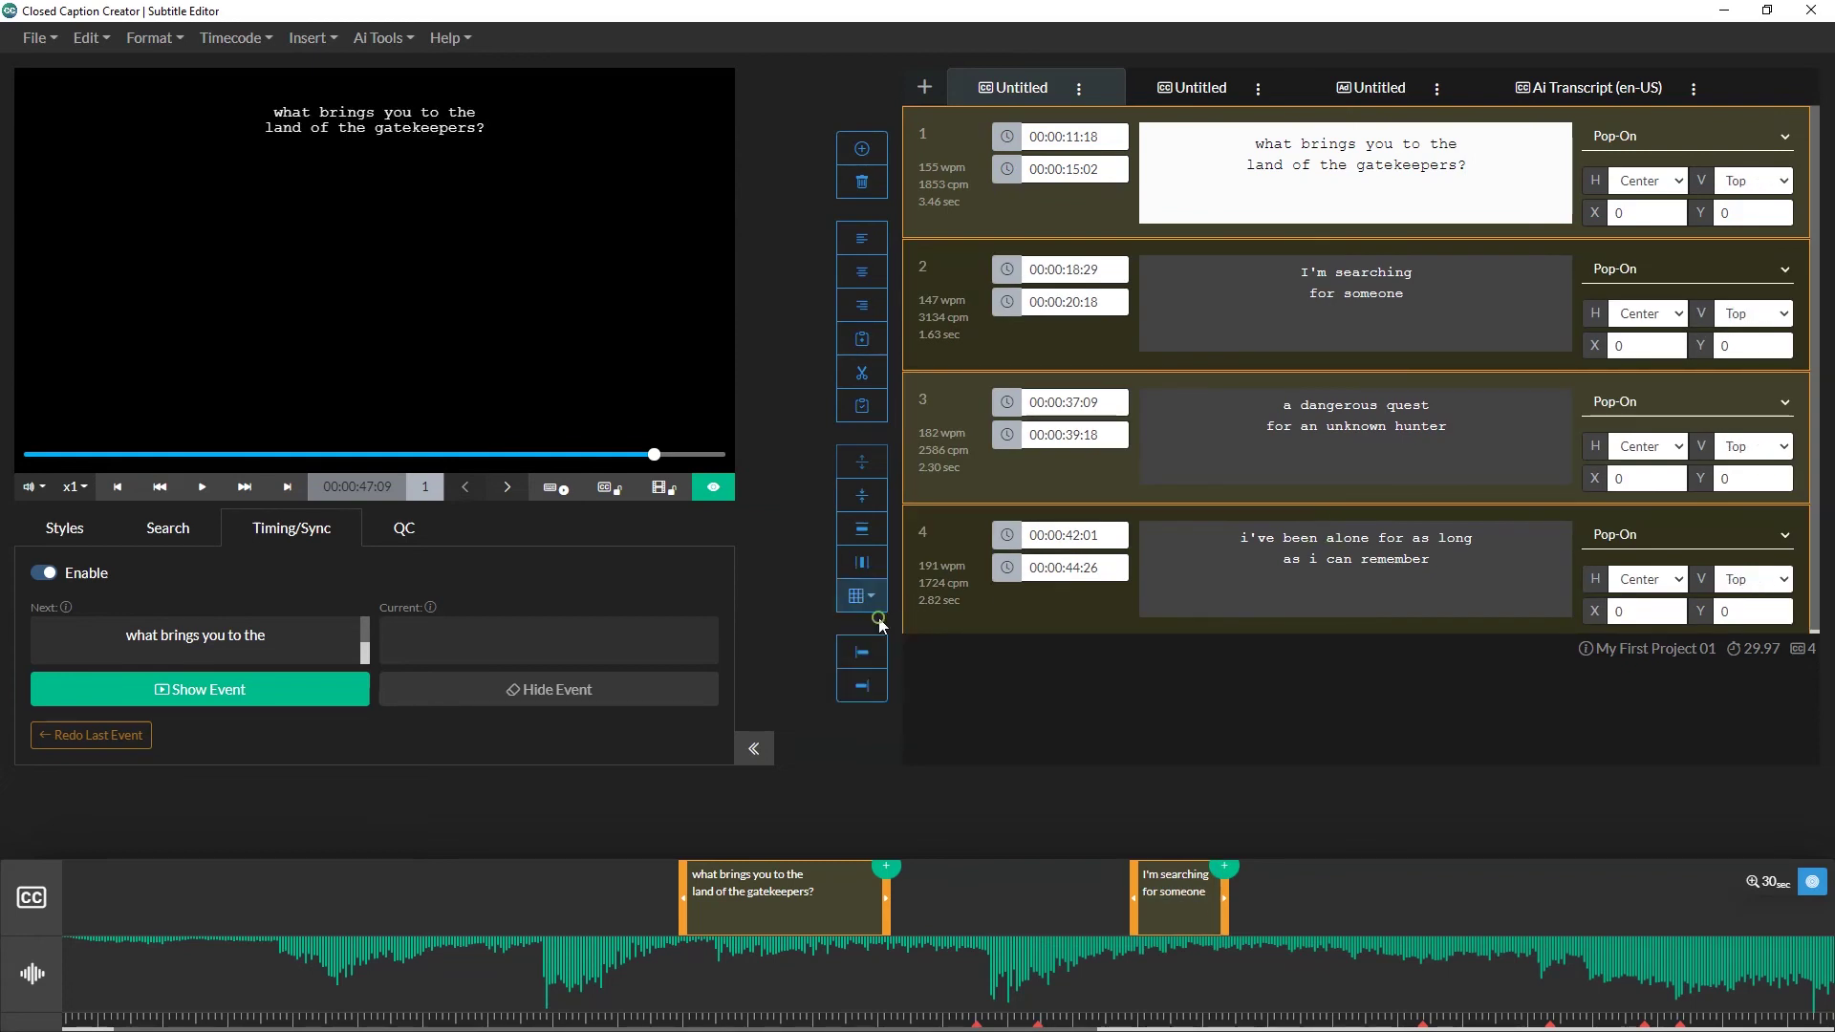
click(1346, 409)
click(1335, 313)
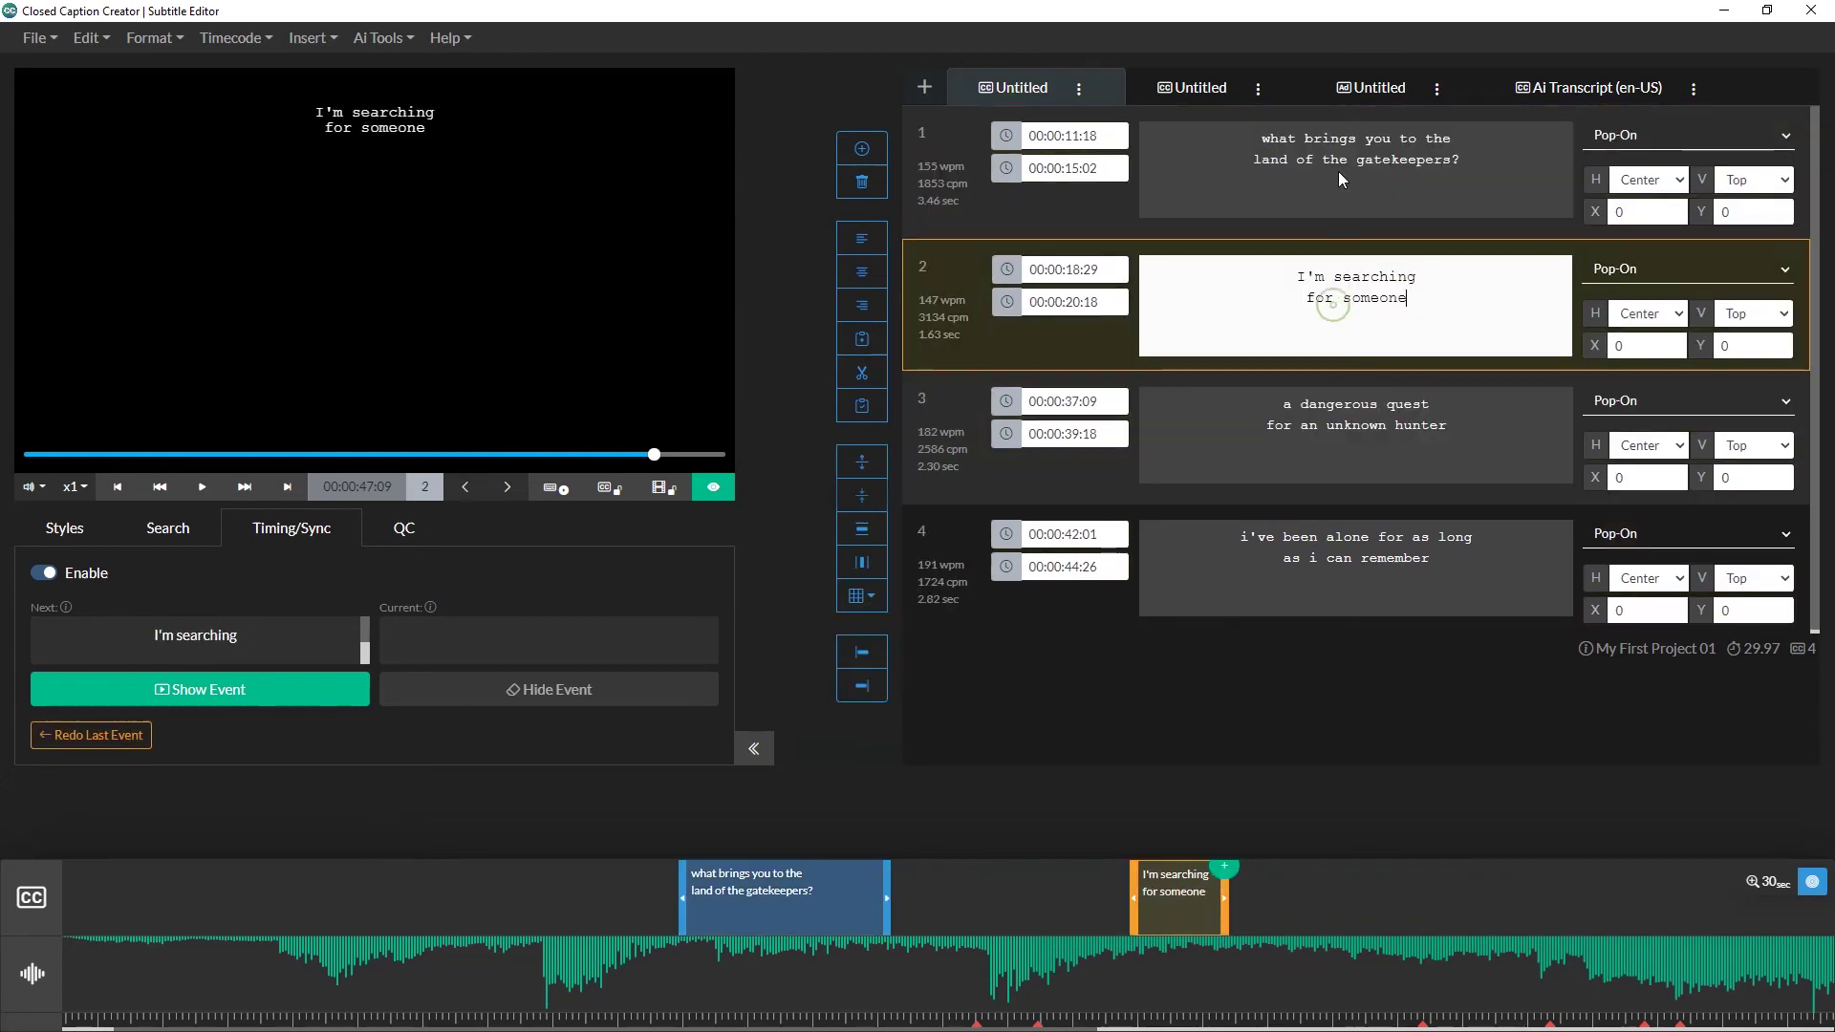
click(1337, 154)
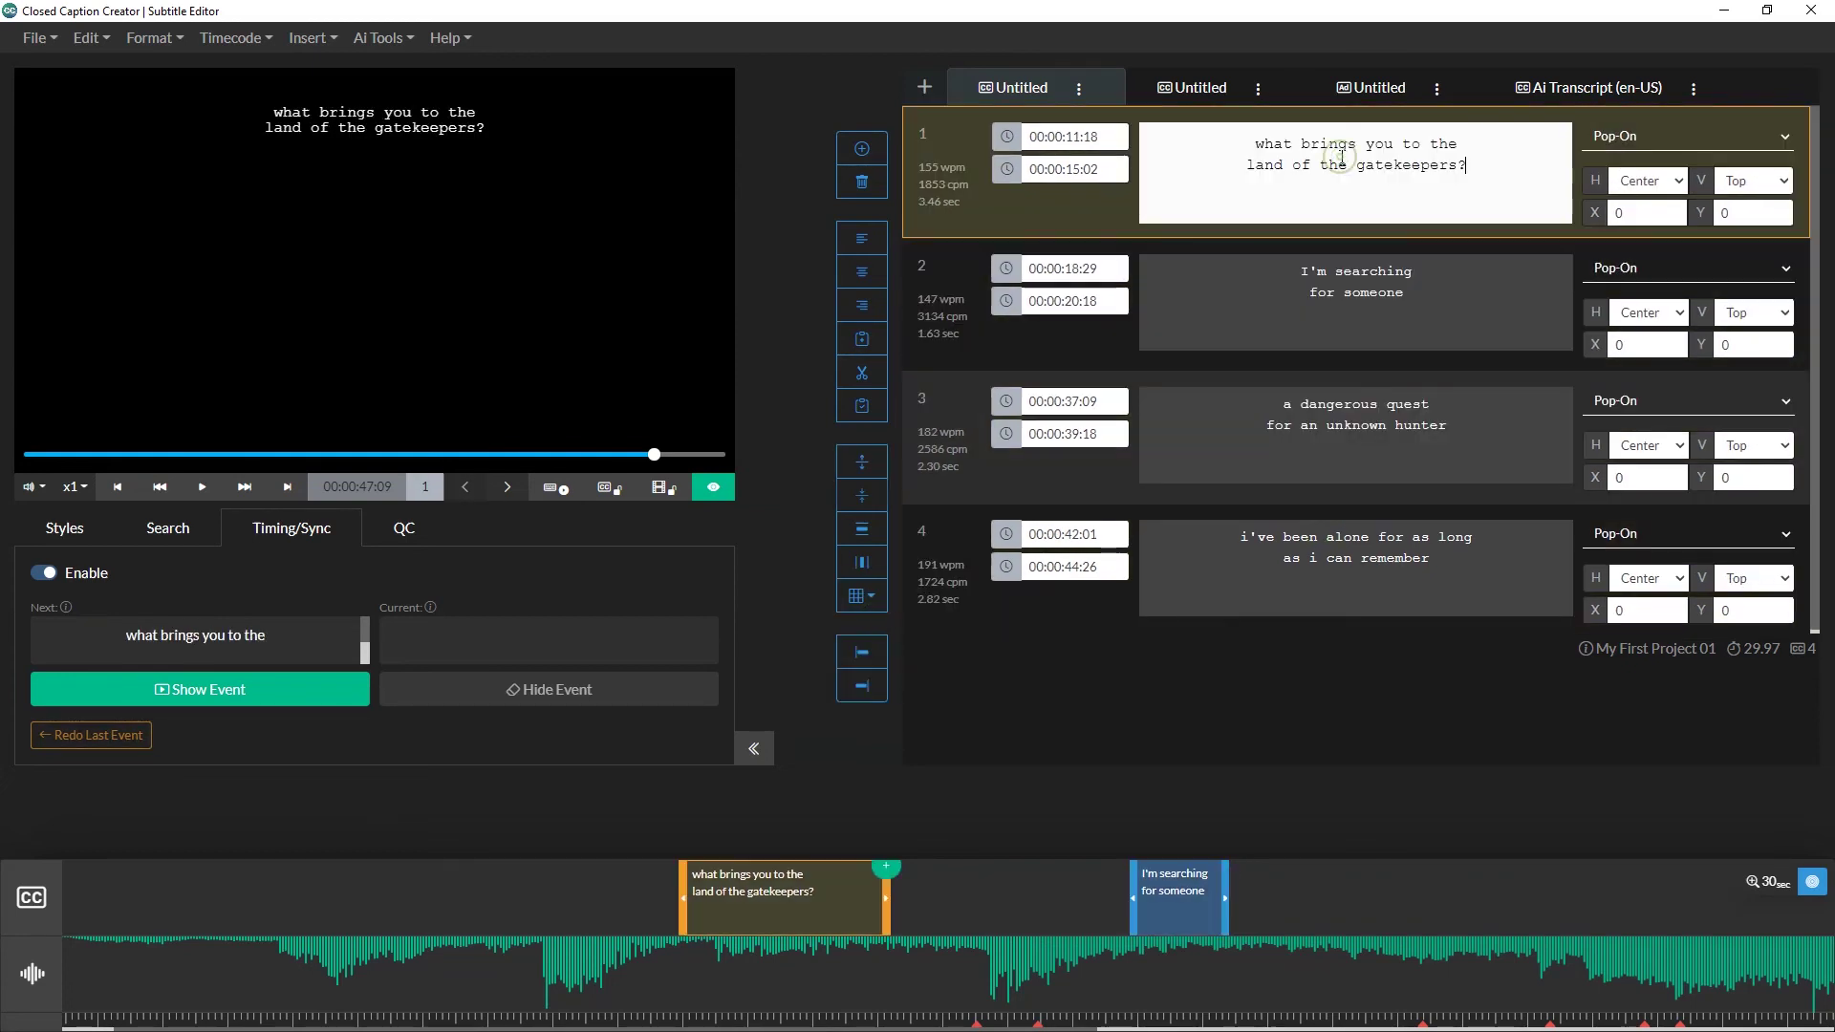
Step: Start a Subtitle File export from File > Export
click(38, 38)
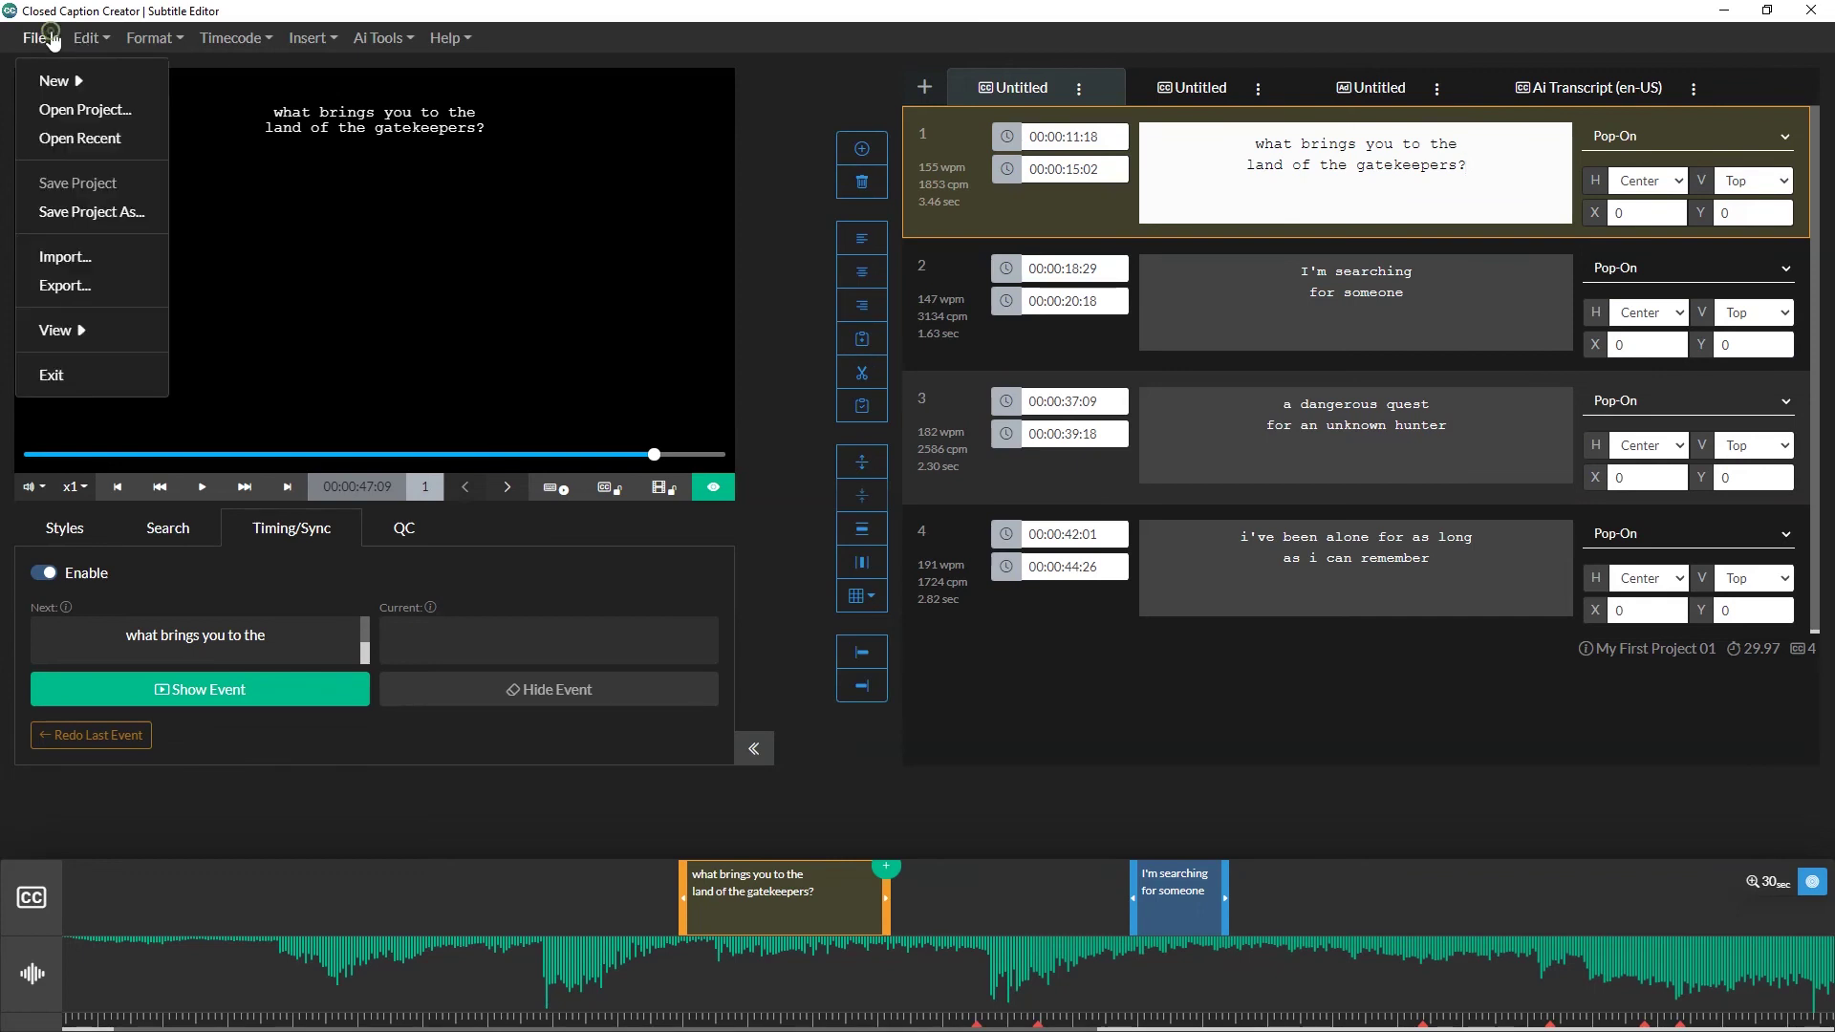
click(82, 296)
click(746, 488)
click(755, 528)
click(1131, 636)
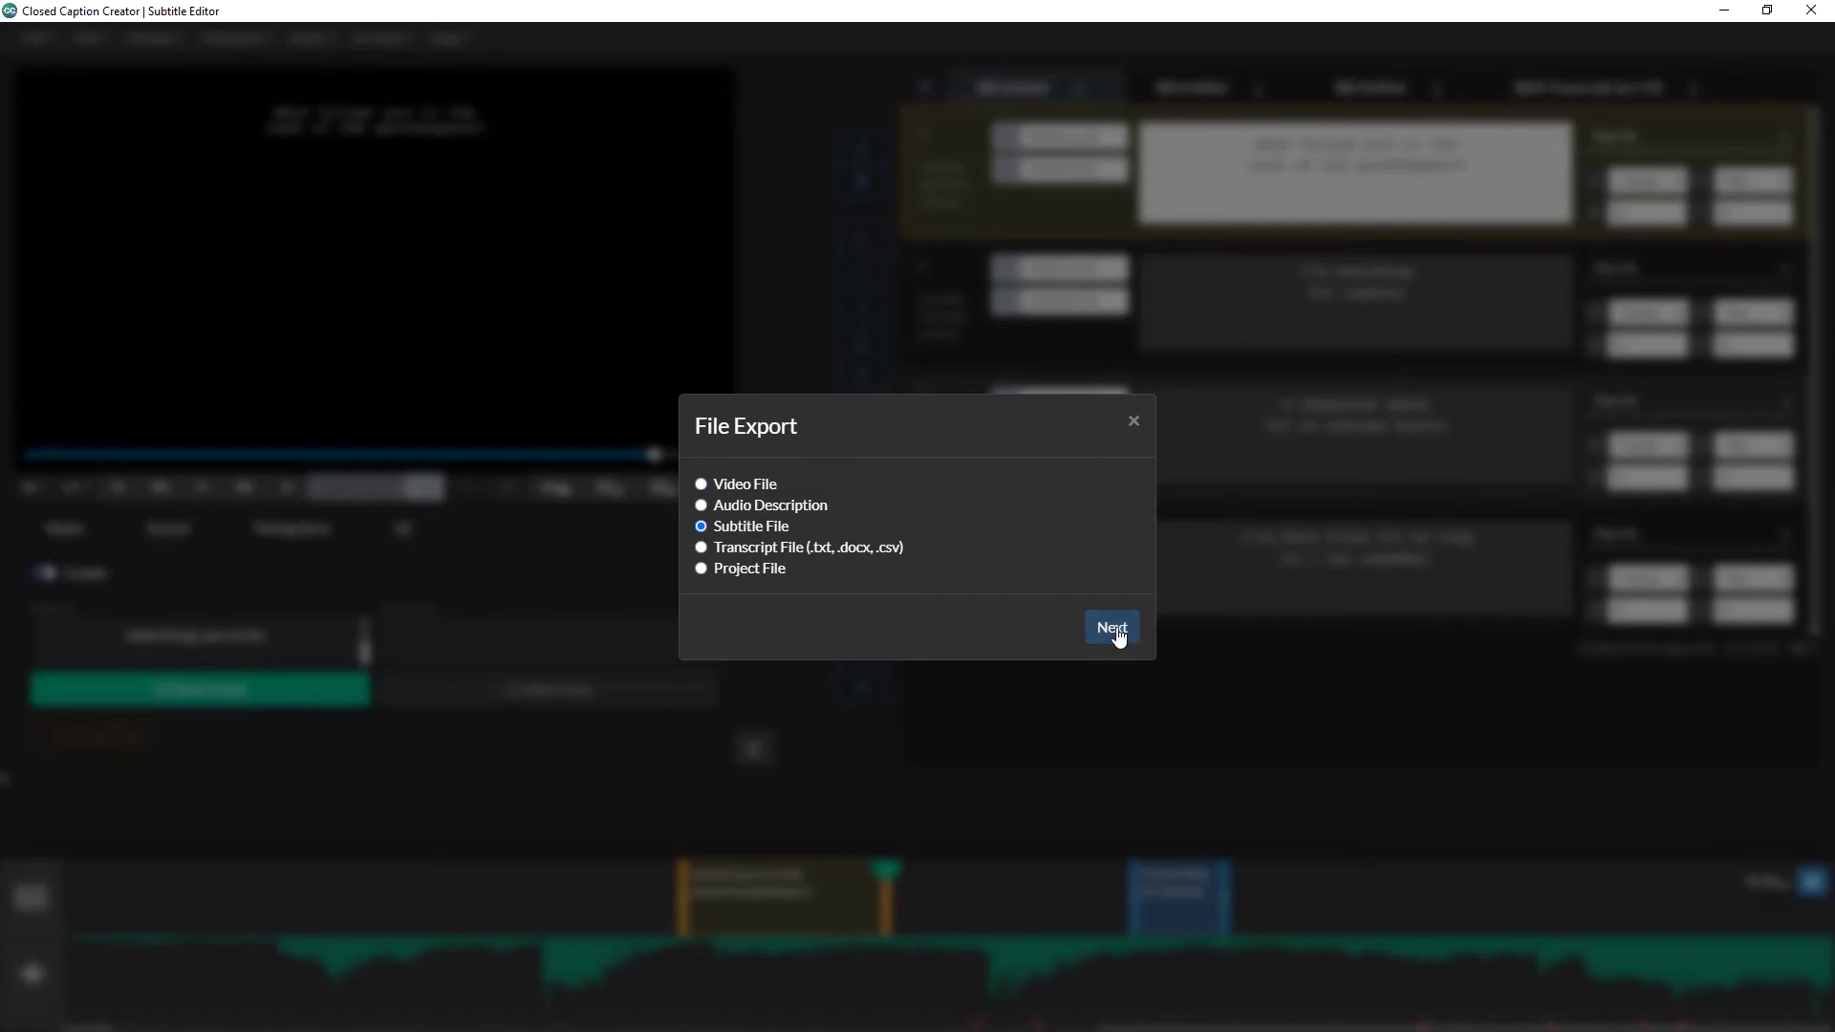
click(1113, 631)
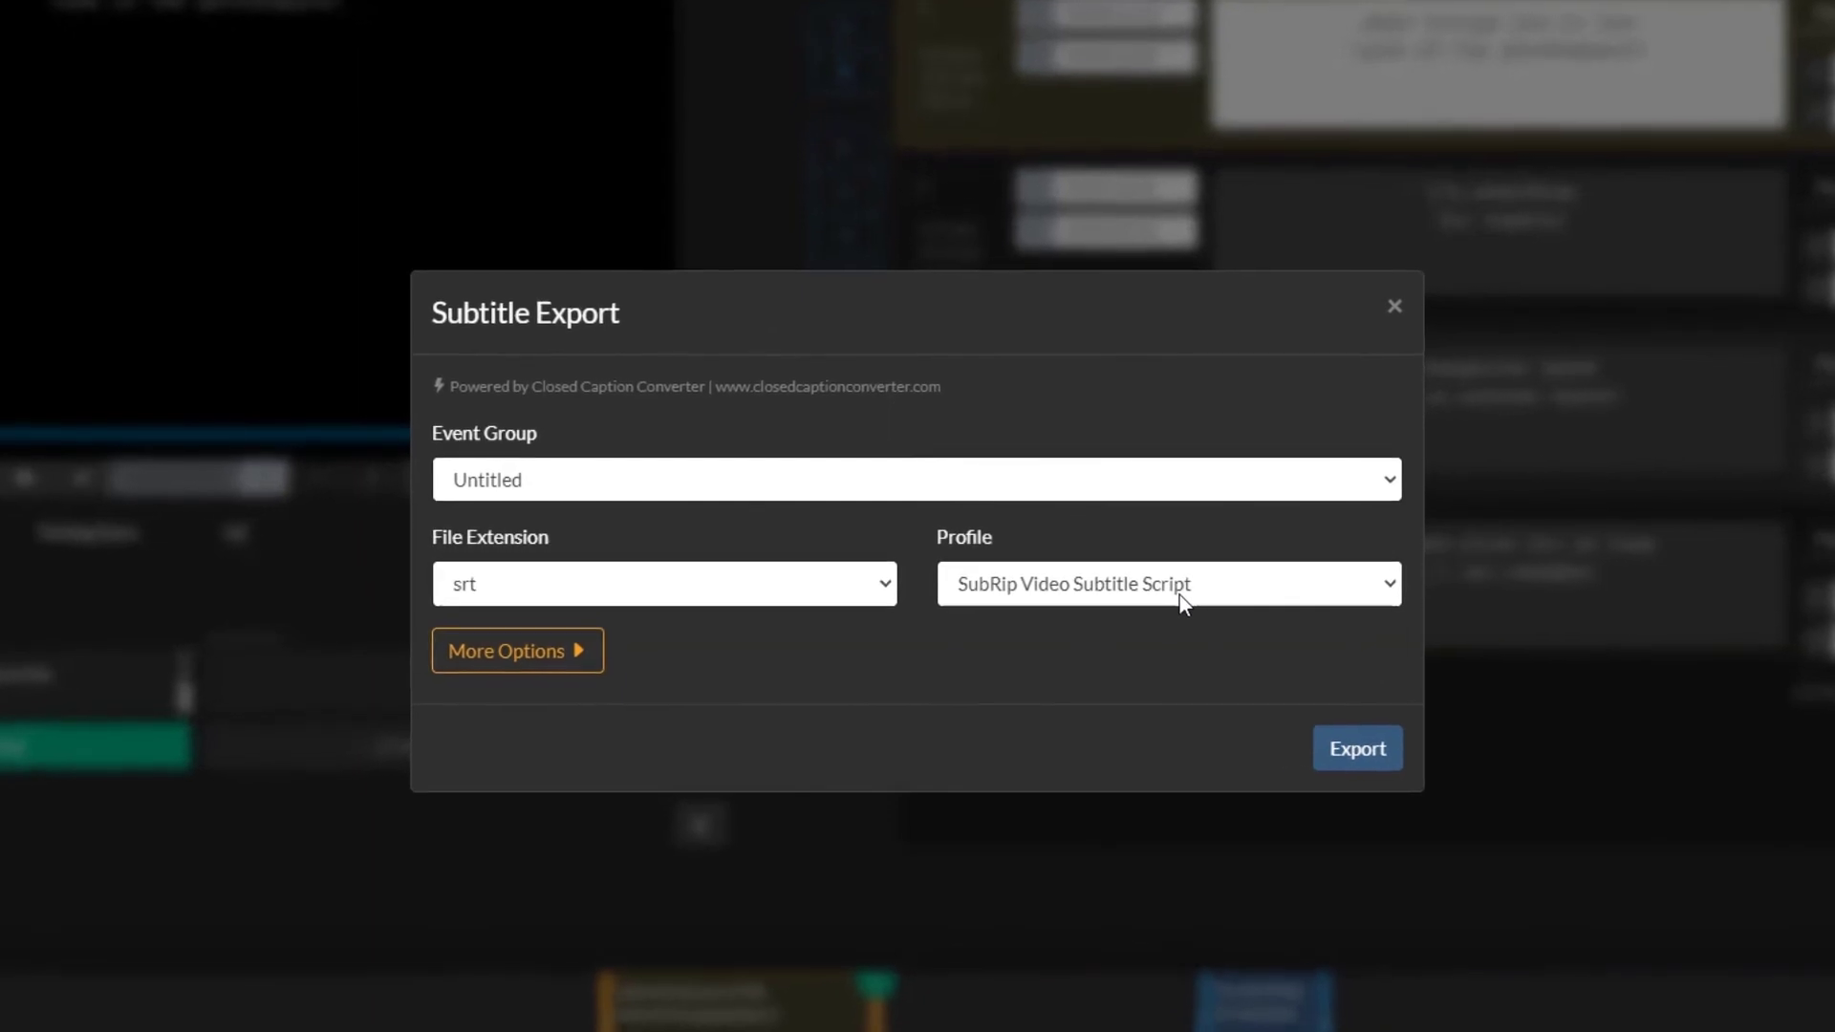
Step: Set the file extension to scc with the Scenarist V1.0 profile
click(1155, 586)
click(1183, 594)
click(783, 596)
click(777, 598)
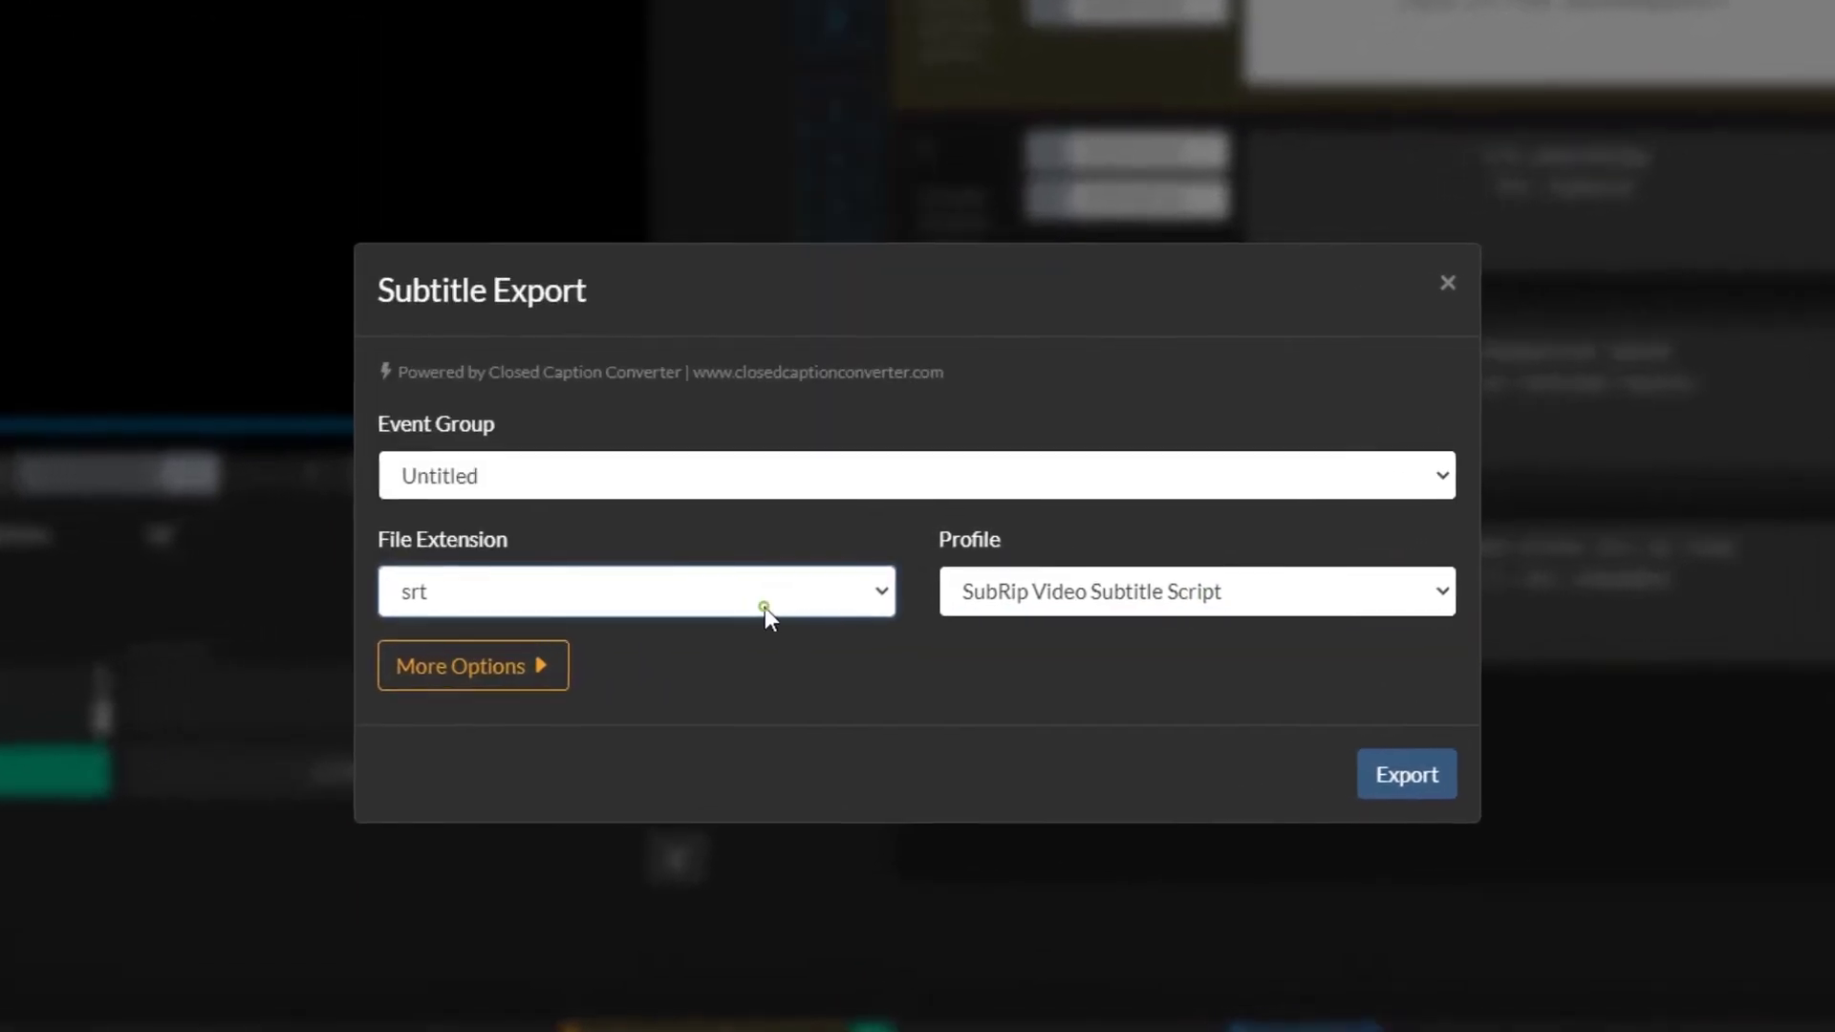
click(759, 593)
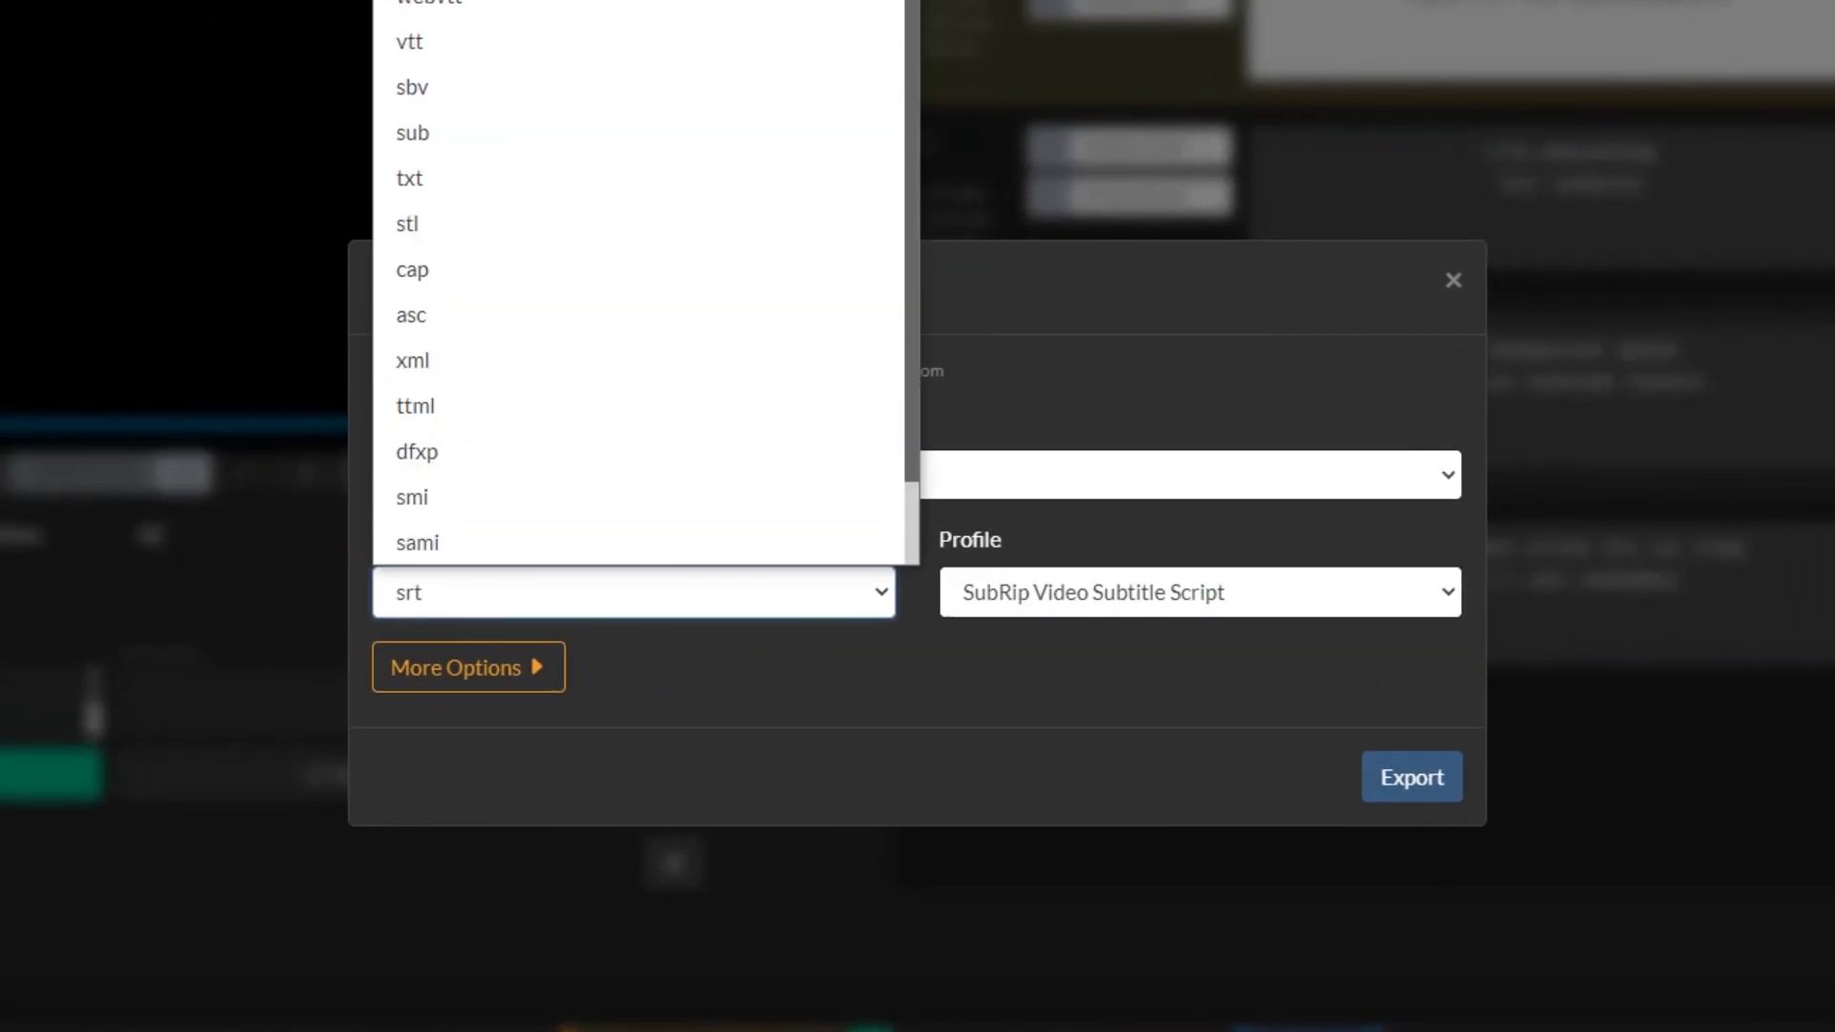
click(426, 8)
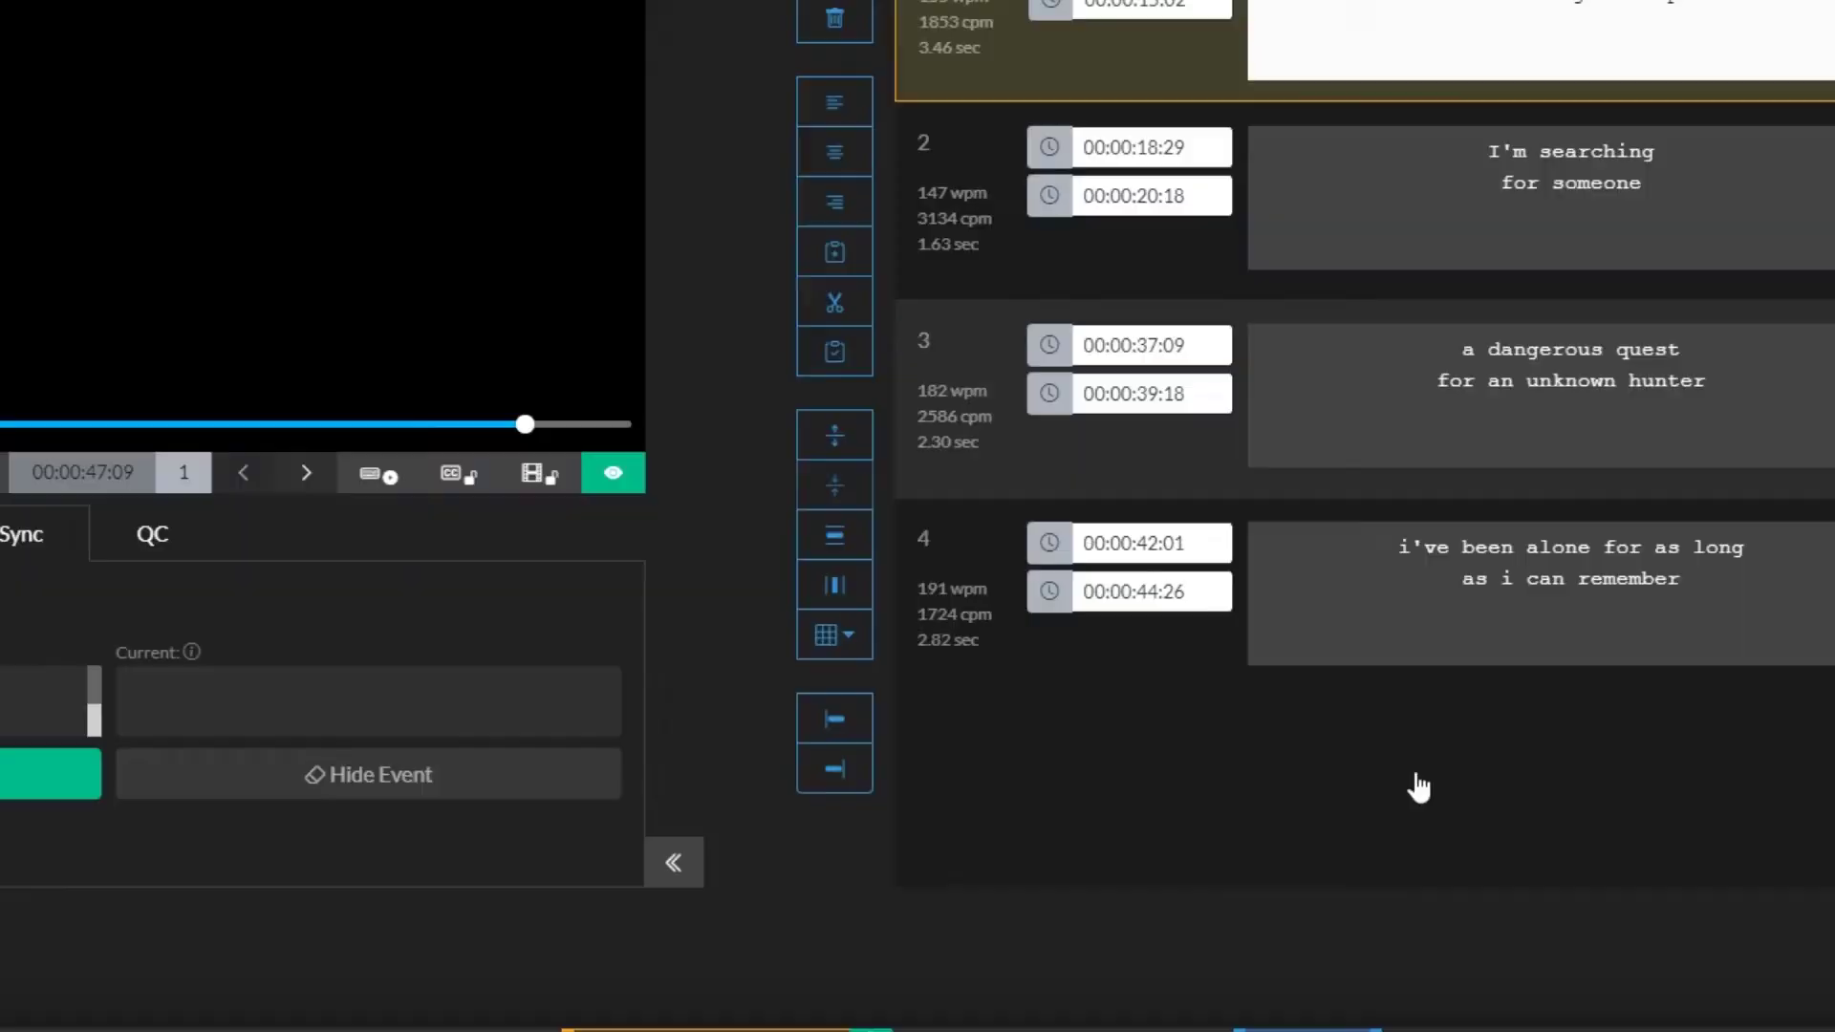
click(1260, 593)
click(1259, 593)
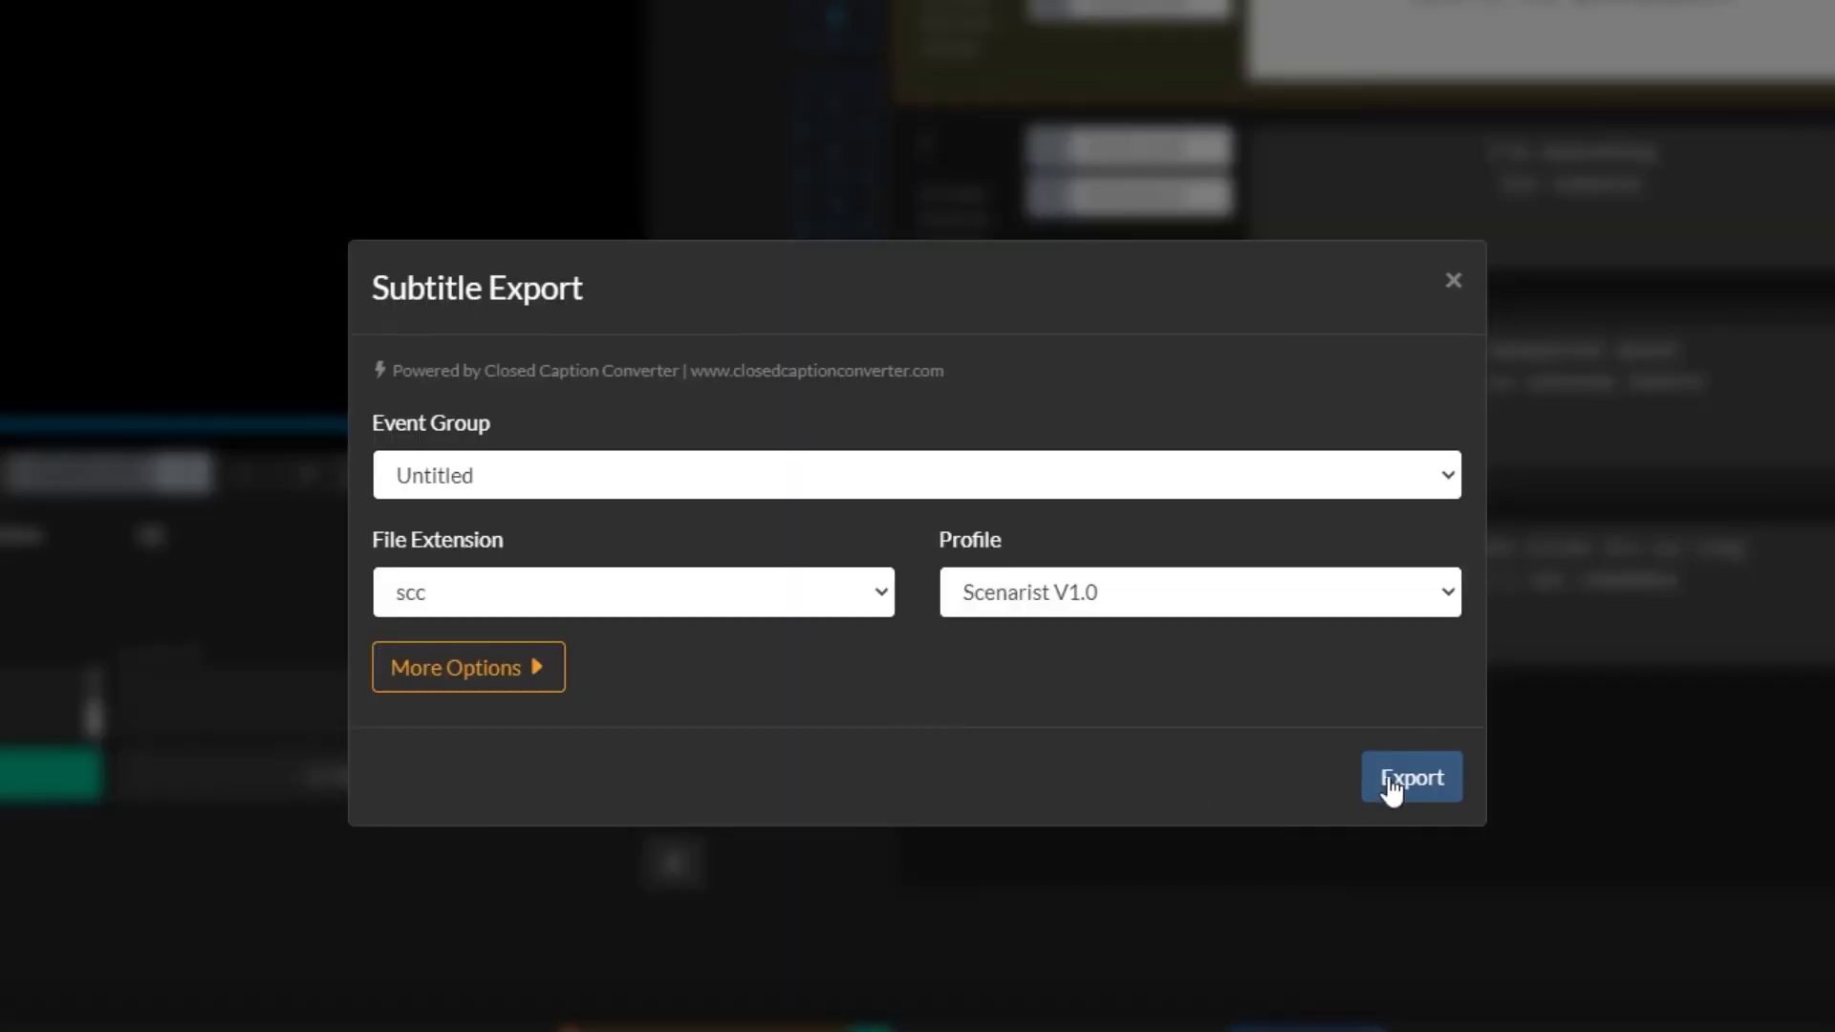
Step: Export and save Untitled.scc into Downloads
click(1394, 789)
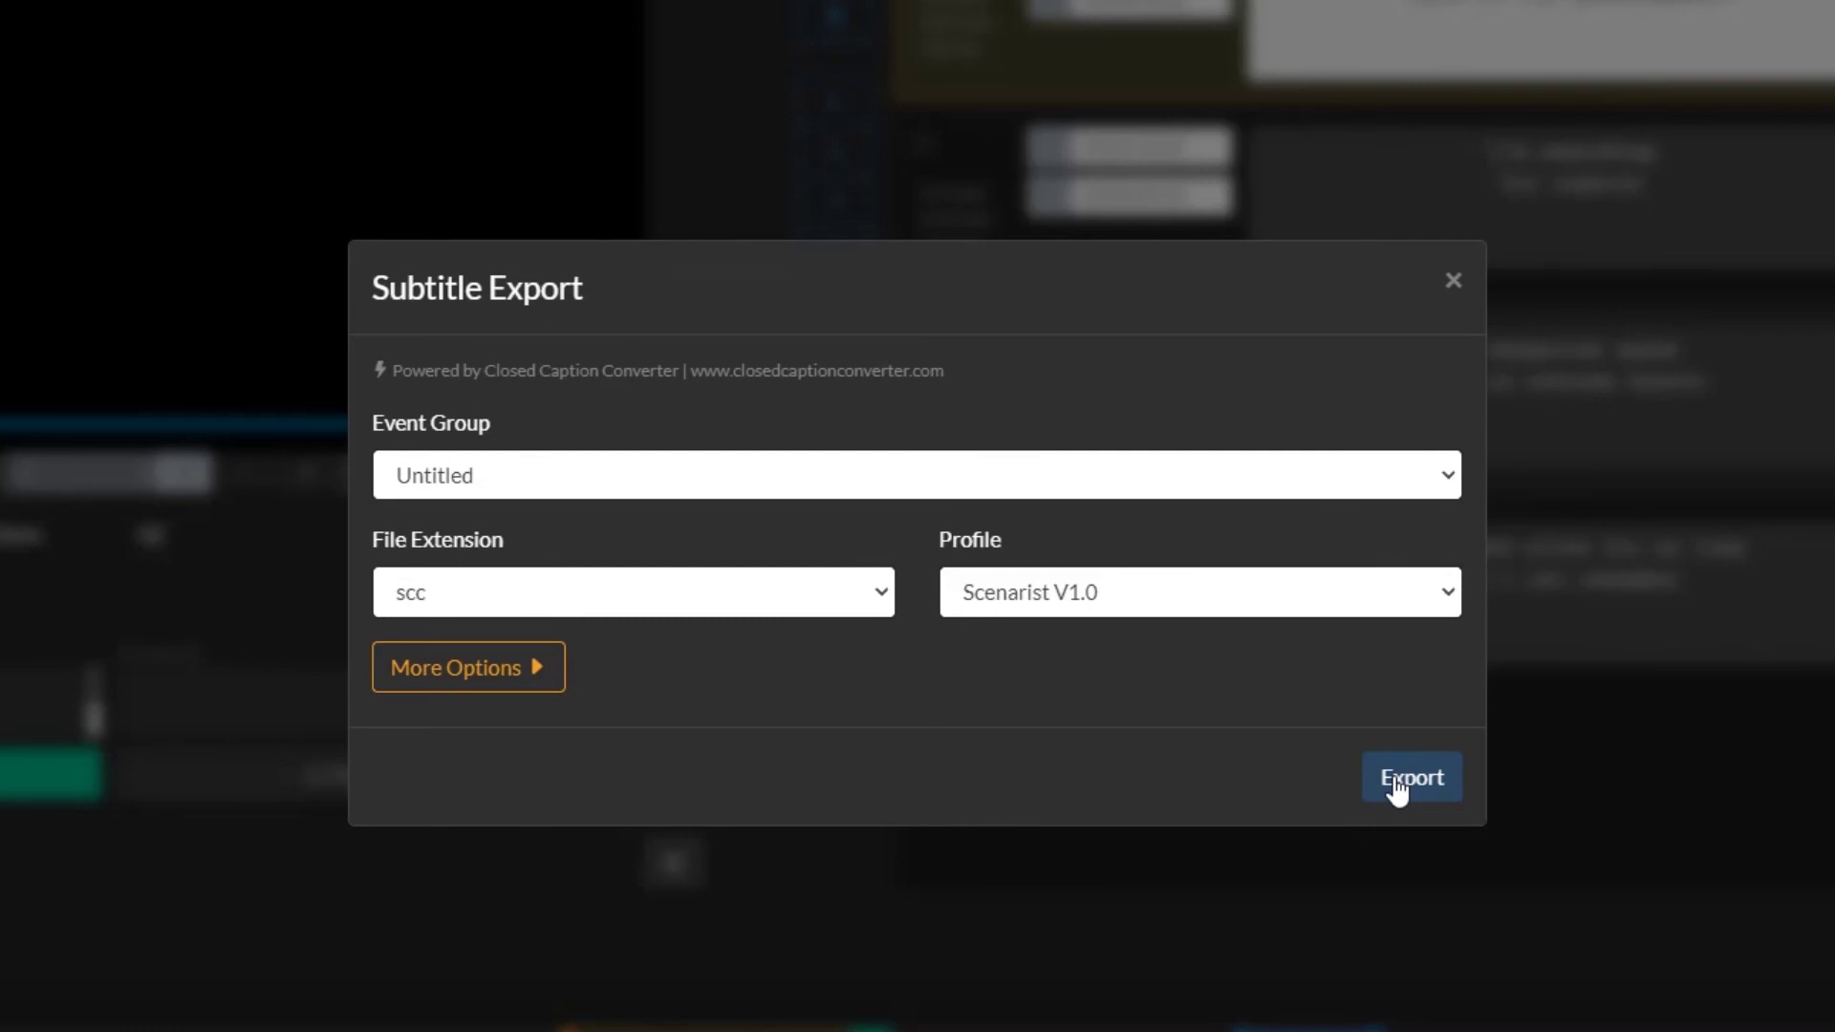
click(1395, 790)
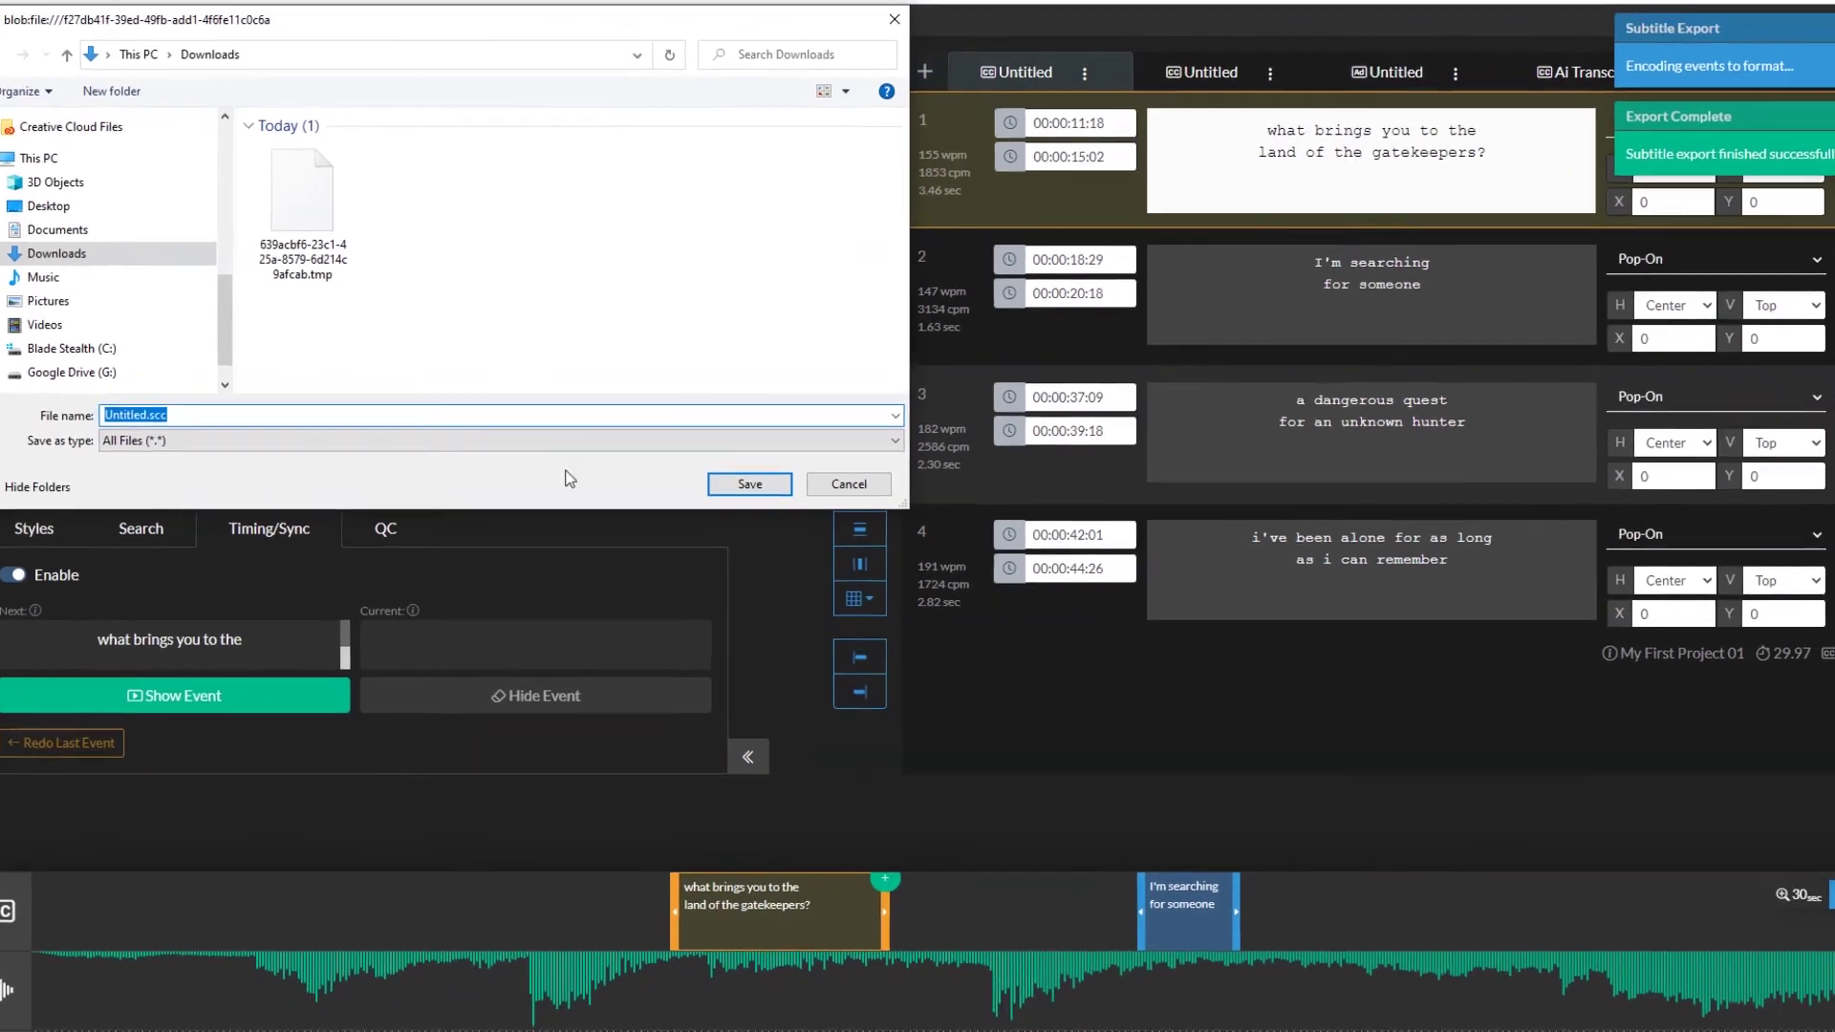
drag(368, 24, 730, 179)
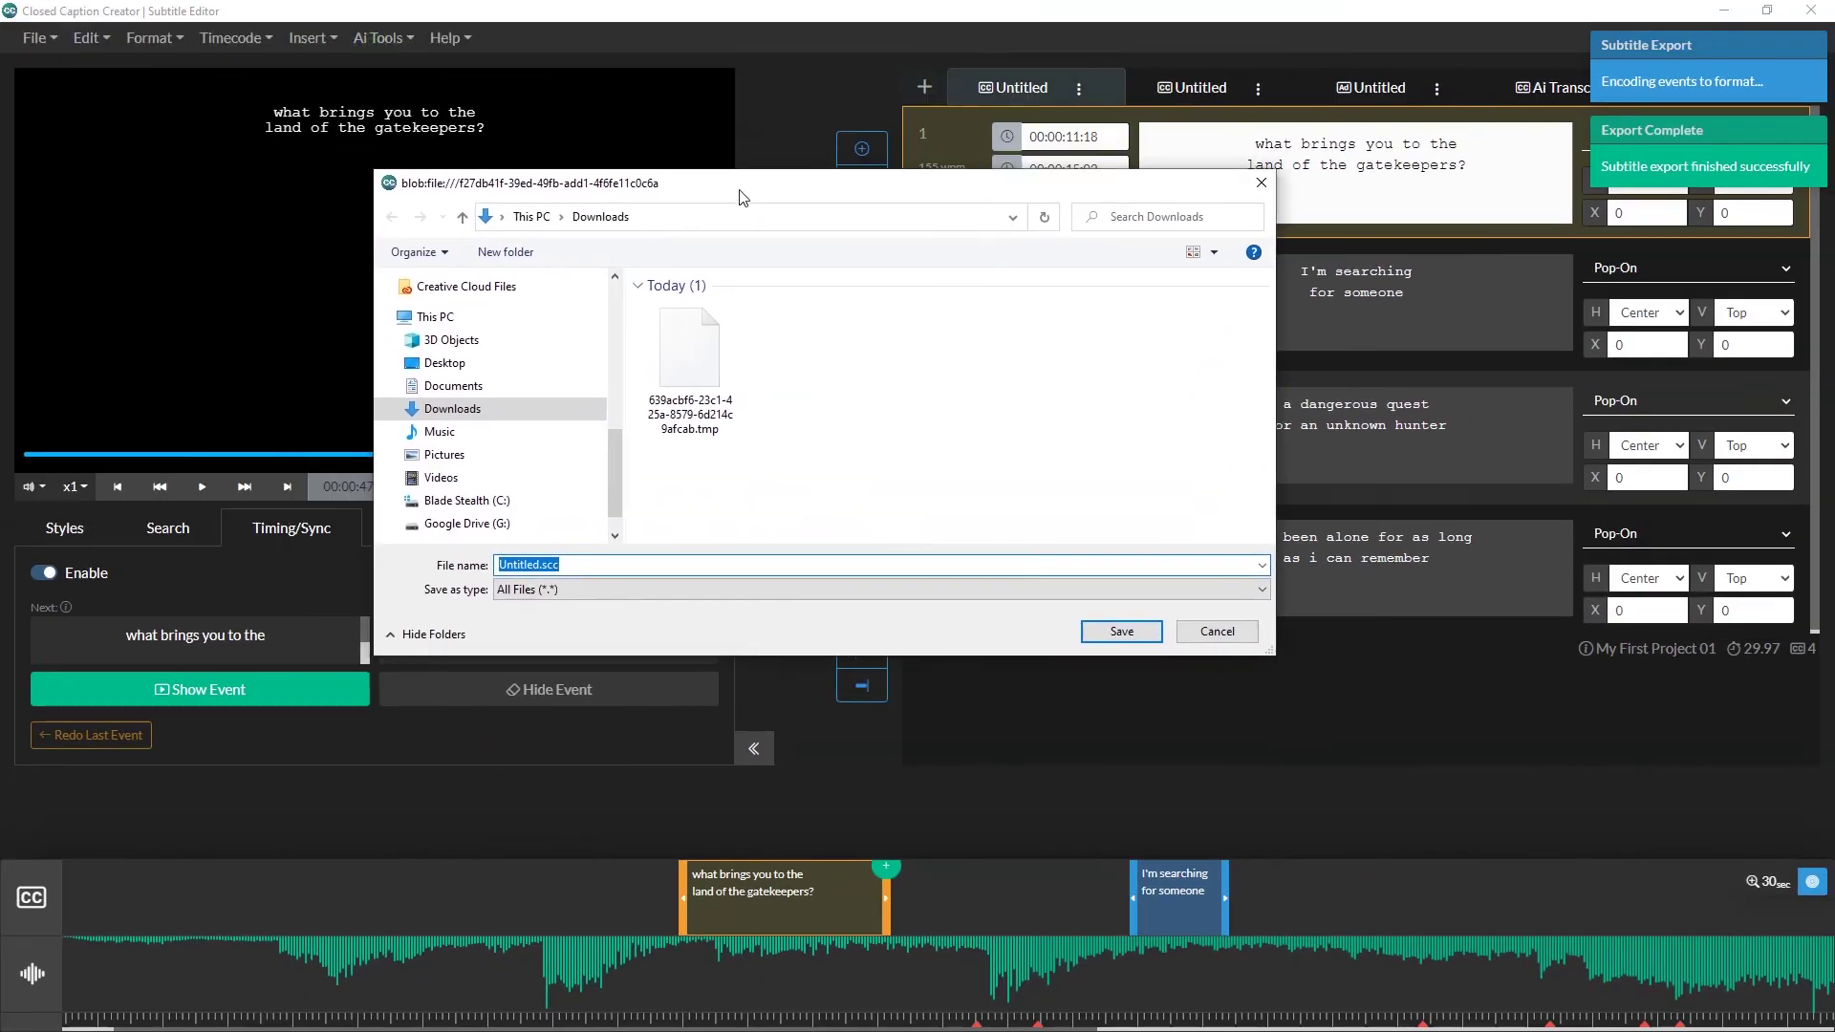
click(1106, 632)
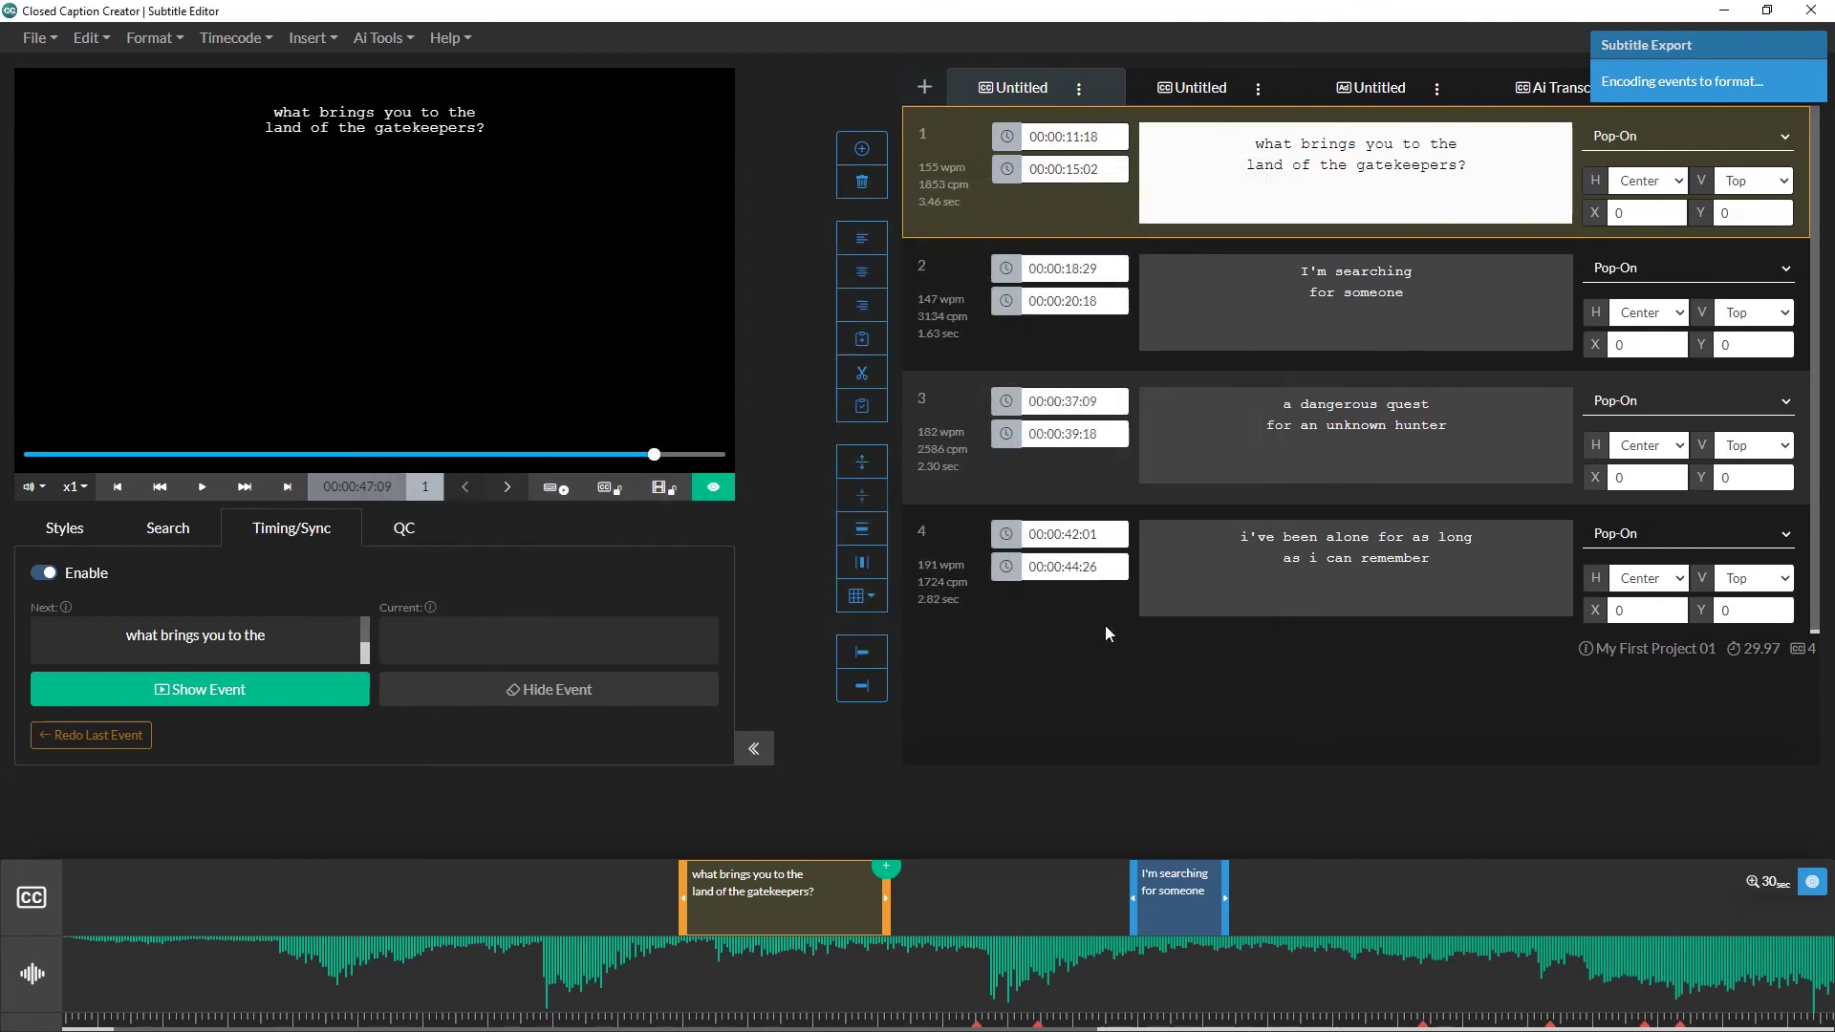
Step: Export a Video File with Videos as the export folder and .MP4 format
click(37, 37)
click(108, 289)
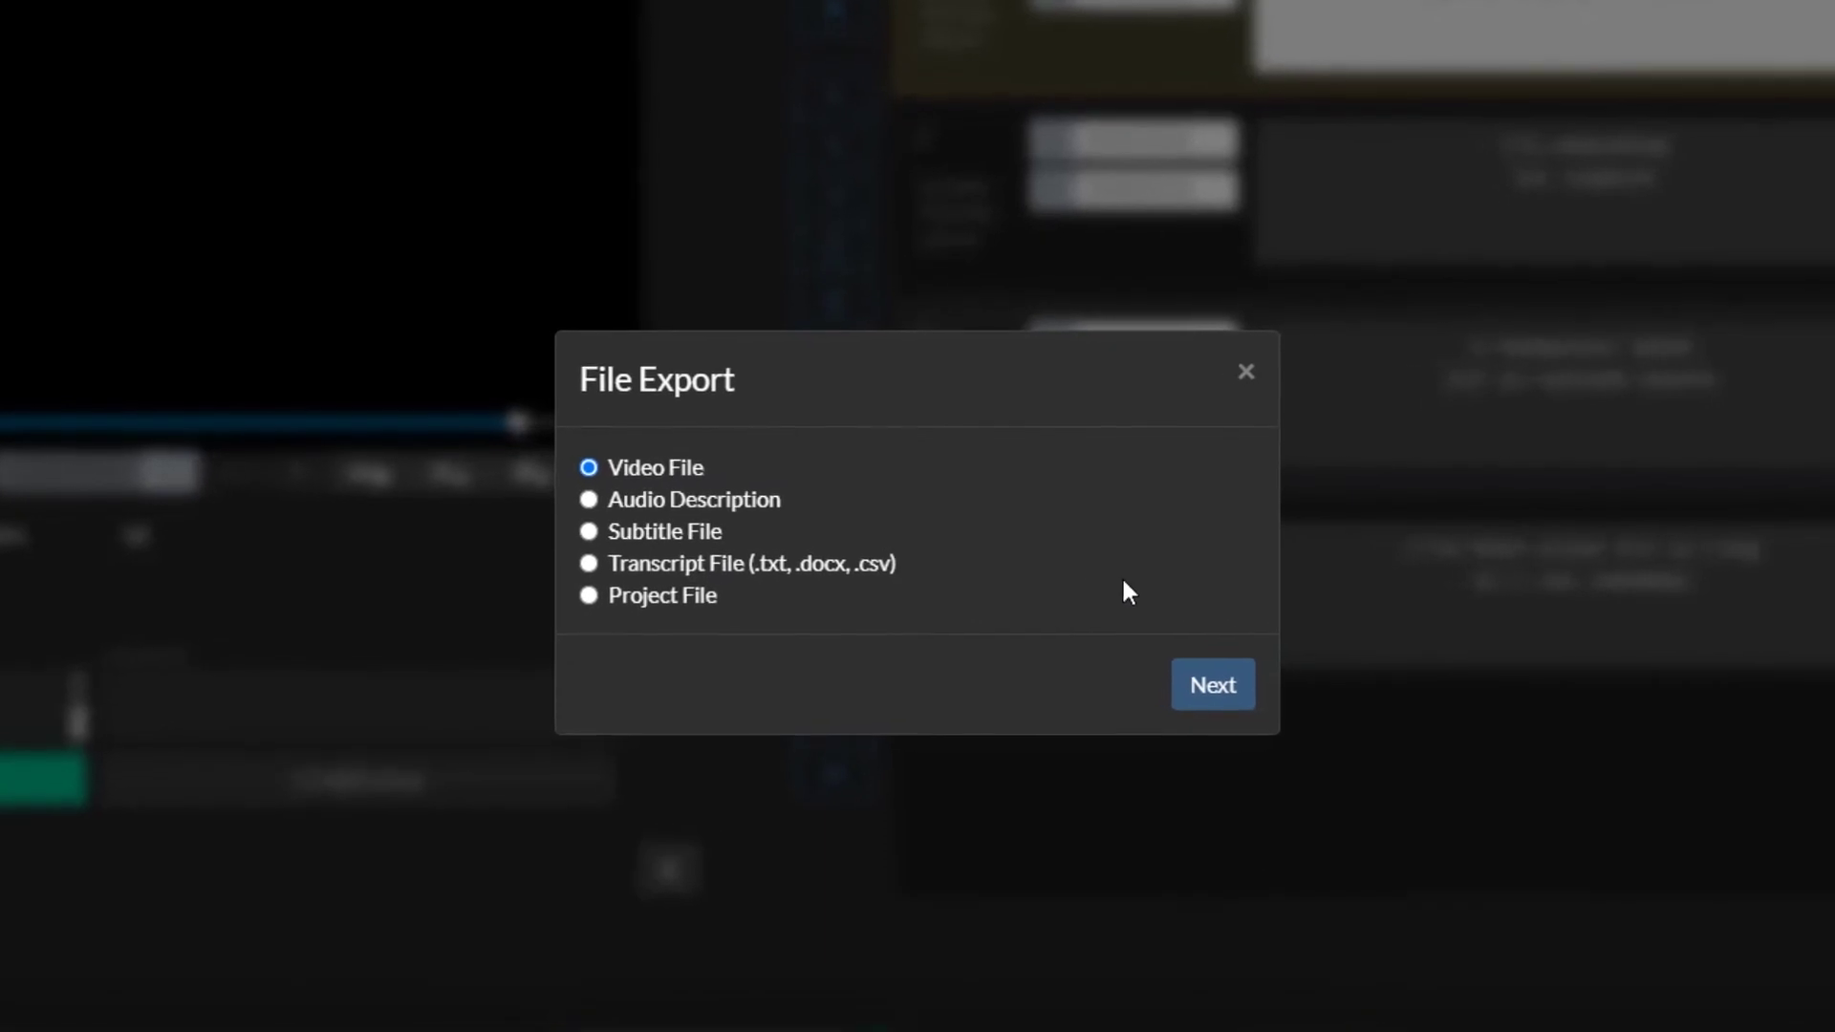
click(1209, 677)
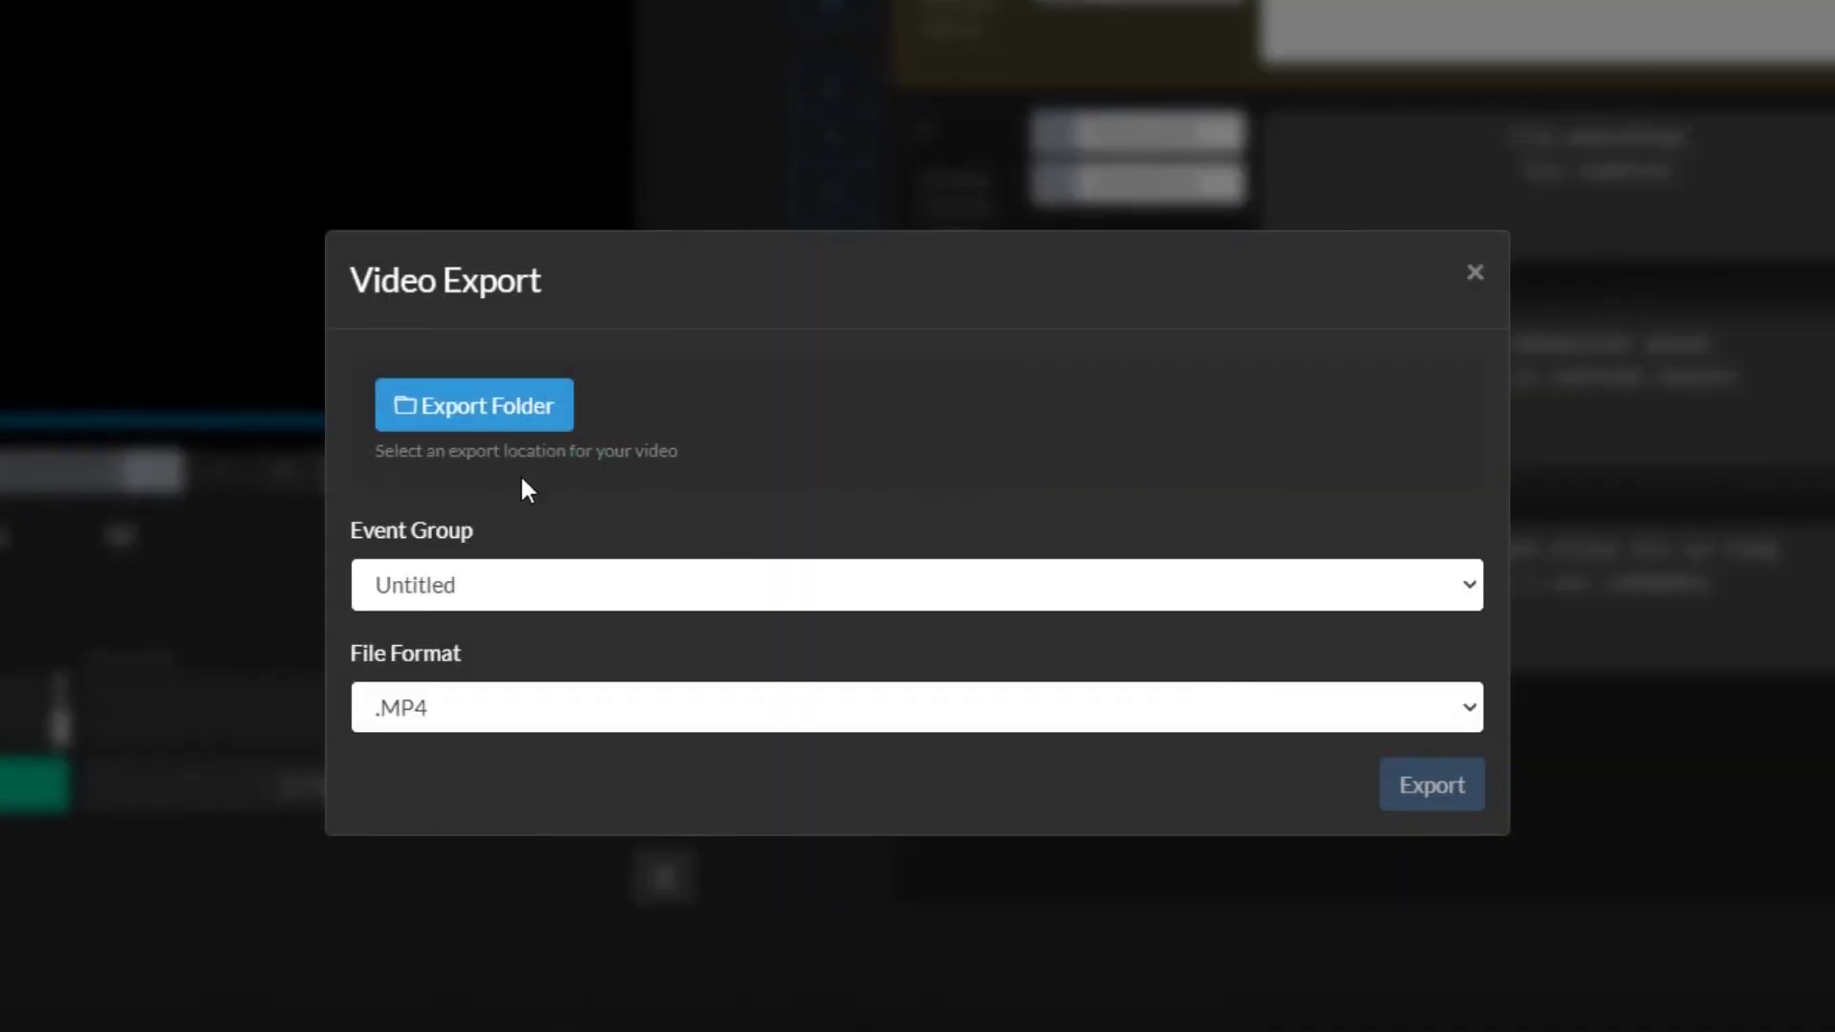
click(473, 411)
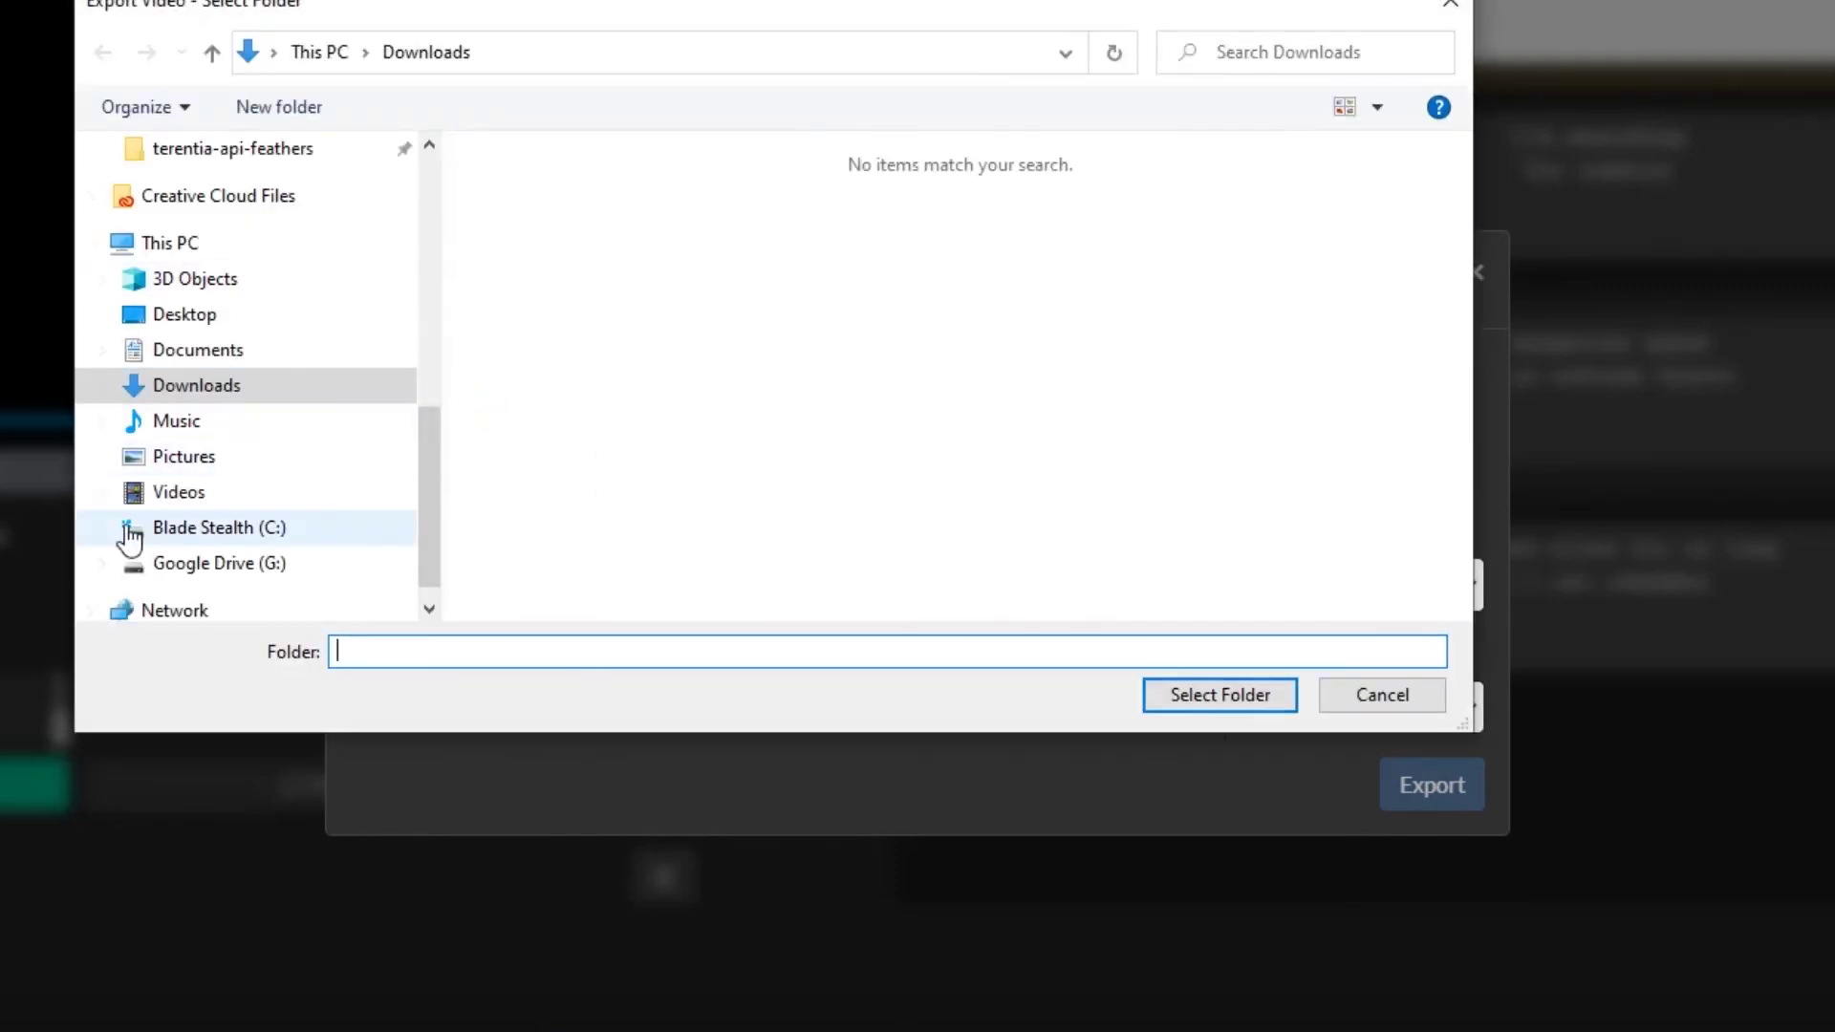
click(133, 492)
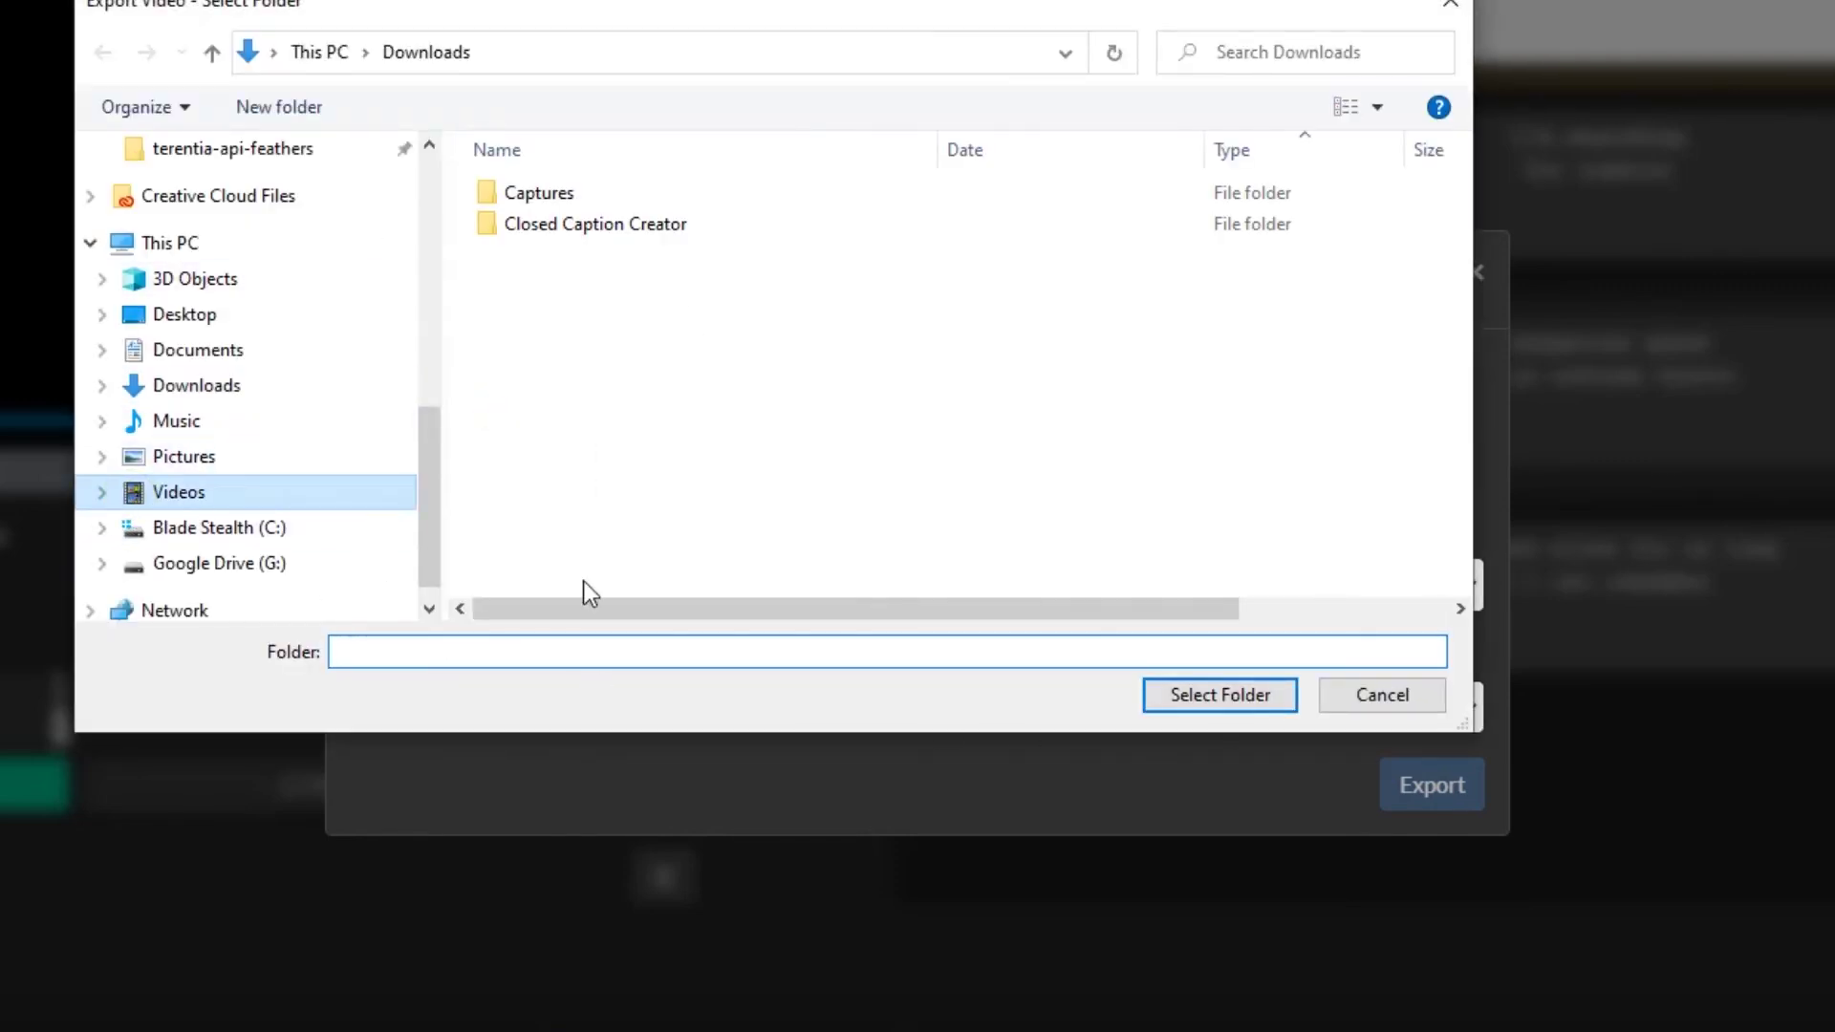
click(1240, 694)
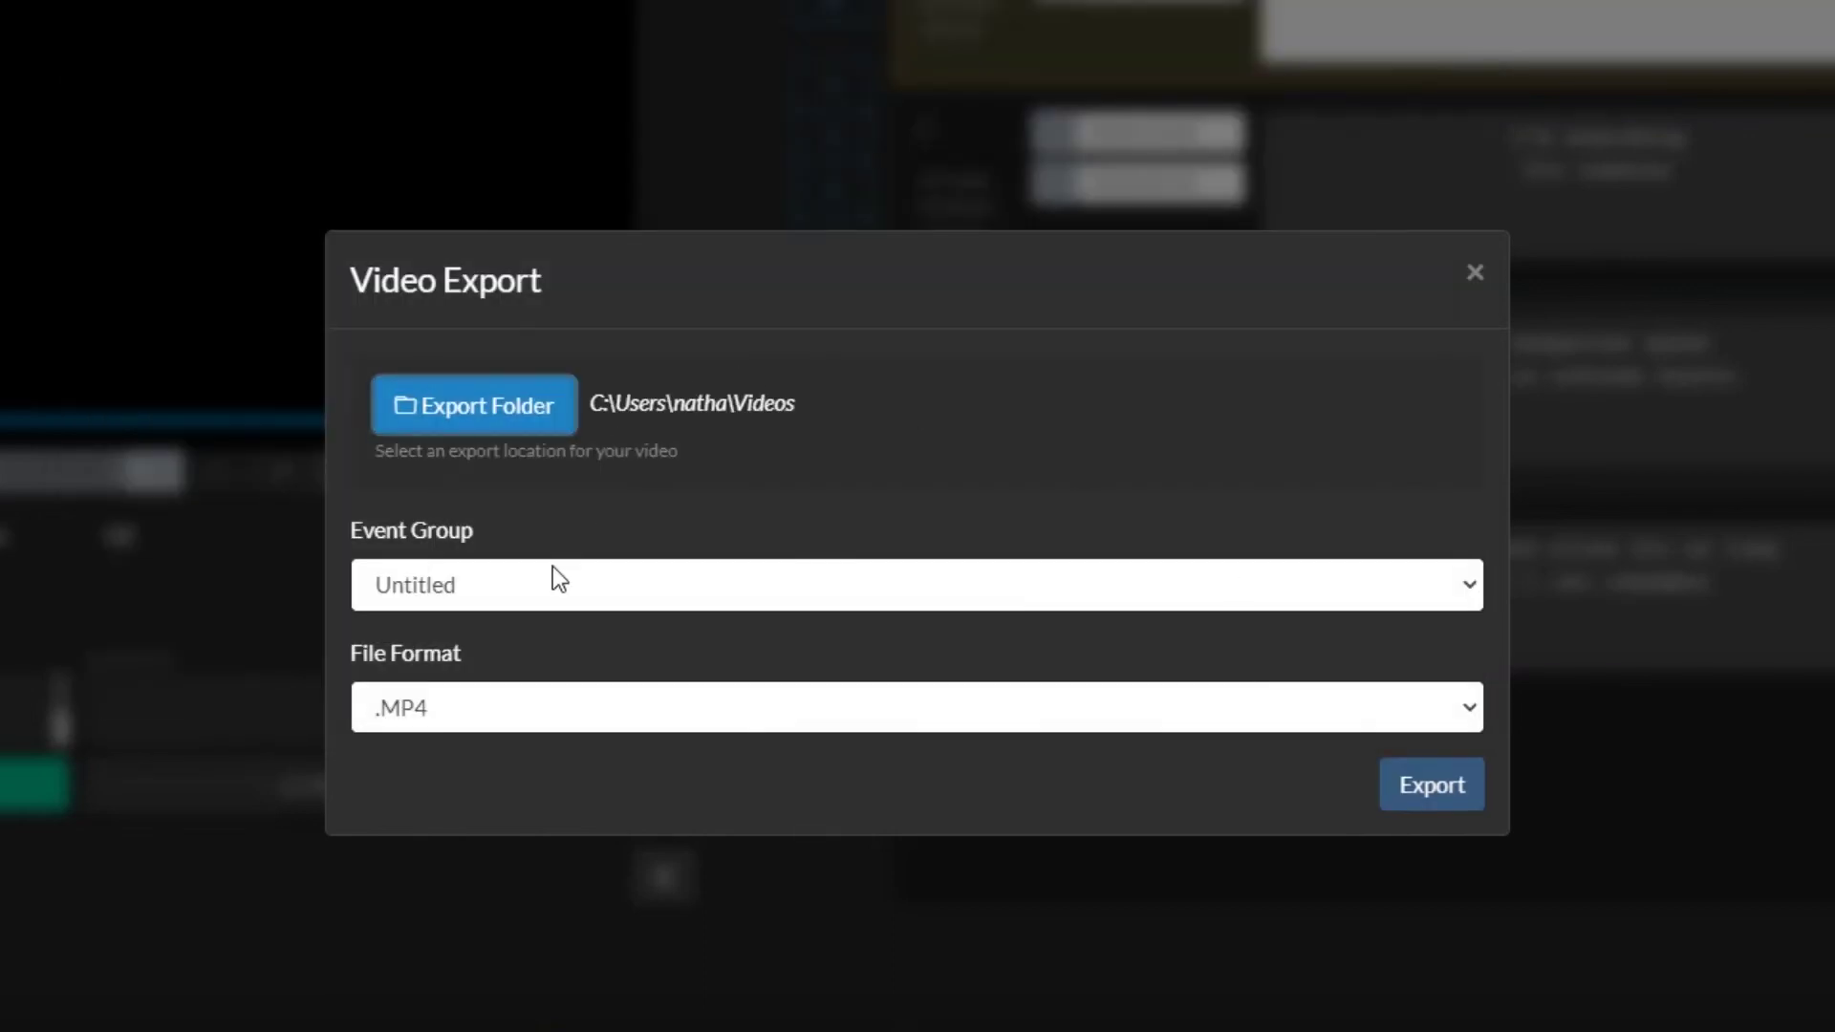
click(536, 689)
click(536, 690)
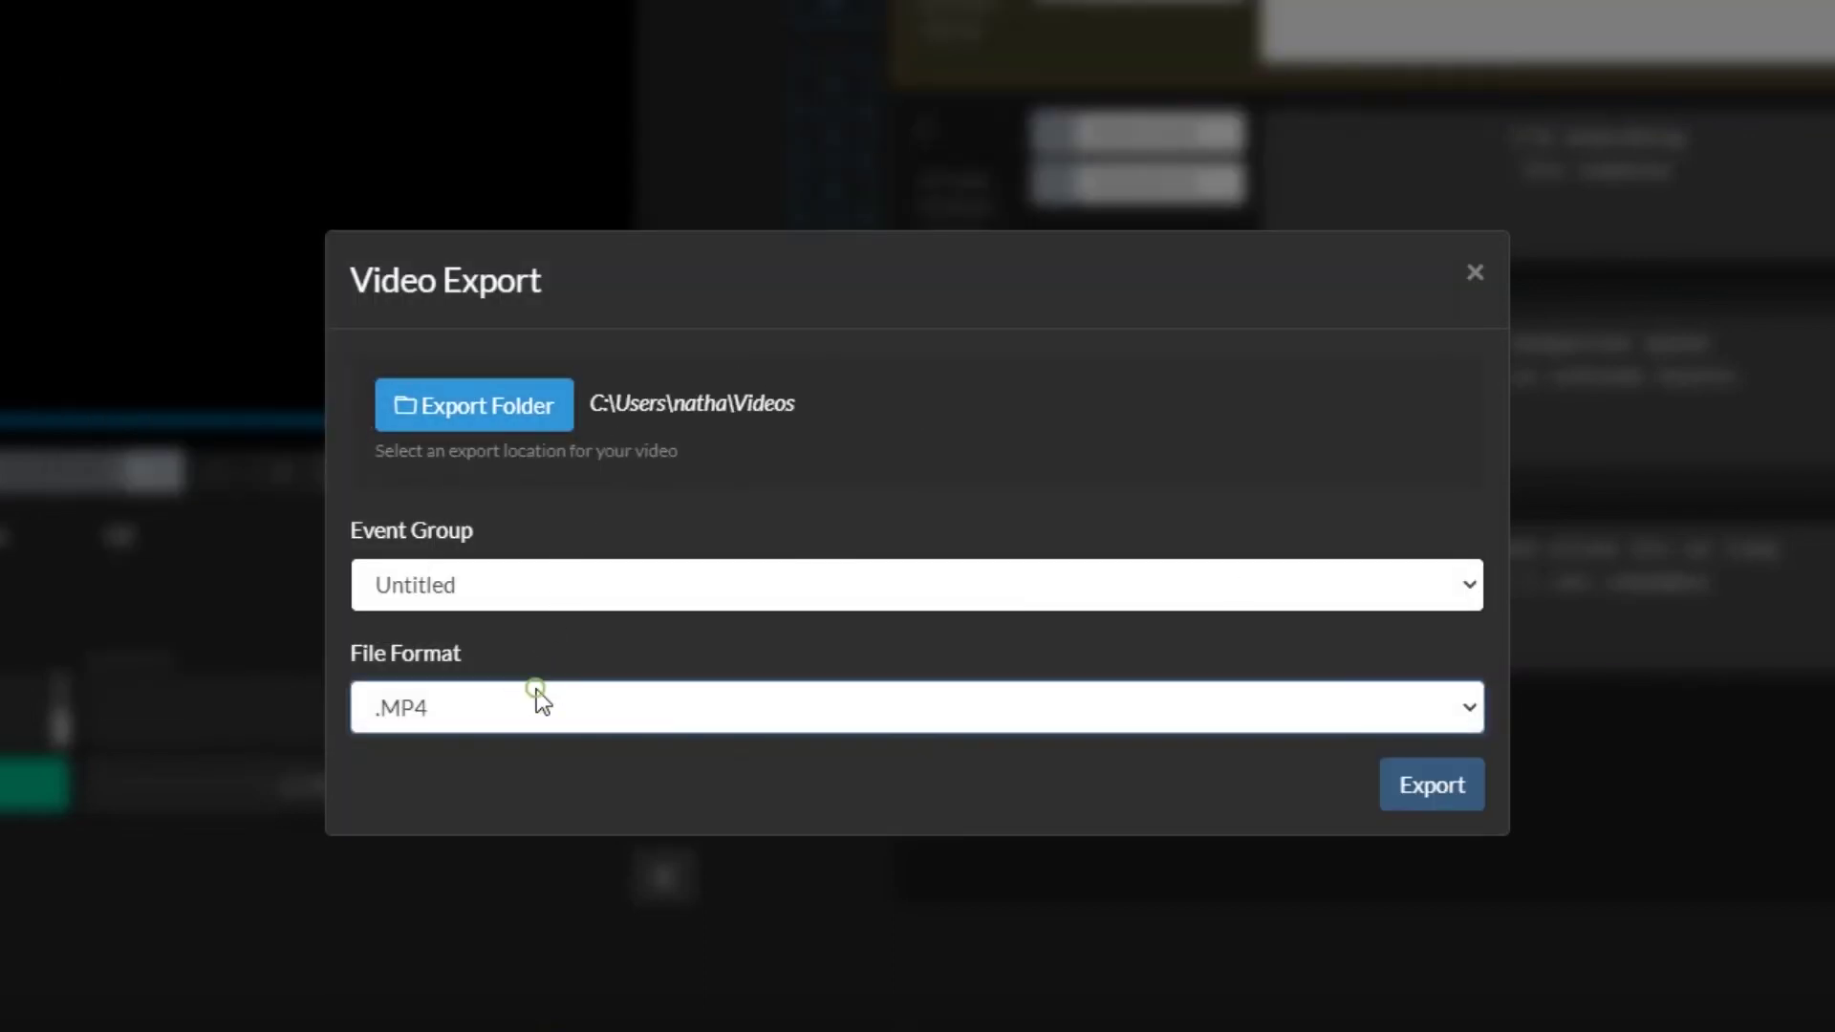
click(1413, 785)
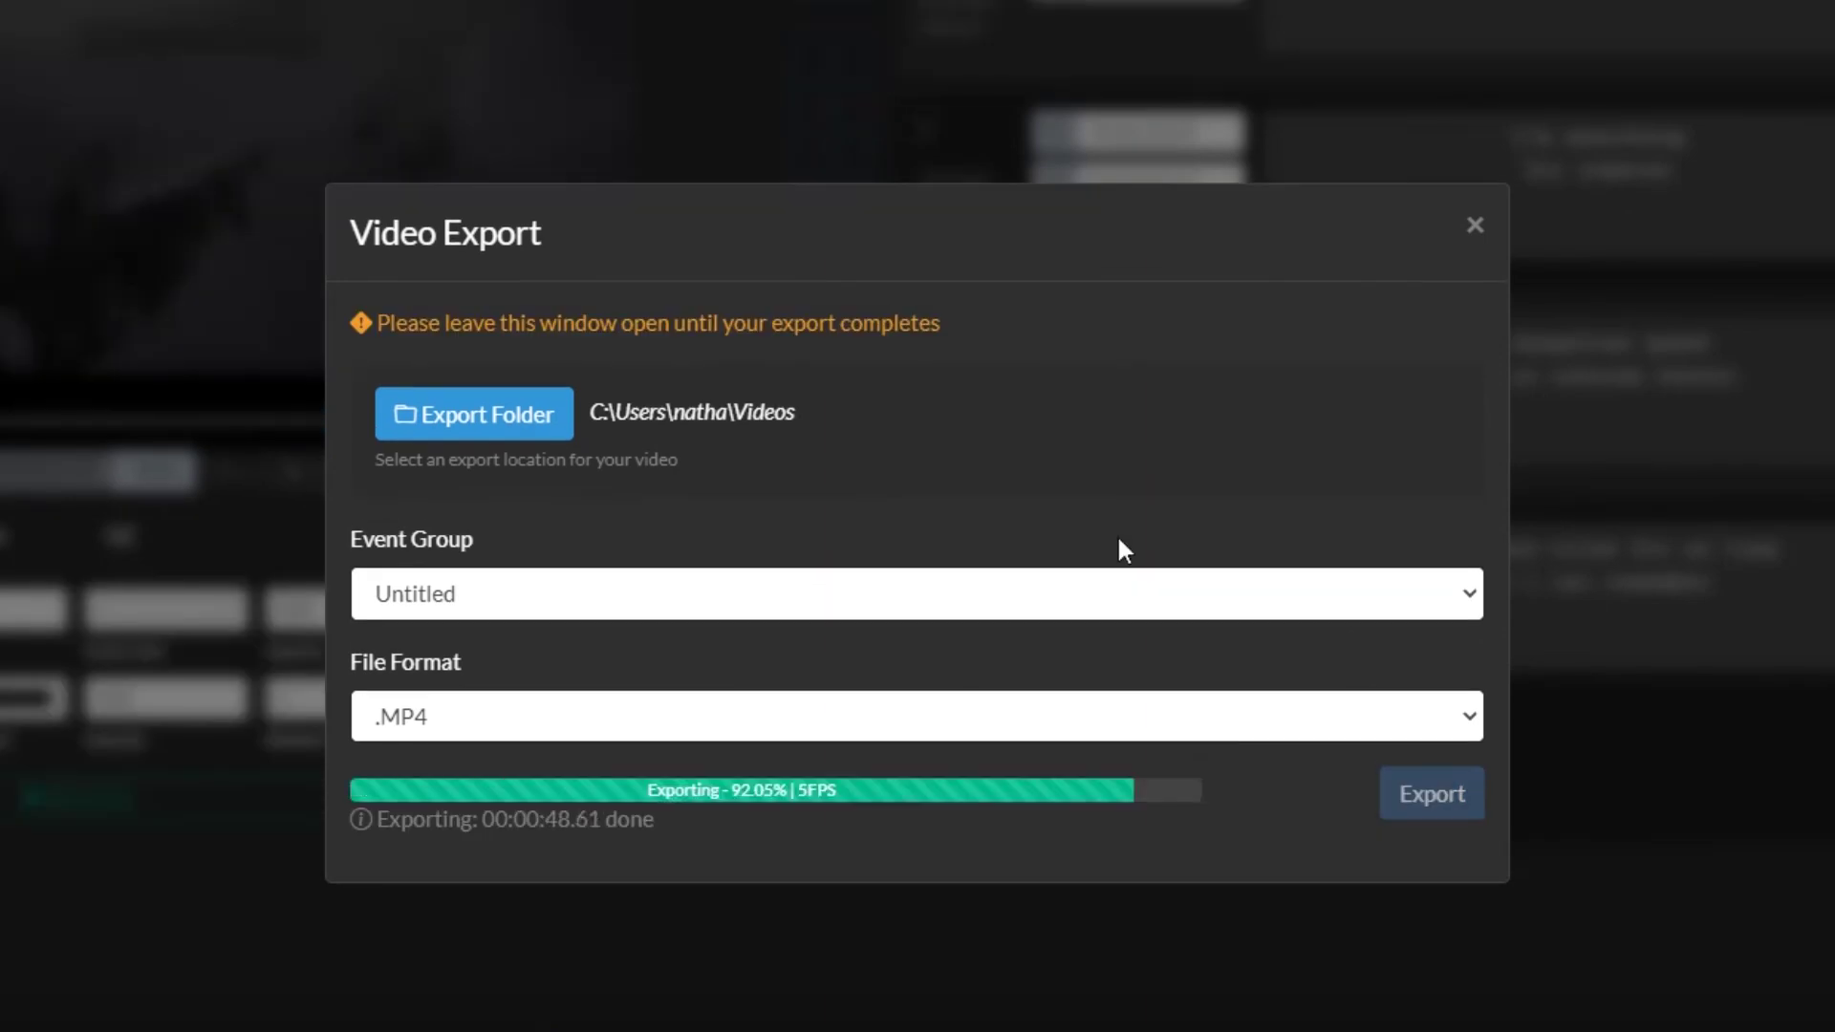